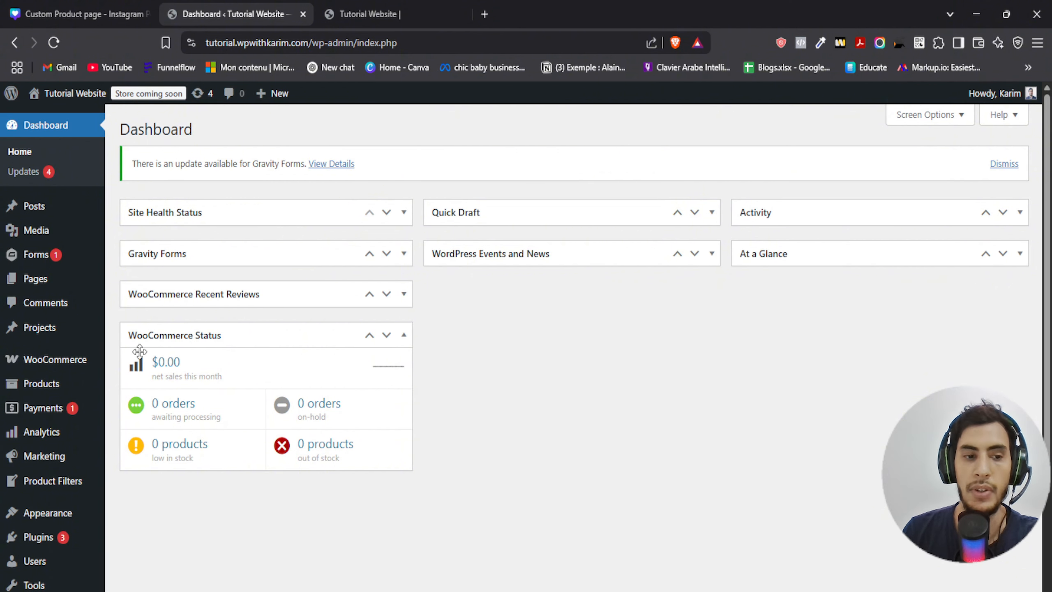
- Open the installed themes page from the dashboard
mouse_move(53, 440)
mouse_move(42, 512)
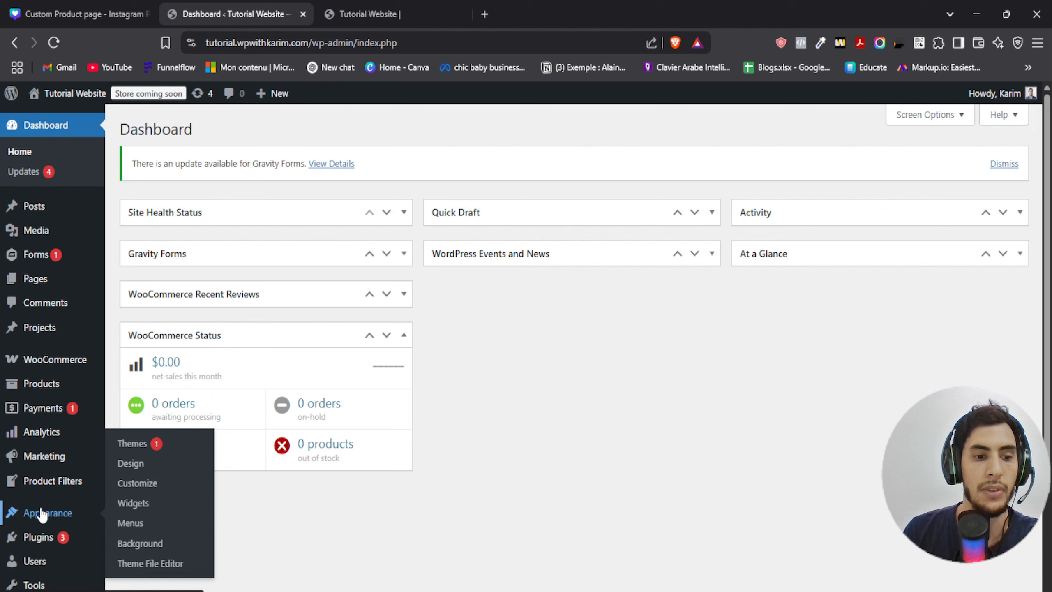
click(178, 451)
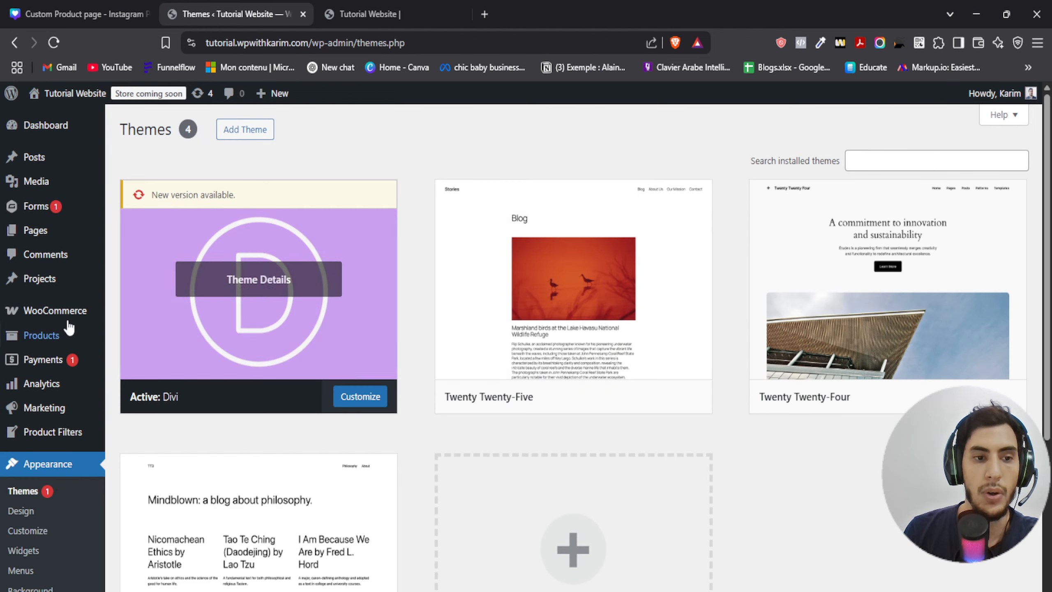
- Open the WooCommerce products list
mouse_move(66, 316)
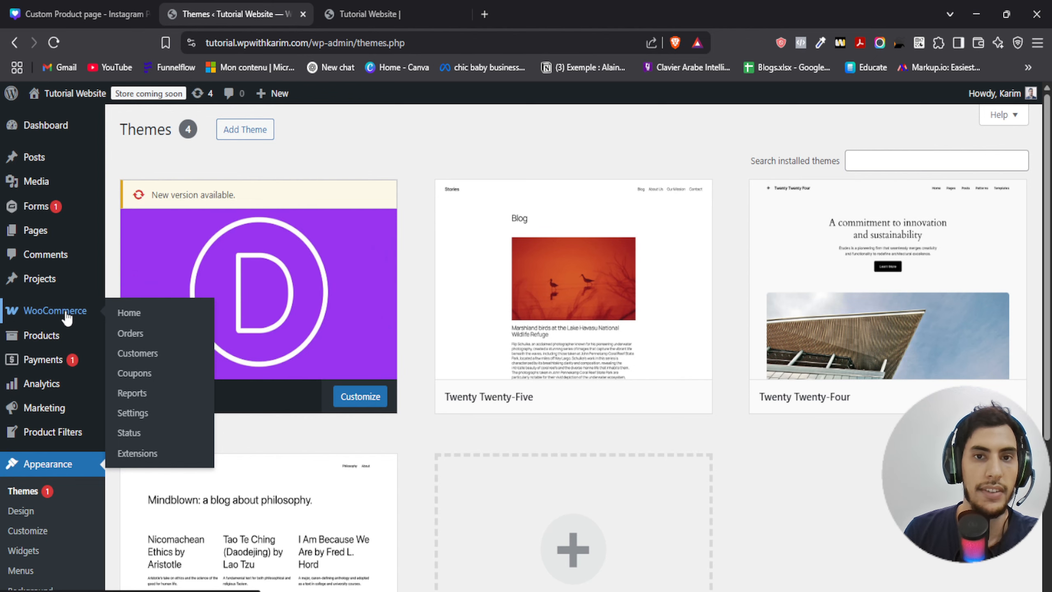
click(58, 348)
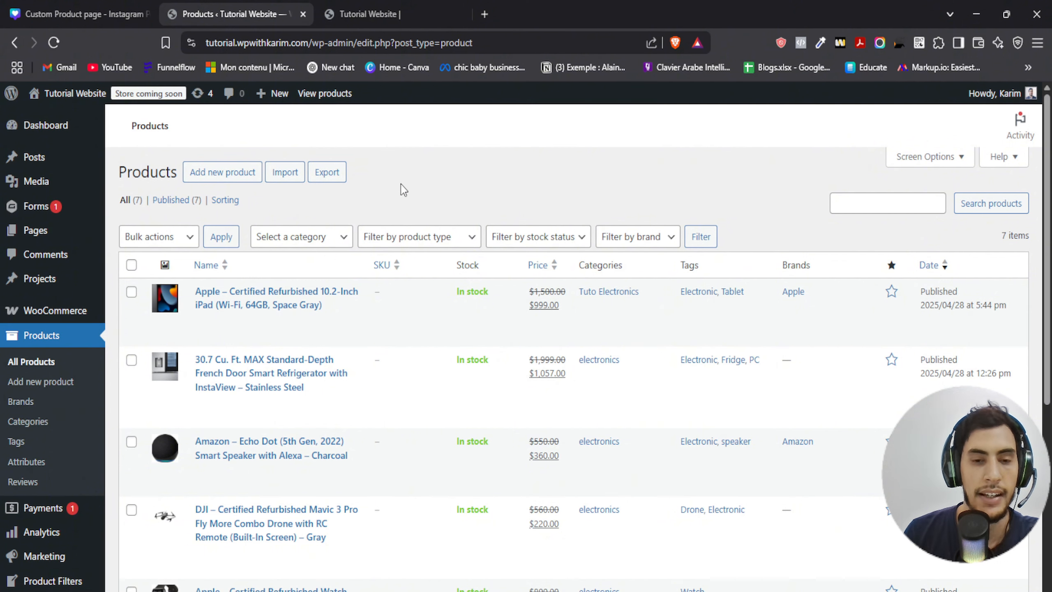
- Open the website front end in a new browser tab and switch to it
right_click(76, 95)
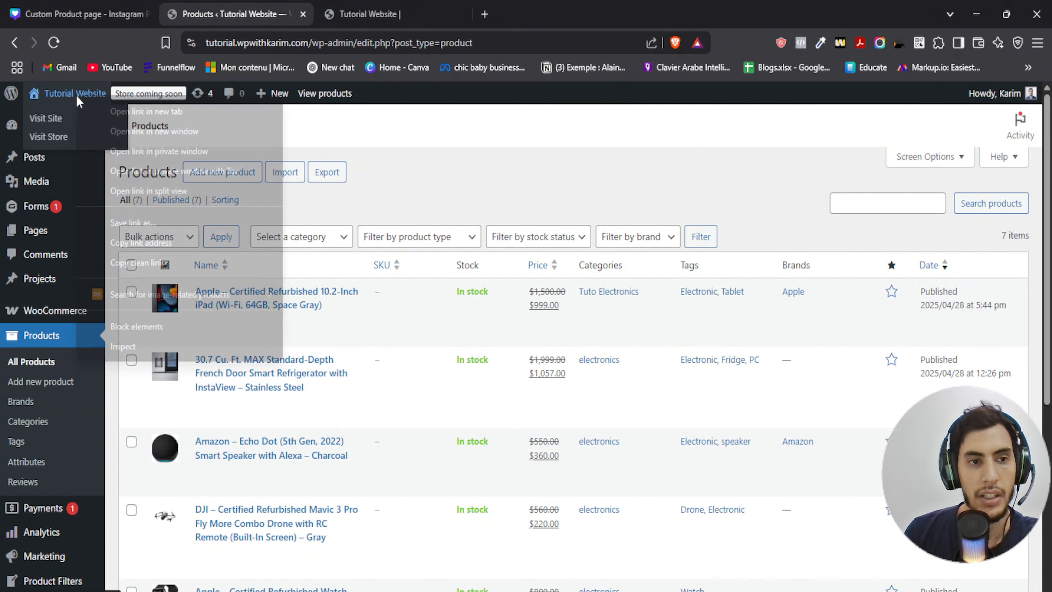
click(113, 111)
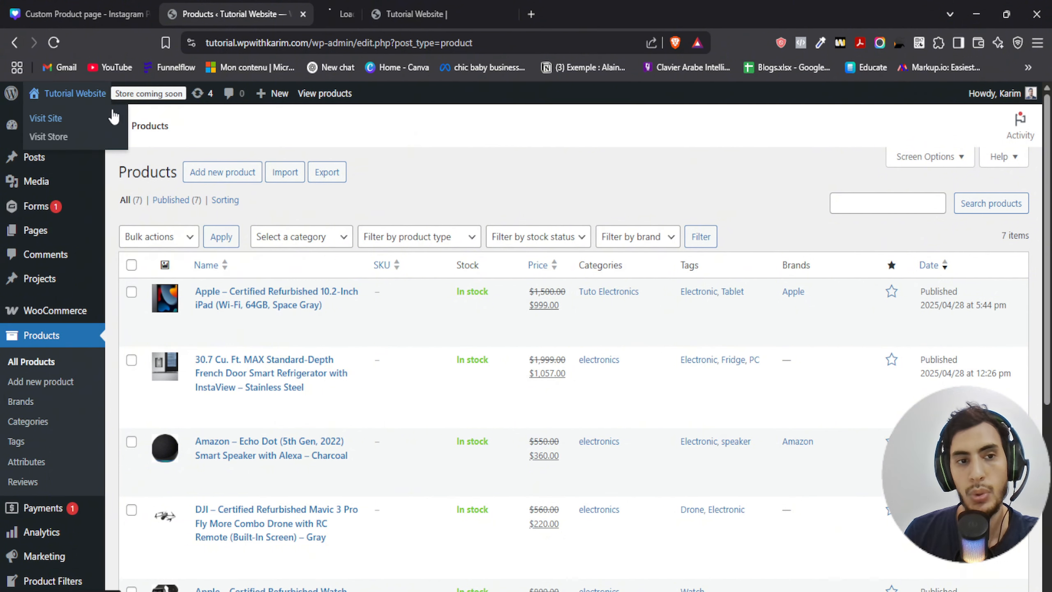
click(363, 6)
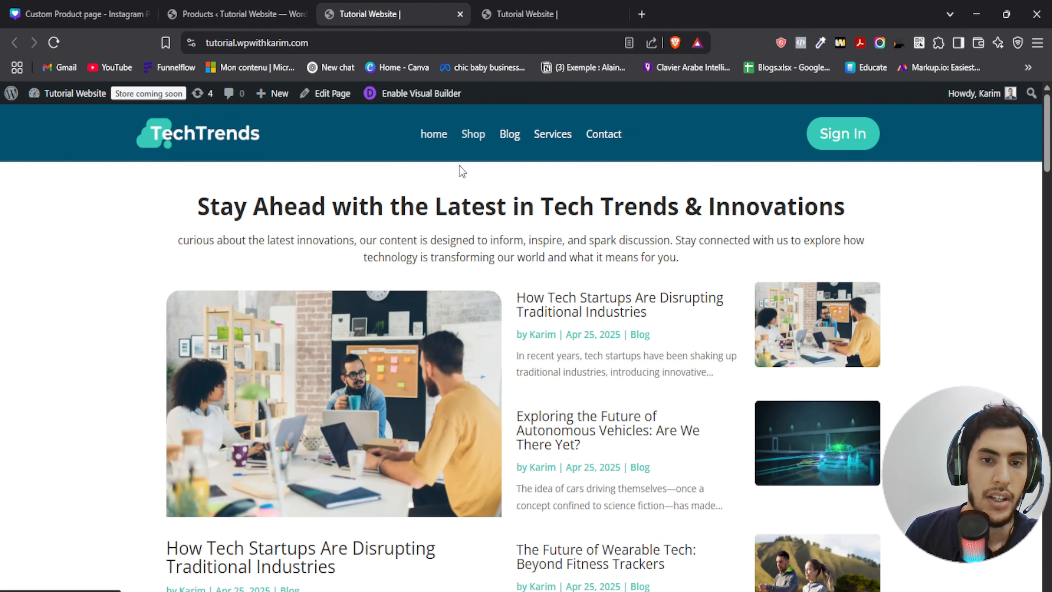
- Open the Shop page and scroll through its categories and latest products
click(474, 137)
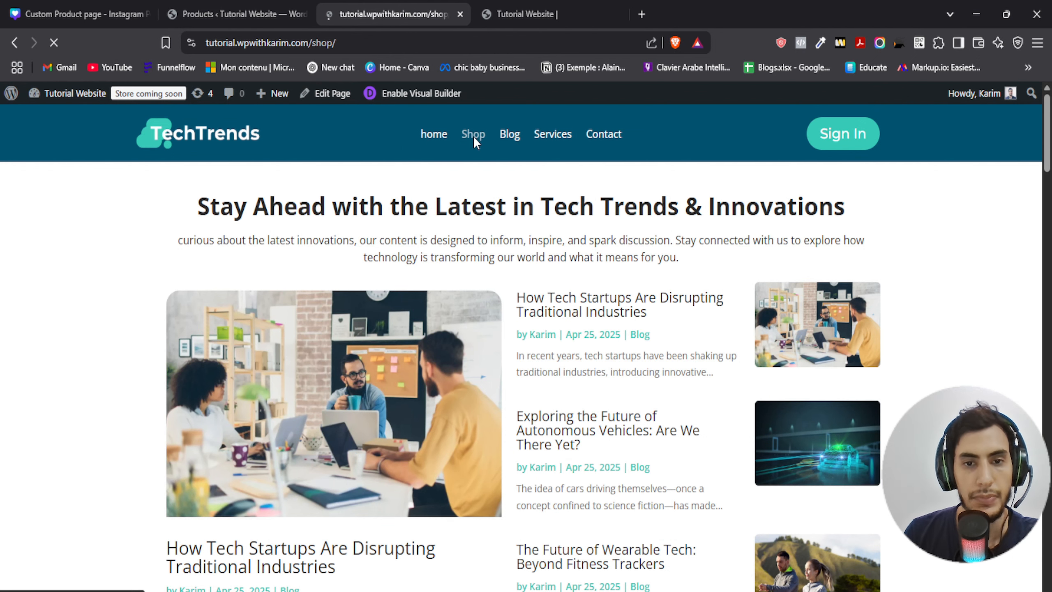
scroll(468, 143, down, 5)
scroll(525, 205, down, 7)
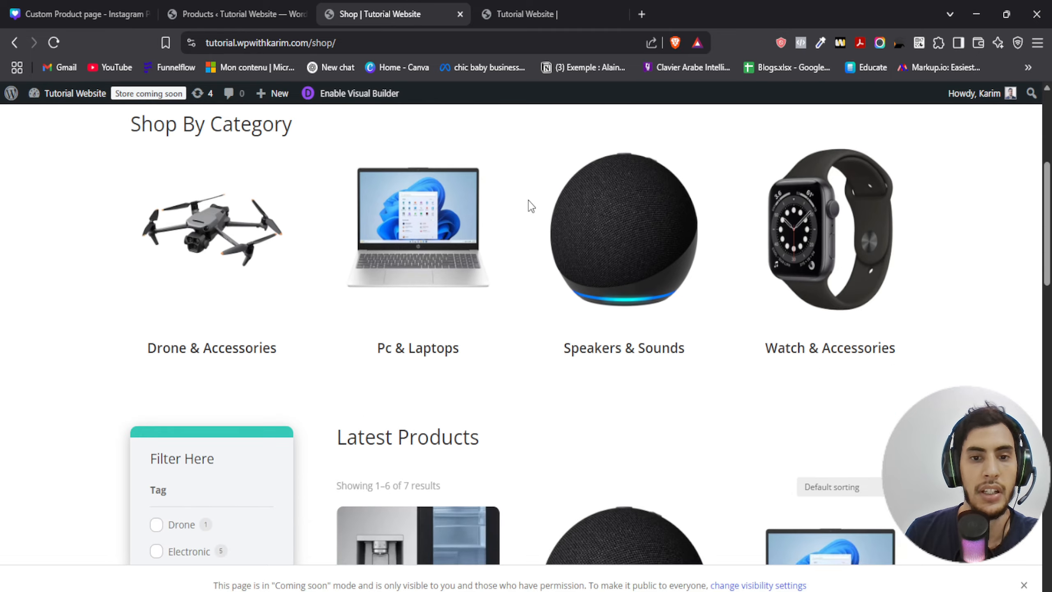
scroll(524, 205, down, 2)
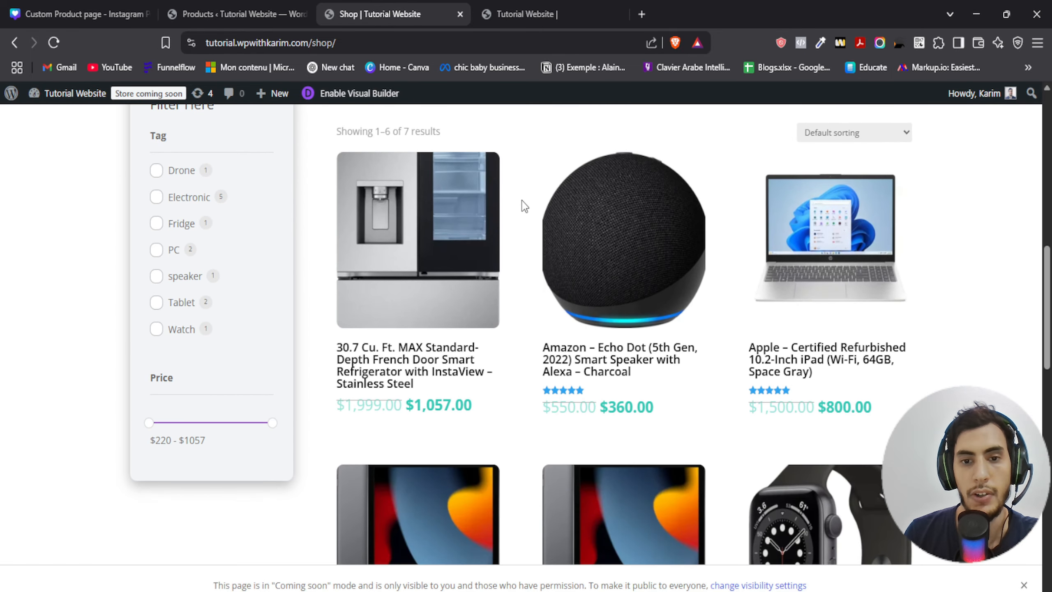
scroll(524, 205, up, 5)
scroll(524, 207, up, 7)
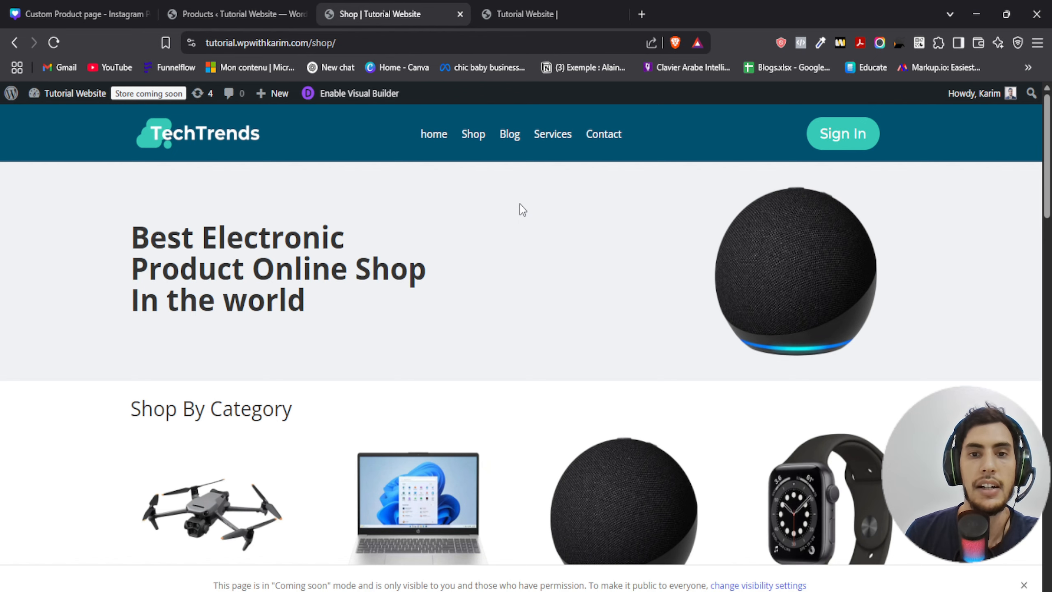
scroll(523, 209, down, 12)
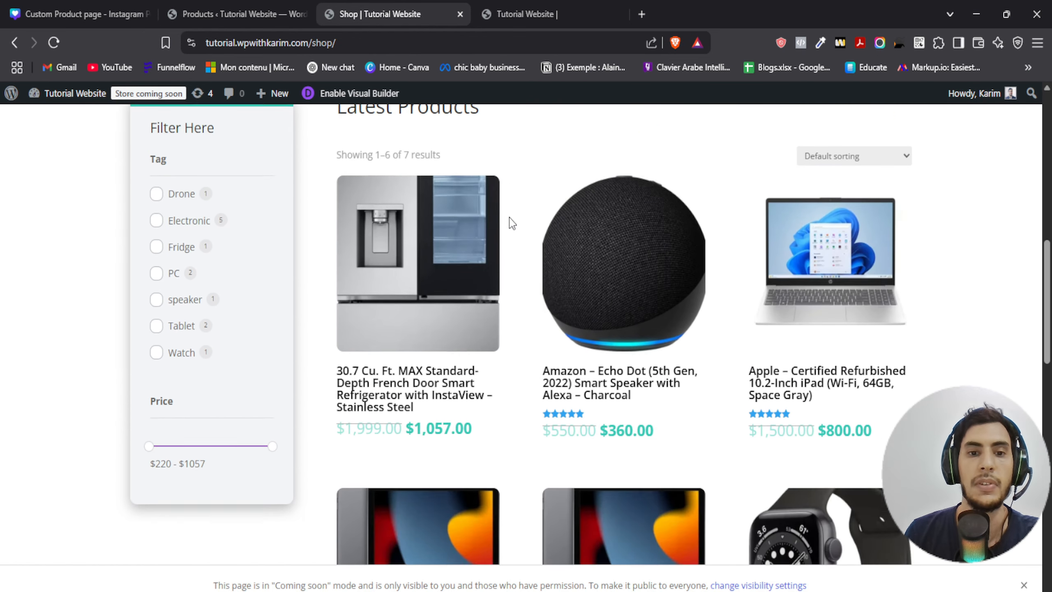
- Open the 30.7 Cu. Ft. refrigerator product page and add it to the cart
click(458, 216)
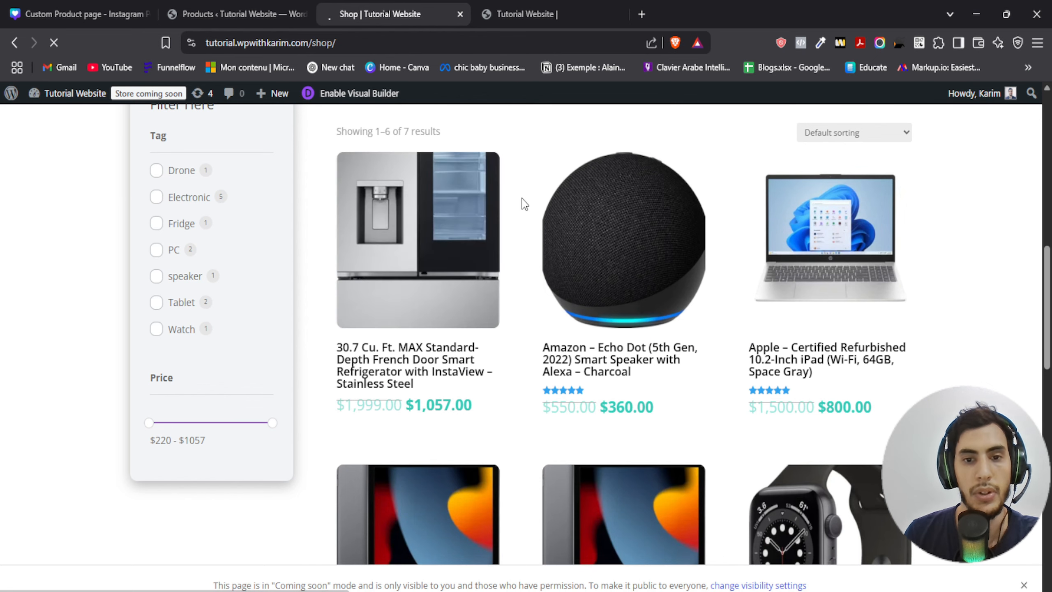
scroll(539, 300, down, 3)
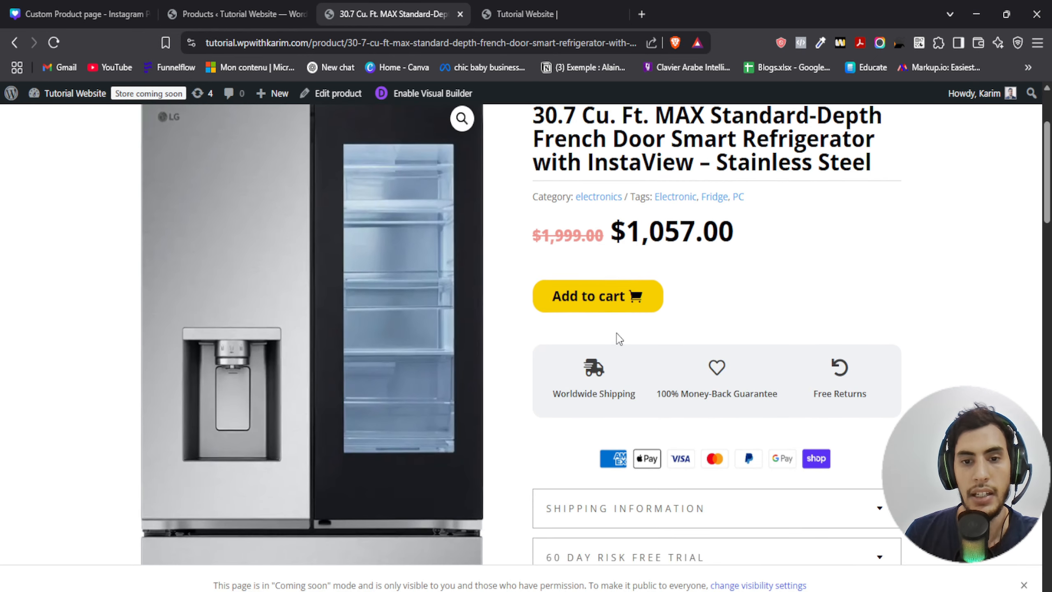
click(597, 295)
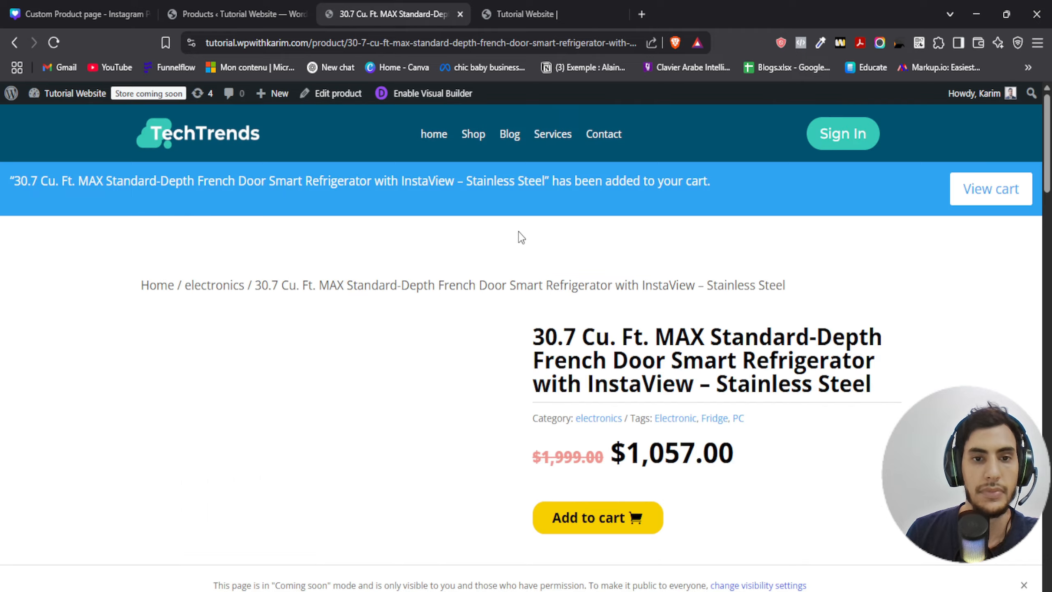
- View the cart and proceed to checkout
click(982, 189)
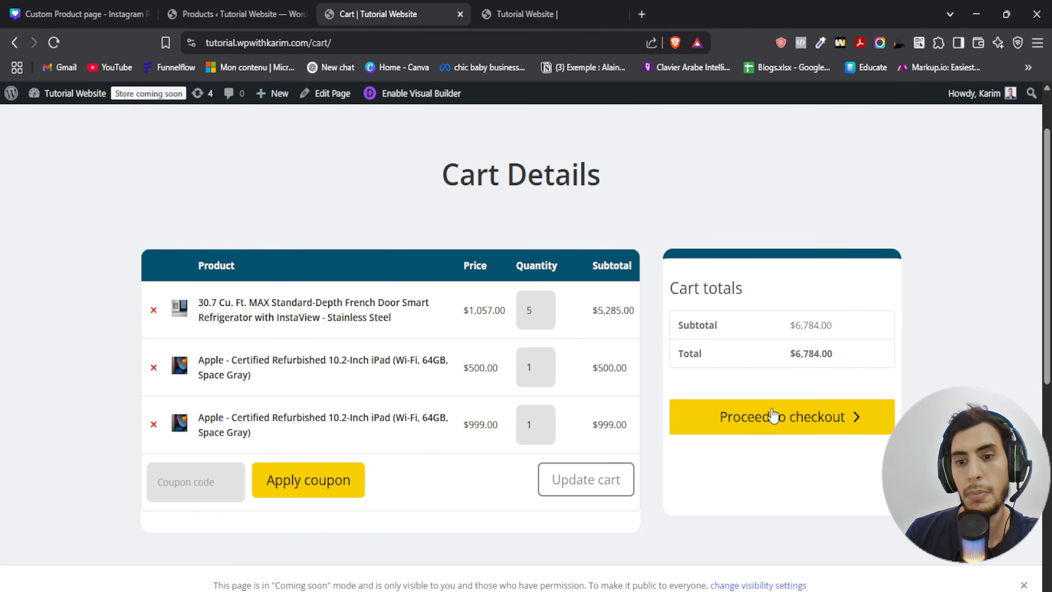
click(773, 415)
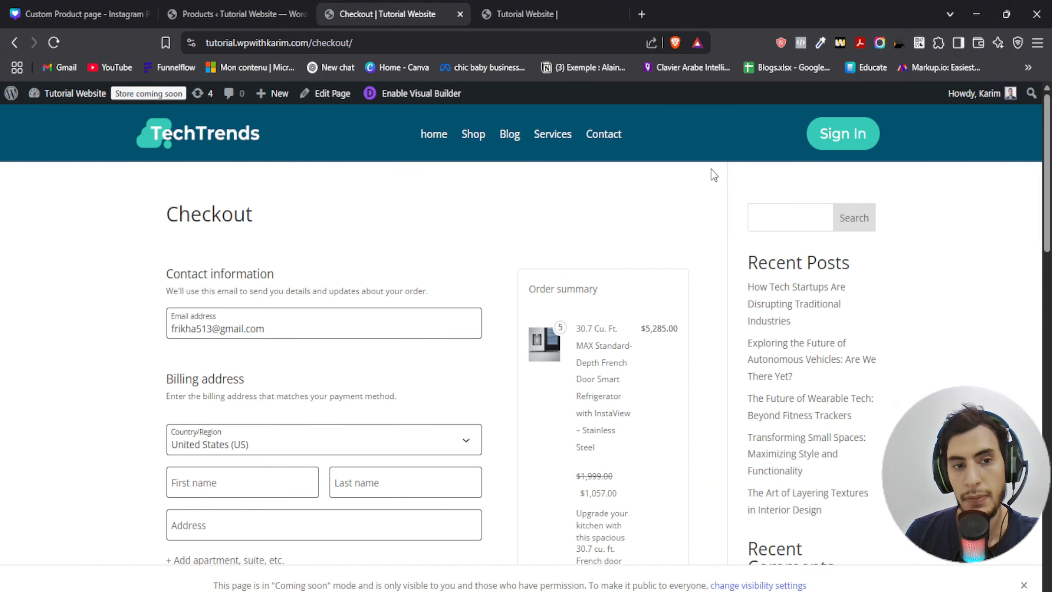
- Scroll through the checkout page to examine its billing, payment and order summary sections
scroll(715, 172, down, 3)
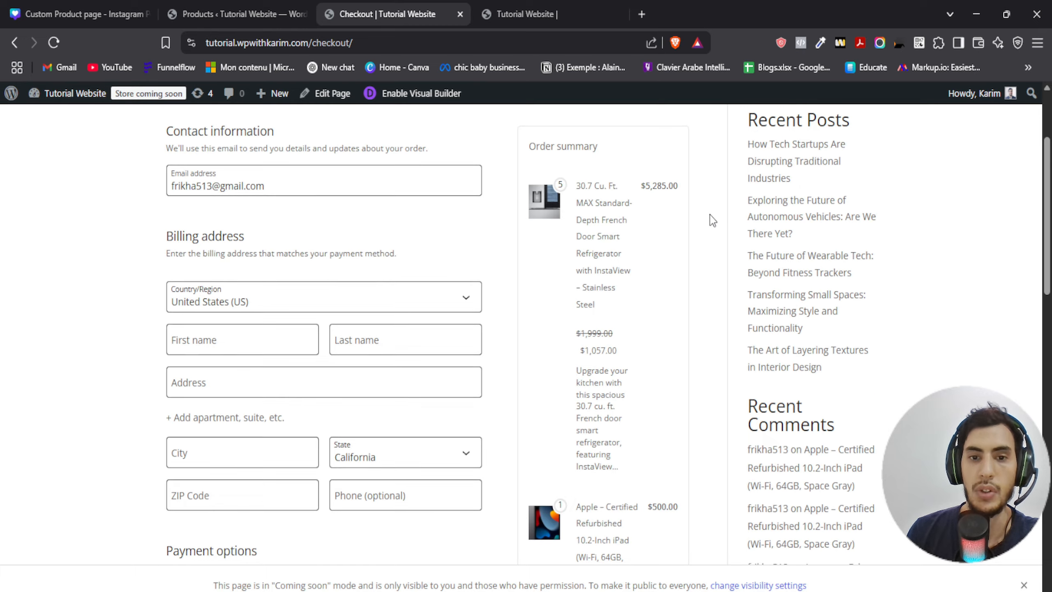
scroll(711, 216, down, 4)
scroll(712, 219, down, 6)
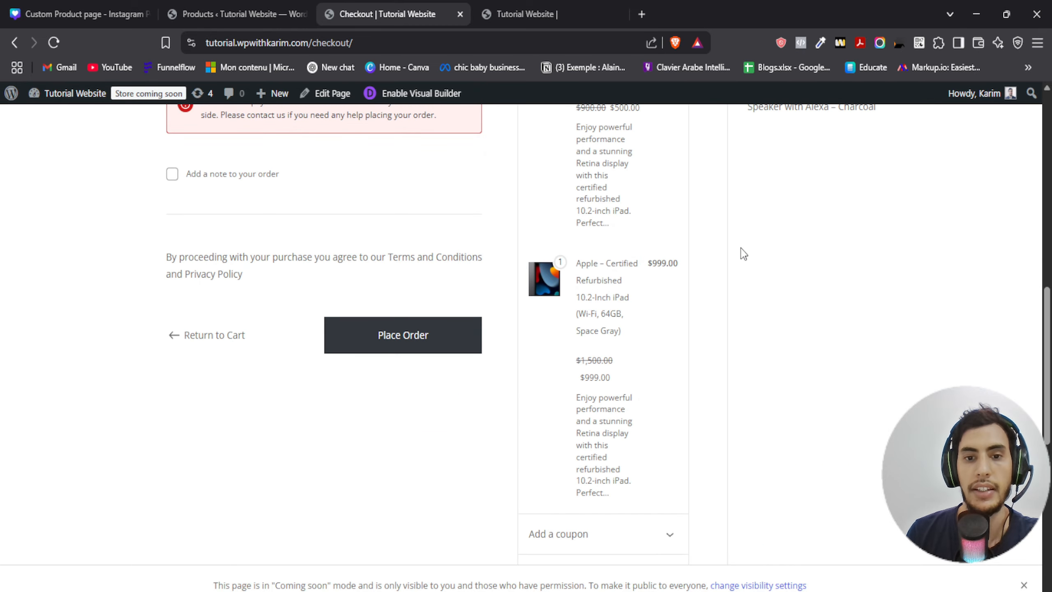
scroll(741, 251, up, 6)
scroll(742, 251, up, 3)
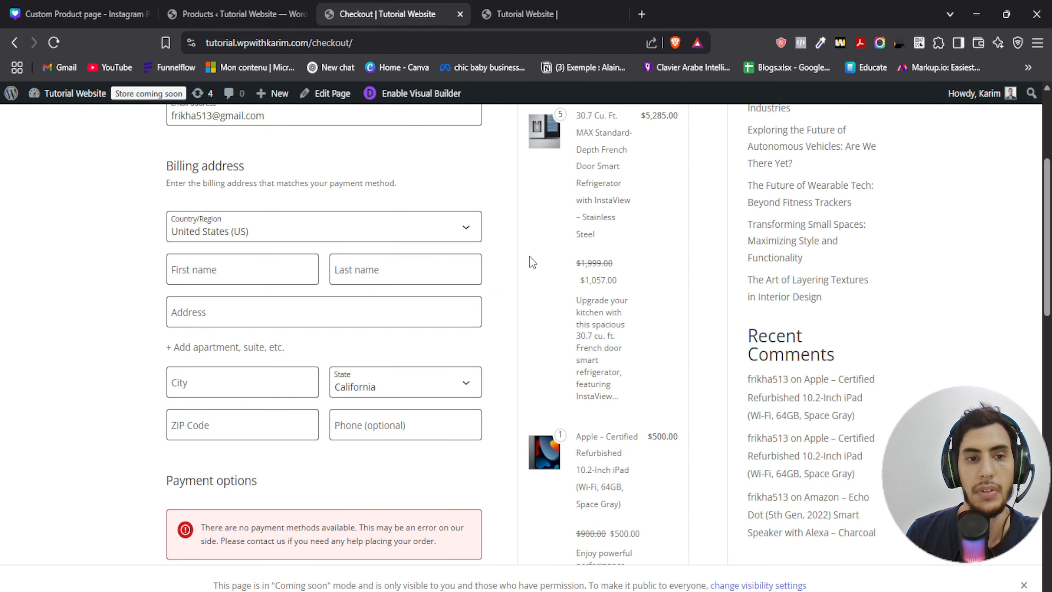
scroll(533, 262, up, 4)
scroll(165, 369, down, 11)
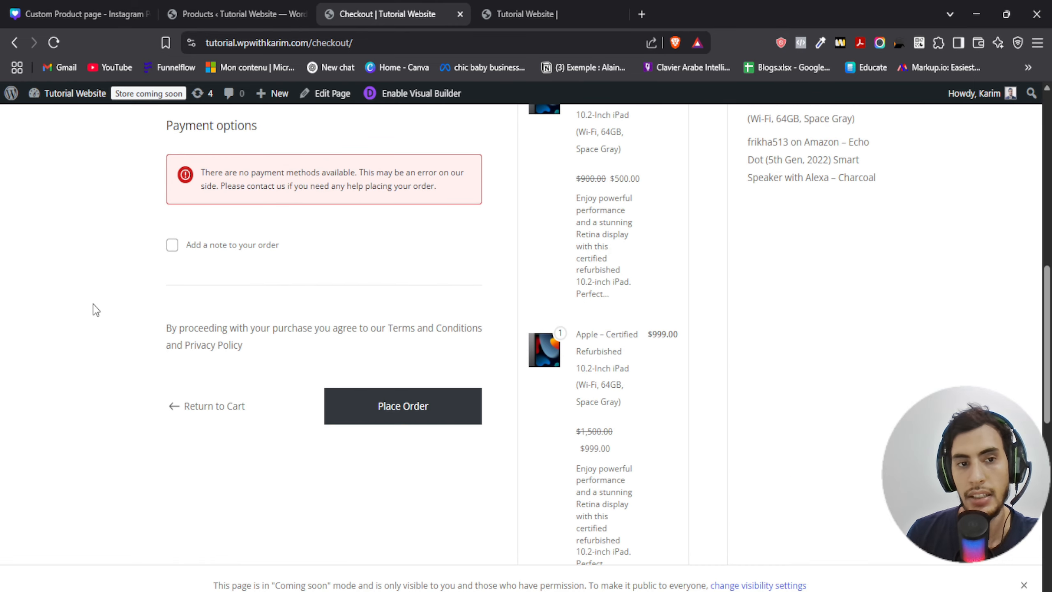
scroll(93, 304, up, 10)
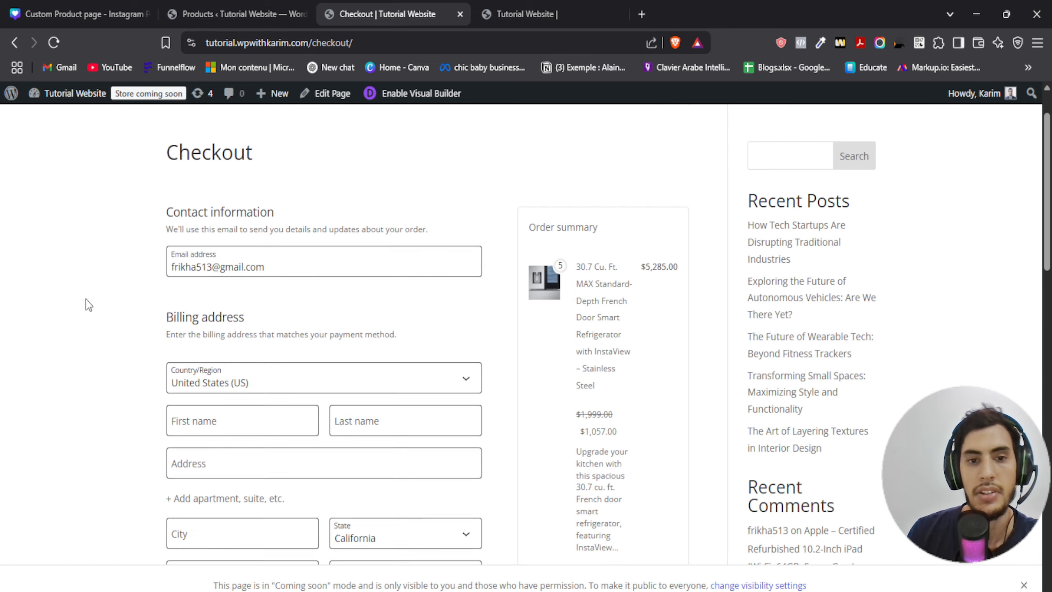
scroll(87, 302, up, 1)
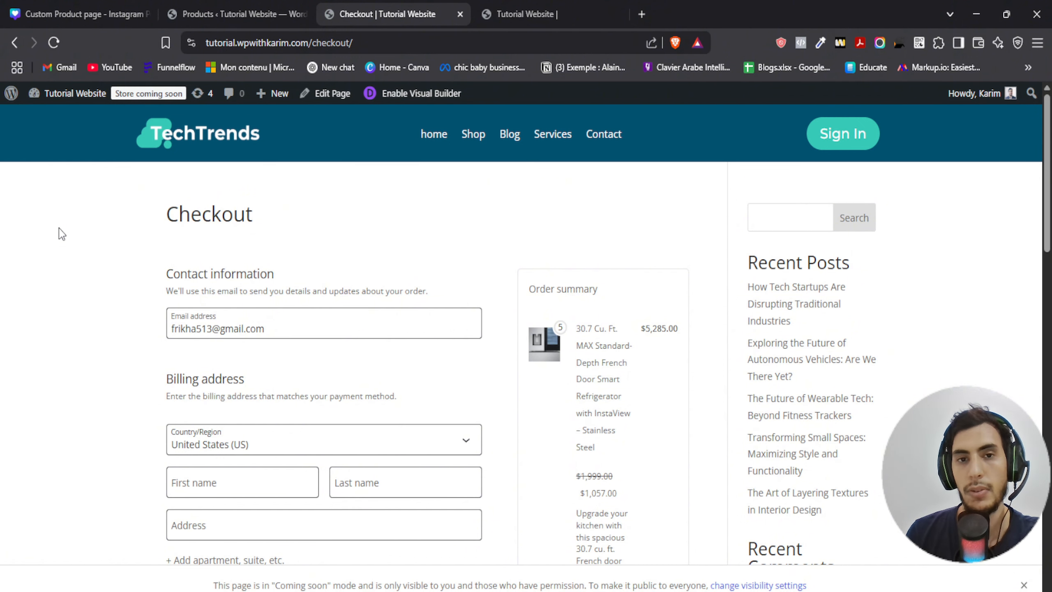
- Return to the WordPress dashboard and open the Divi Theme Builder
click(11, 93)
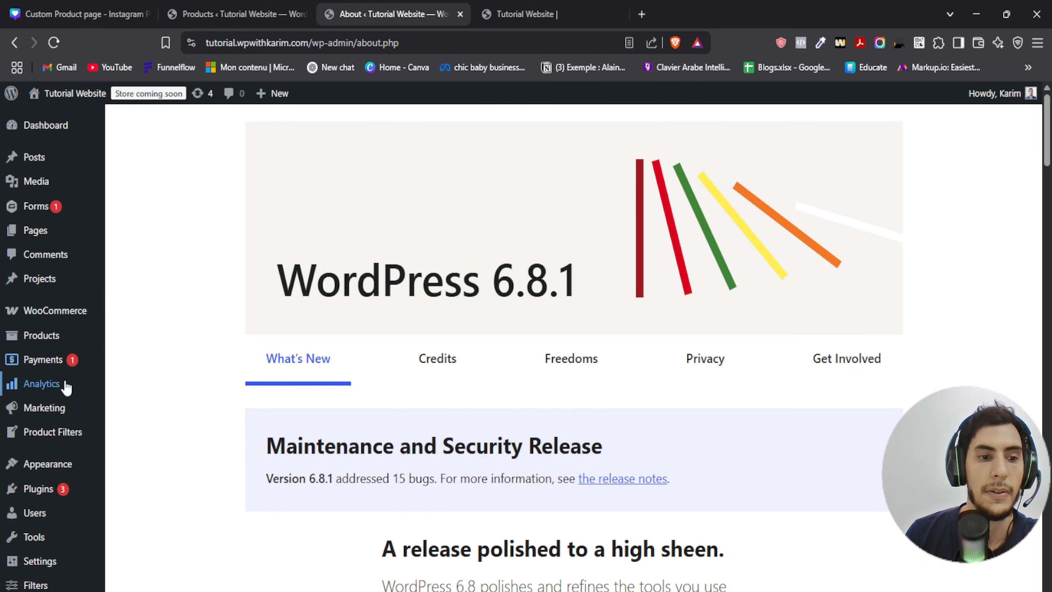
scroll(66, 382, down, 5)
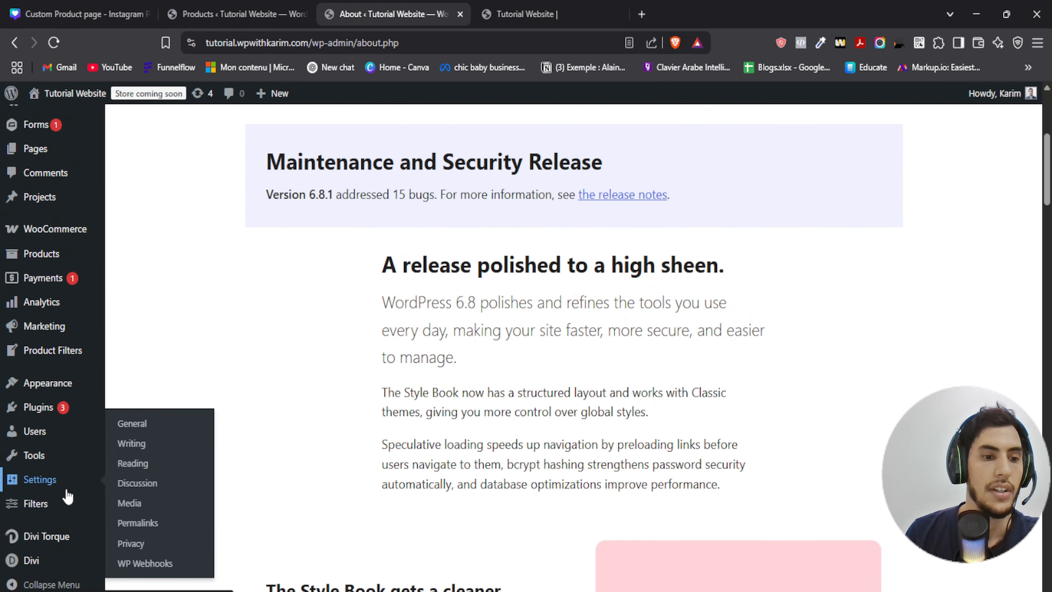
mouse_move(48, 560)
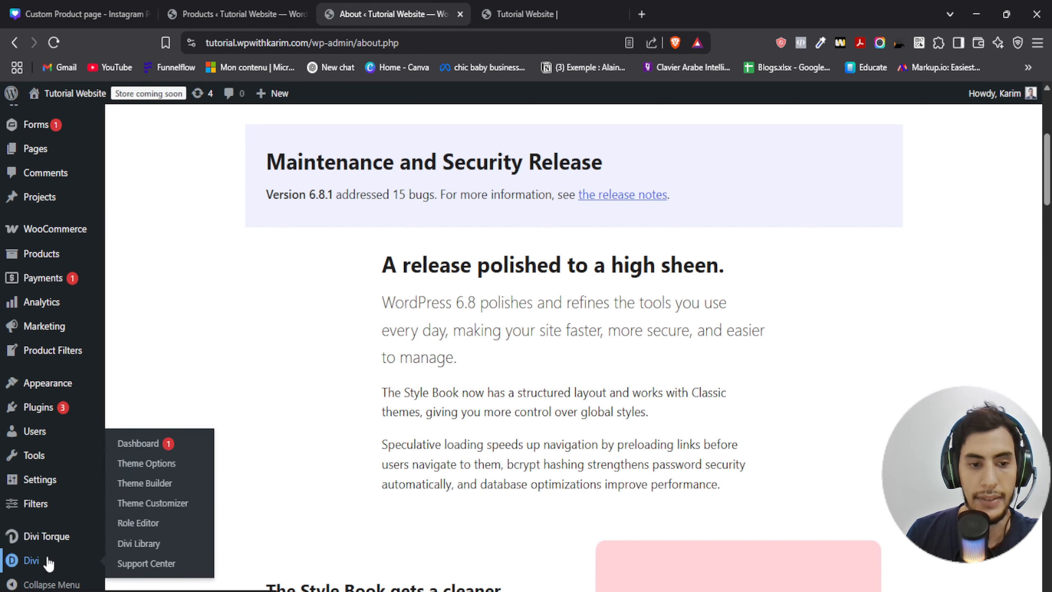
click(161, 490)
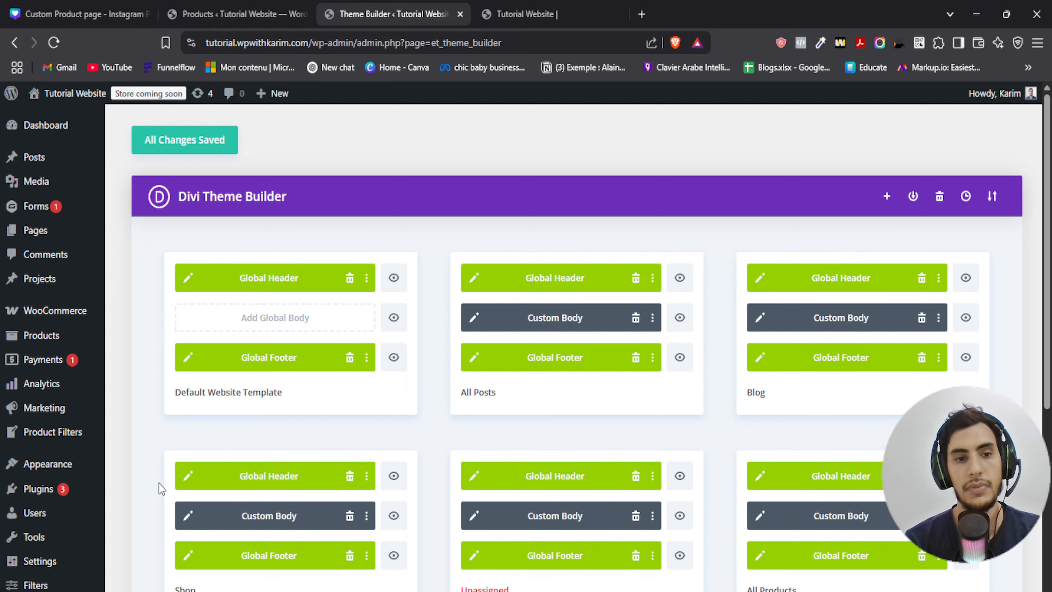
- Create a new Theme Builder template assigned to the WooCommerce Checkout page
scroll(209, 384, down, 6)
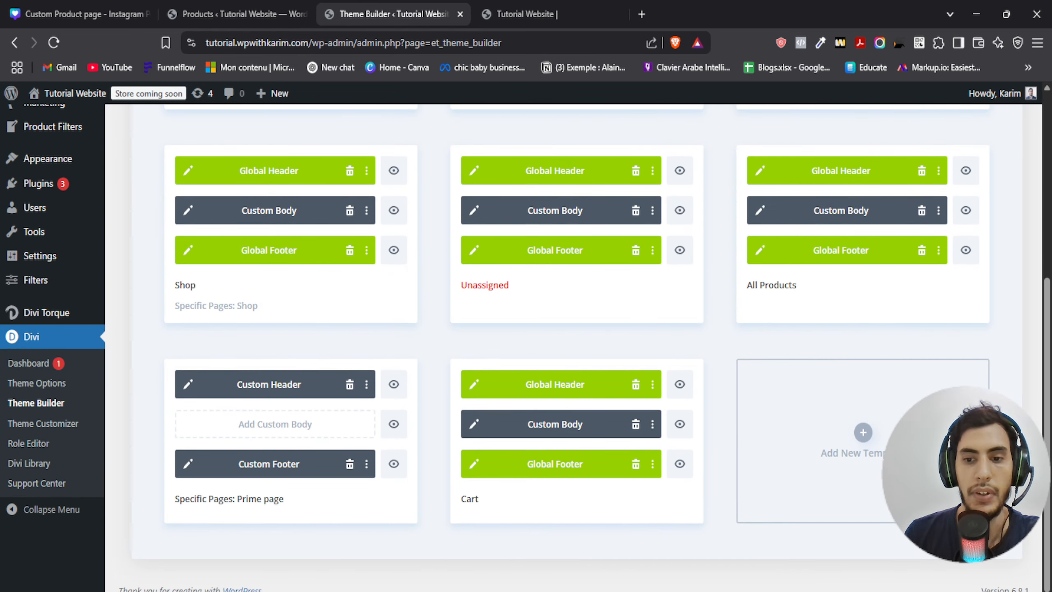
click(857, 433)
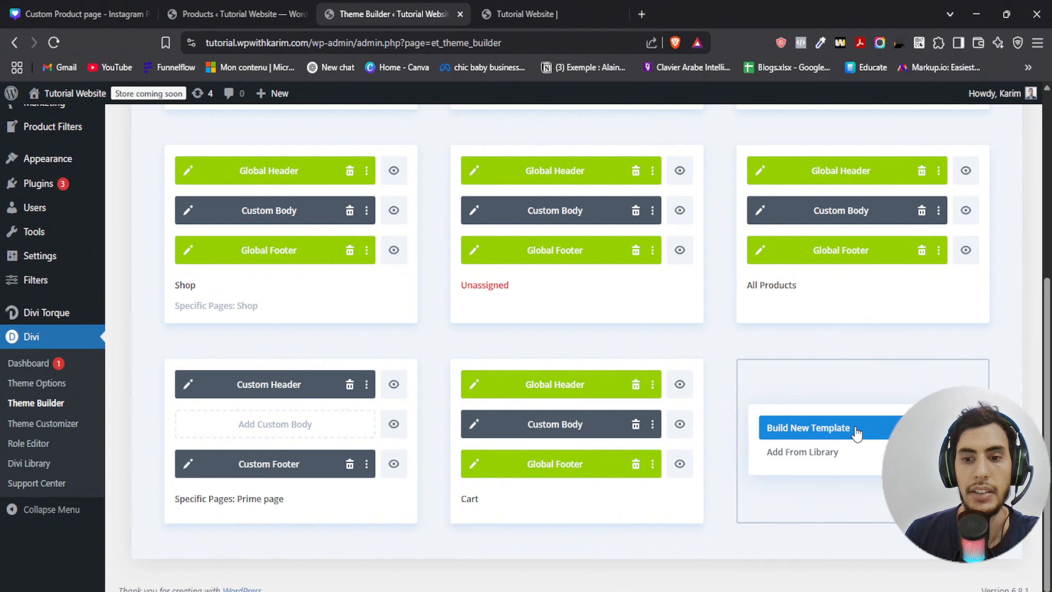
click(800, 435)
scroll(859, 357, down, 5)
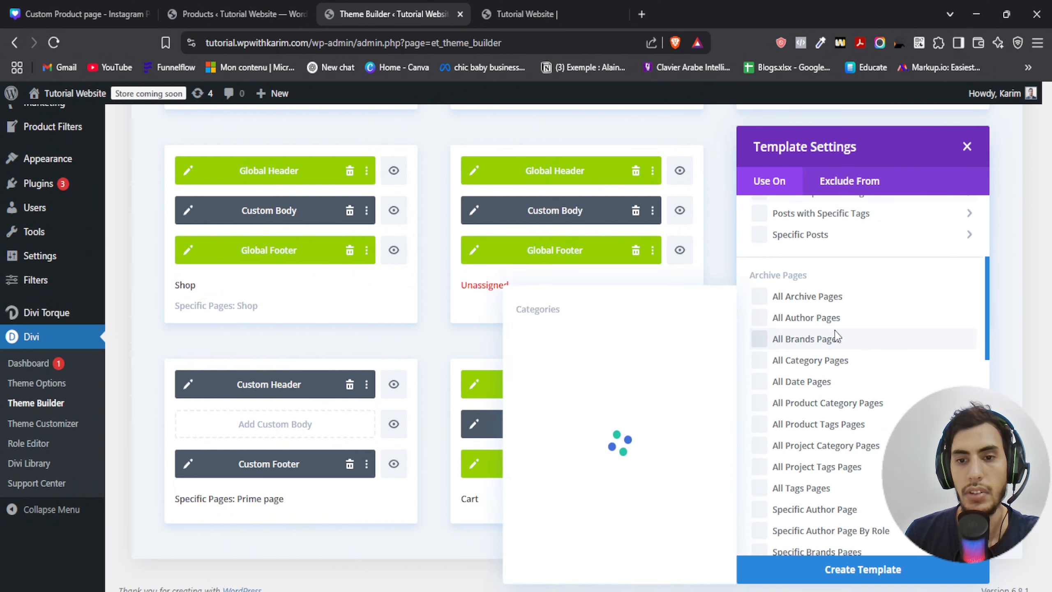
scroll(835, 335, down, 8)
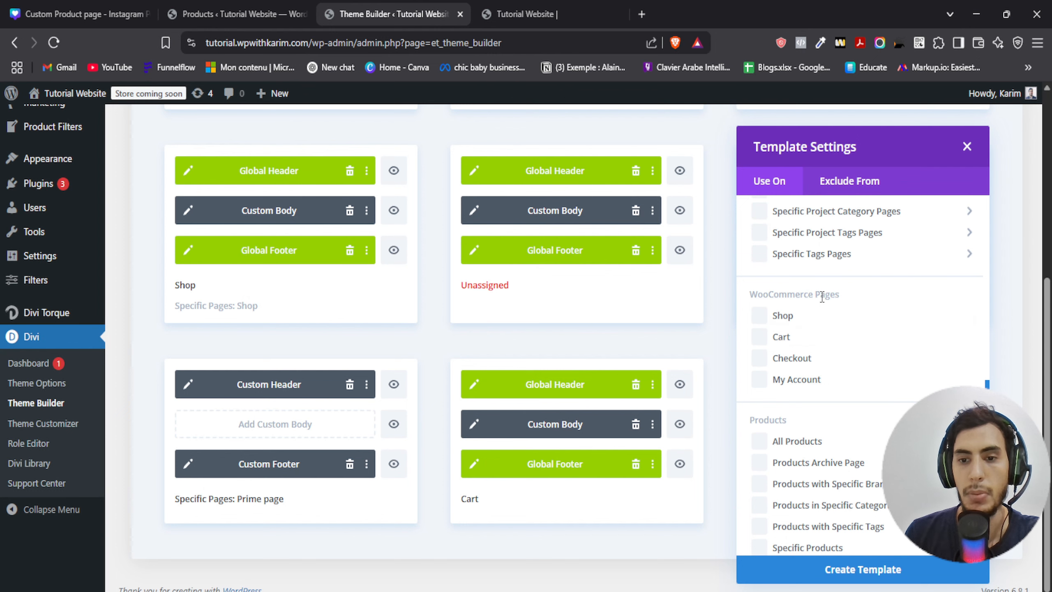
click(759, 358)
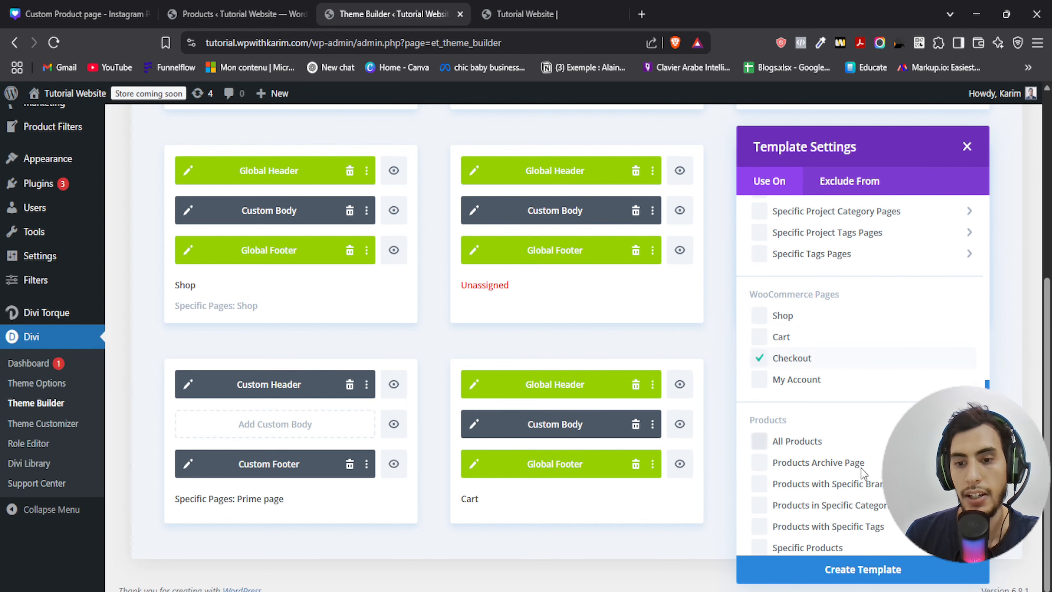
click(845, 571)
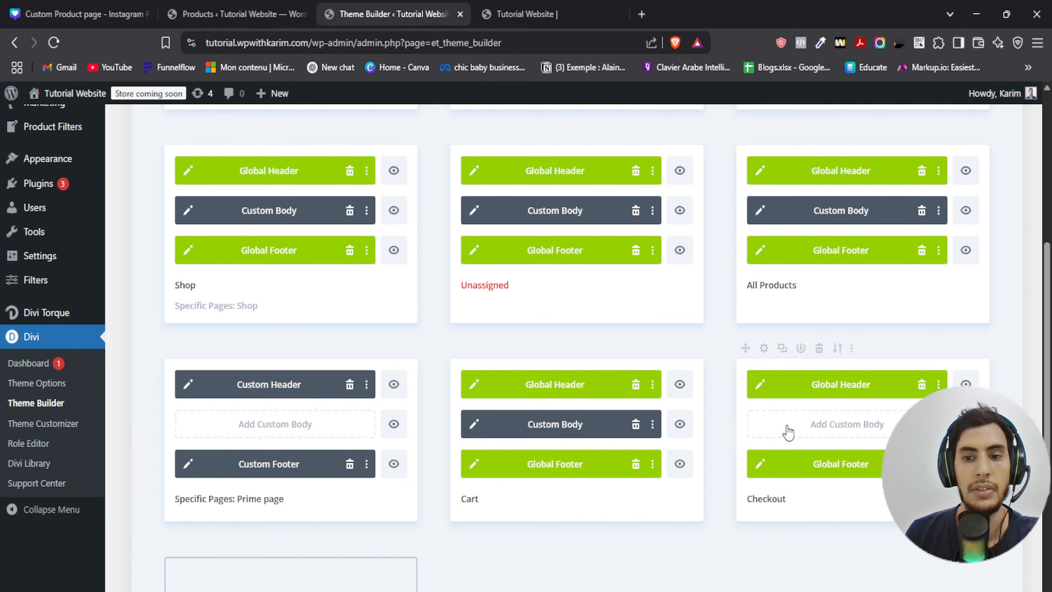
- Start building a custom body for the Checkout template
click(814, 431)
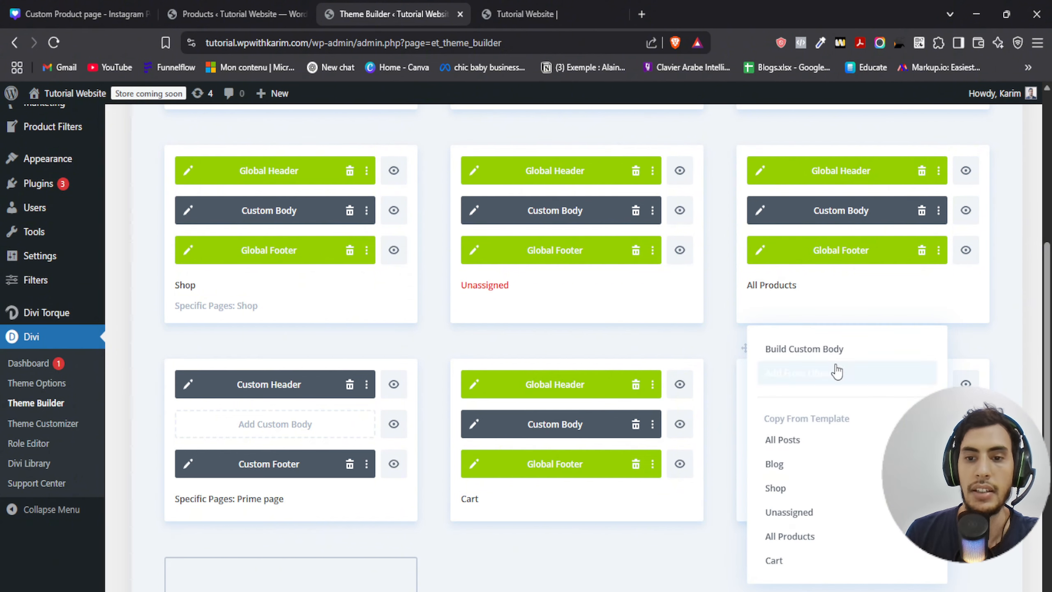
click(837, 350)
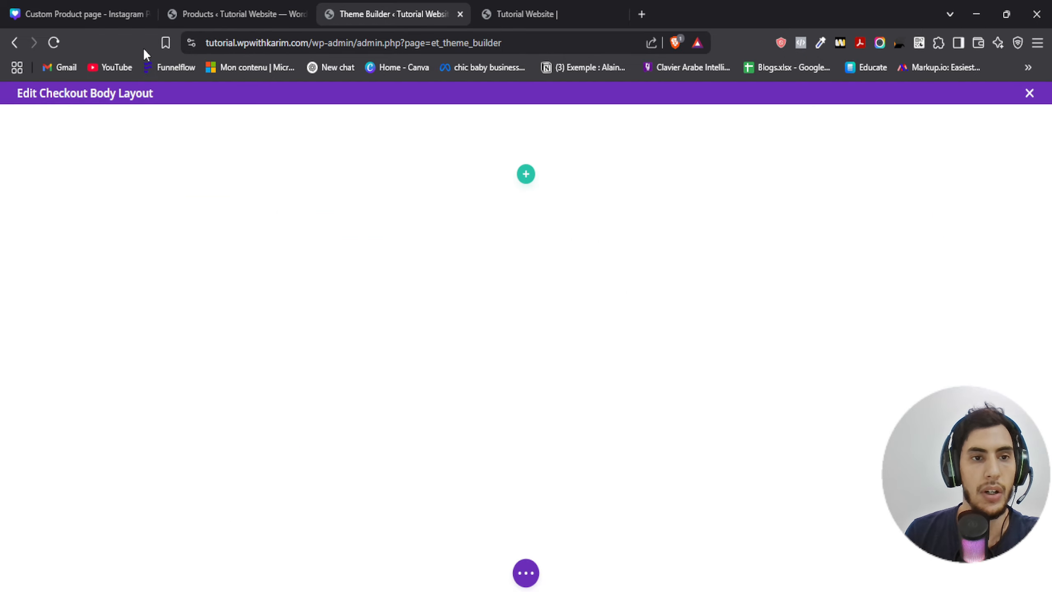
- Examine the design sheet's font sizes, color sheet and checkout elements list in the Canva design
drag(87, 13, 232, 14)
scroll(377, 294, up, 10)
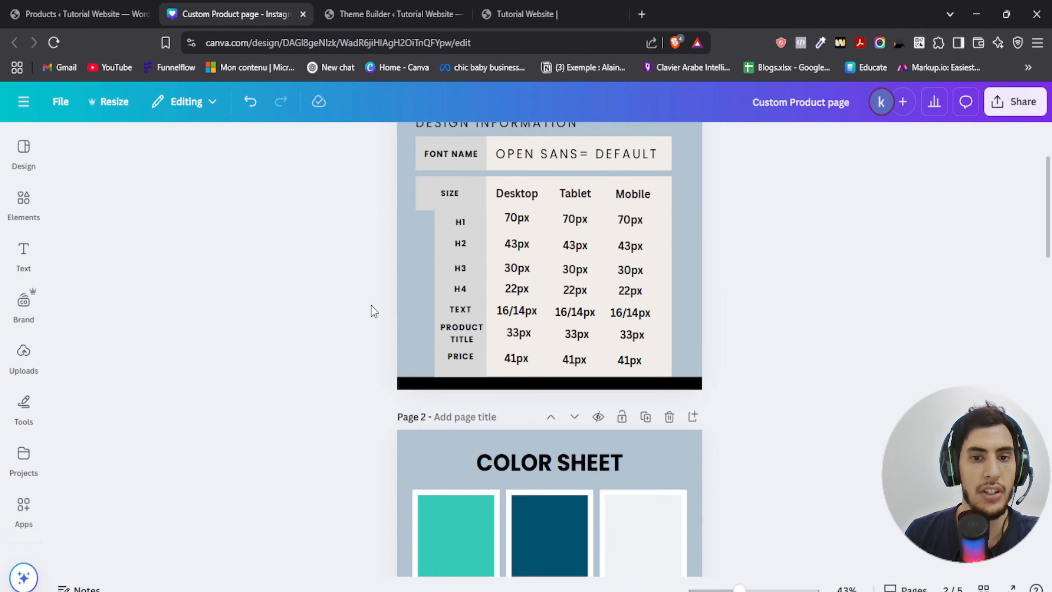
scroll(374, 310, up, 3)
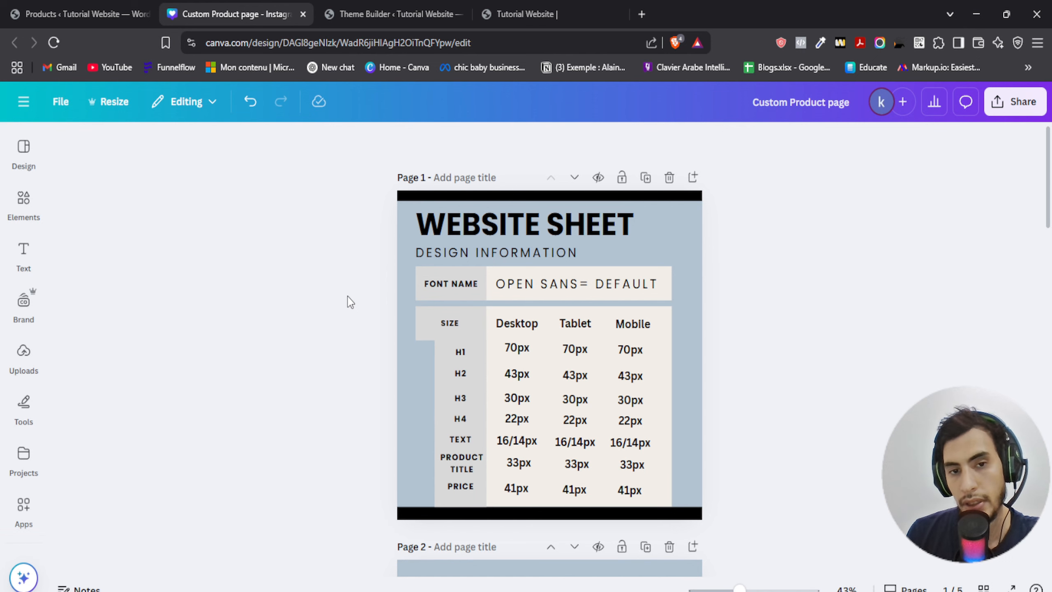
scroll(347, 296, down, 2)
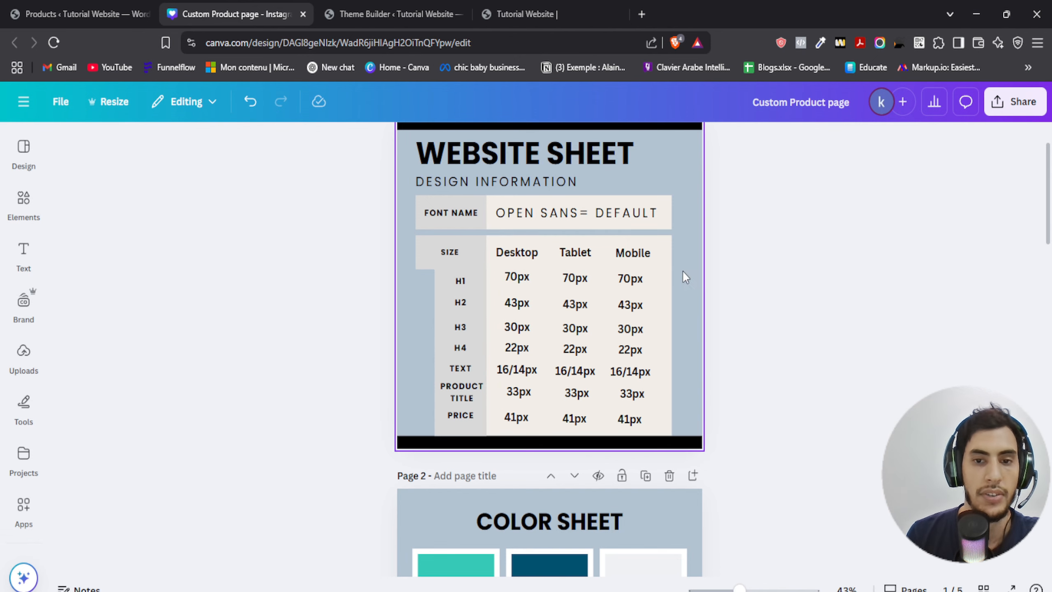
scroll(747, 287, down, 6)
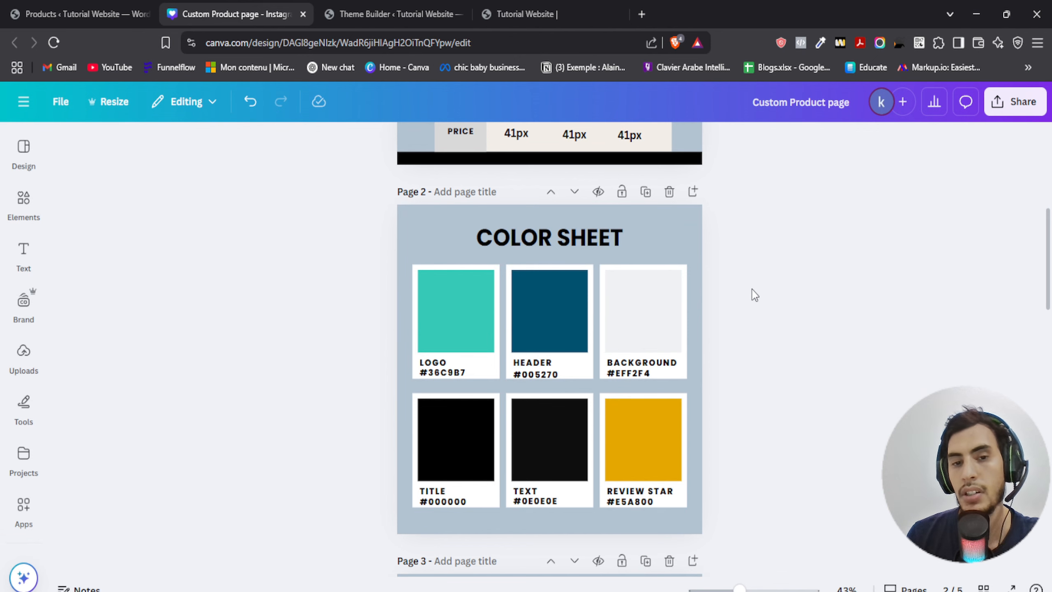
scroll(754, 294, down, 2)
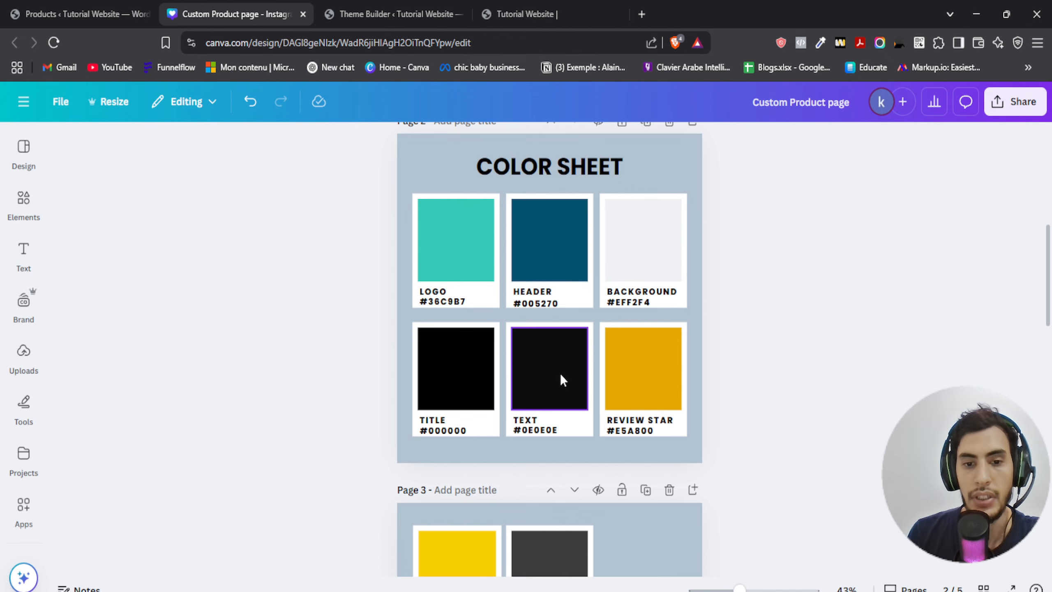
scroll(841, 320, down, 10)
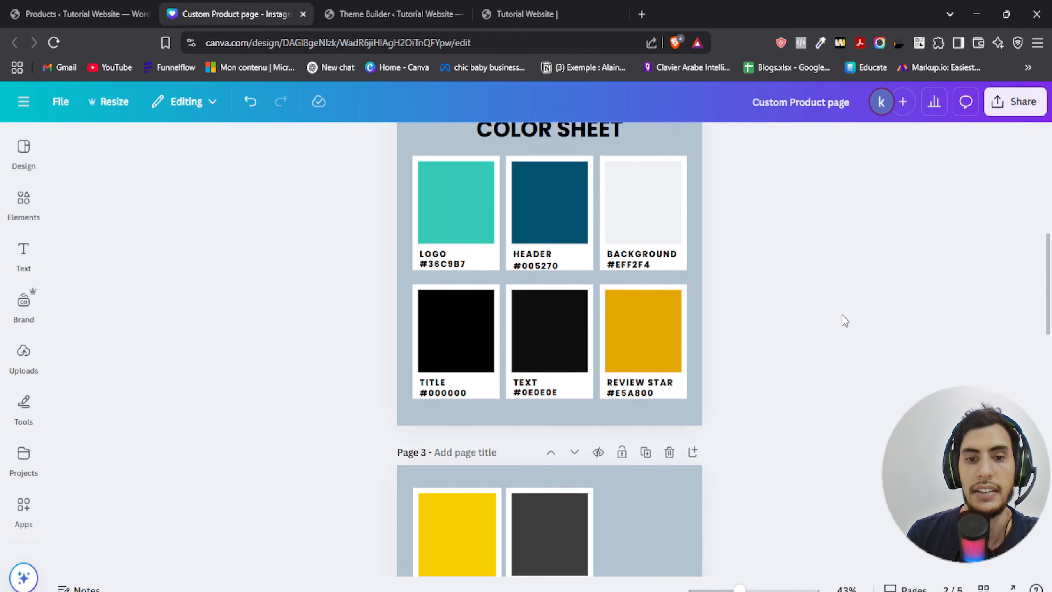
scroll(813, 313, down, 5)
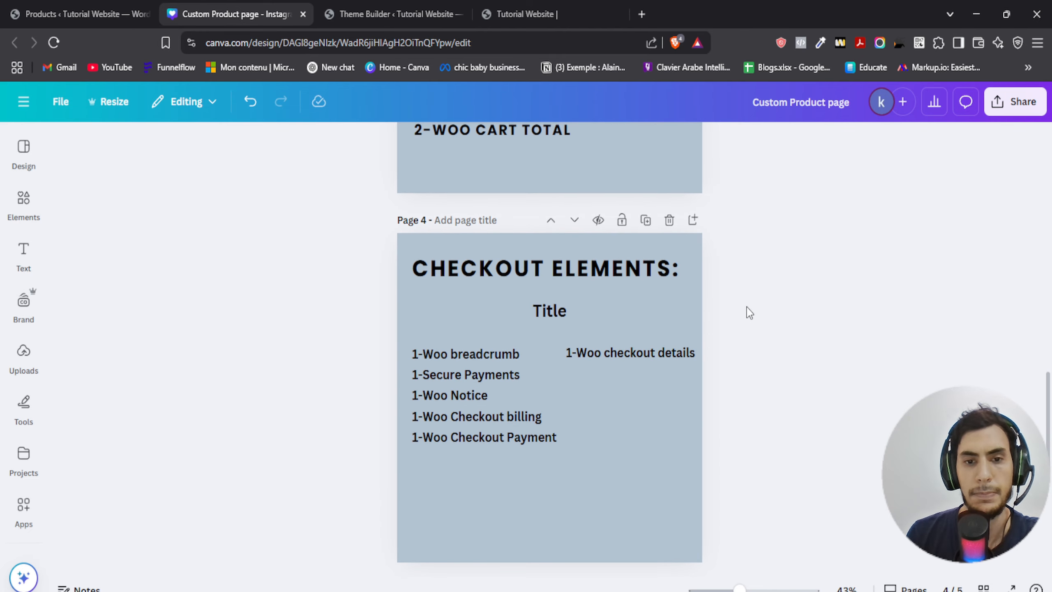
scroll(819, 301, up, 2)
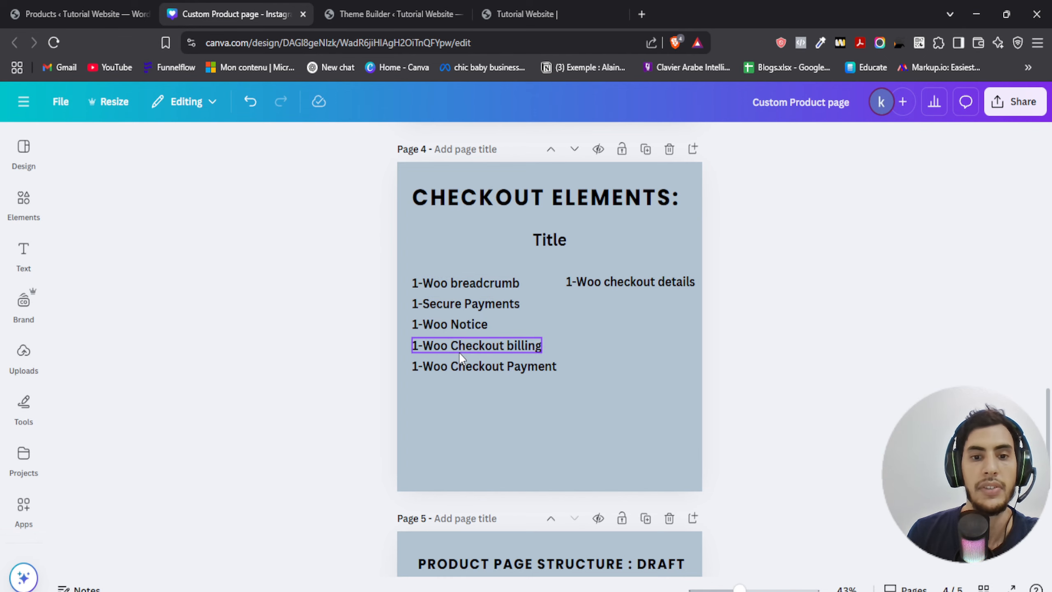
- Back in the Checkout body layout, add a one-column row with a Heading module reading "Checkout"
click(359, 6)
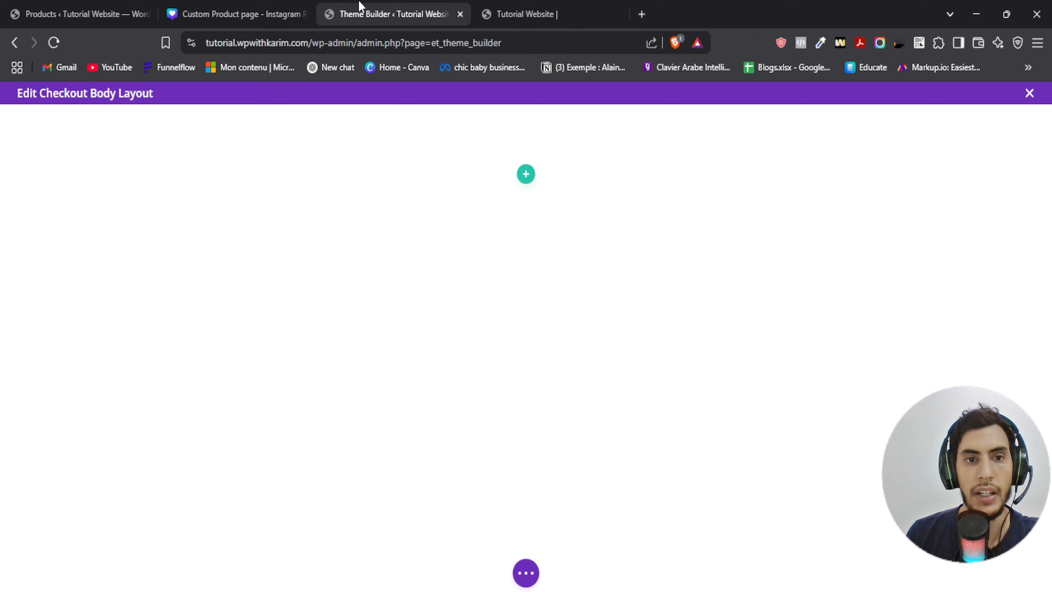
click(526, 174)
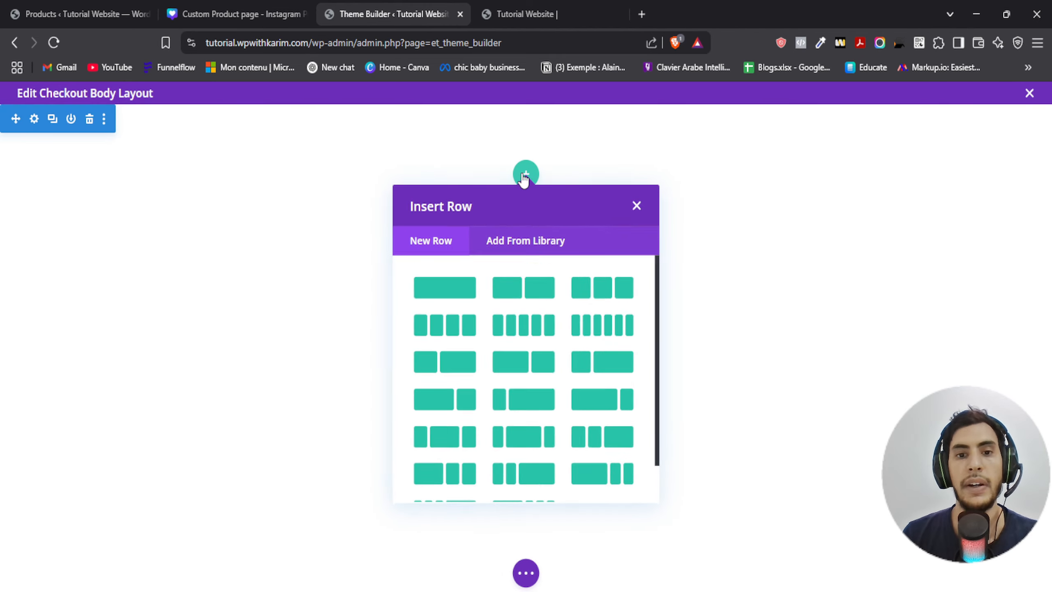
click(439, 286)
text(heading)
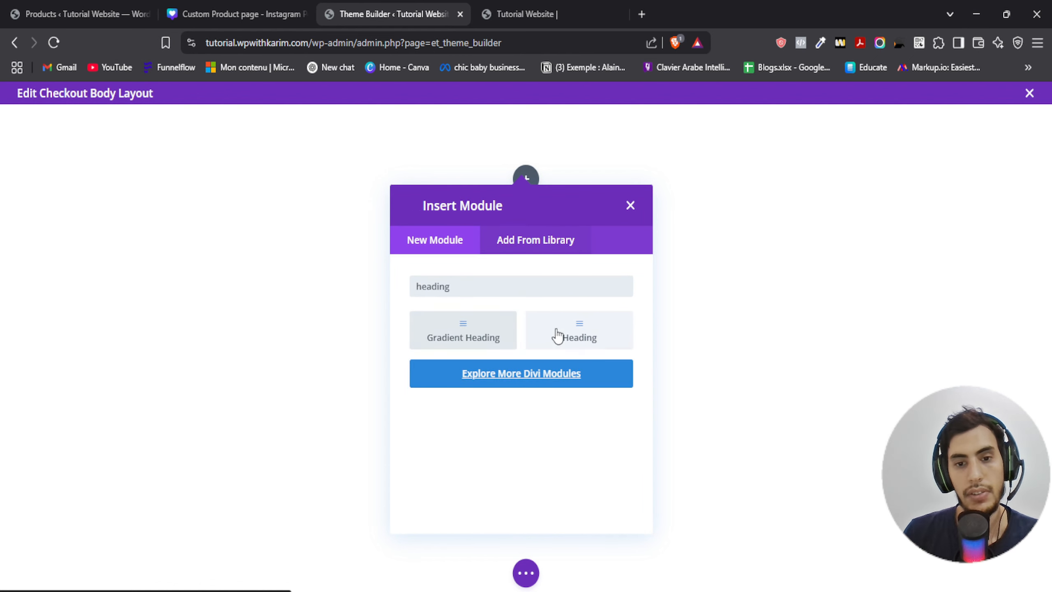
click(558, 335)
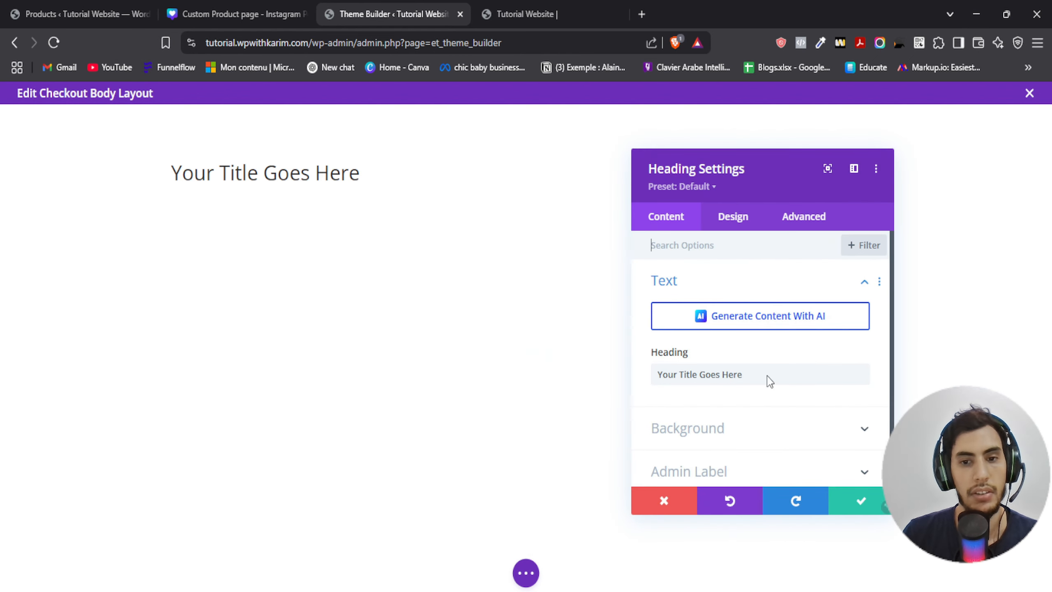
triple_click(753, 374)
text(Checkout)
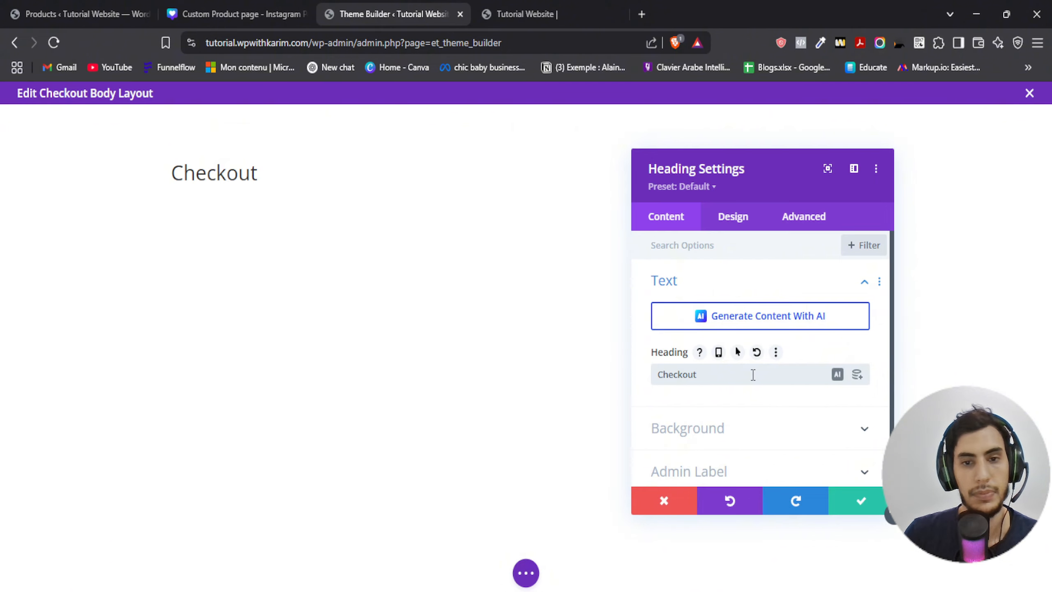
- Center-align the heading text in the heading's design settings
click(734, 218)
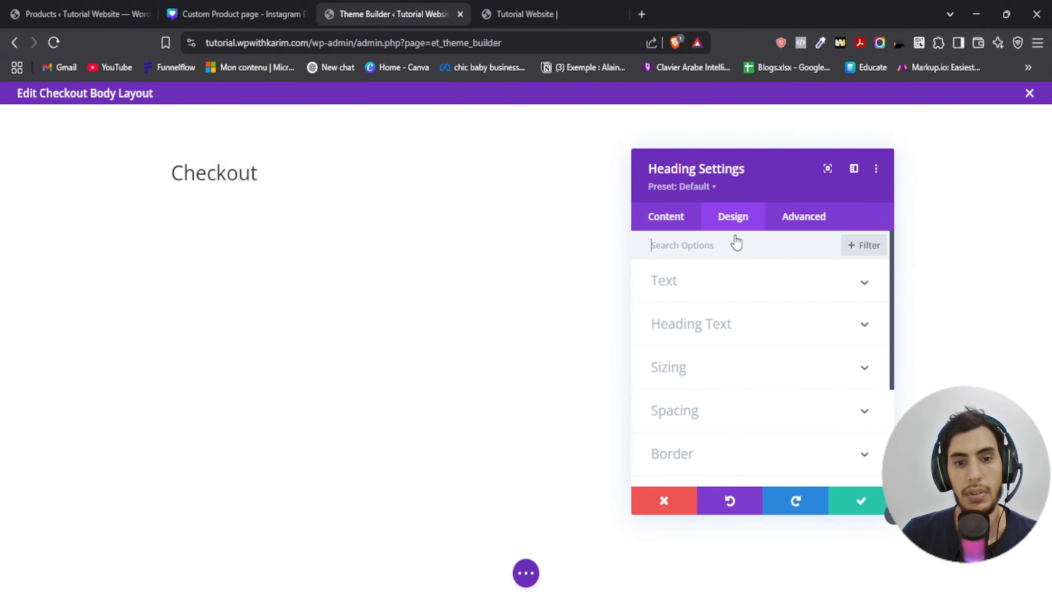
click(703, 319)
scroll(716, 343, down, 4)
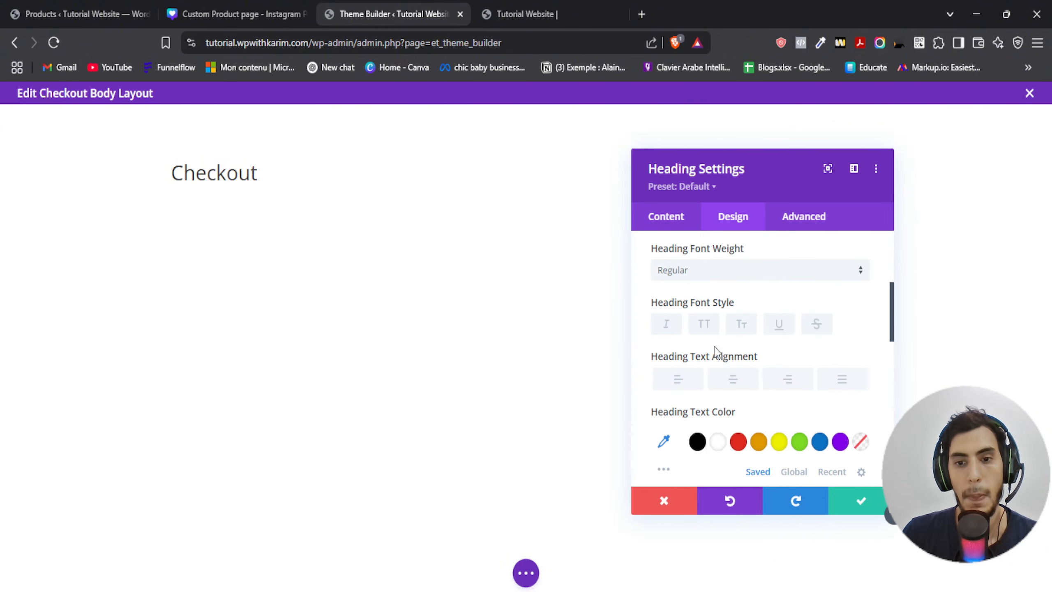
click(730, 386)
scroll(721, 362, up, 5)
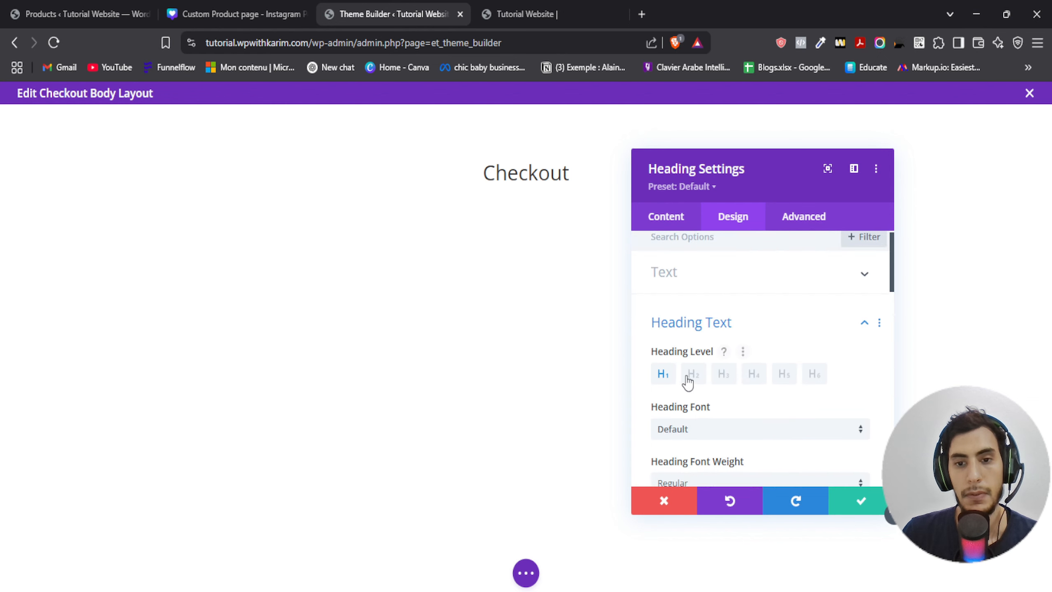
- Set the heading text size to 42px, matching the H1 size in the design sheet
click(234, 14)
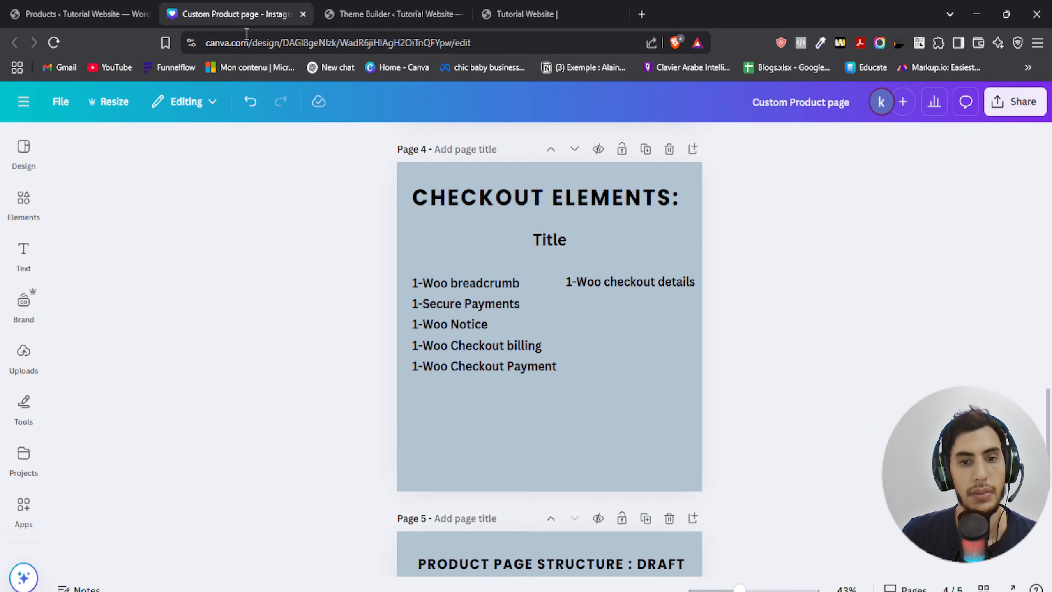
scroll(380, 275, up, 5)
scroll(380, 275, up, 10)
scroll(370, 282, down, 1)
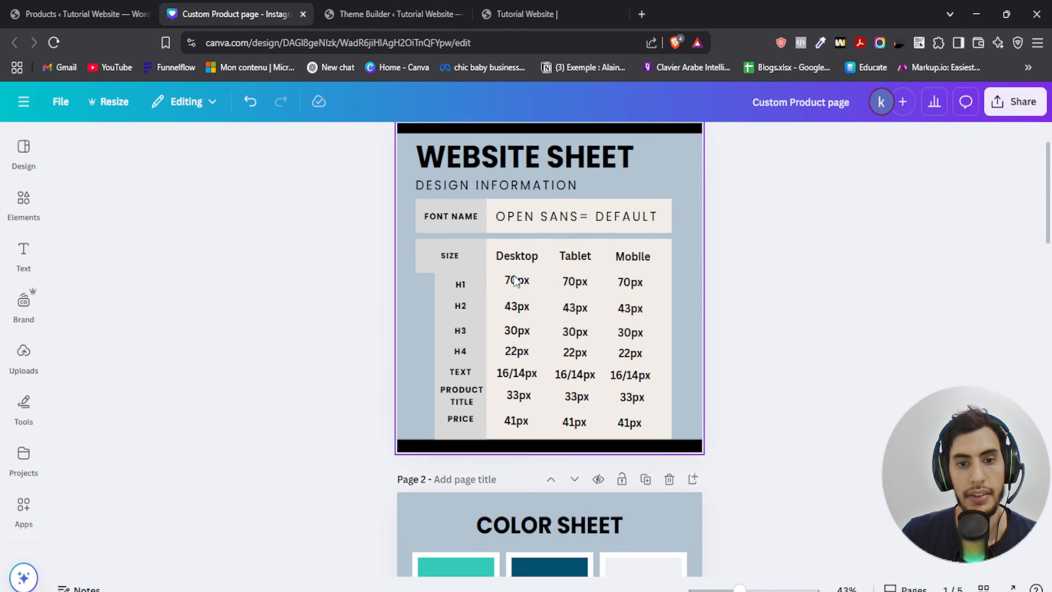
click(431, 10)
scroll(716, 425, down, 8)
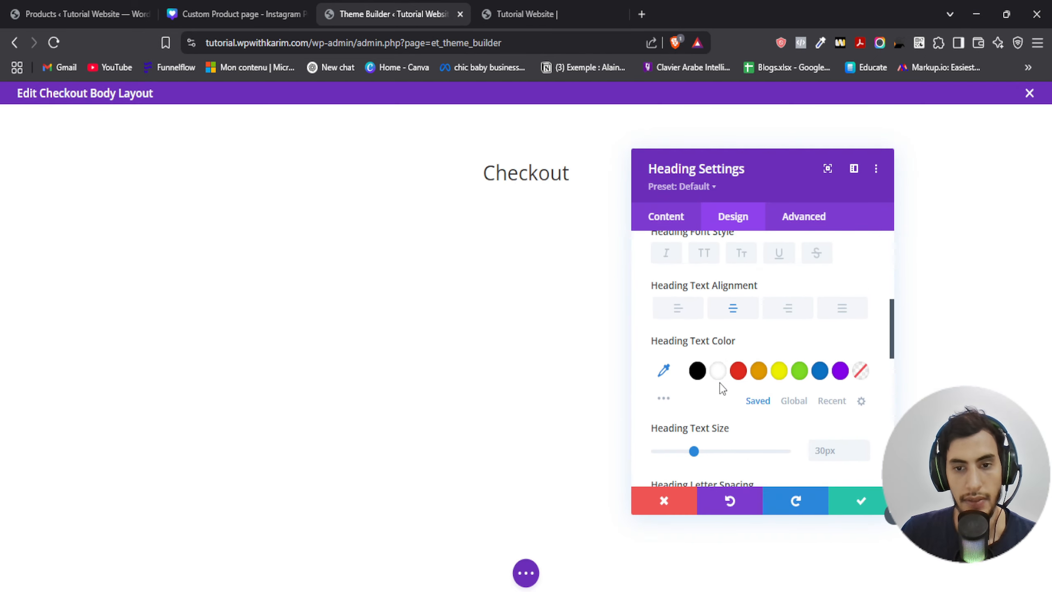
click(834, 380)
text(42)
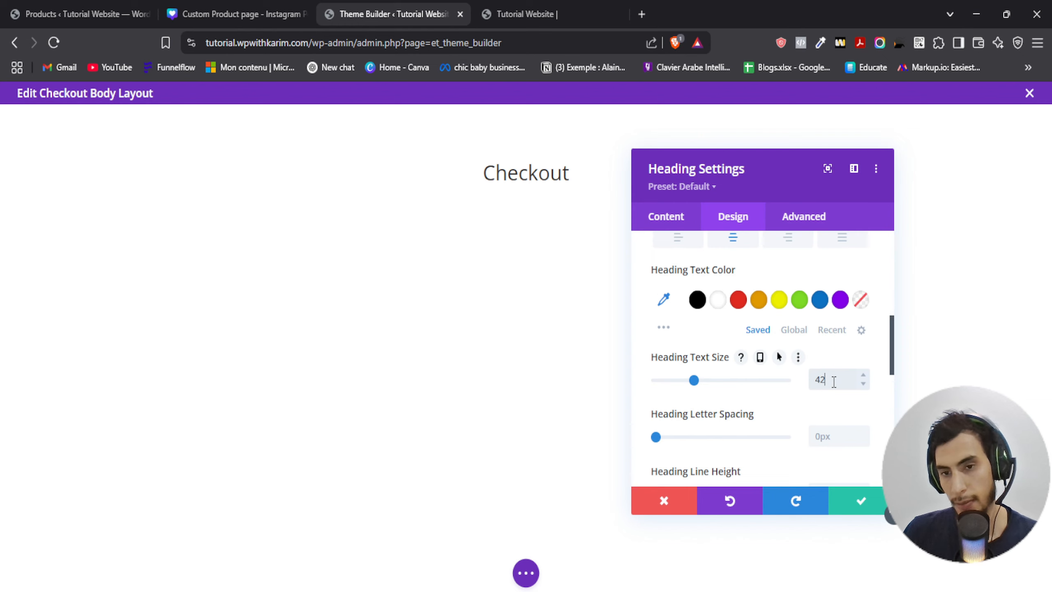
text(px)
- Set the heading font weight to Semi Bold and save the heading settings
scroll(695, 353, up, 5)
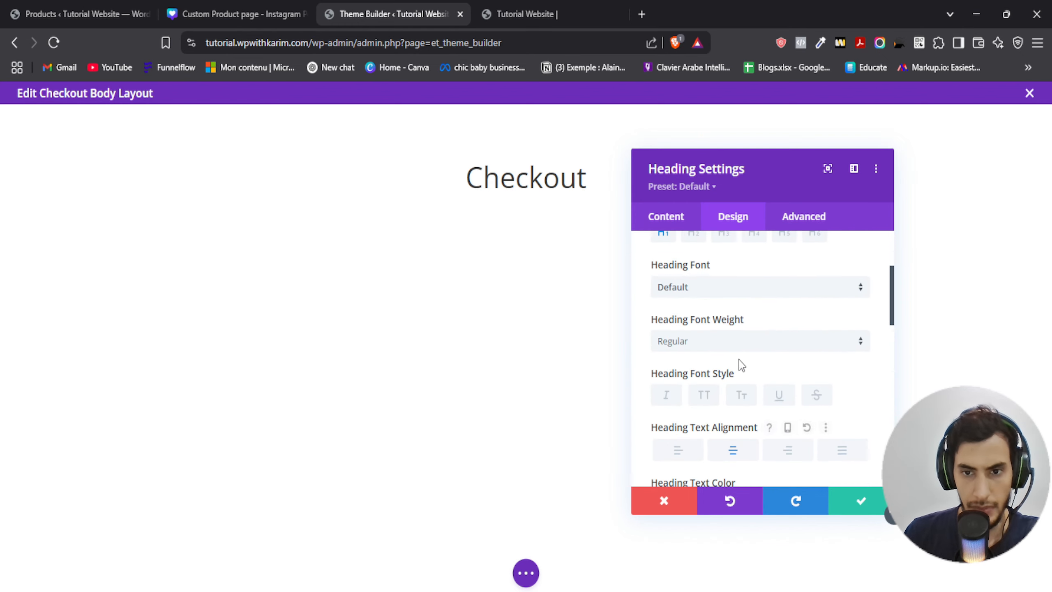
click(713, 344)
click(705, 466)
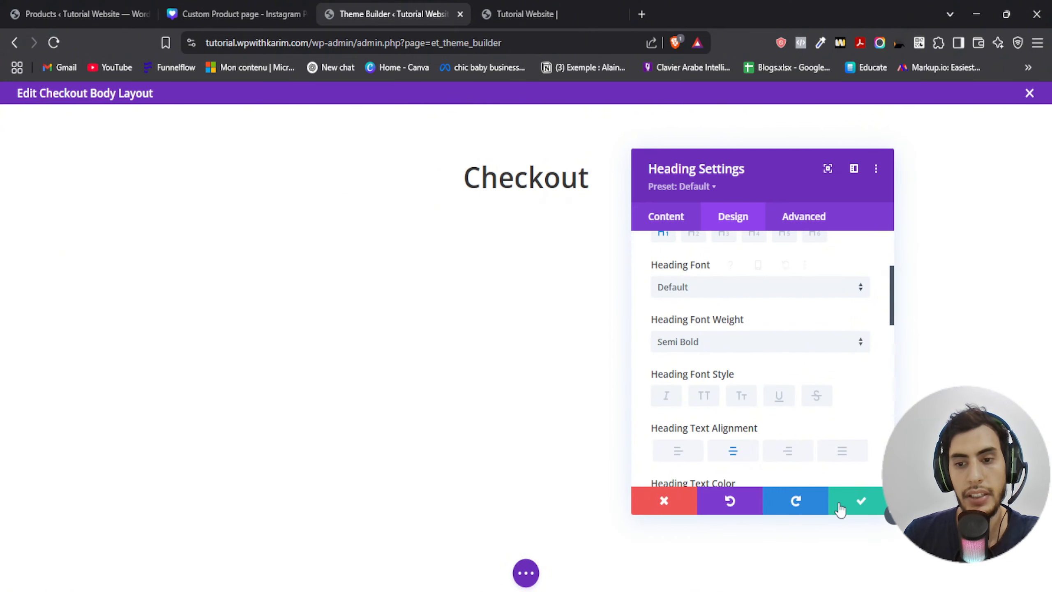
click(854, 502)
- Select the background color code #EFF2F4 in the design sheet's color sheet
click(286, 12)
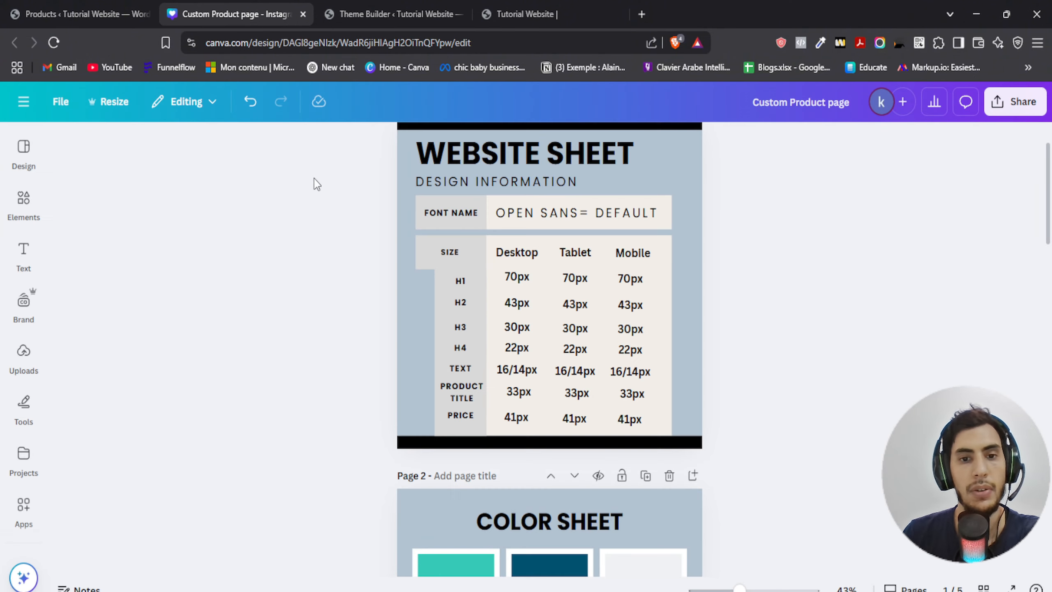
scroll(319, 245, down, 5)
scroll(321, 245, down, 1)
click(625, 302)
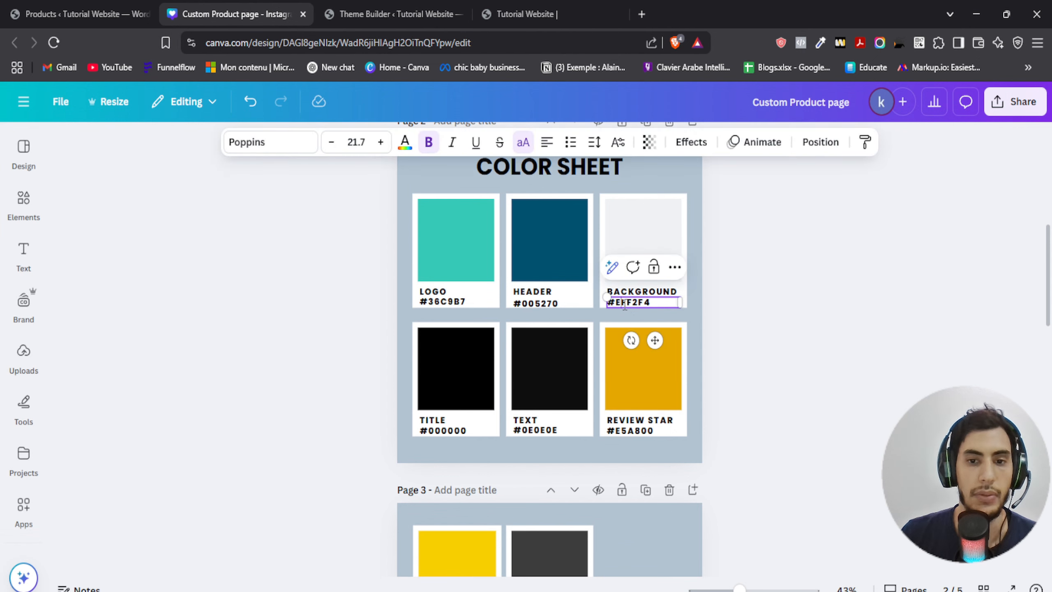
double_click(624, 304)
click(389, 14)
- Apply the #EFF2F4 background color to the title section and save the section settings
mouse_move(129, 132)
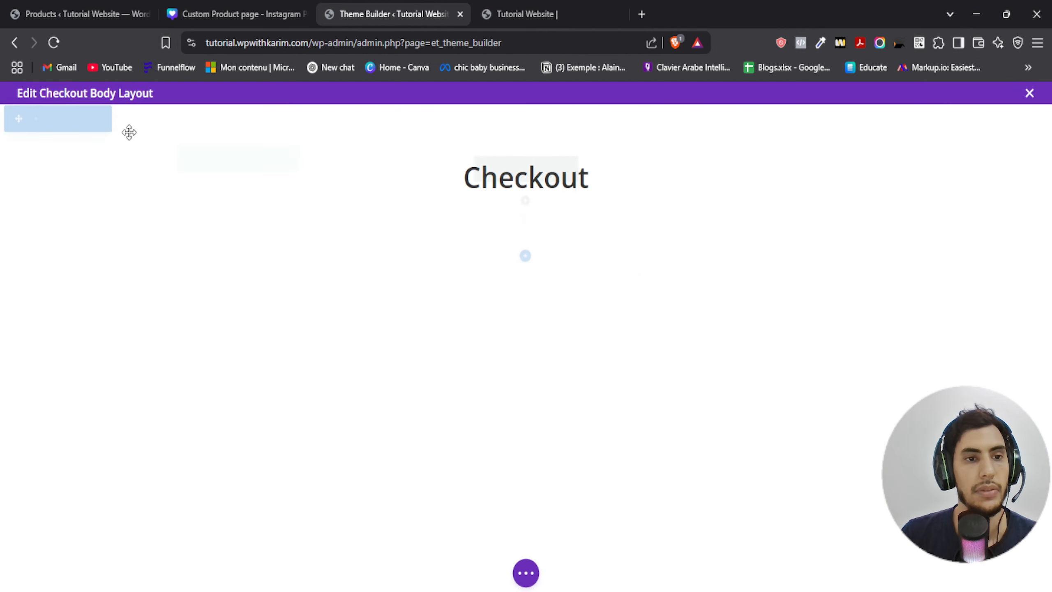
click(34, 119)
click(694, 325)
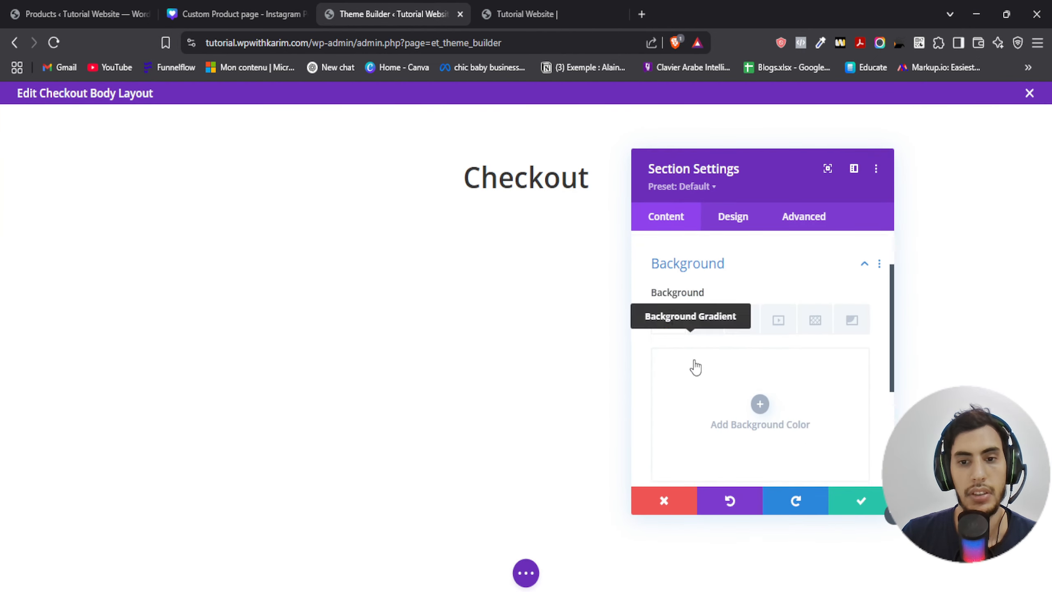
click(698, 367)
click(720, 355)
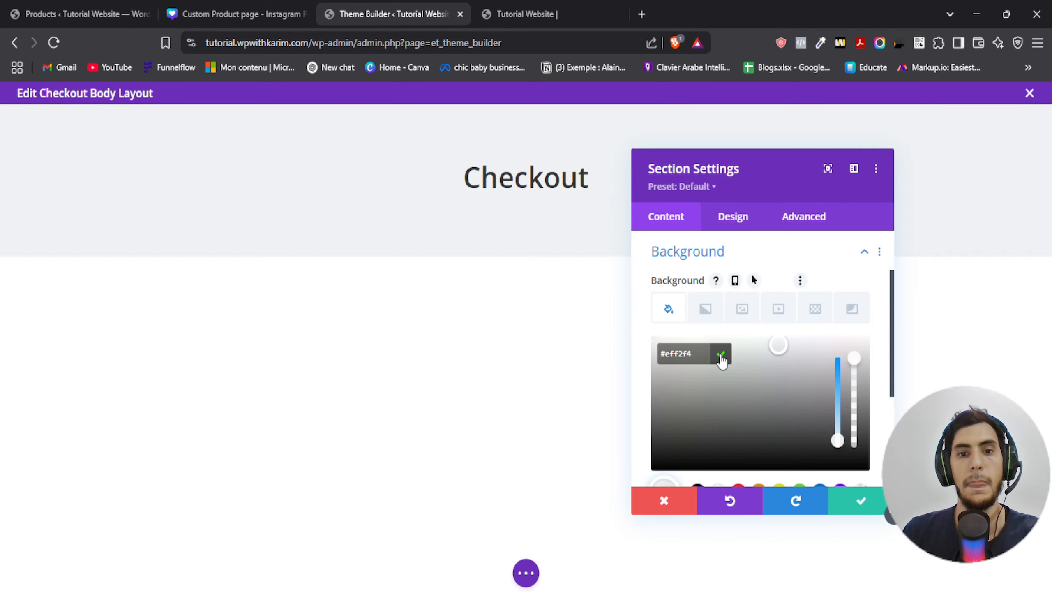
click(857, 503)
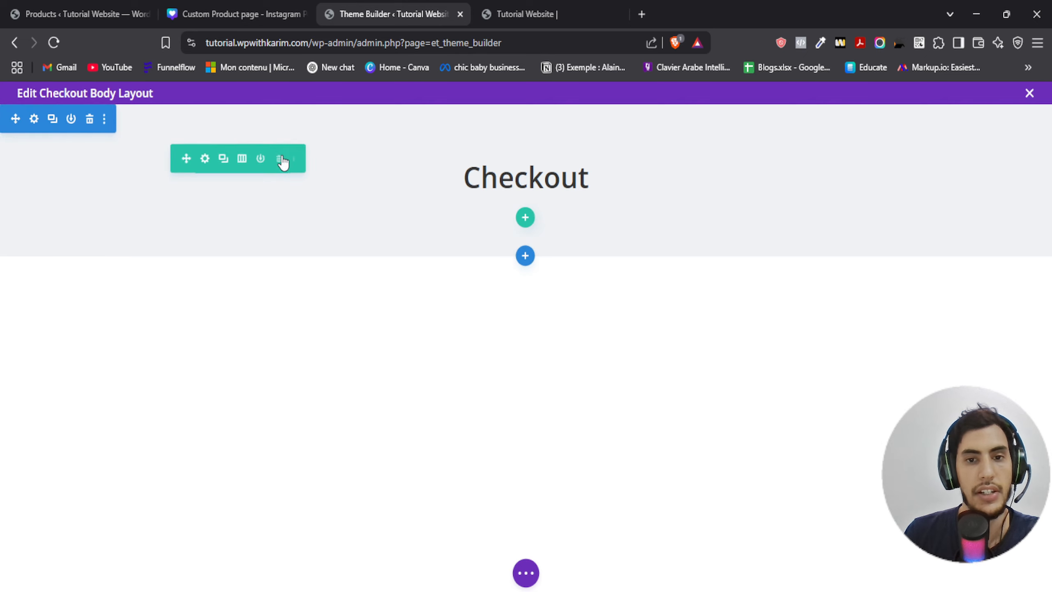
- Review the checkout elements list in the design sheet
click(214, 16)
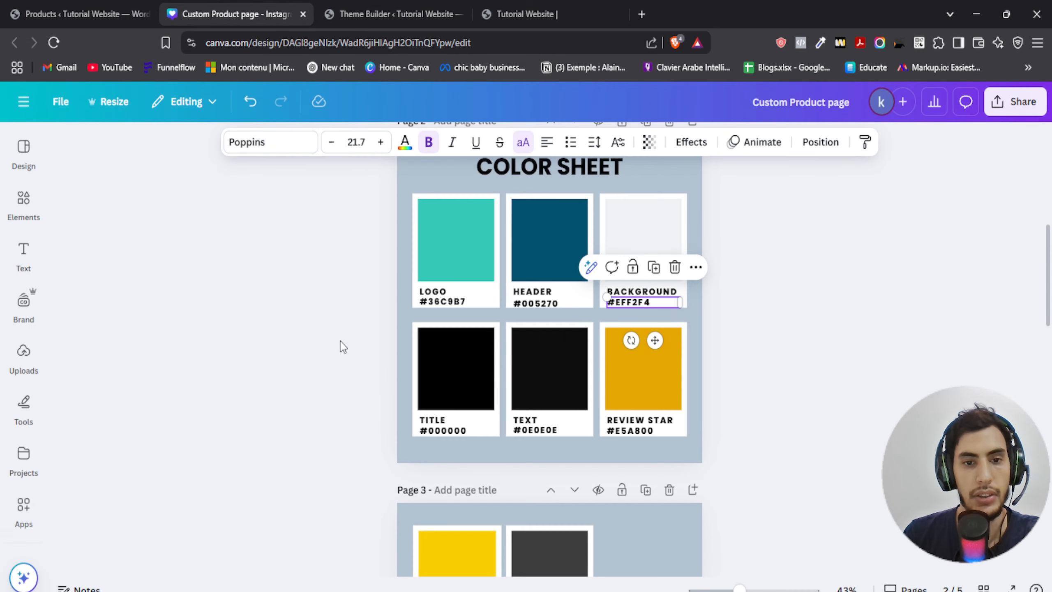
scroll(340, 346, down, 10)
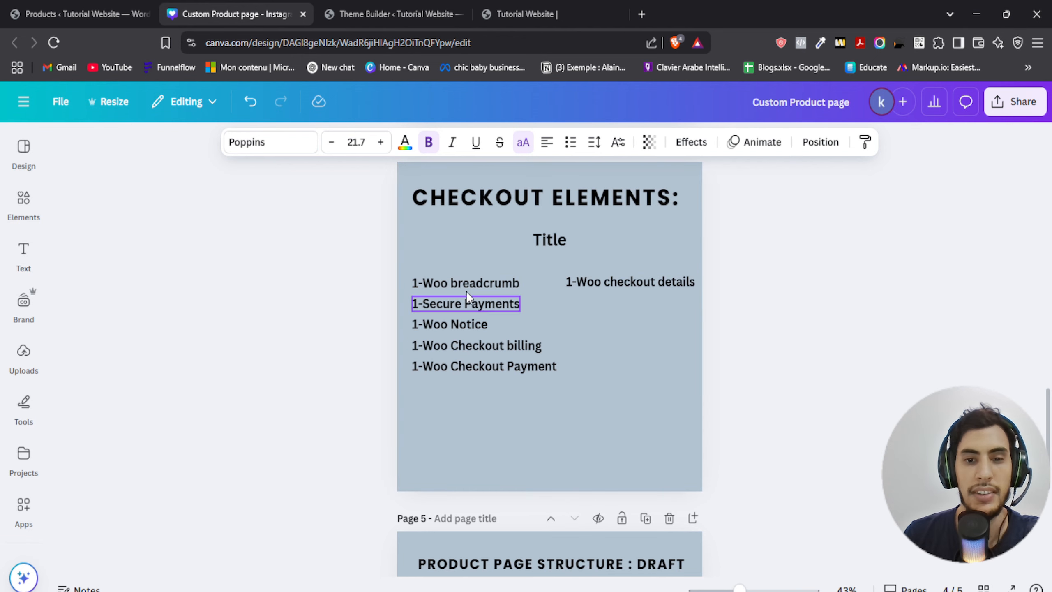
click(365, 13)
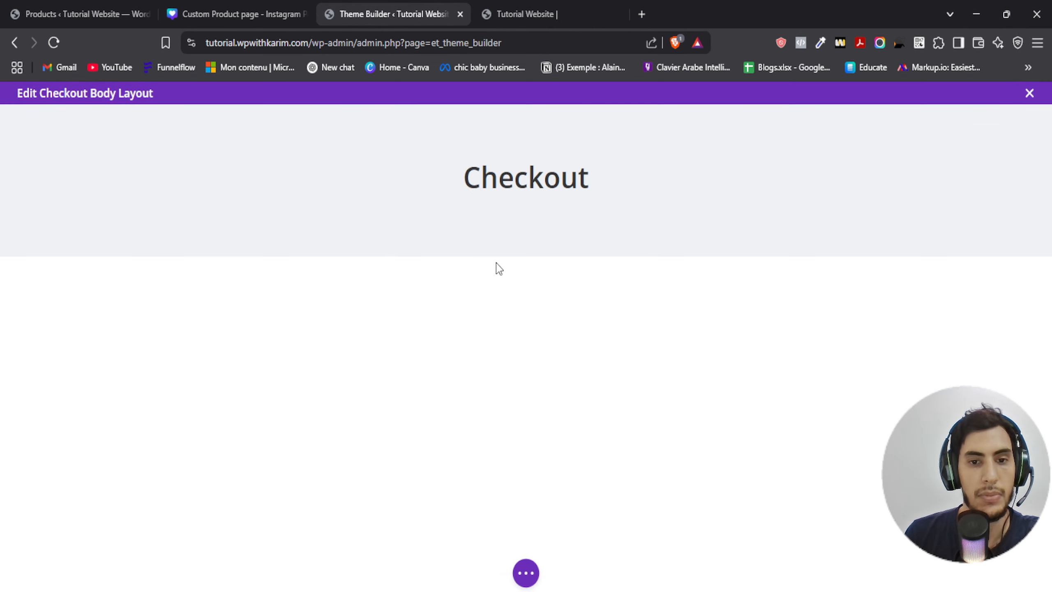
- Add a new section with a two-thirds/one-third row and insert a Woo Breadcrumbs module in its wide column
click(525, 256)
click(457, 369)
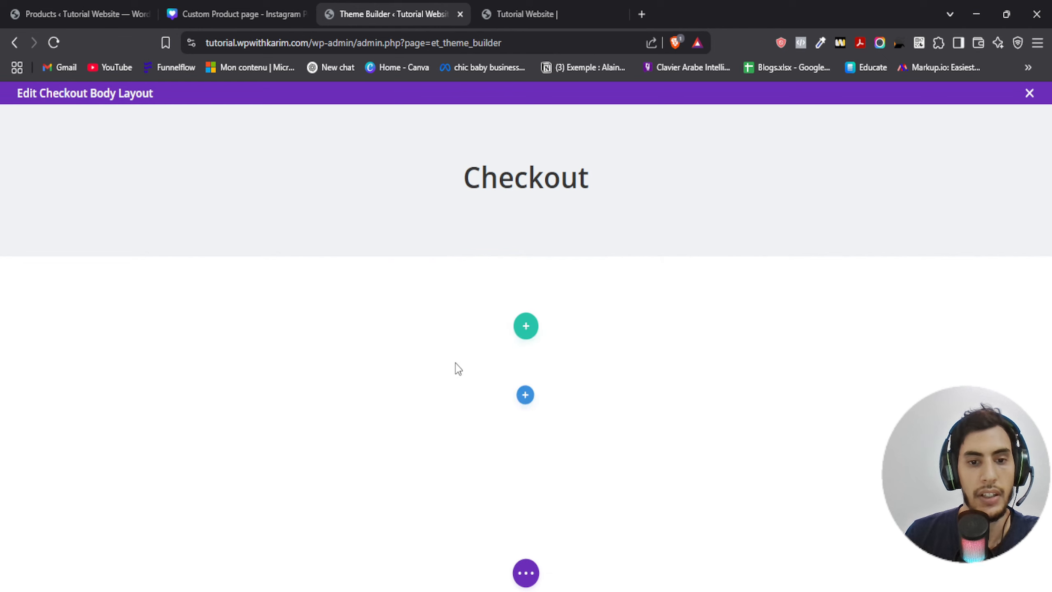
scroll(464, 456, down, 3)
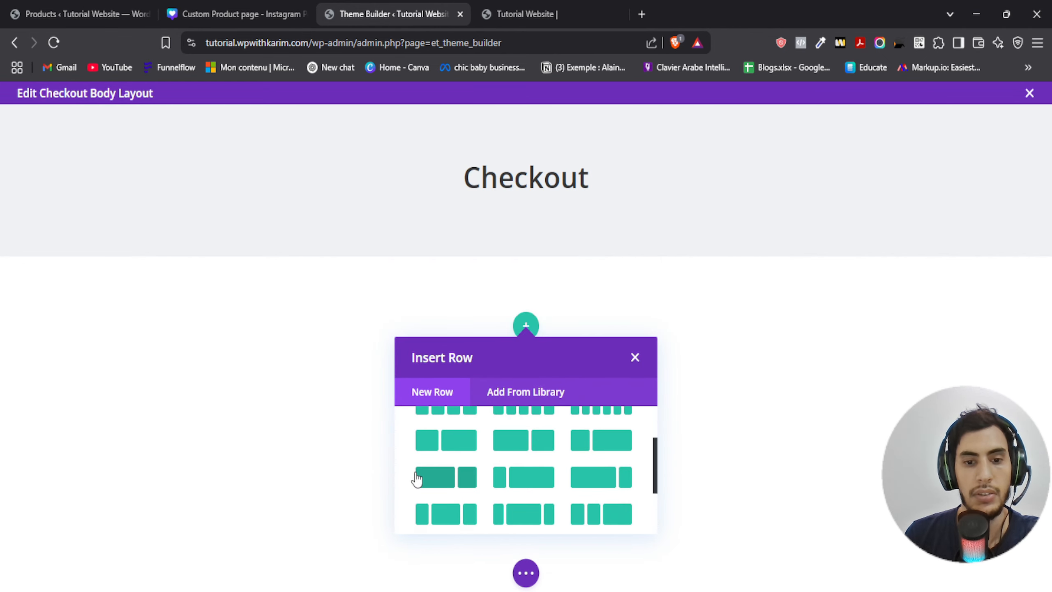
click(431, 482)
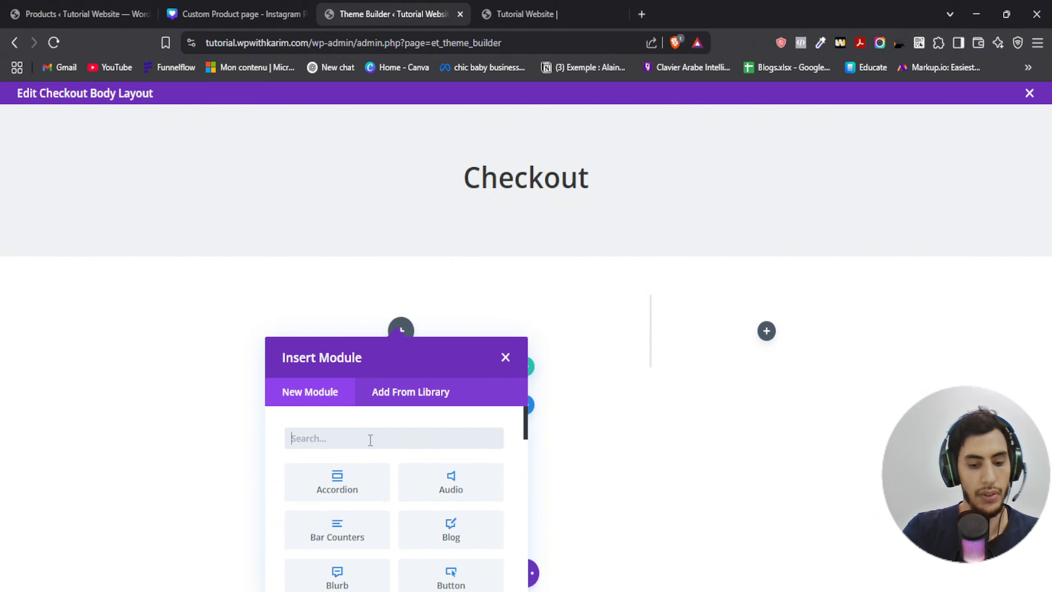
text(woo)
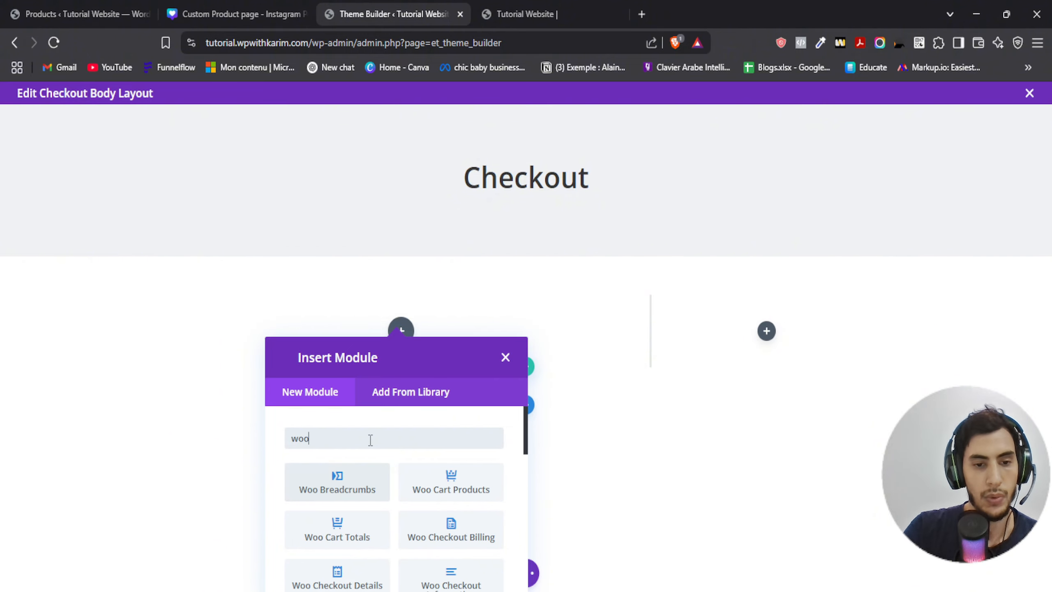
click(347, 491)
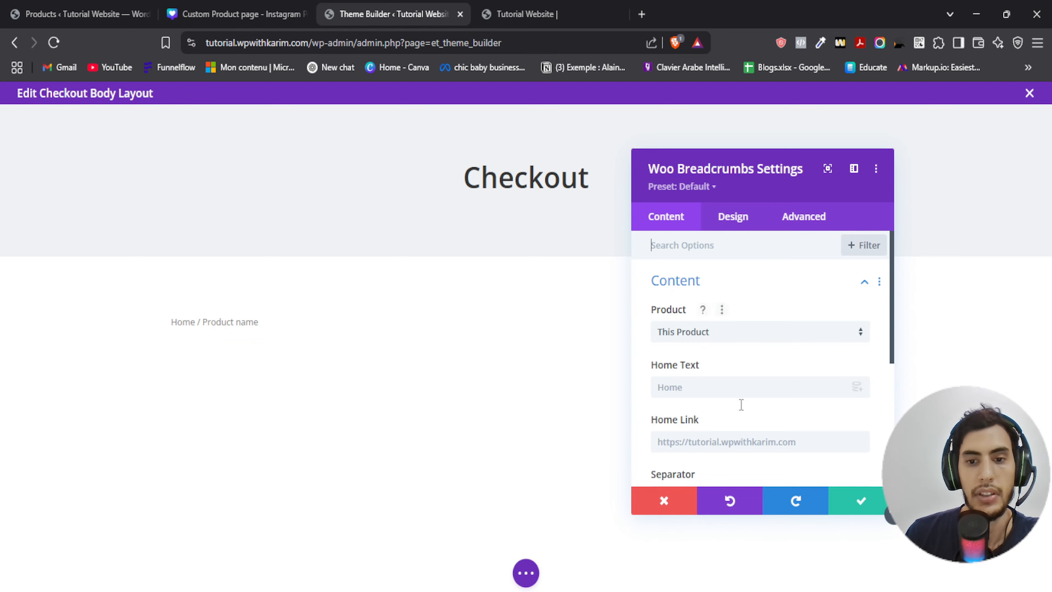
- Set the breadcrumbs text color to black in the module's design settings
scroll(746, 408, down, 3)
scroll(716, 413, up, 2)
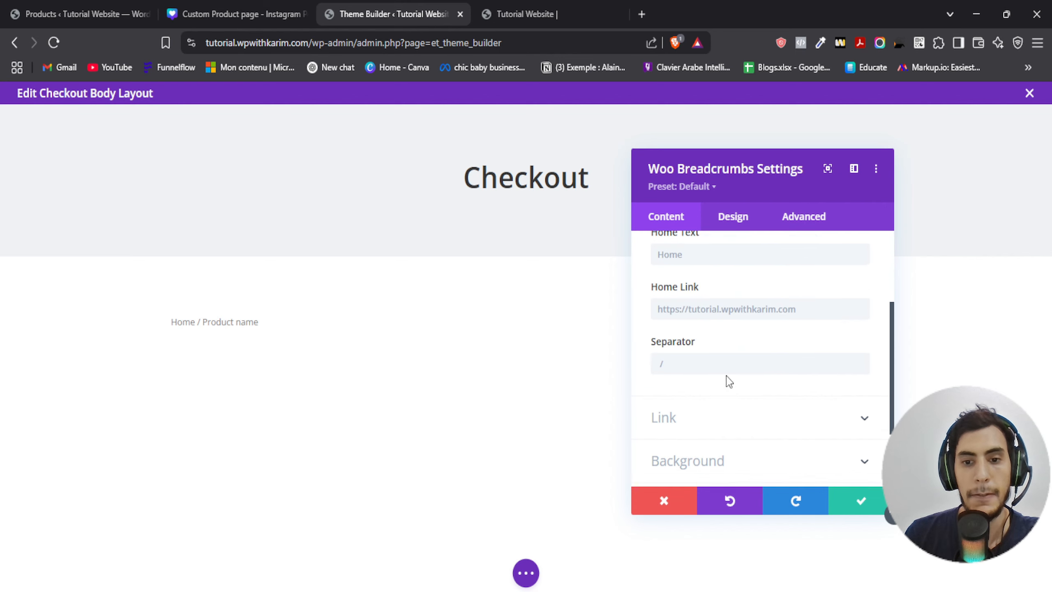
scroll(702, 374, down, 2)
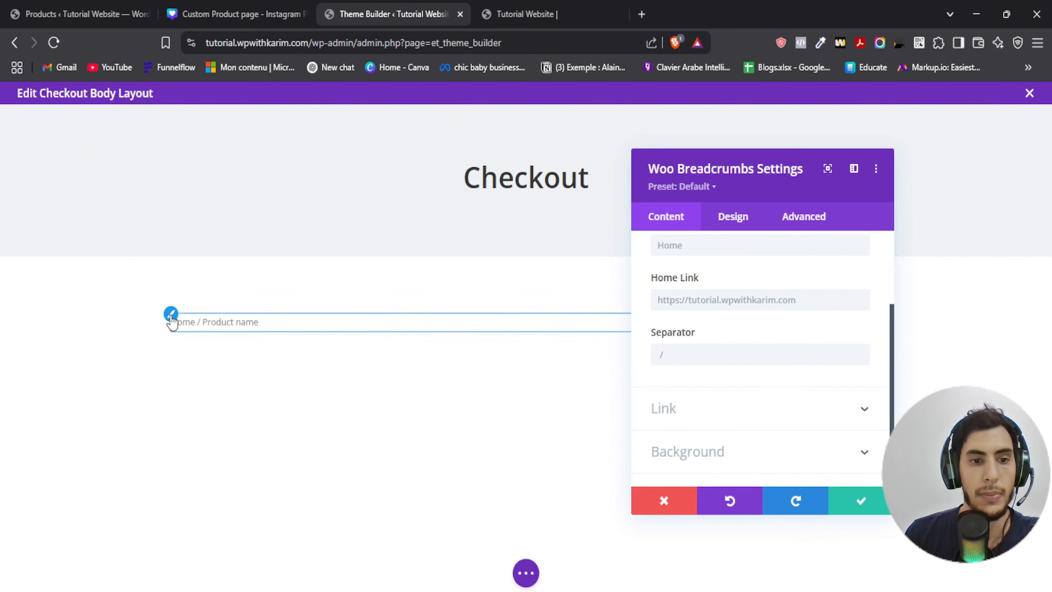
click(170, 313)
scroll(735, 344, down, 3)
scroll(732, 349, down, 2)
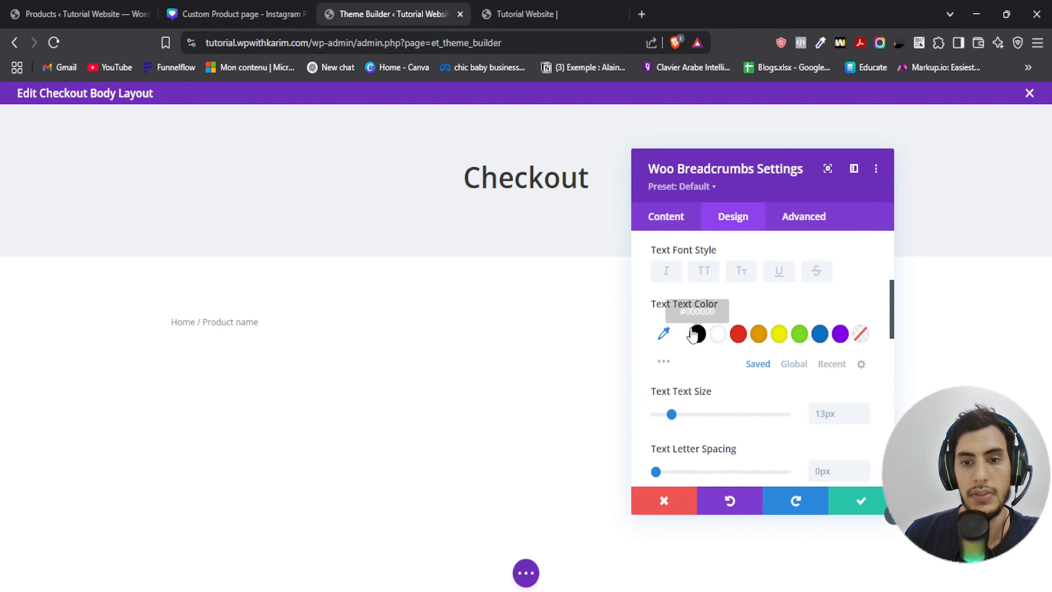
click(696, 332)
- Set the breadcrumbs text size to 16px
scroll(741, 364, down, 4)
scroll(741, 364, up, 2)
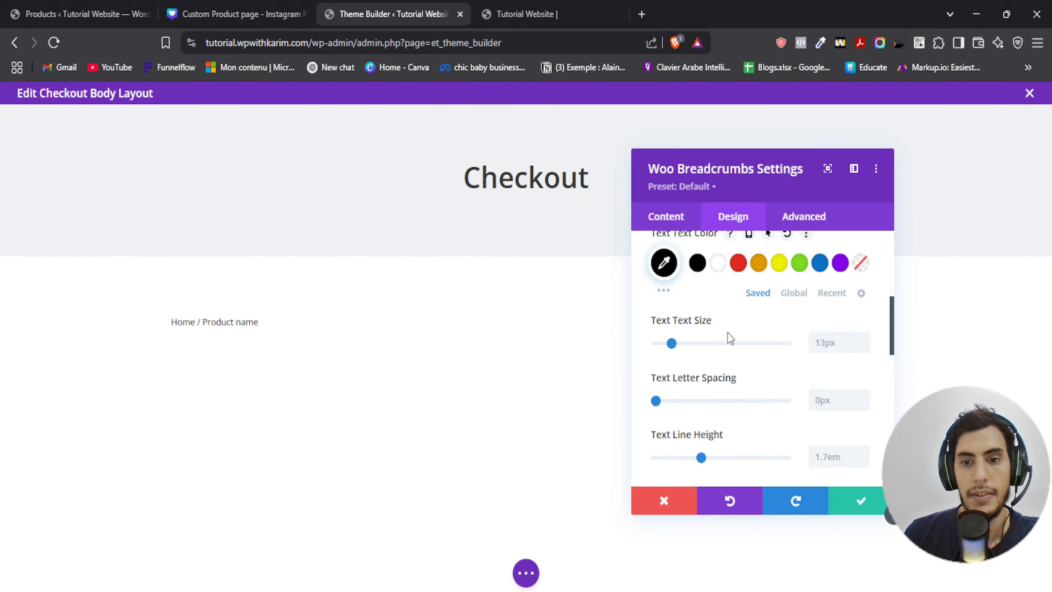
click(847, 337)
text(15px)
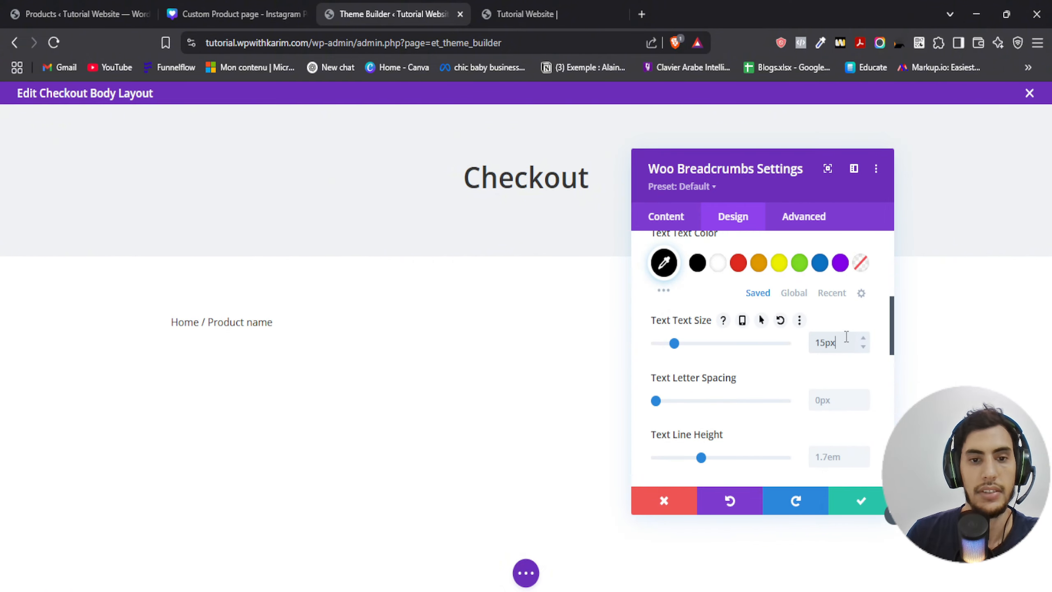
key(Up)
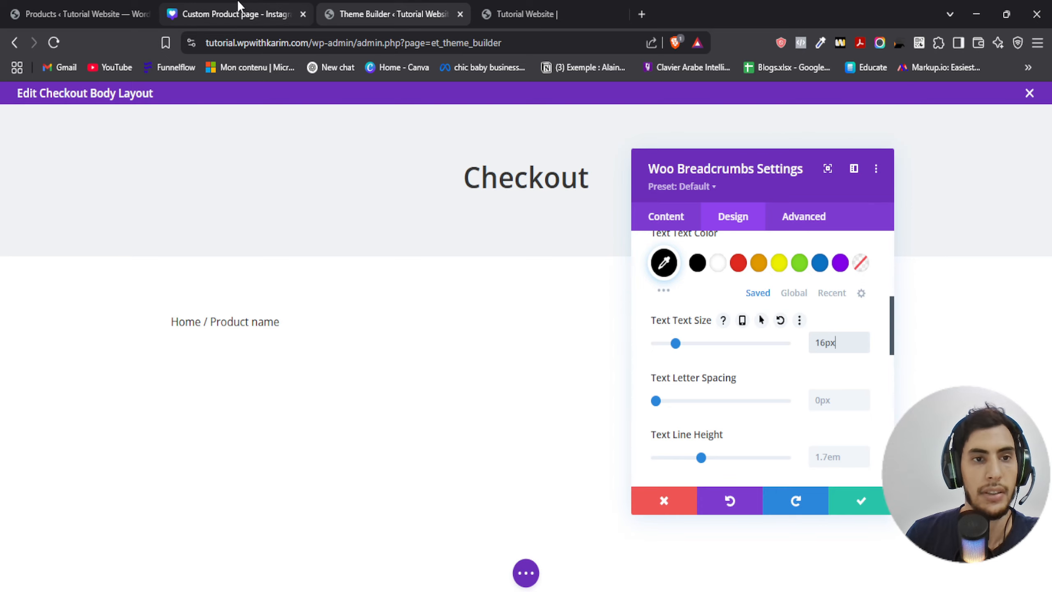
- Check the text sizes for desktop, tablet and mobile in the design sheet
click(216, 13)
scroll(424, 301, up, 10)
scroll(343, 331, down, 3)
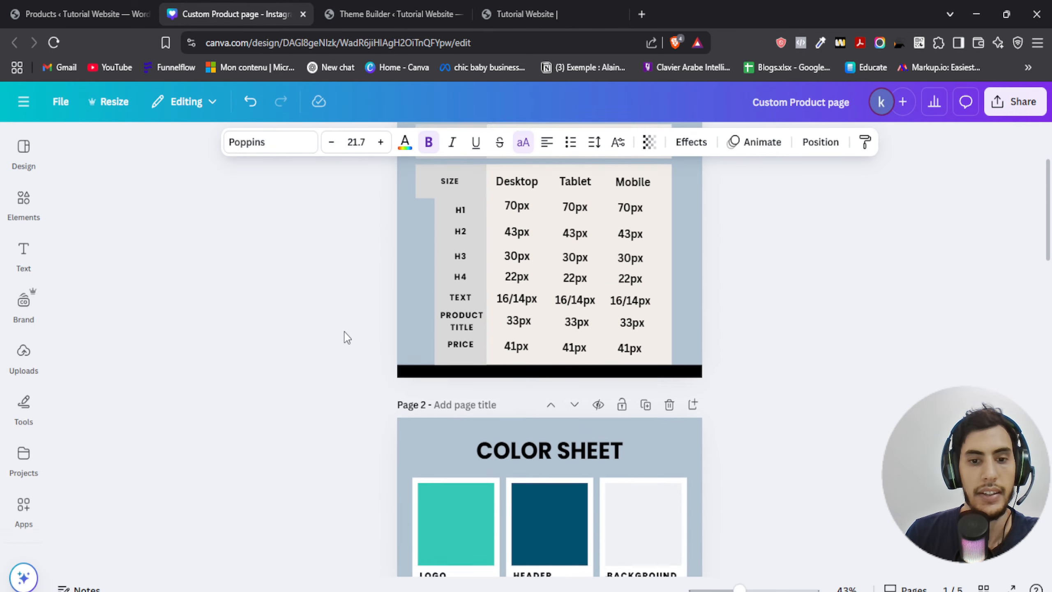
scroll(388, 339, up, 2)
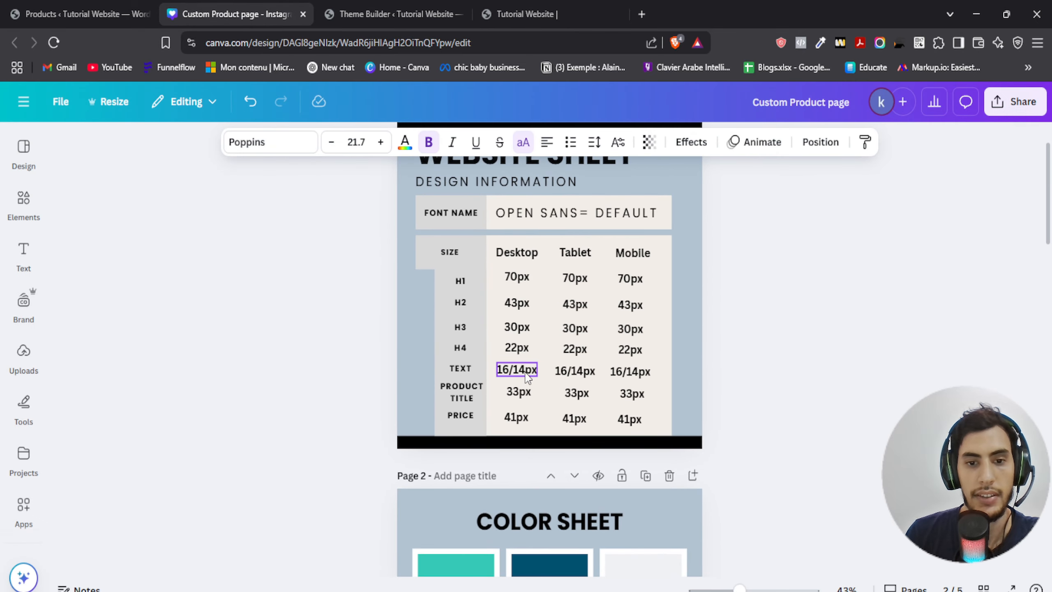
click(380, 6)
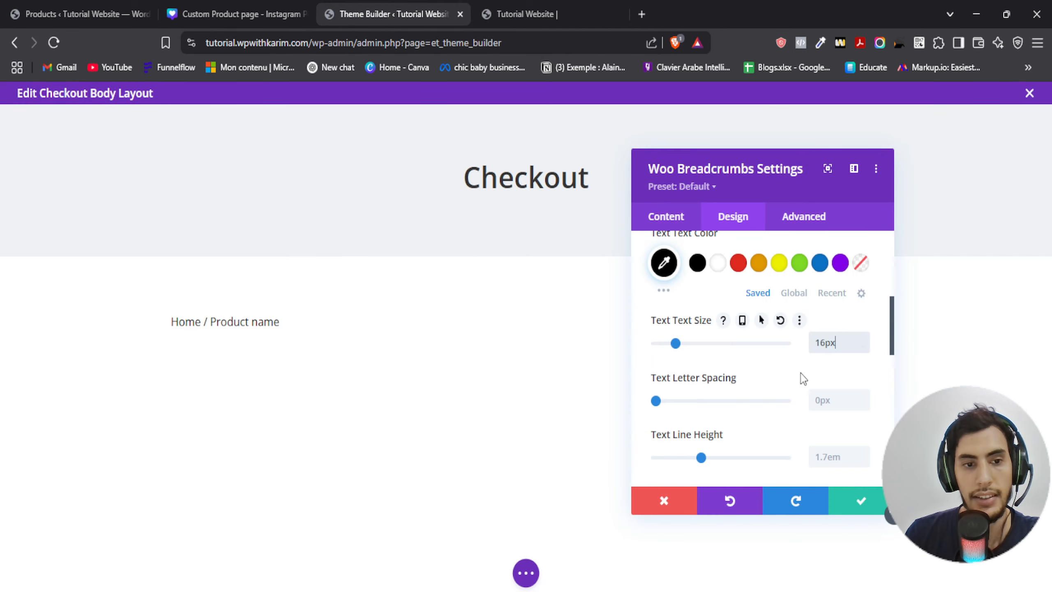
click(743, 321)
click(834, 349)
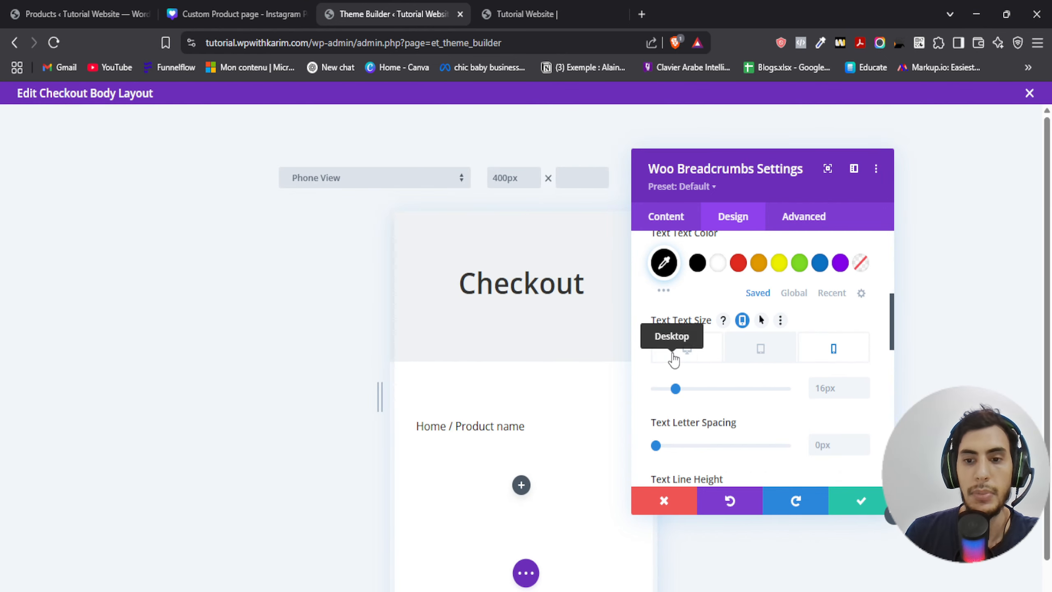
click(673, 357)
click(743, 320)
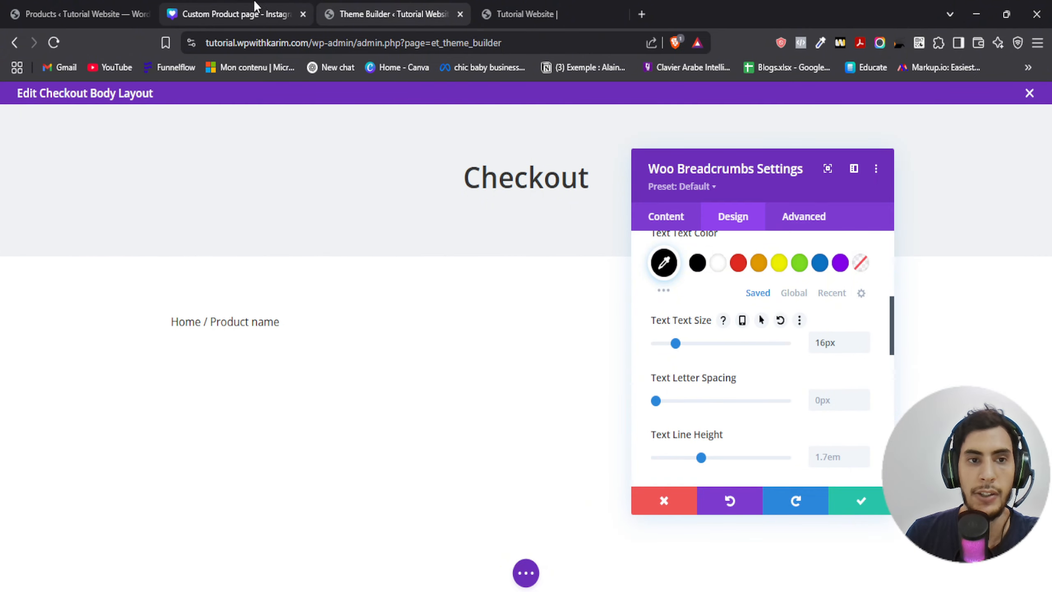
click(240, 14)
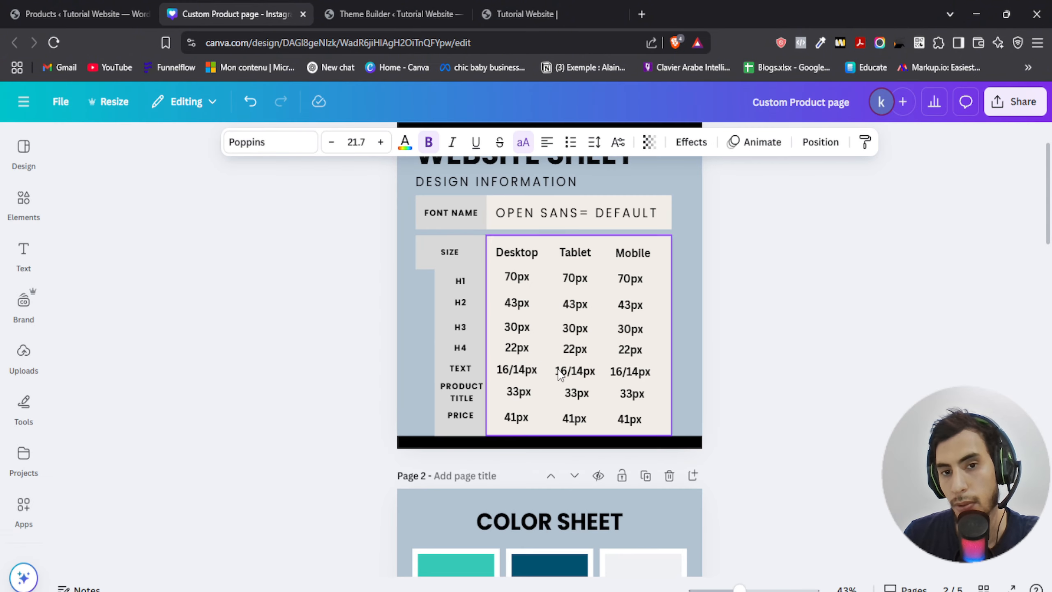
click(394, 13)
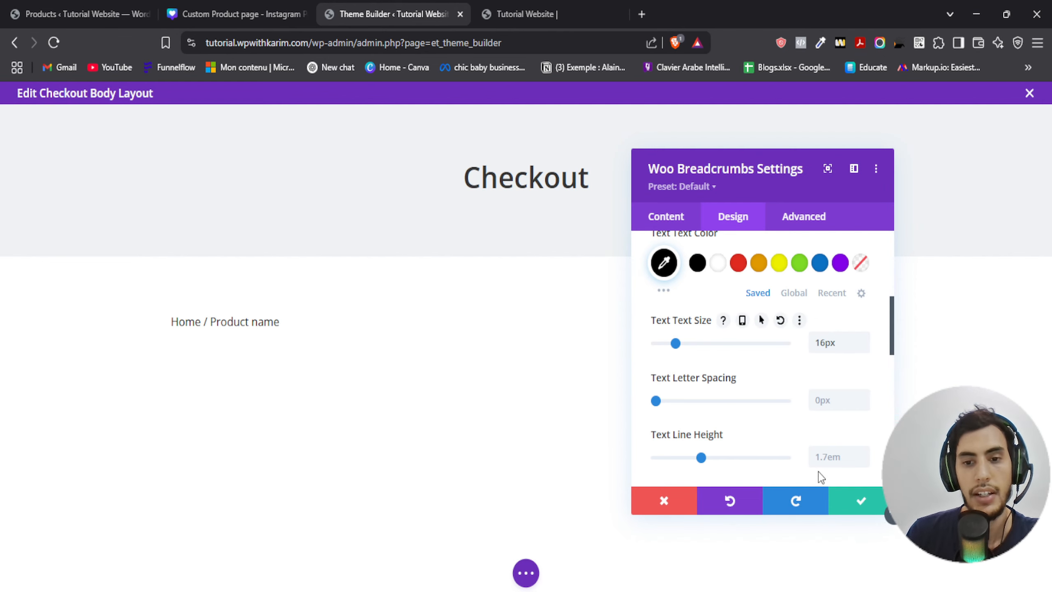
- Set the breadcrumbs text font weight to Semi Bold and save the module settings
scroll(731, 368, up, 5)
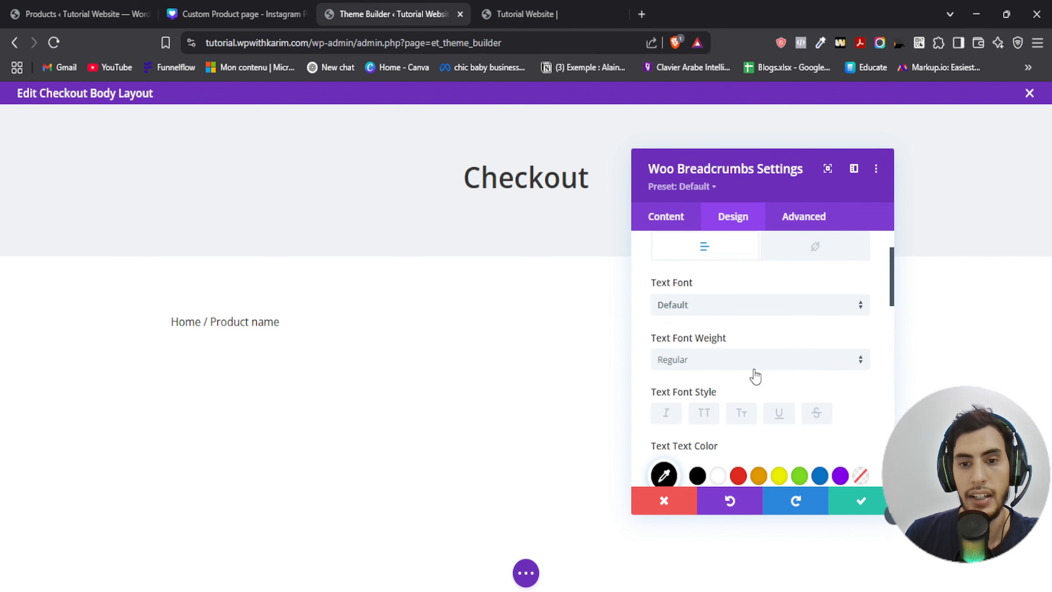
click(709, 426)
click(711, 462)
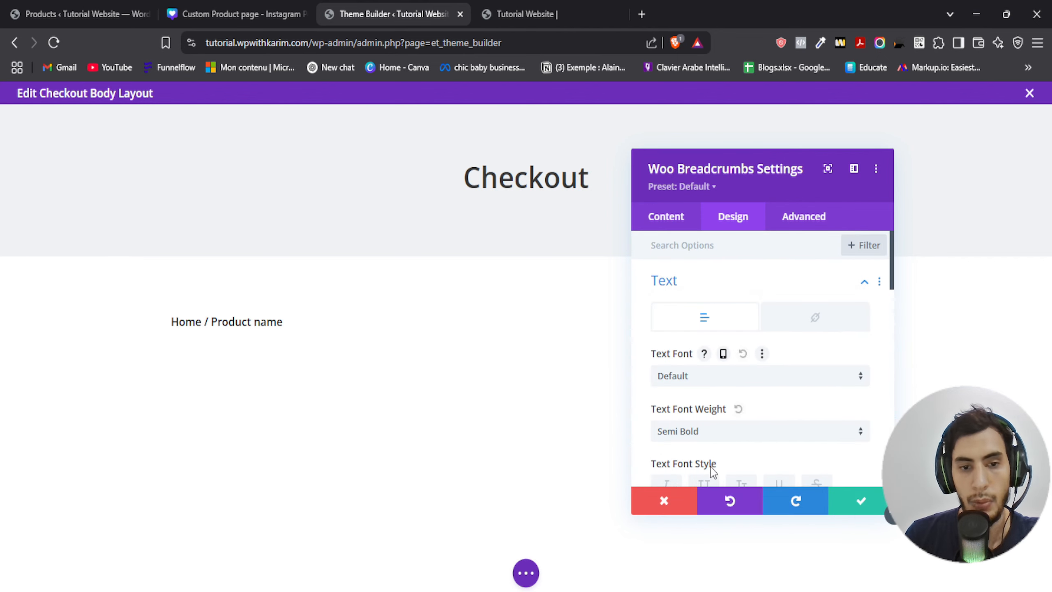
click(856, 512)
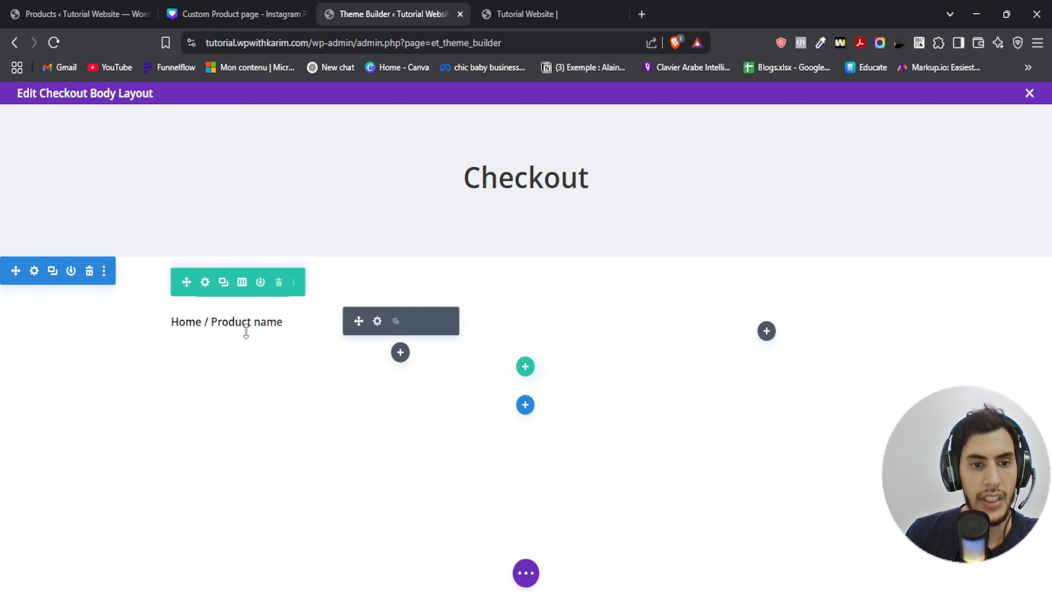
- Review the checkout elements list in the design sheet for the next module
click(81, 12)
click(236, 13)
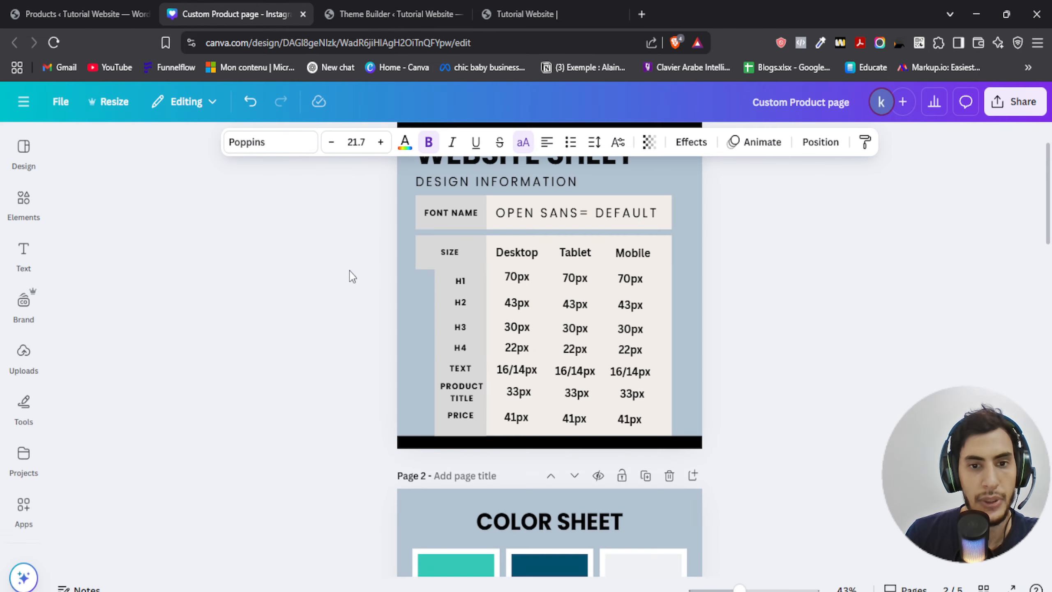
scroll(349, 270, down, 15)
scroll(327, 296, up, 8)
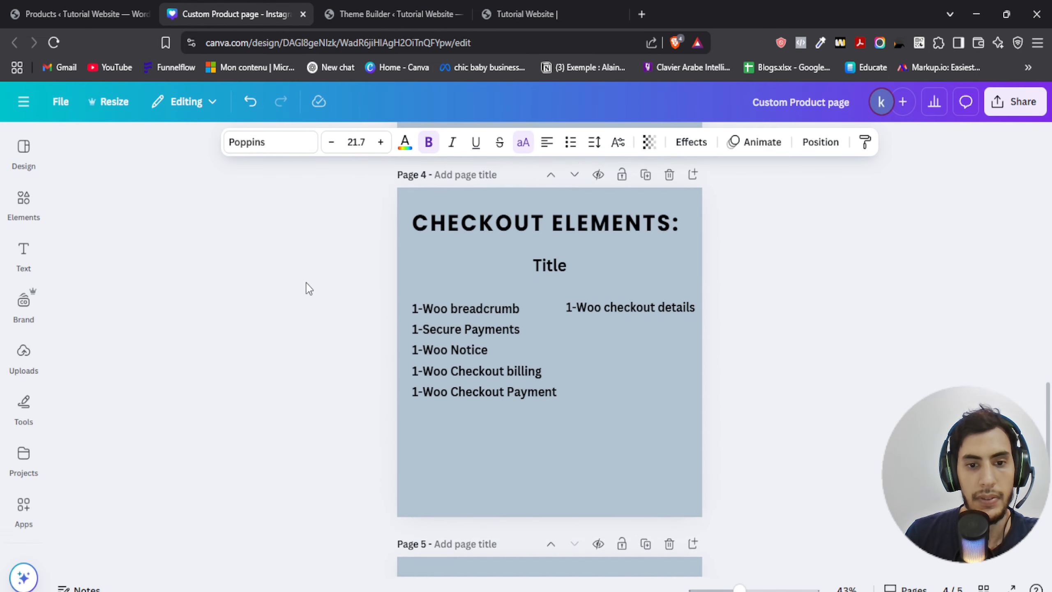
click(352, 13)
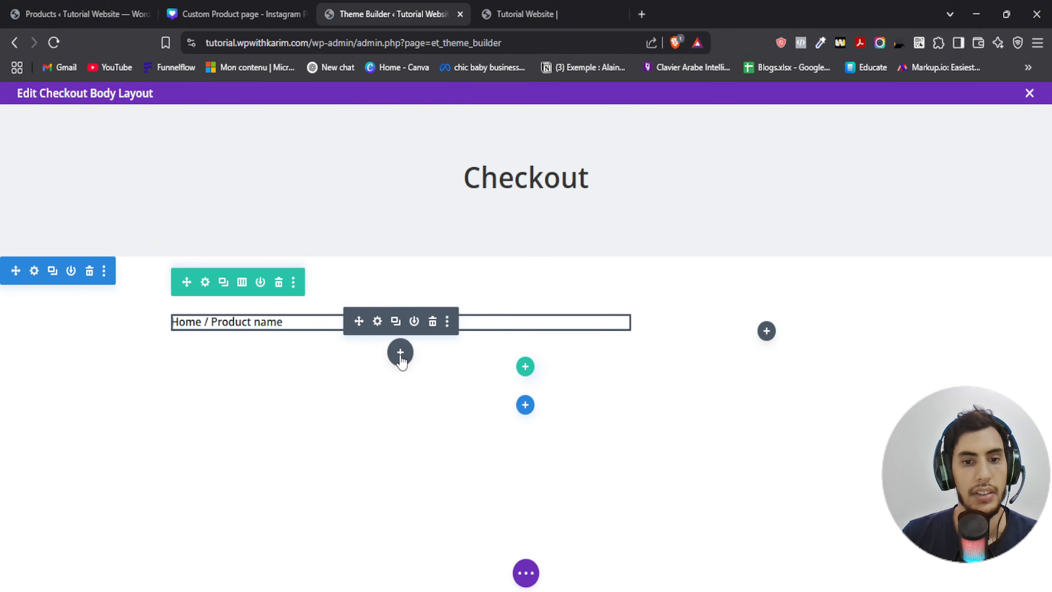
- Add a Heading module below the breadcrumbs with the text Secure Payments
click(400, 353)
text(heding)
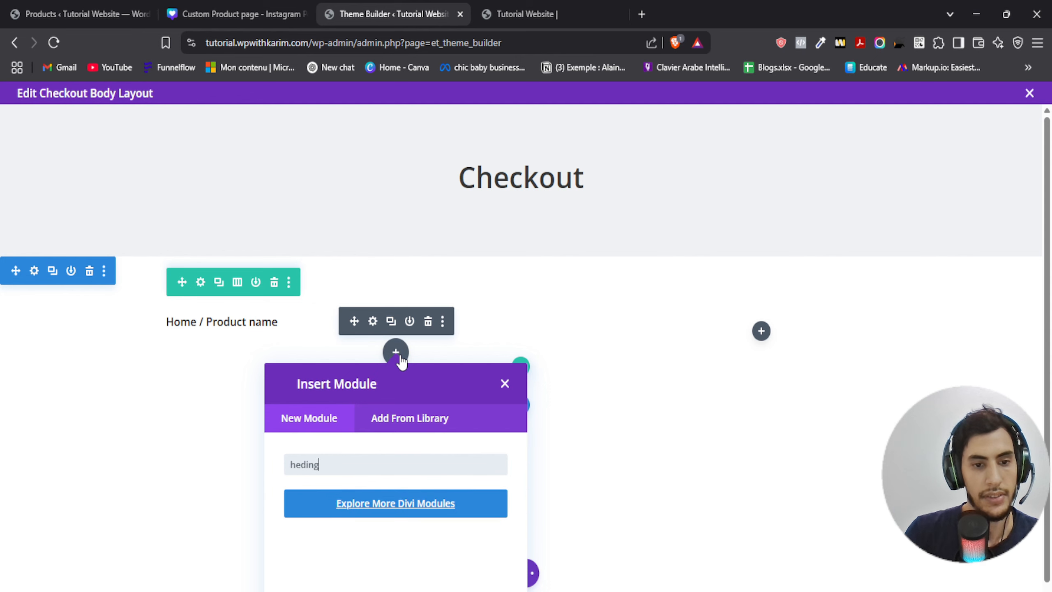
key(BackSpace)
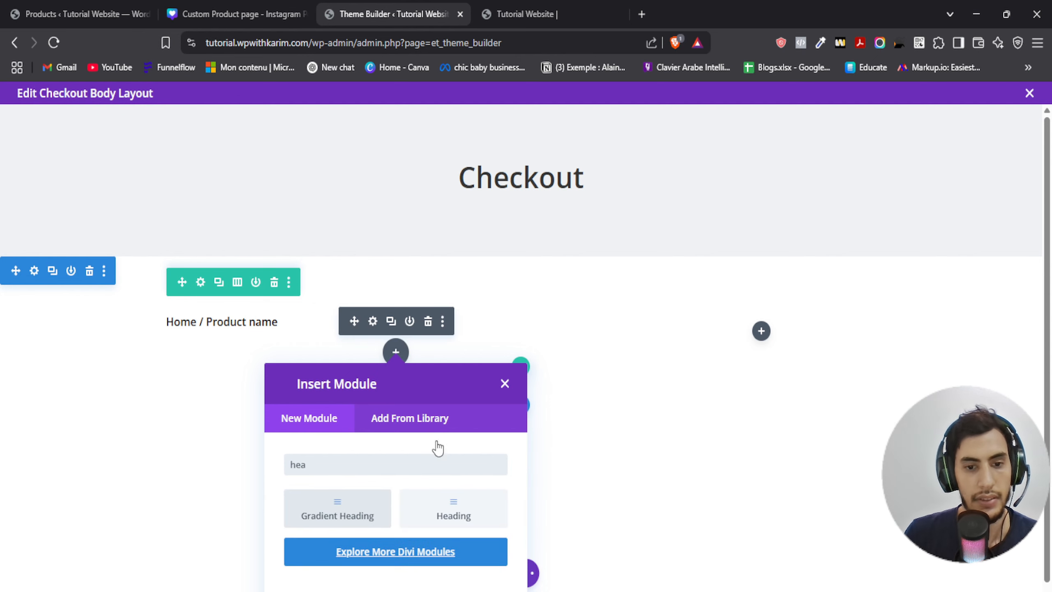
click(458, 510)
click(706, 374)
key(ctrl+a)
text(S)
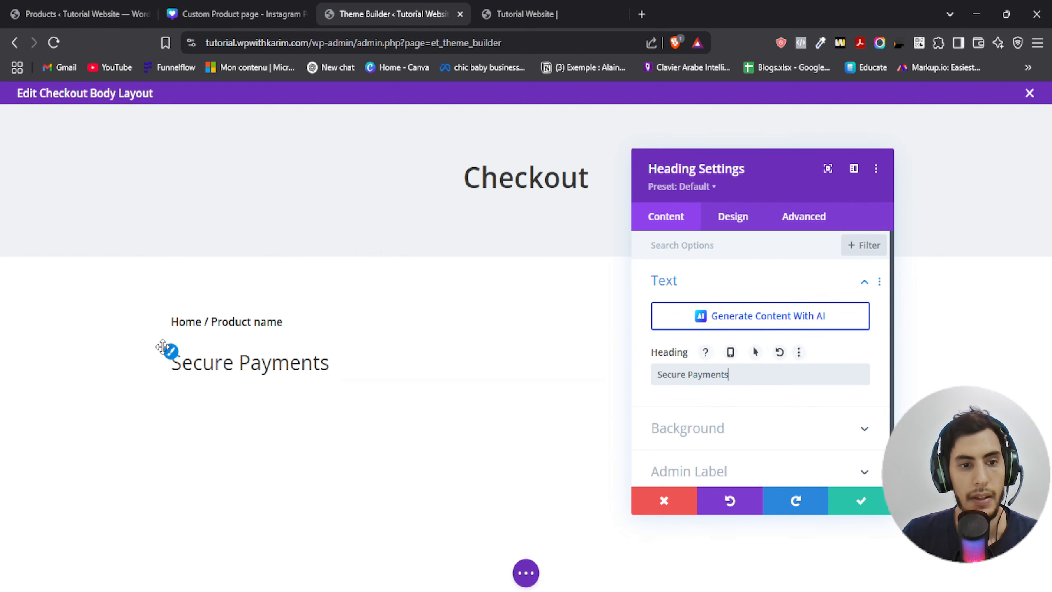
- Set the Secure Payments heading level to H3
click(733, 216)
scroll(733, 308, down, 3)
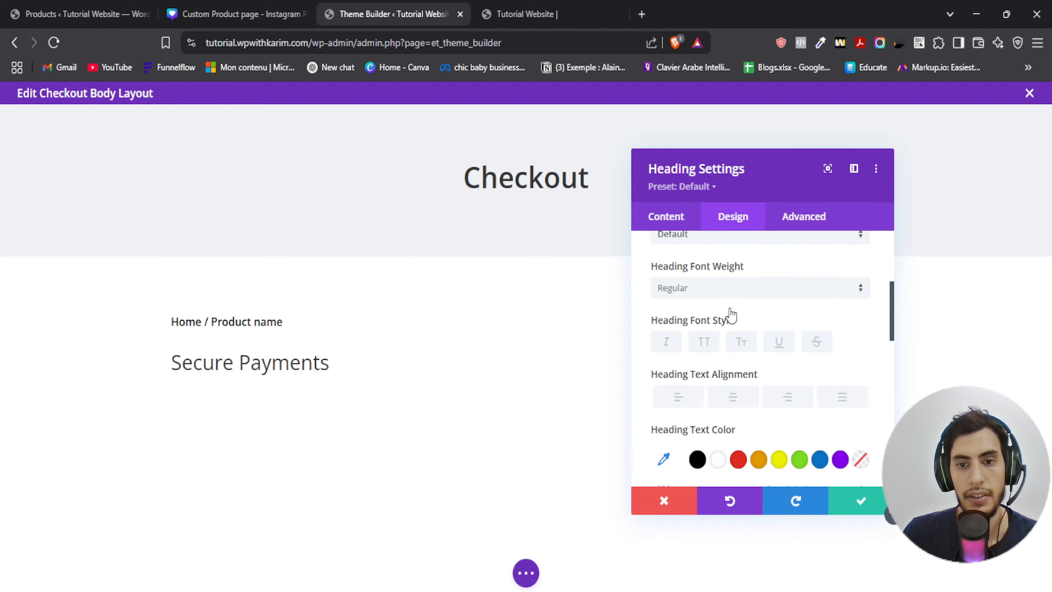
scroll(729, 313, up, 3)
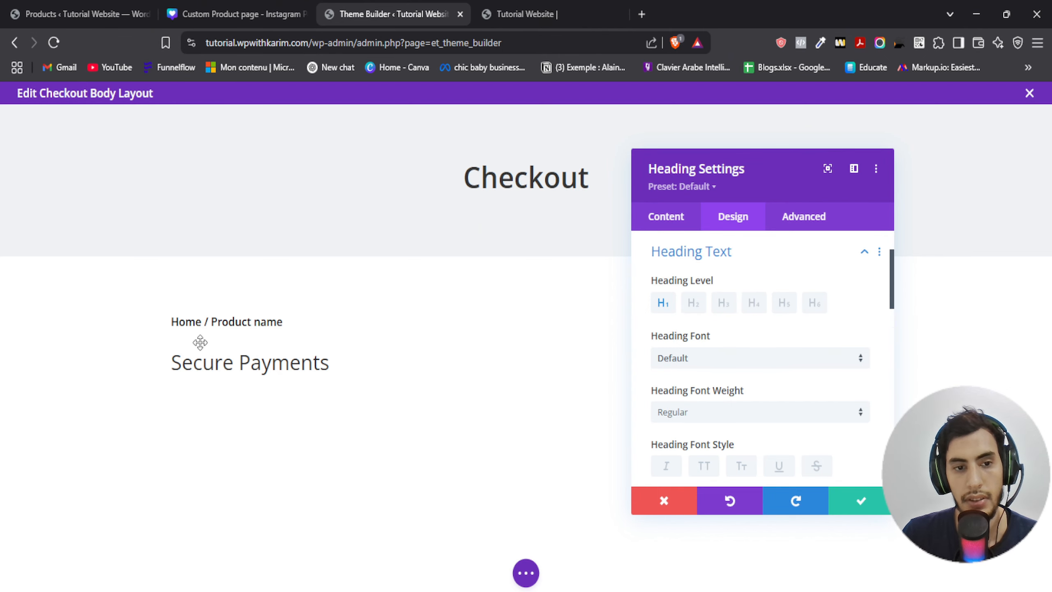
click(693, 304)
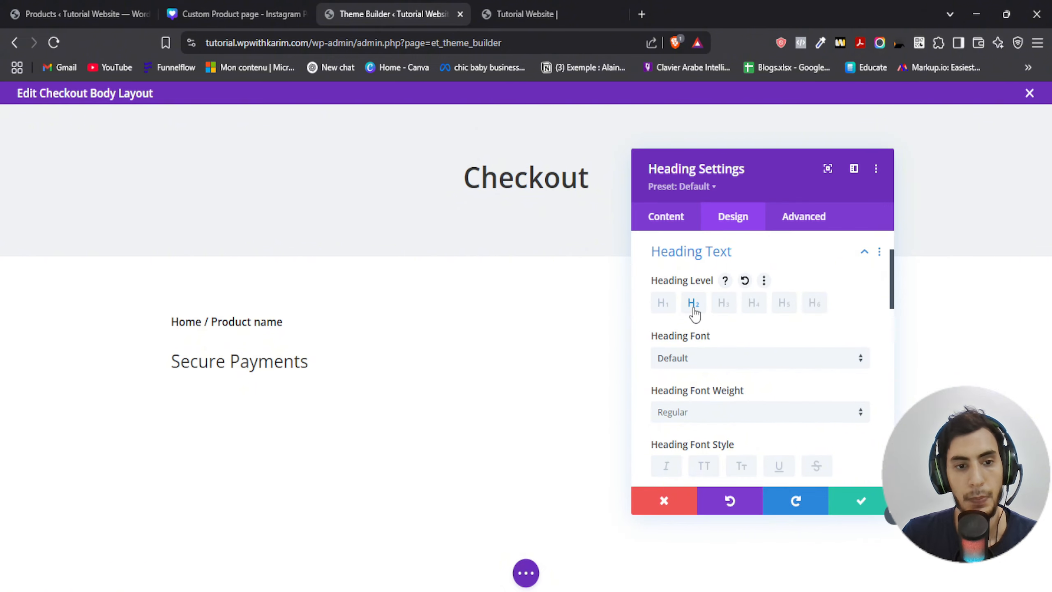
scroll(737, 322, down, 5)
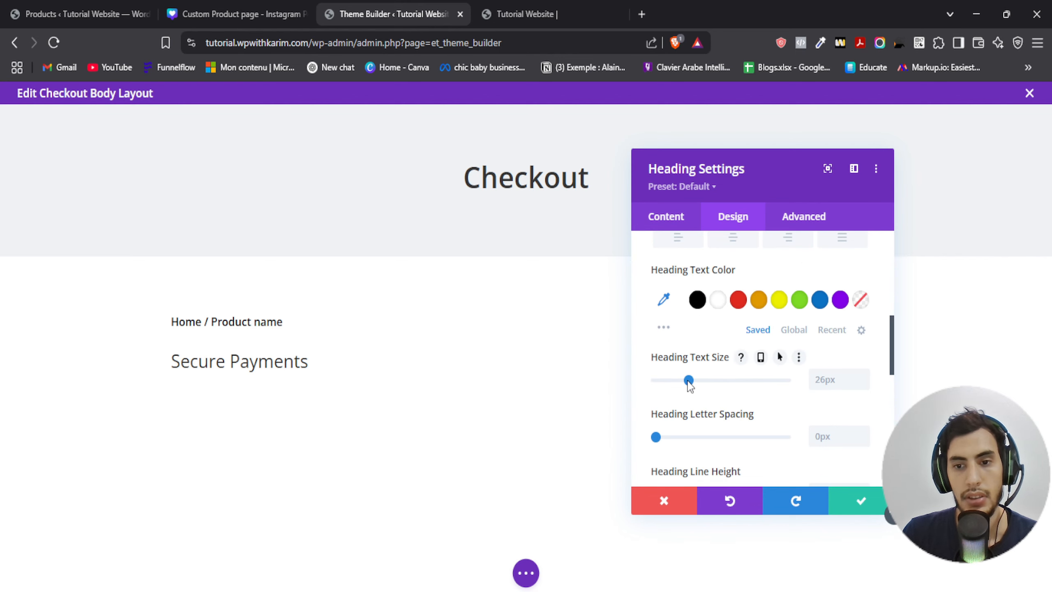
scroll(737, 331, up, 5)
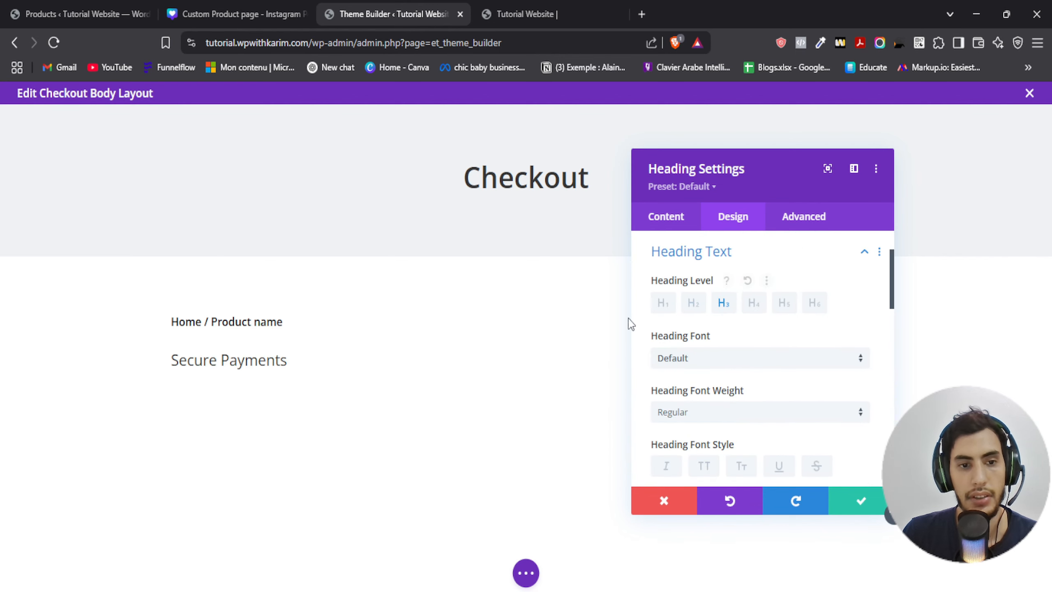
- Review the colour sheet in the design file for the heading's styling values
click(264, 6)
scroll(438, 335, up, 15)
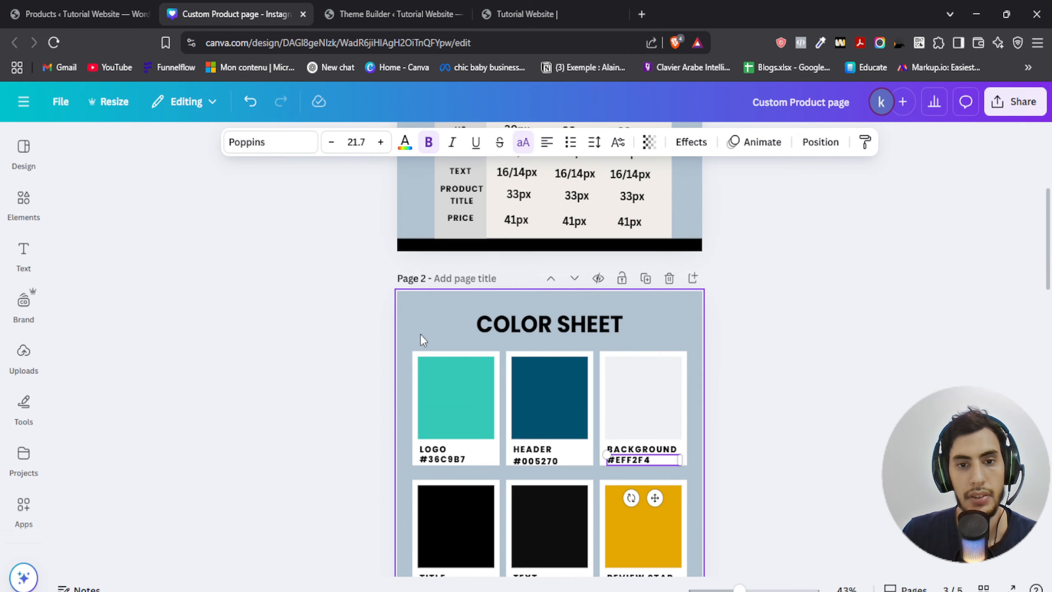
scroll(344, 342, down, 12)
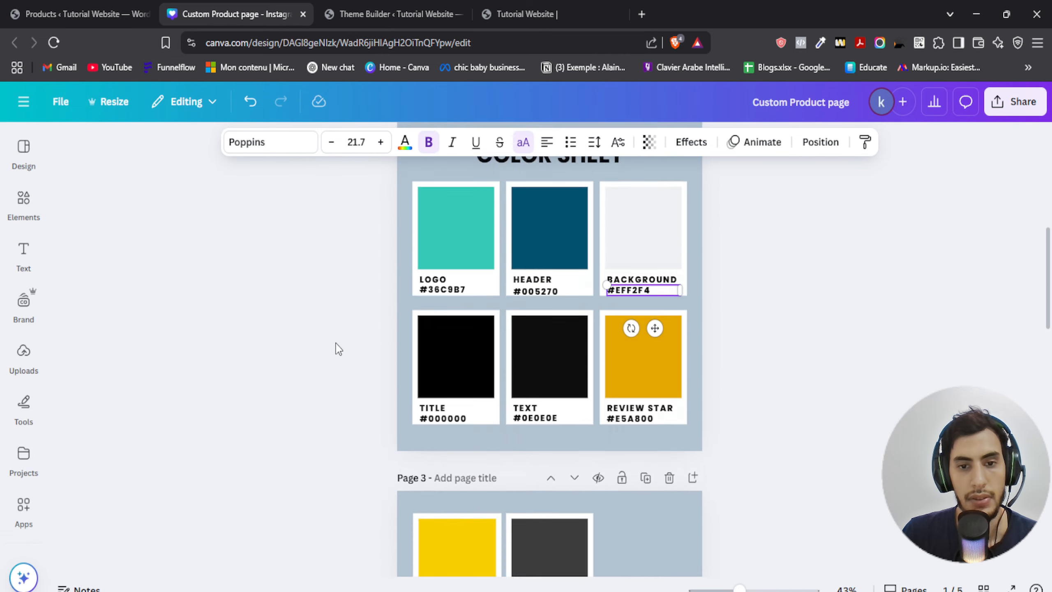
scroll(338, 348, up, 2)
click(368, 12)
- Center-align the Secure Payments heading text and save the module settings
scroll(732, 358, down, 3)
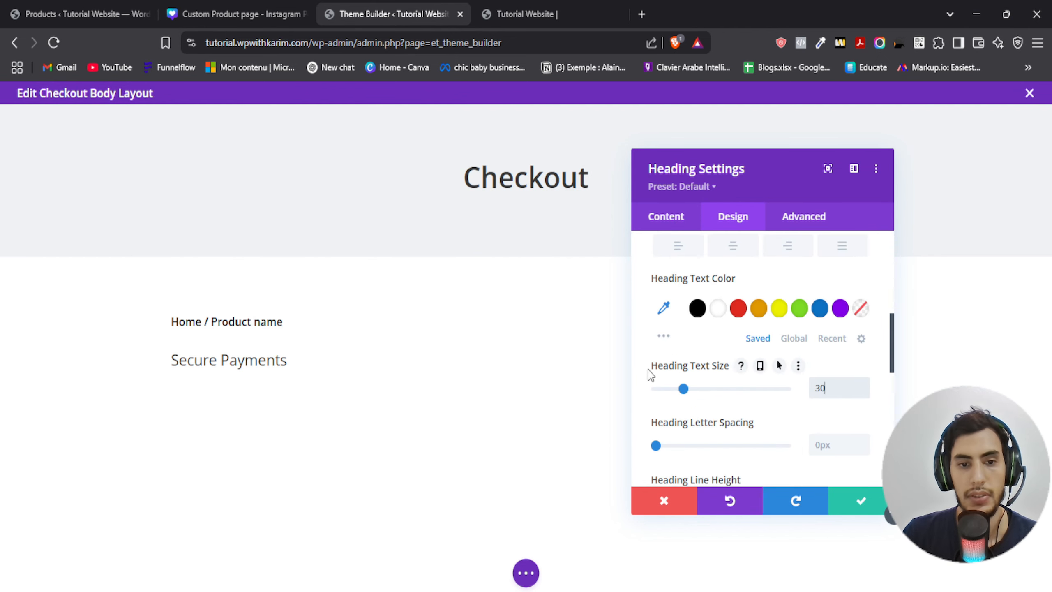
scroll(652, 368, up, 5)
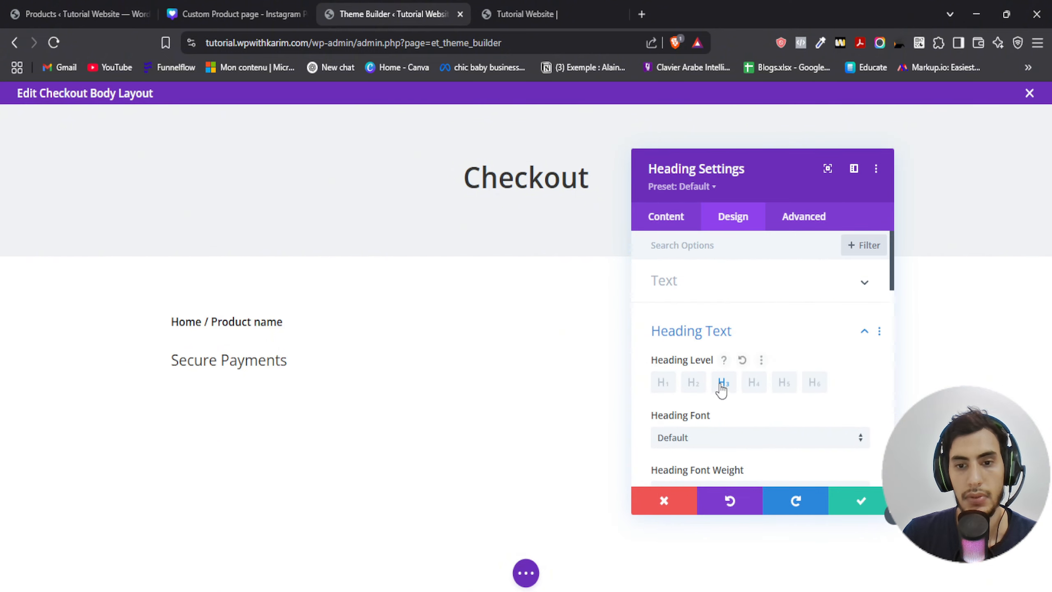
scroll(721, 390, down, 5)
click(733, 393)
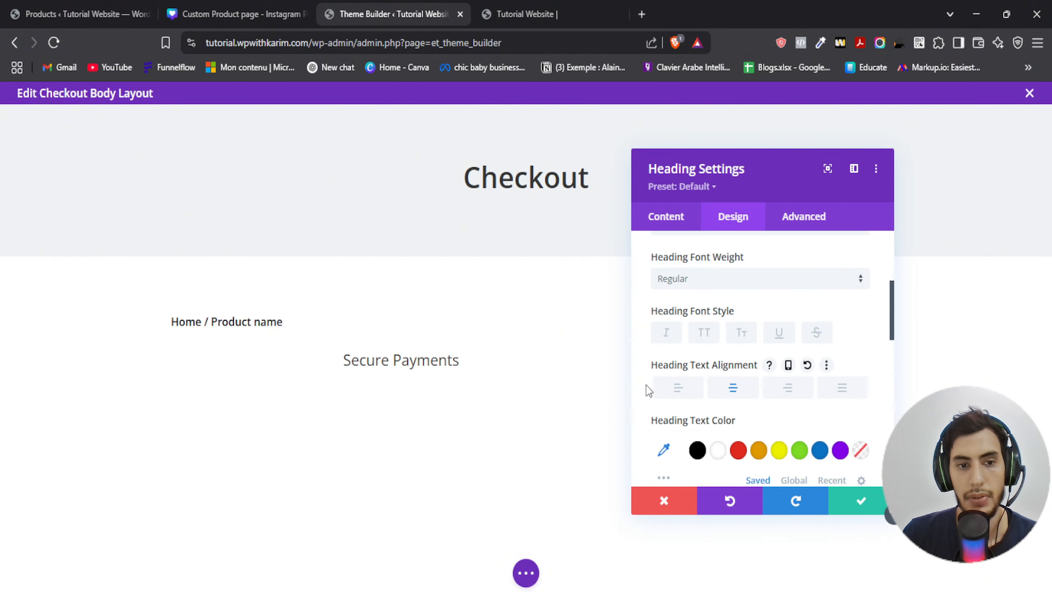
click(859, 502)
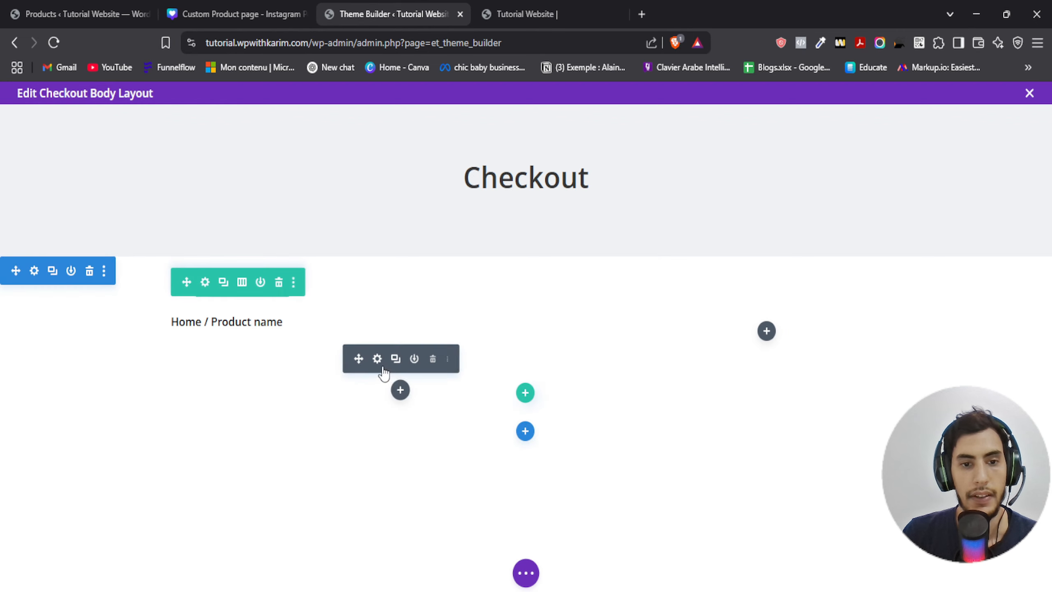
- Add an Image module below the heading showing payment-icons.png from the media library and save it
click(400, 391)
text(image)
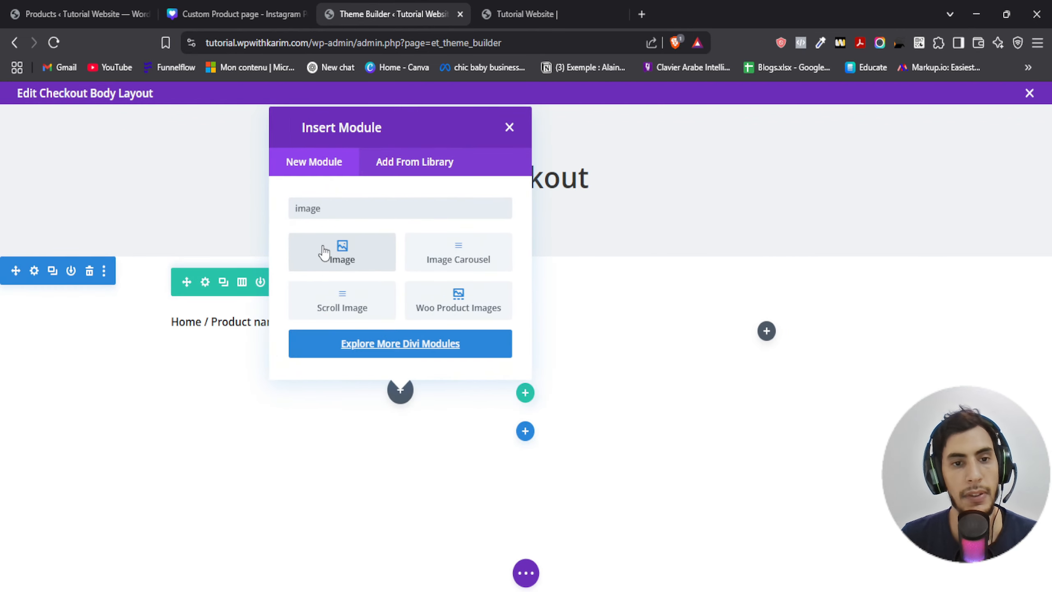
click(324, 251)
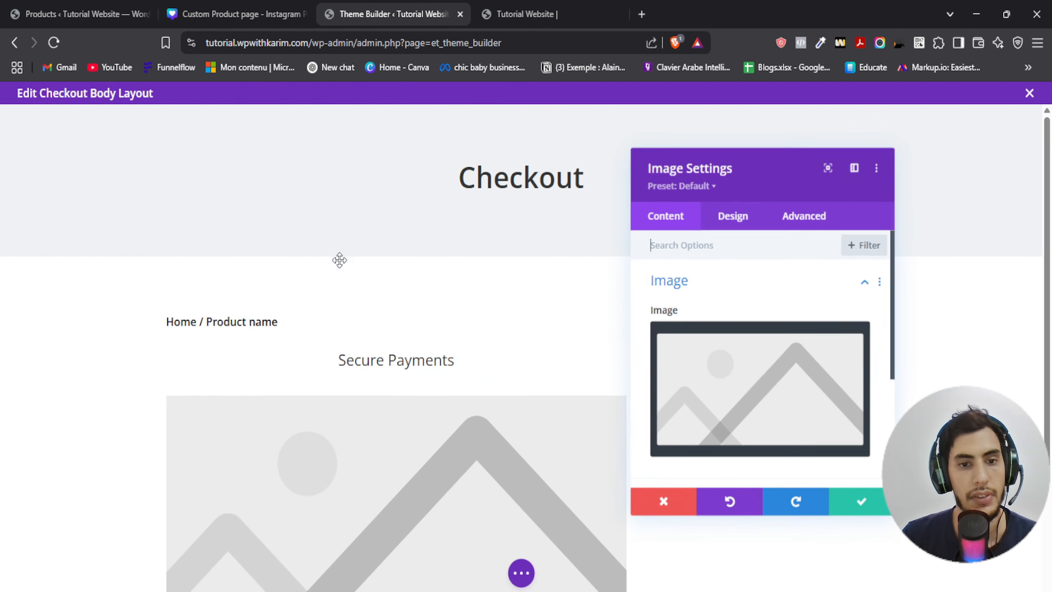
click(734, 401)
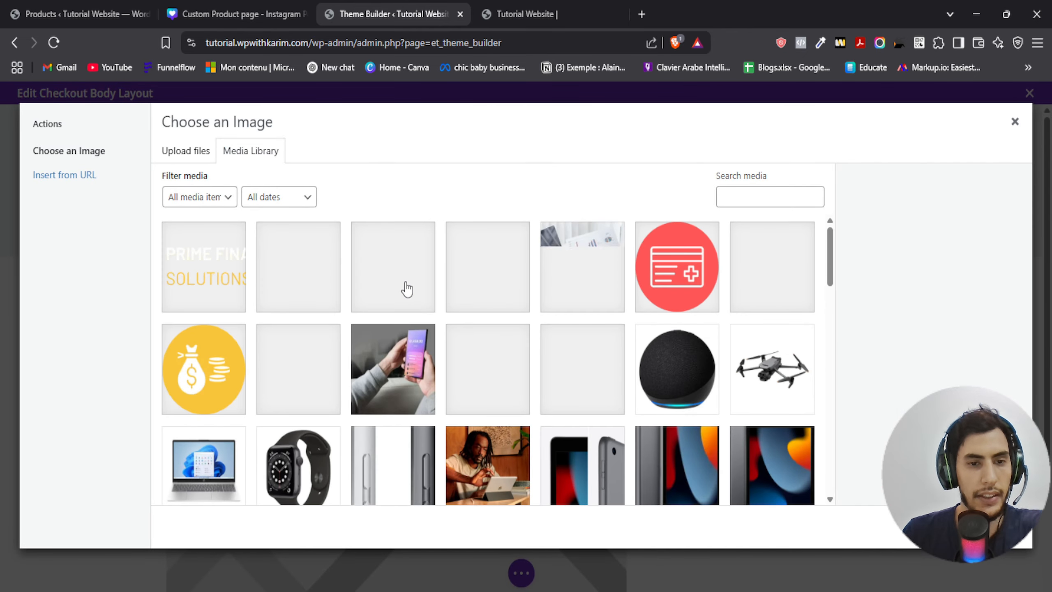
click(581, 370)
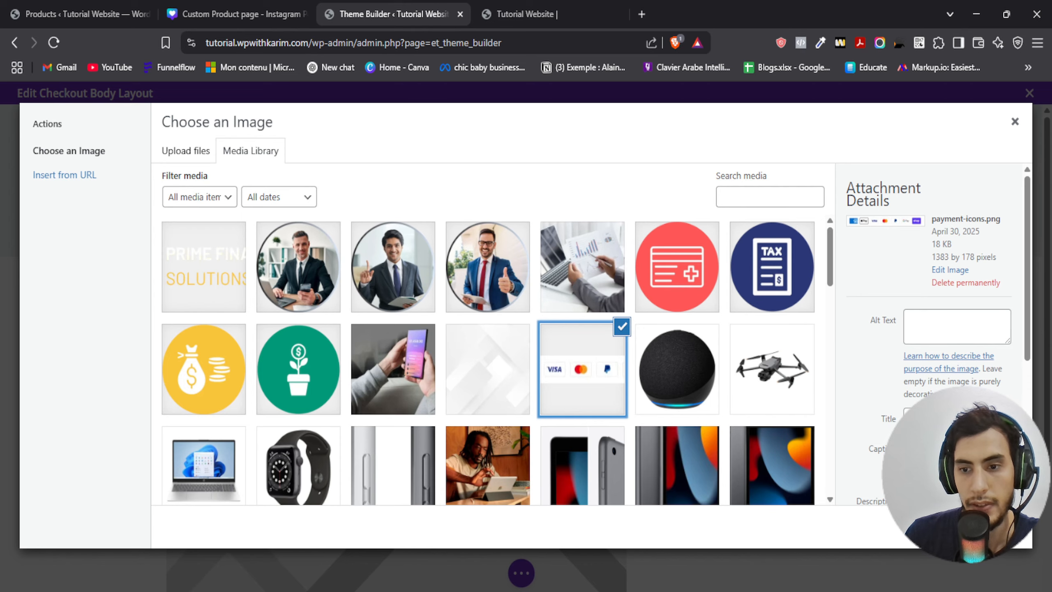
click(988, 527)
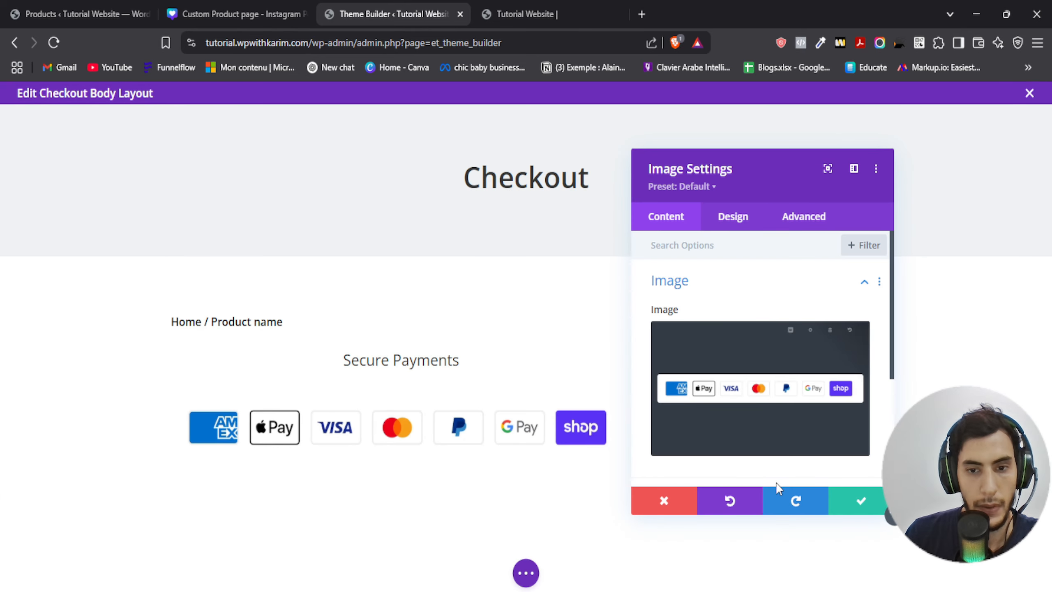
click(861, 501)
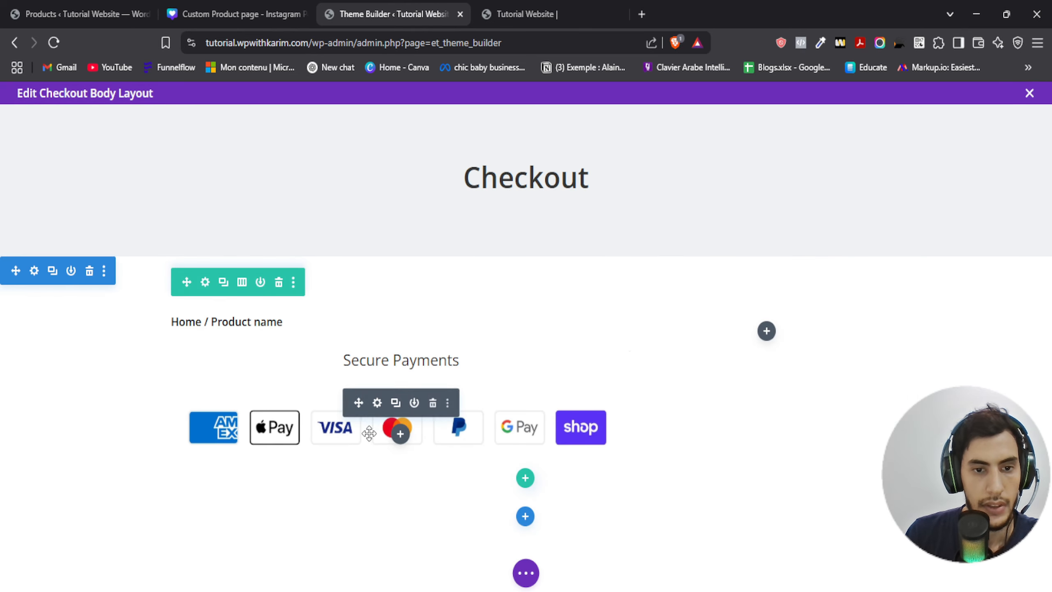
- Review the checkout elements list in the design sheet for the next module
click(281, 6)
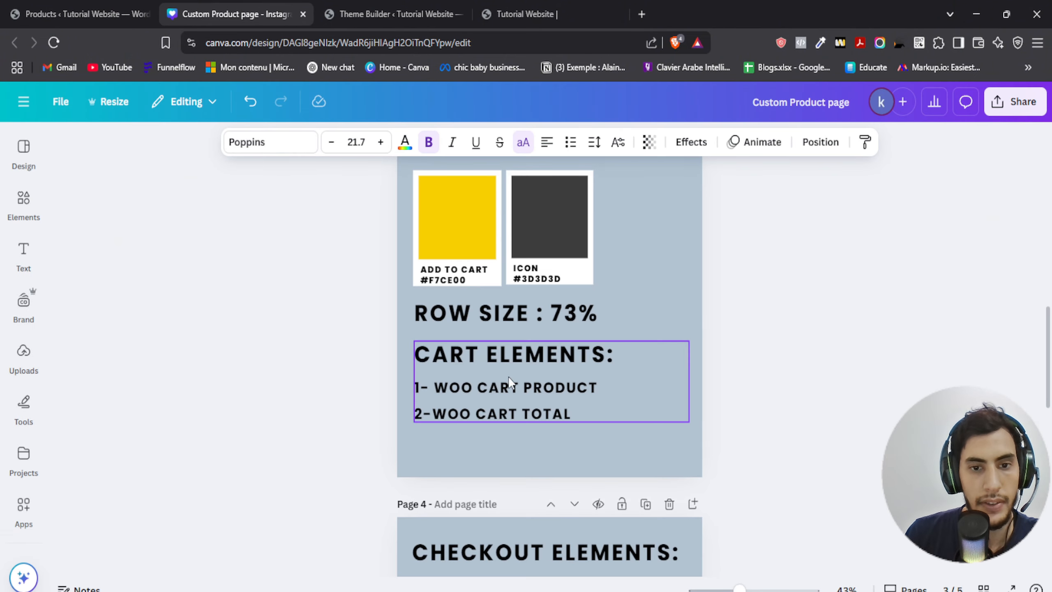
scroll(513, 383, down, 10)
scroll(500, 381, up, 6)
scroll(492, 379, down, 1)
scroll(492, 373, down, 2)
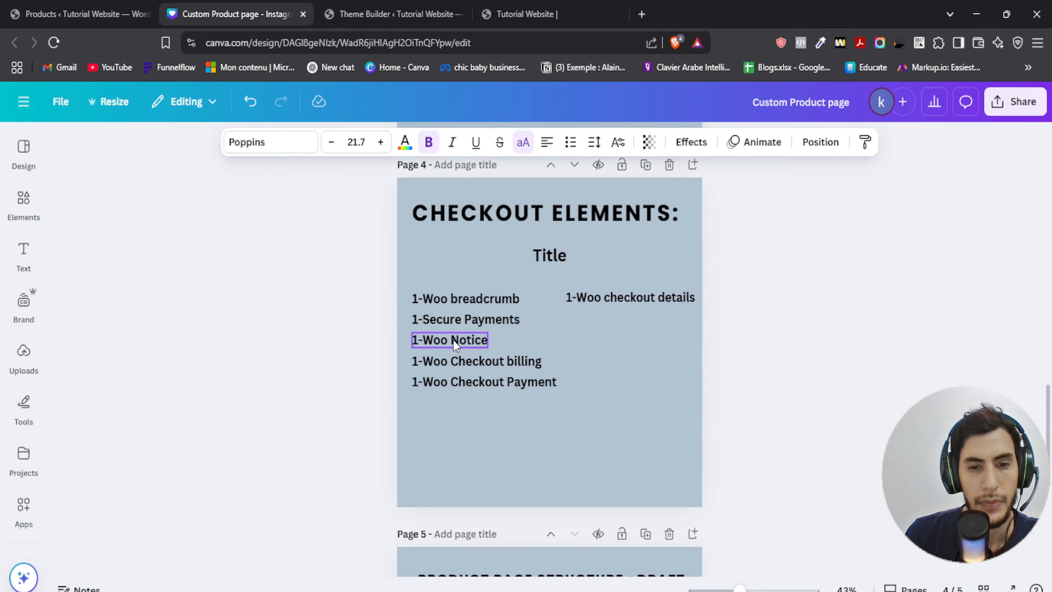
click(394, 14)
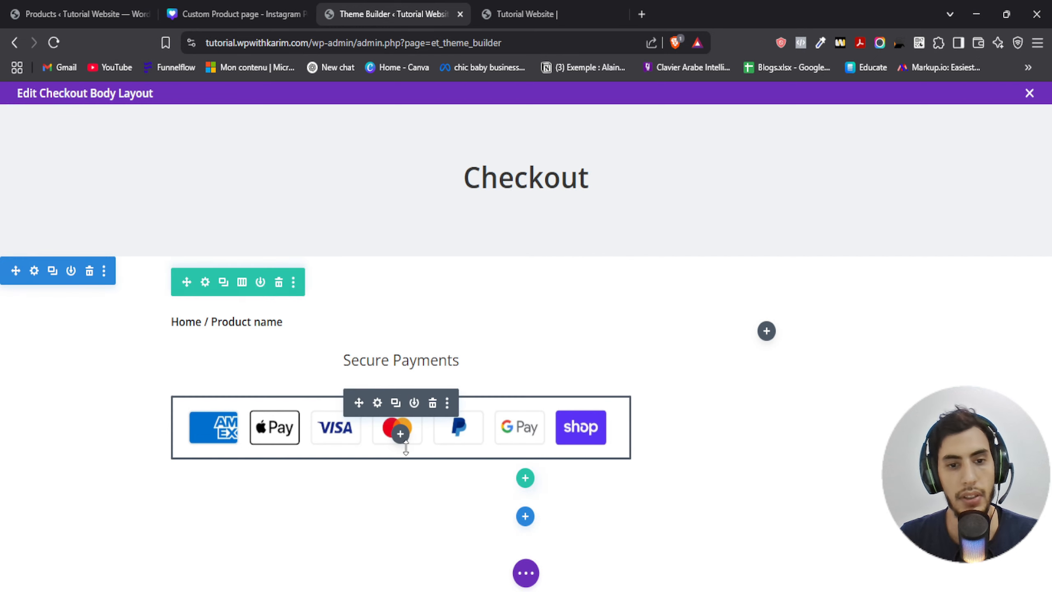
- Add a Woo Notice module below the payment icons image and save its settings
click(401, 434)
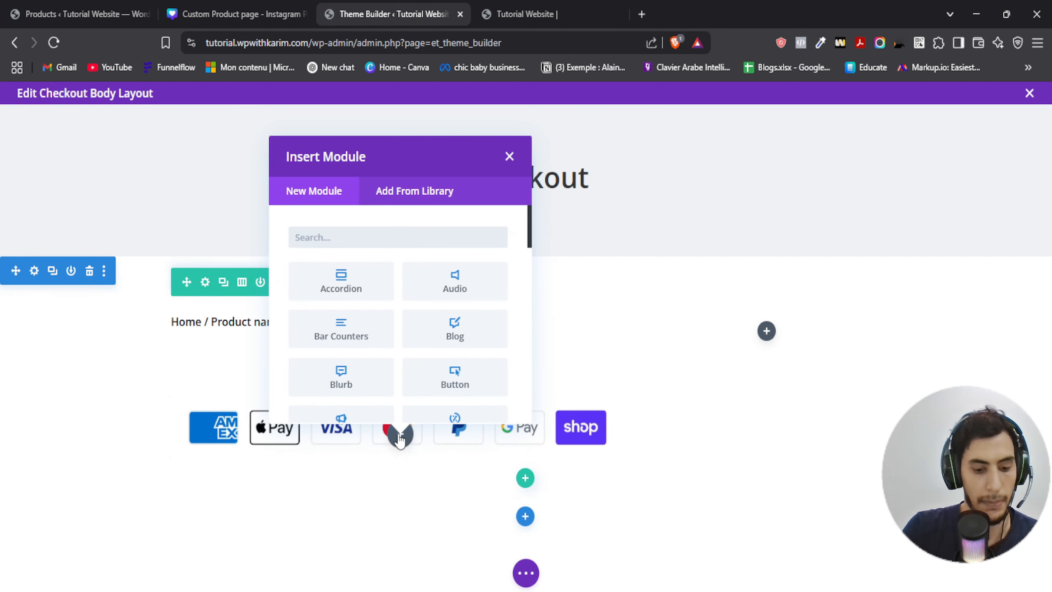
text(woo notice)
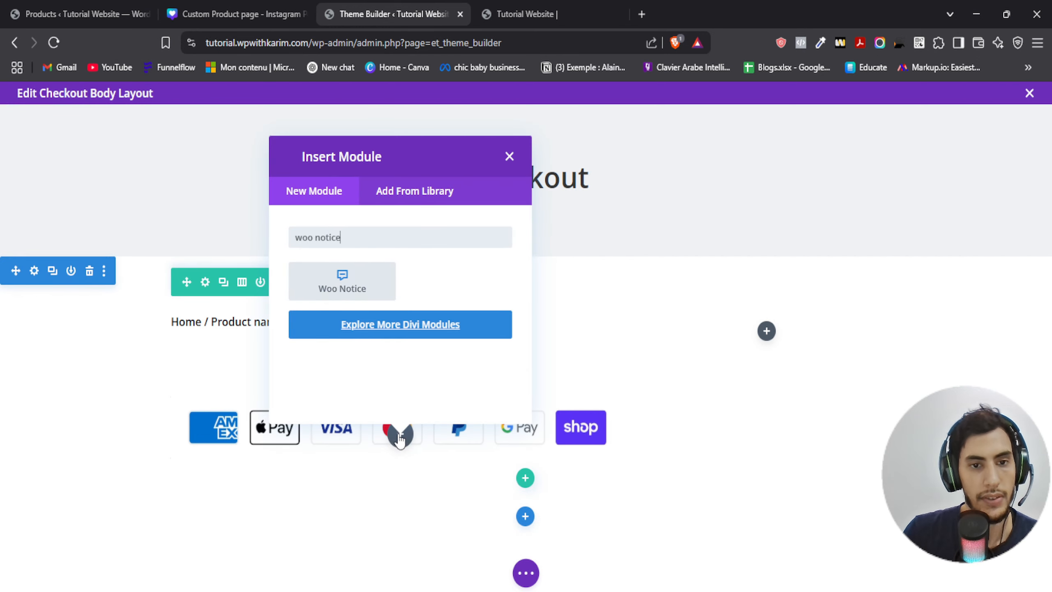
click(354, 276)
scroll(527, 351, down, 2)
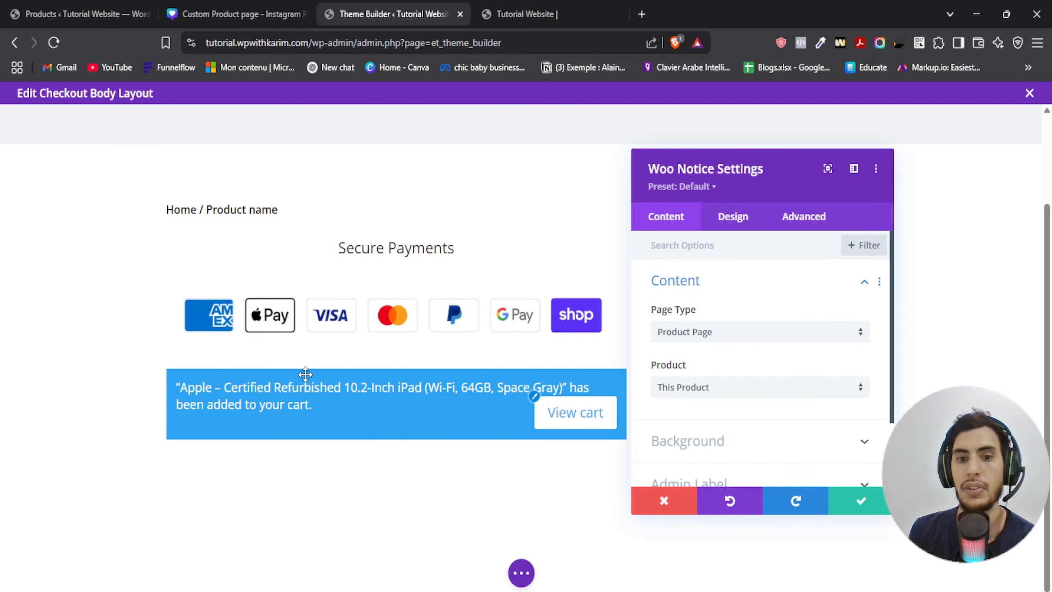
click(861, 500)
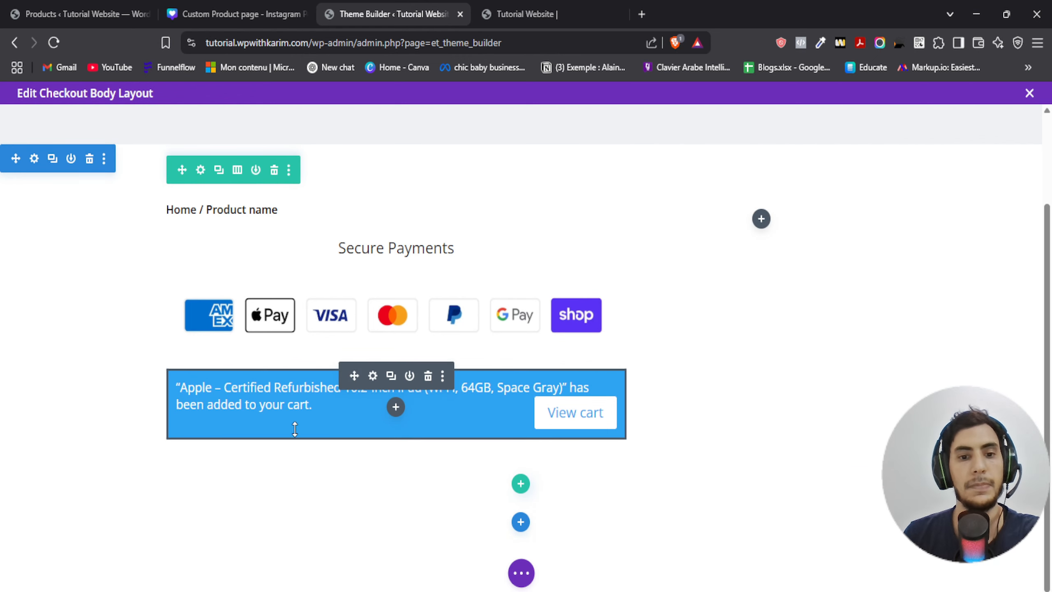
- Add a Woo Checkout Billing module below the notice and save its settings
click(218, 13)
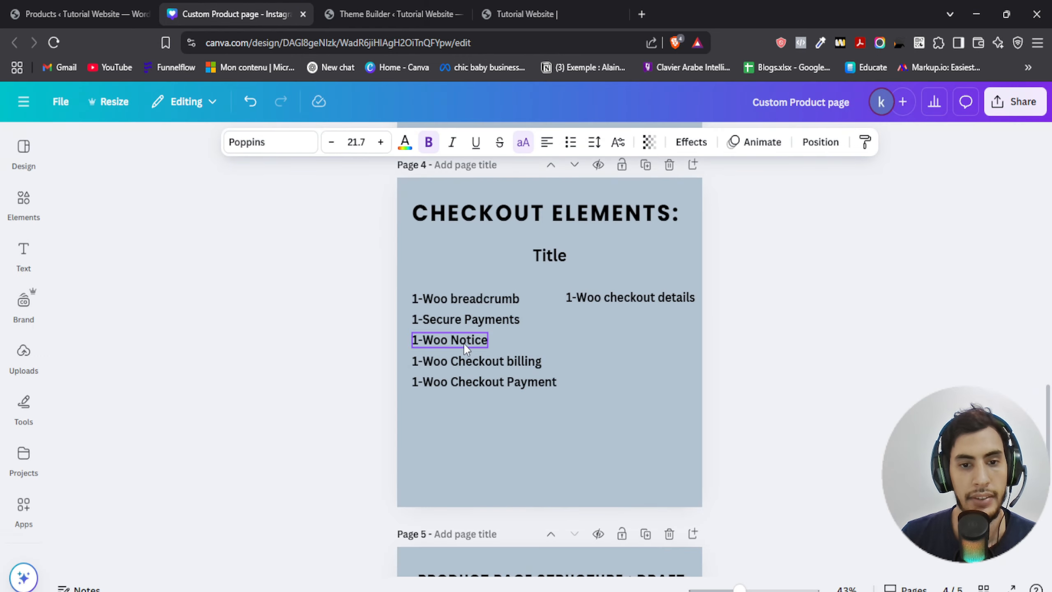
click(389, 14)
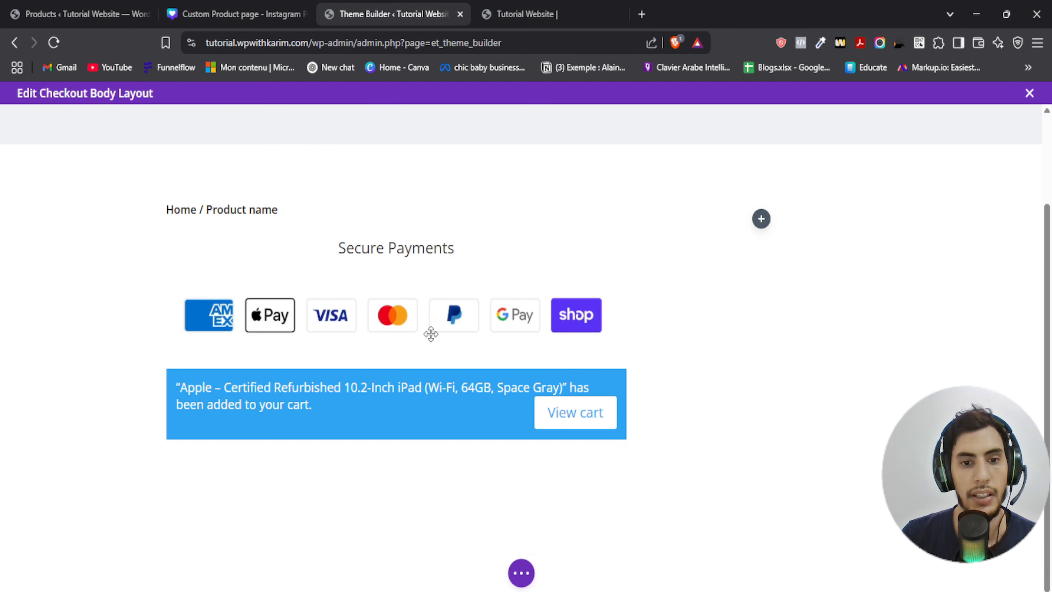
click(396, 409)
text(w)
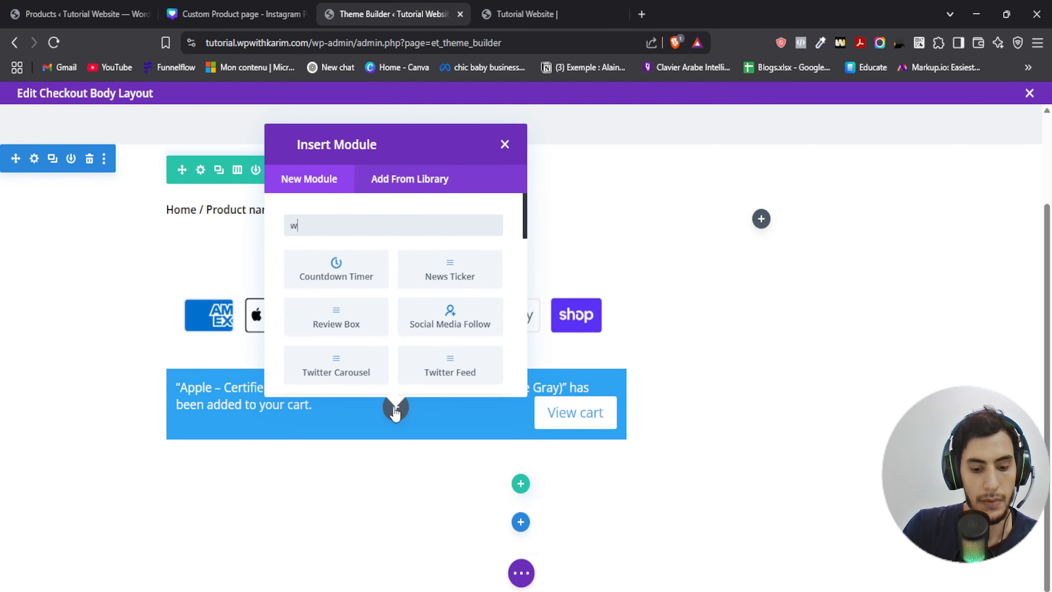
text(oo checkou)
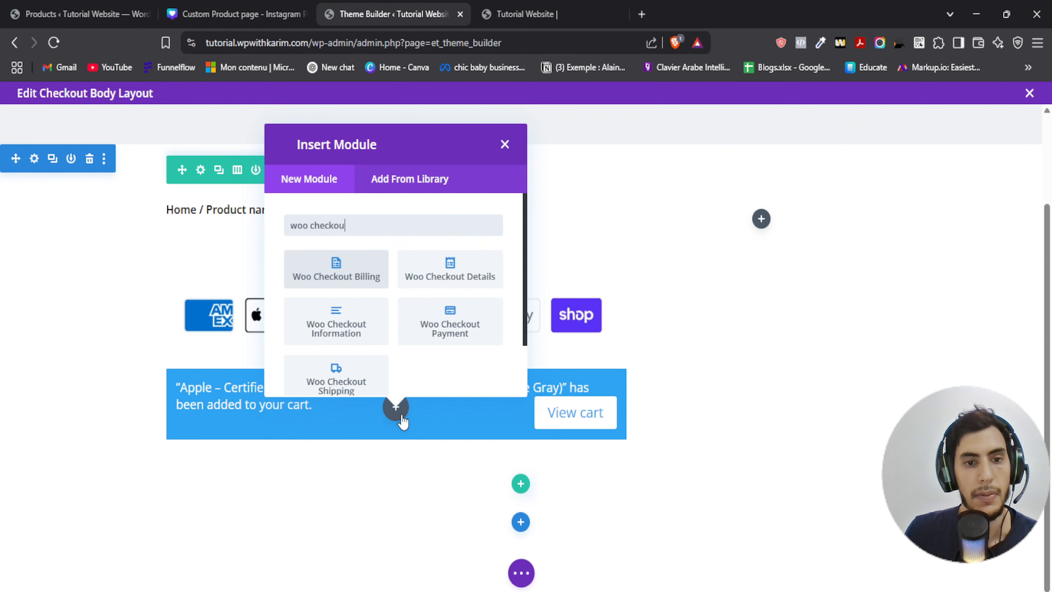
click(356, 275)
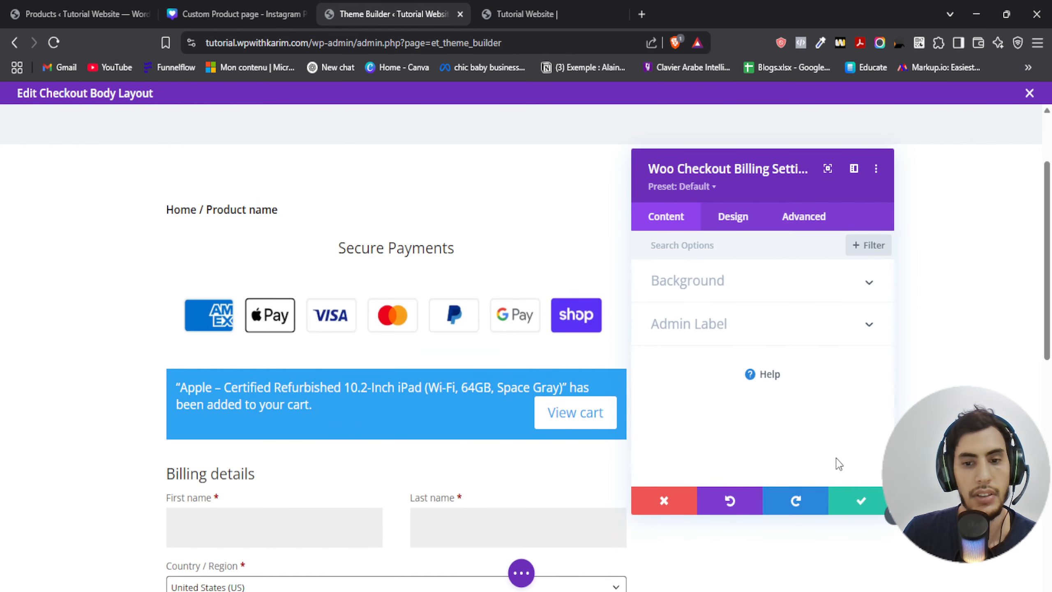
click(851, 515)
- Add a Woo Checkout Payment module below the billing form and save its settings
click(215, 14)
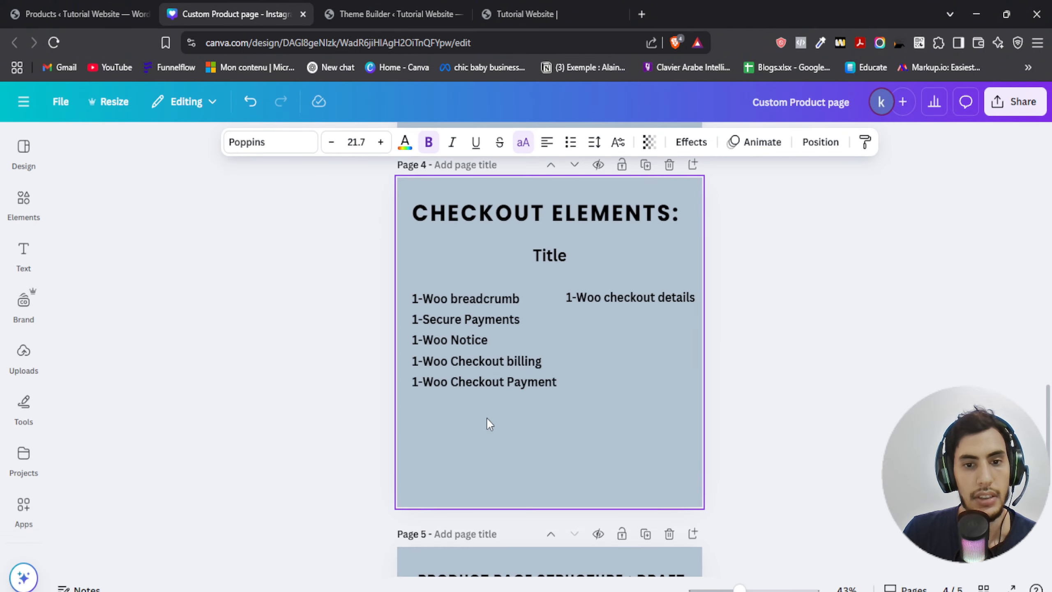
click(368, 12)
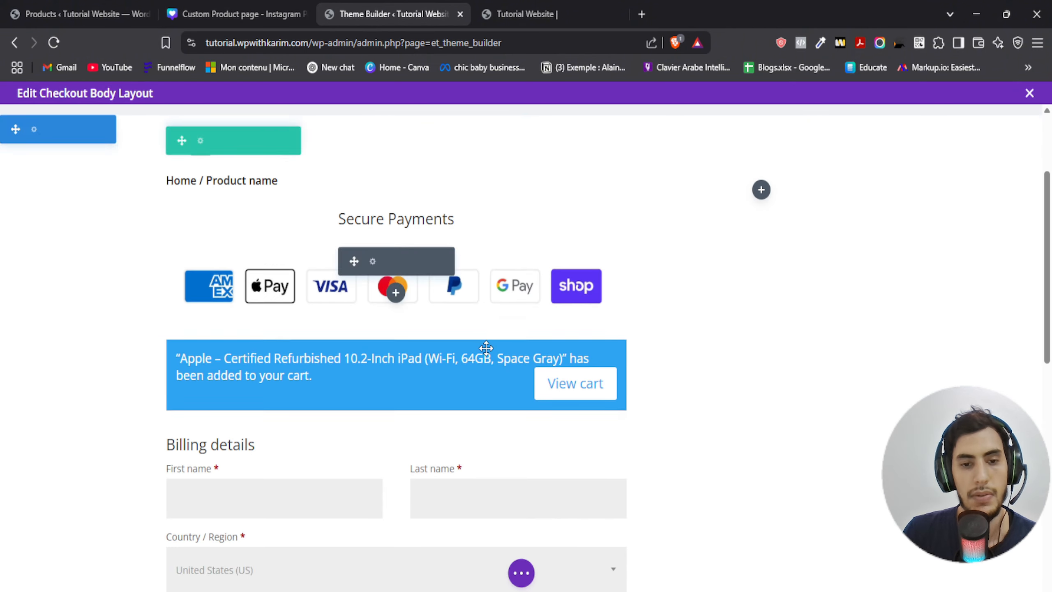
scroll(410, 339, down, 8)
scroll(410, 339, down, 5)
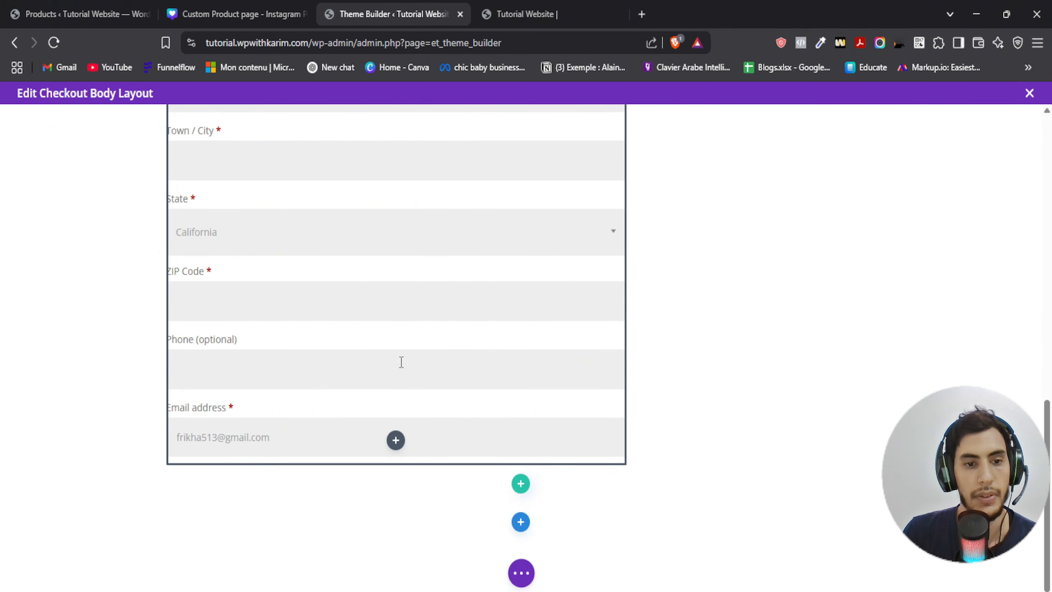
click(396, 441)
text(woo checkou)
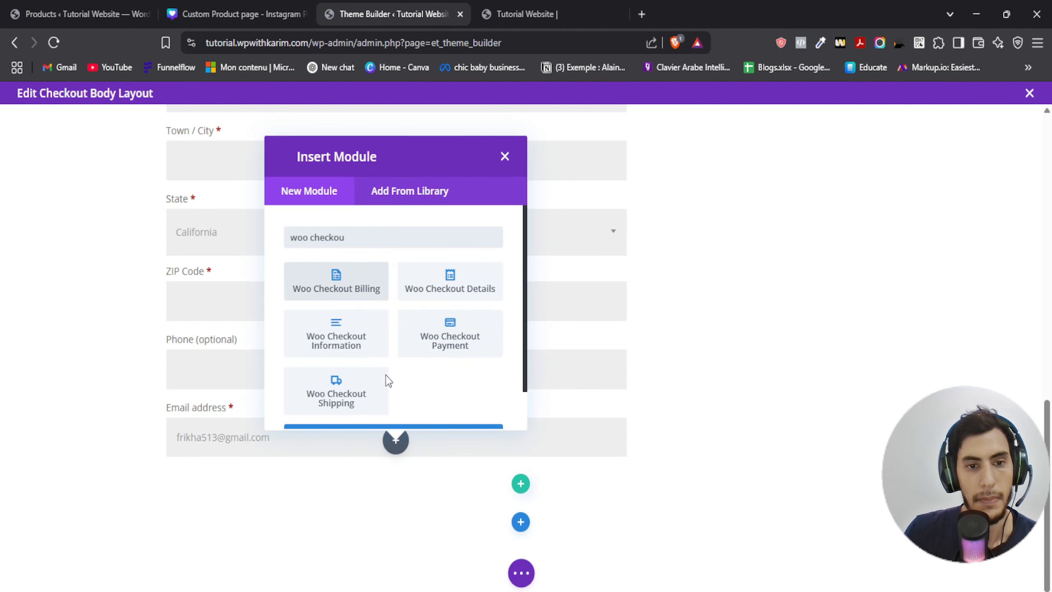
click(458, 342)
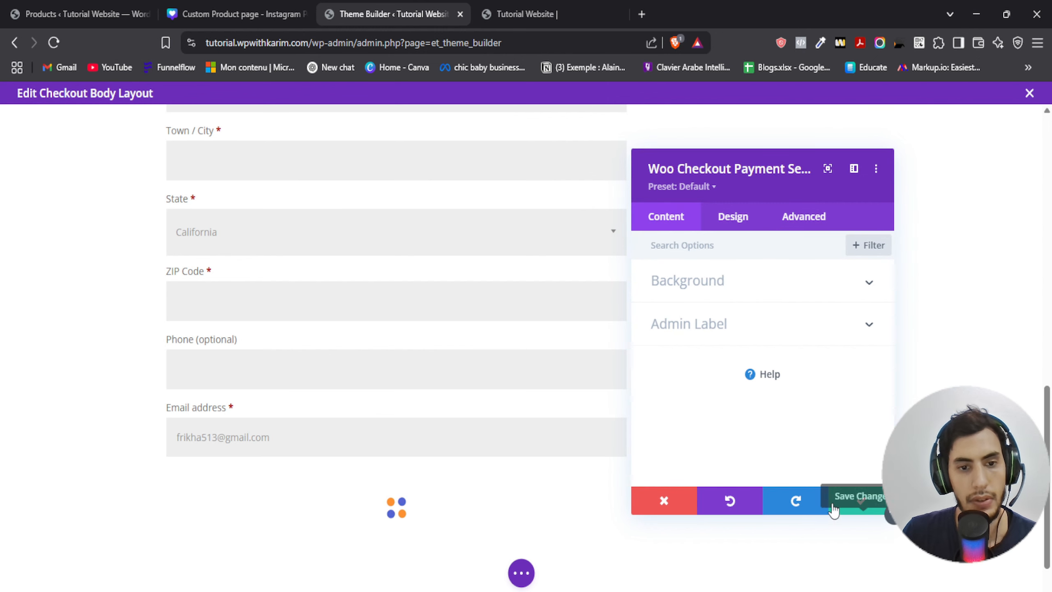
click(861, 500)
- Add a Woo Checkout Details module to the right-hand column of the row
scroll(456, 439, down, 3)
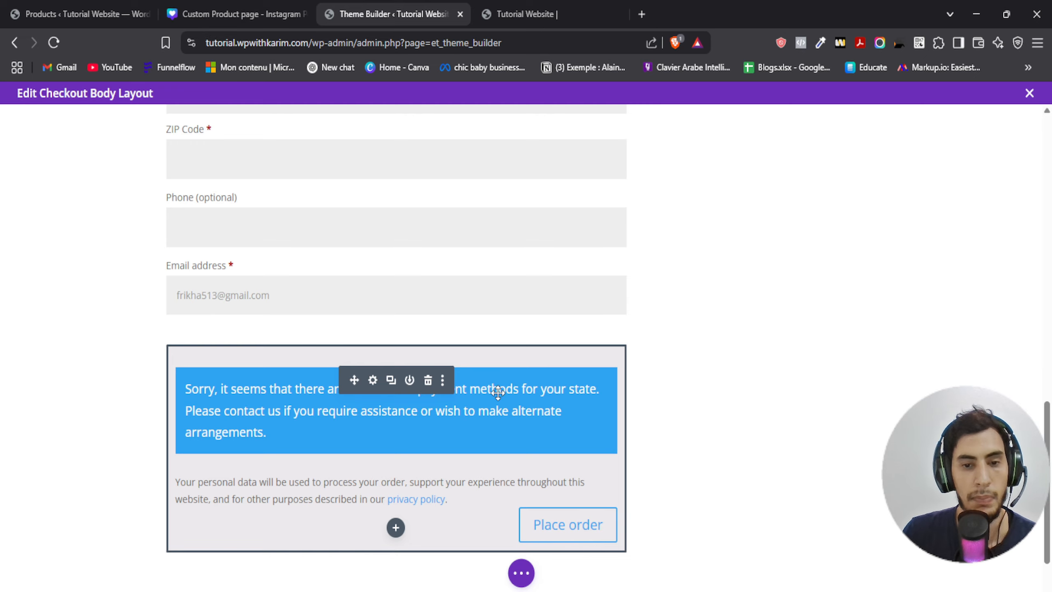
scroll(636, 381, up, 15)
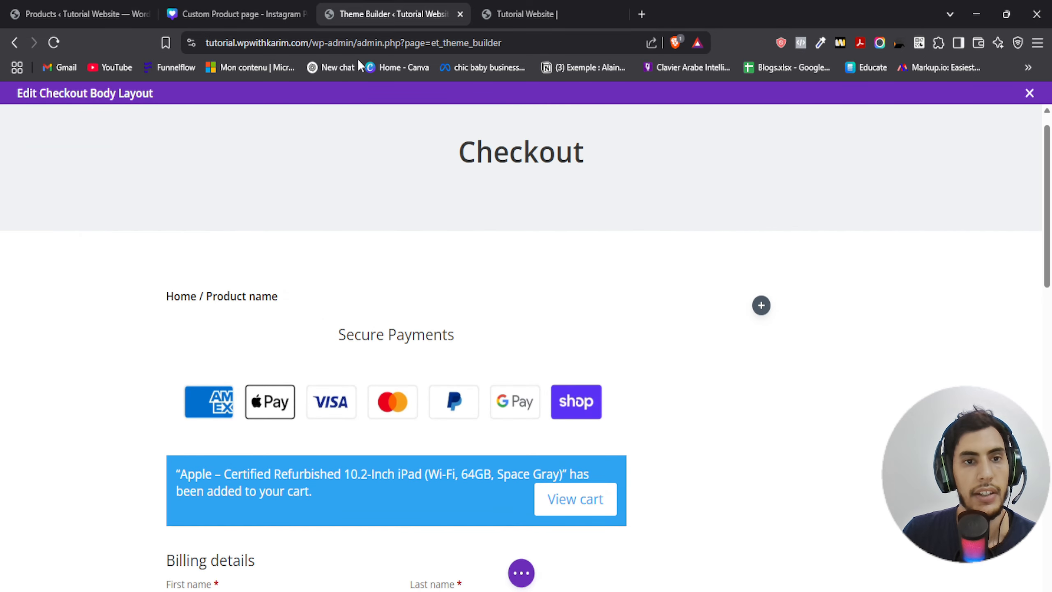
click(236, 14)
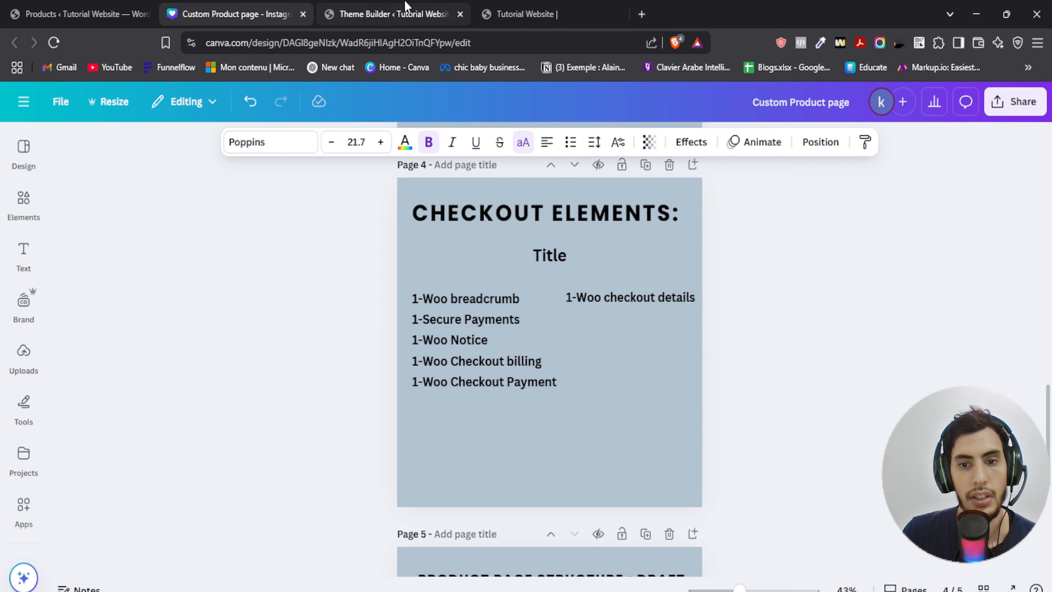
click(393, 14)
click(760, 305)
text(w)
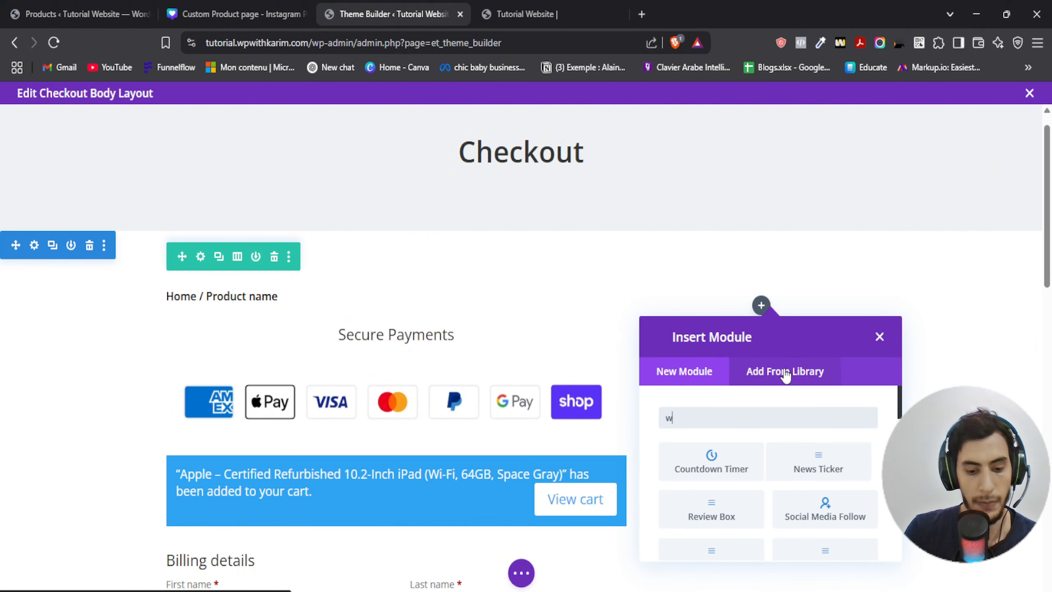
text(oo checkout)
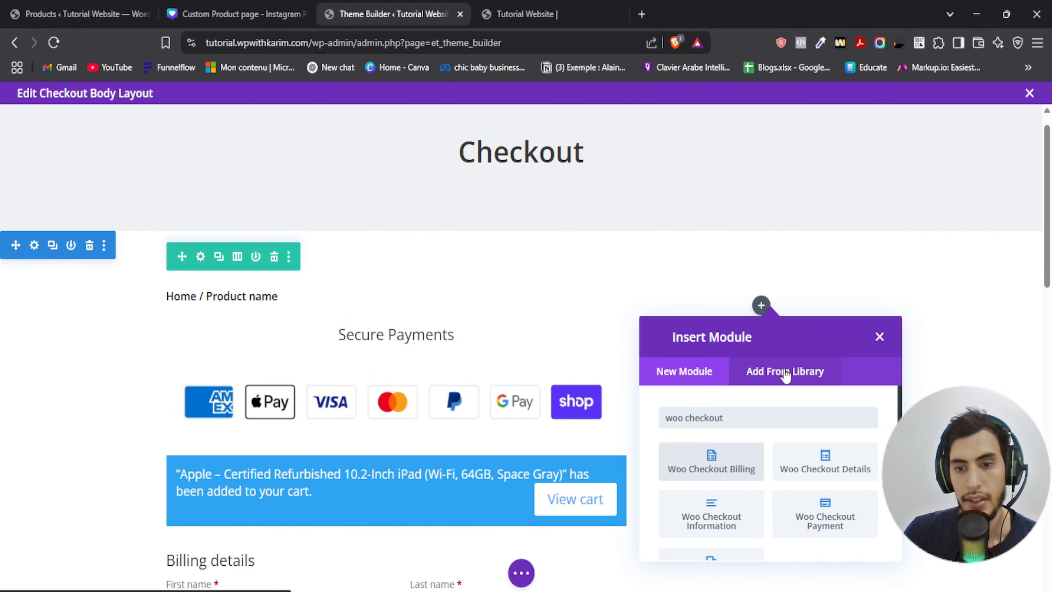
click(841, 481)
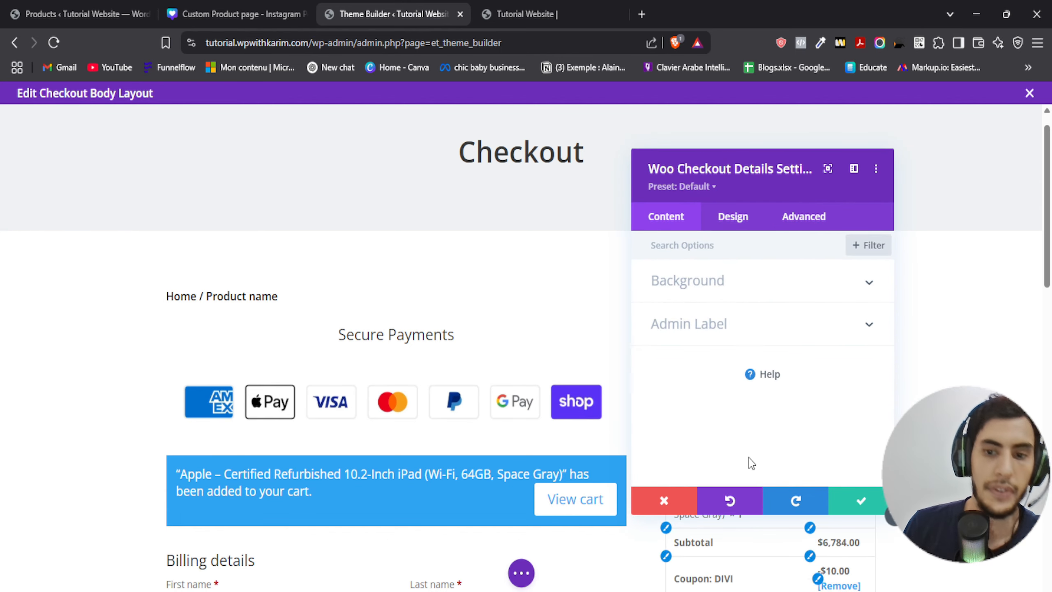
- Save the Woo Checkout Details module settings
click(857, 503)
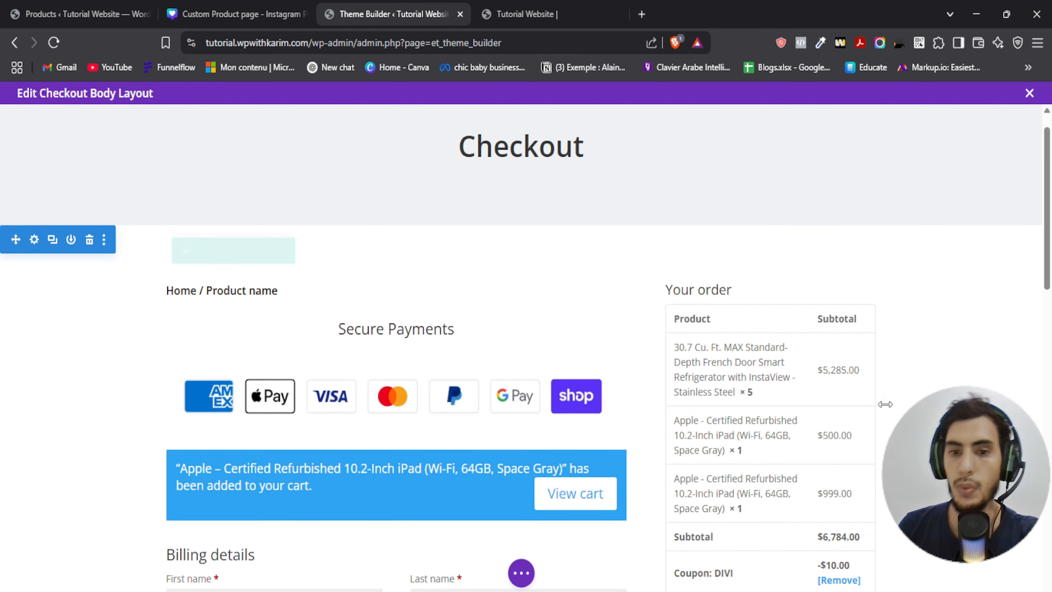
scroll(623, 402, down, 3)
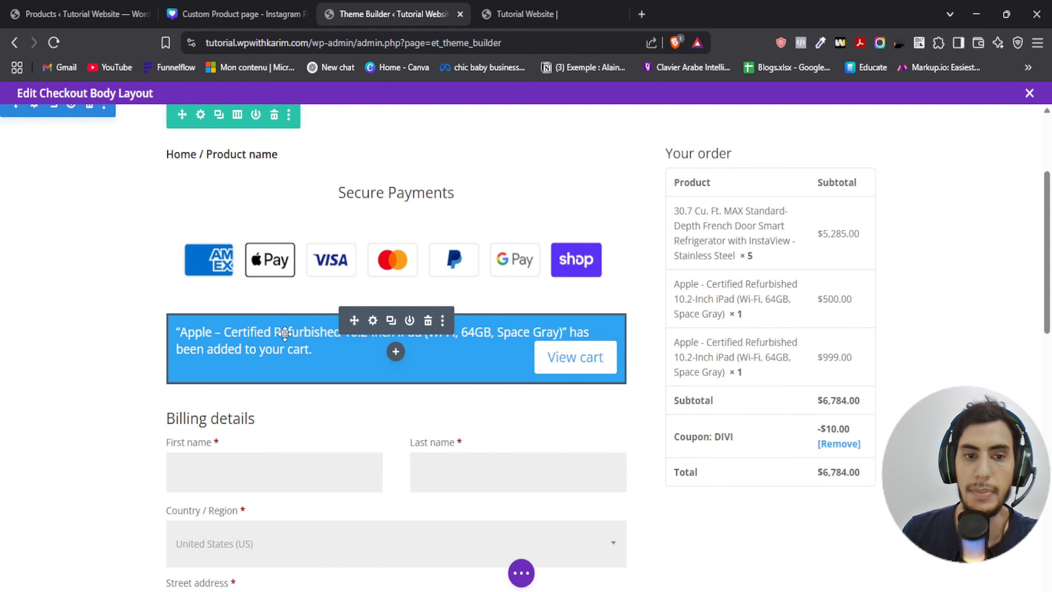
scroll(215, 323, up, 3)
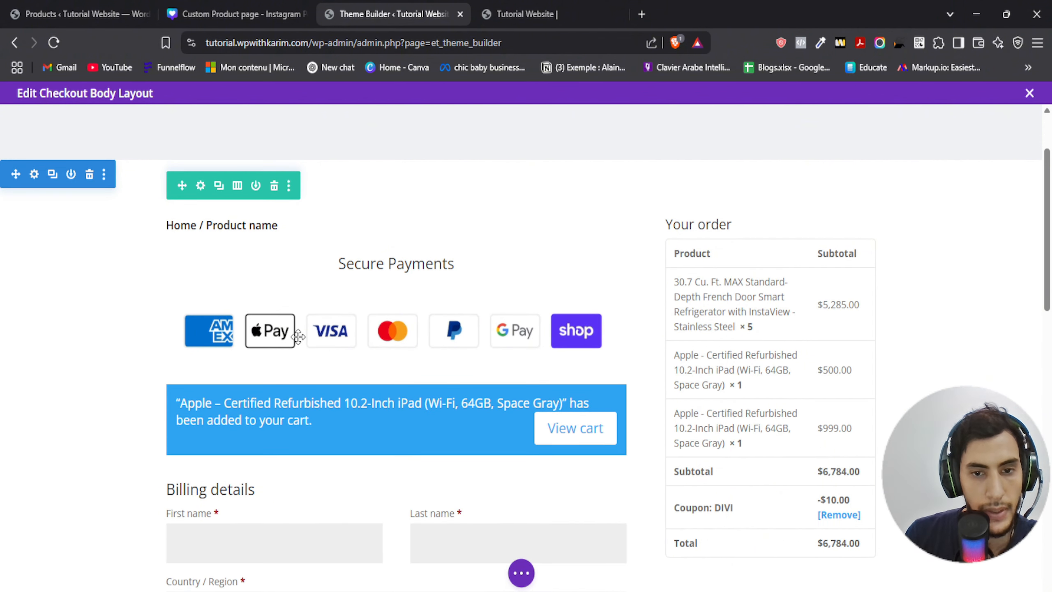
scroll(298, 340, down, 2)
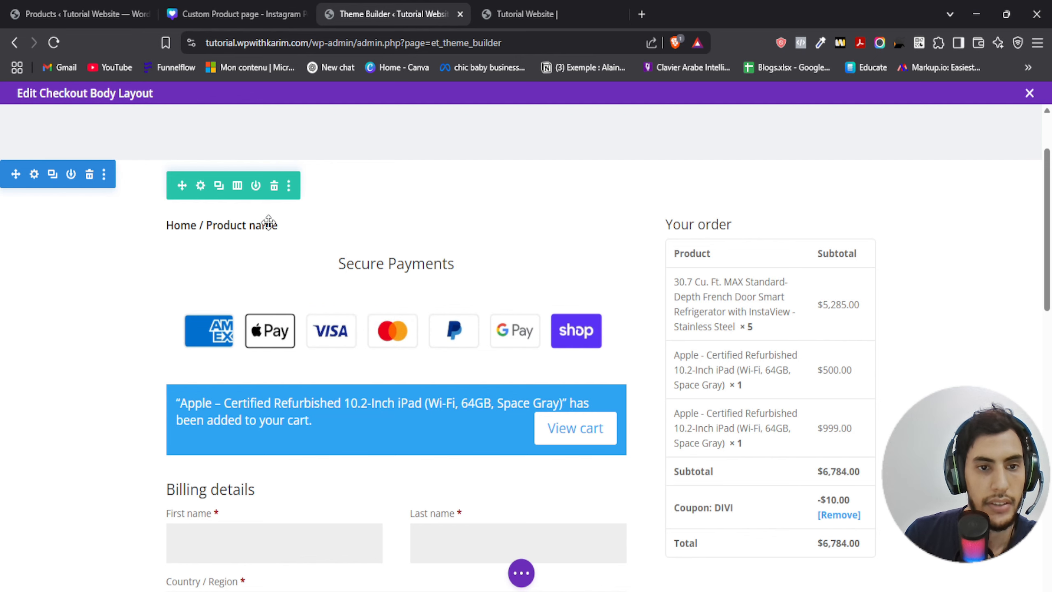
- Add the extra view-mode options to the builder settings toolbar and switch on the wireframe grid view
click(521, 573)
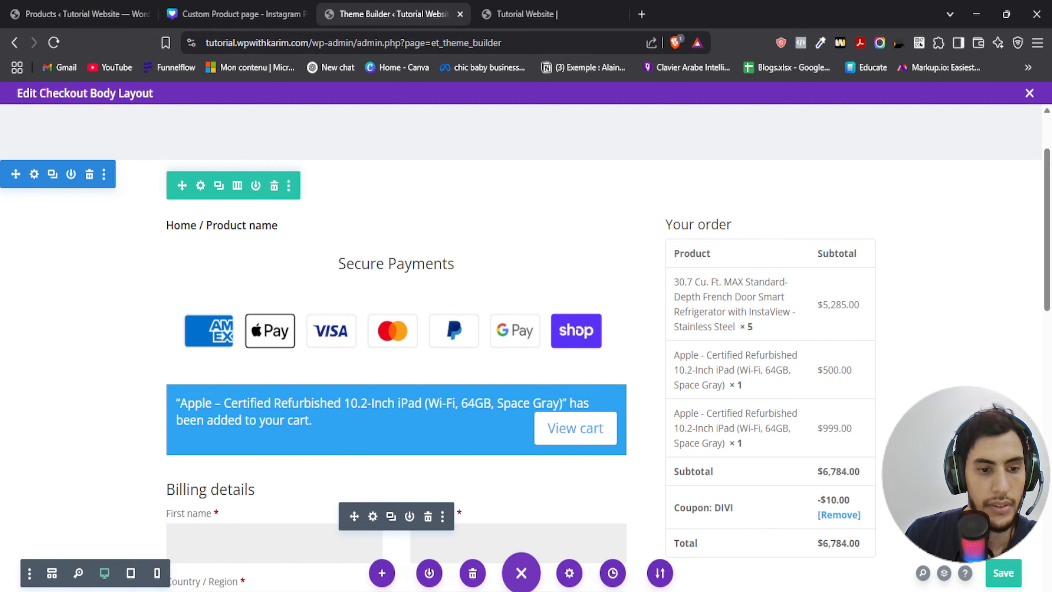
click(29, 573)
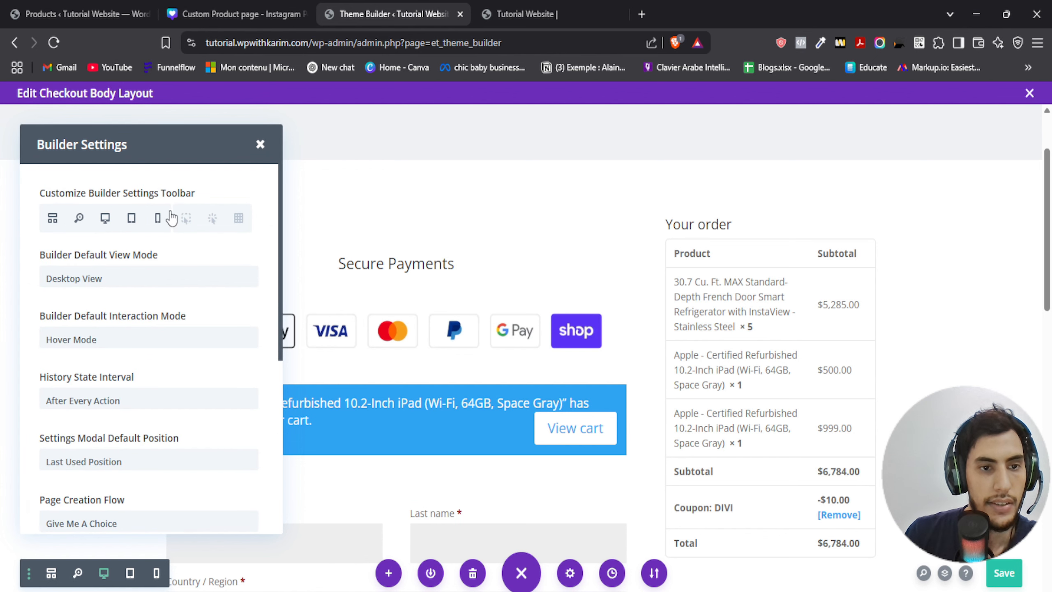
click(187, 218)
click(212, 218)
click(239, 218)
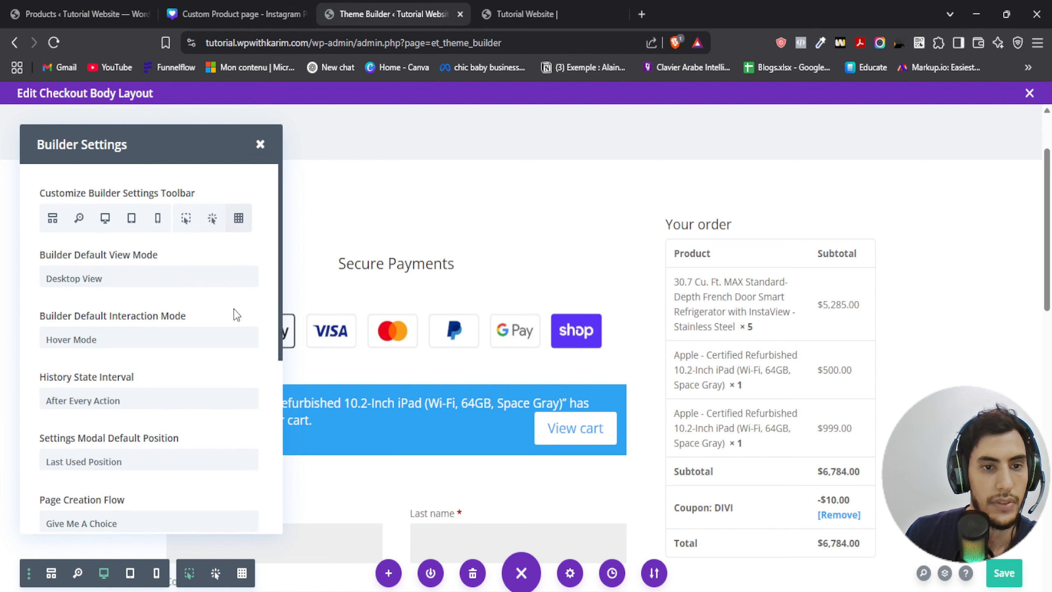
click(262, 142)
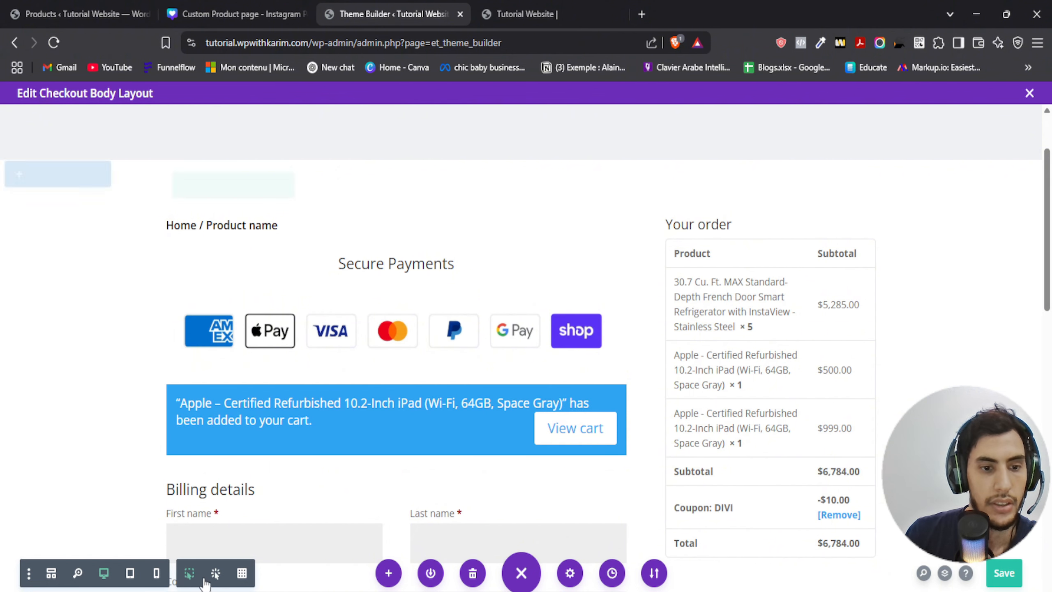
click(243, 573)
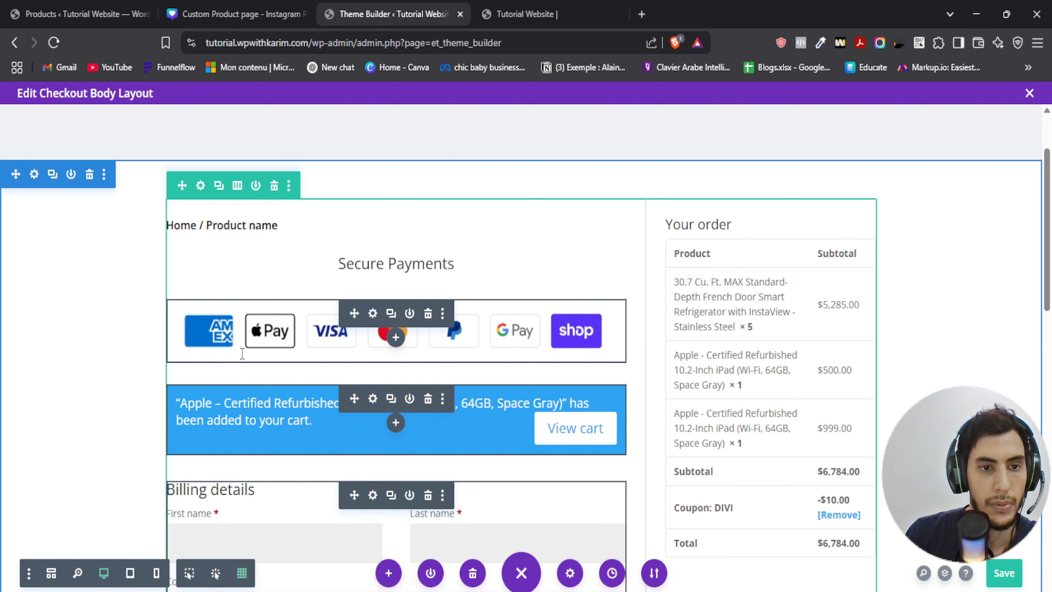
- Set the Secure Payments heading's bottom margin to 0px and bottom padding to 10px, then save
triple_click(367, 259)
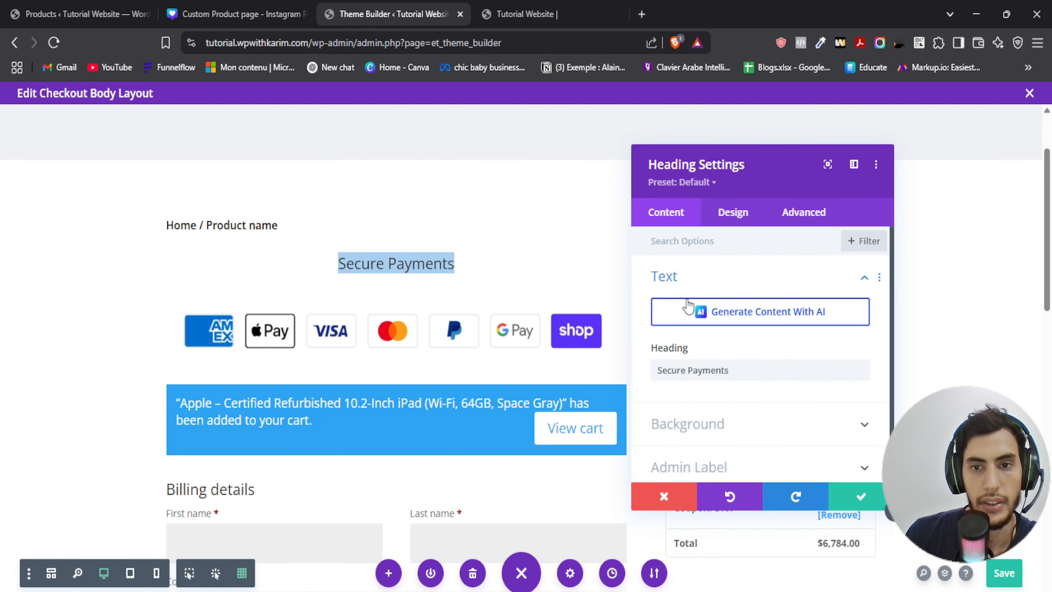
click(748, 215)
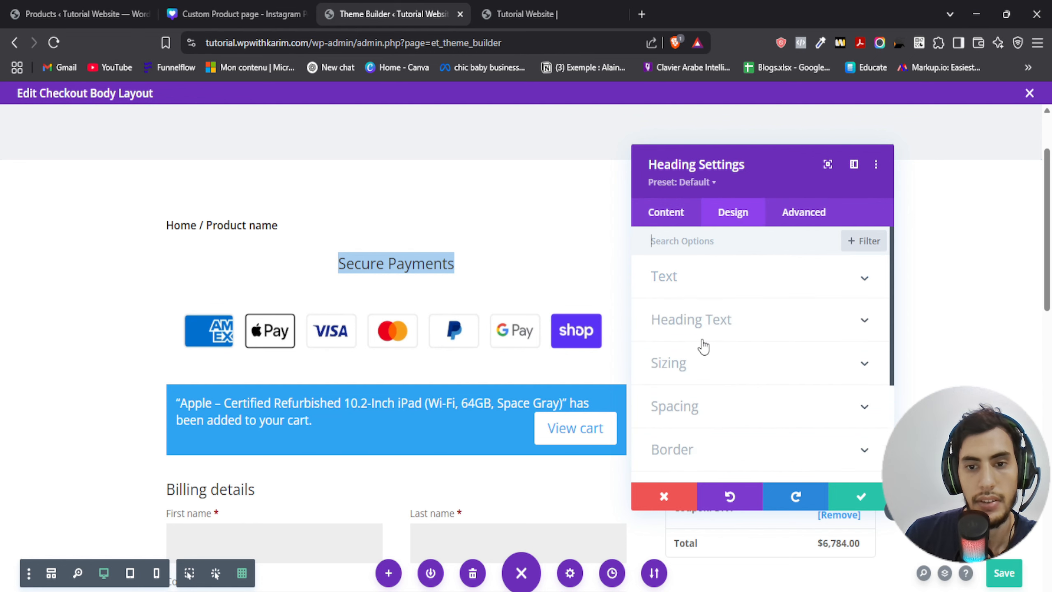
click(690, 413)
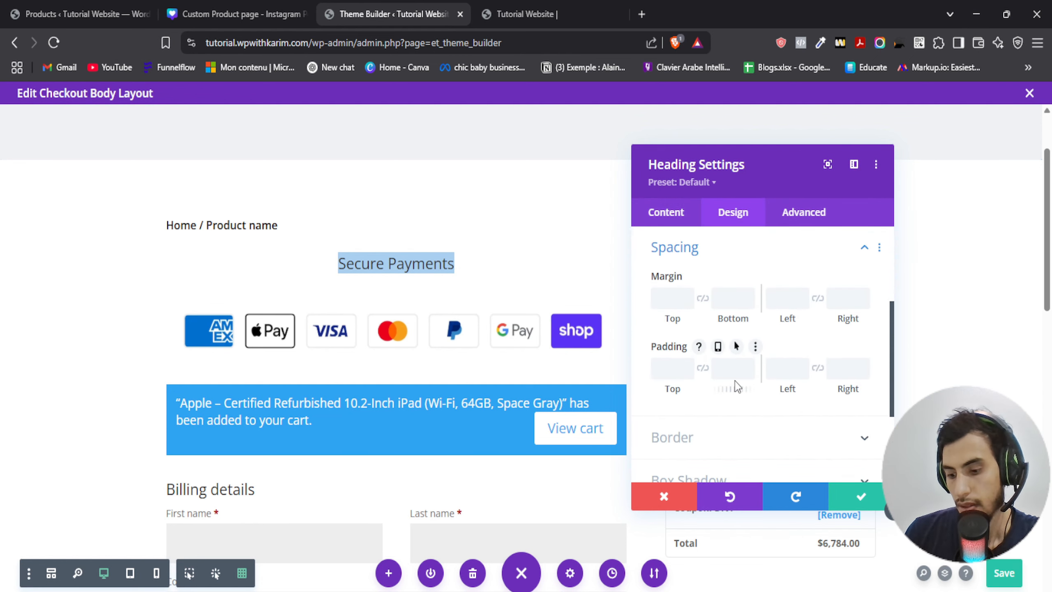
click(729, 374)
text(0)
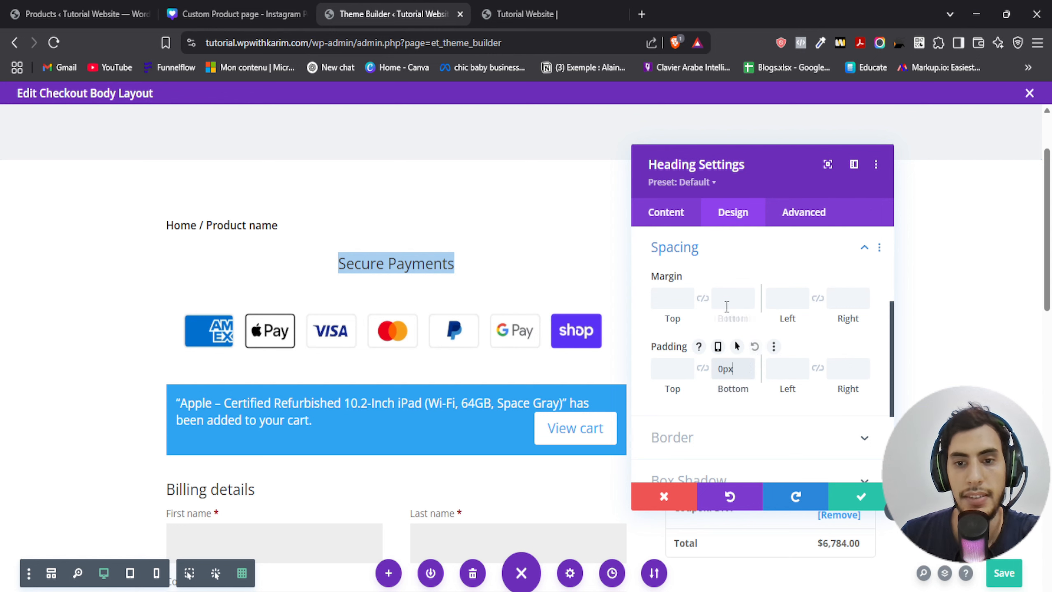
click(729, 299)
text(0)
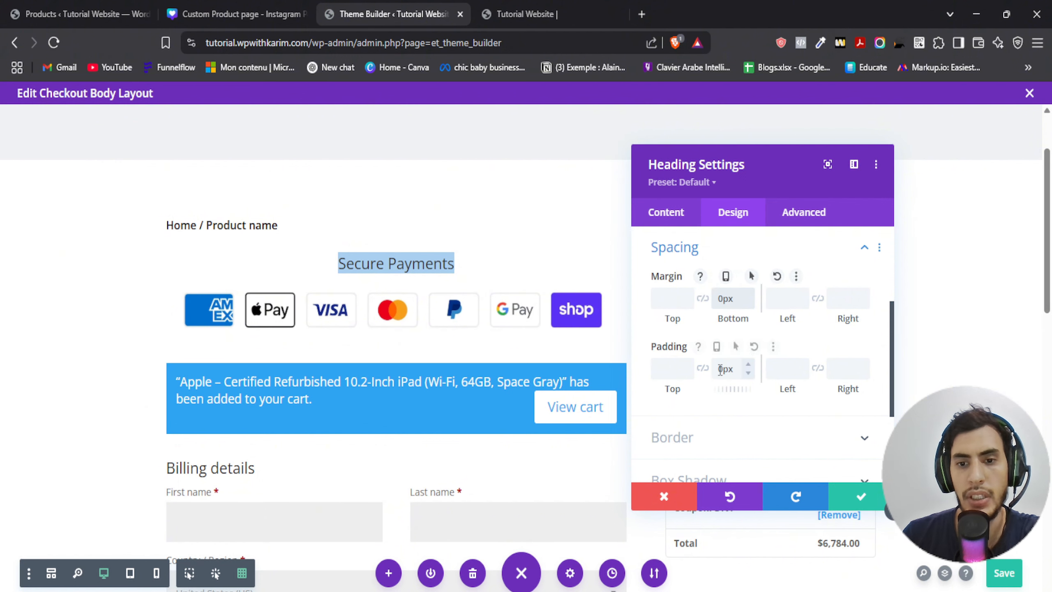
double_click(738, 370)
text(10)
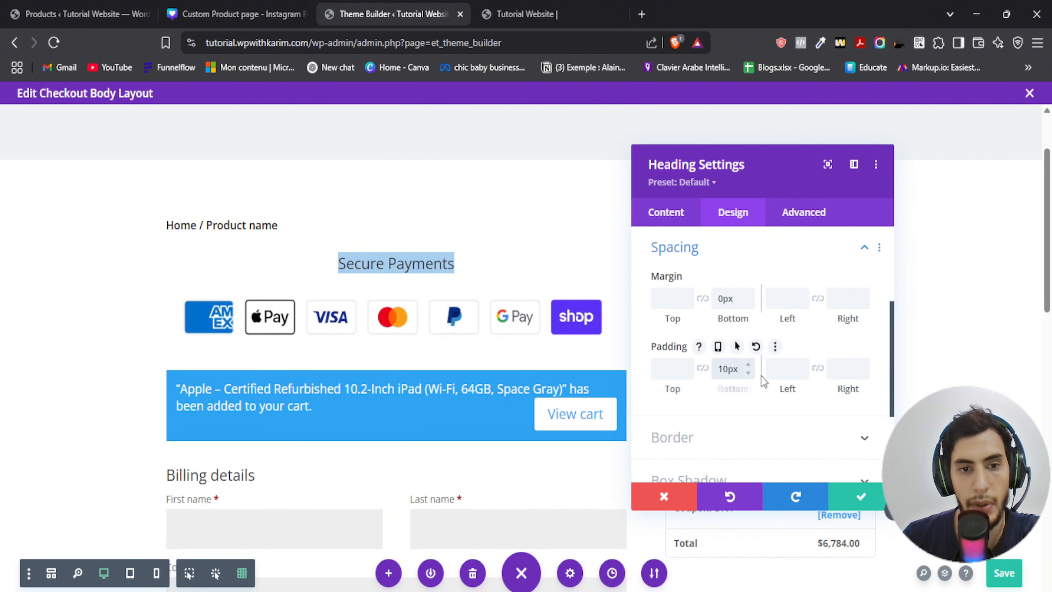
click(861, 496)
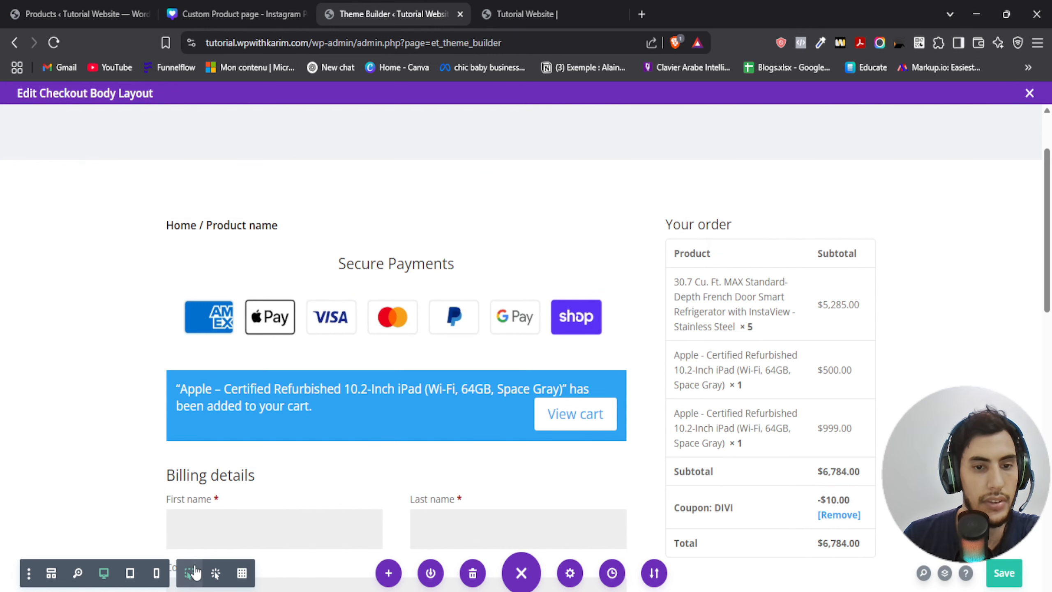
- Set the payment icons image width to 80%, center its module alignment, and save
click(373, 293)
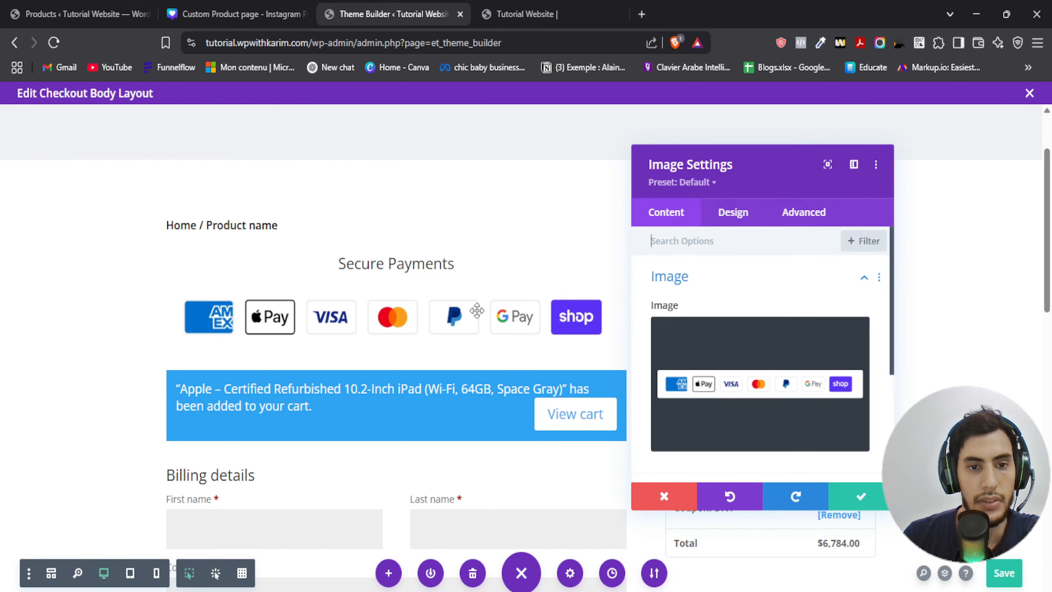
click(746, 212)
click(703, 332)
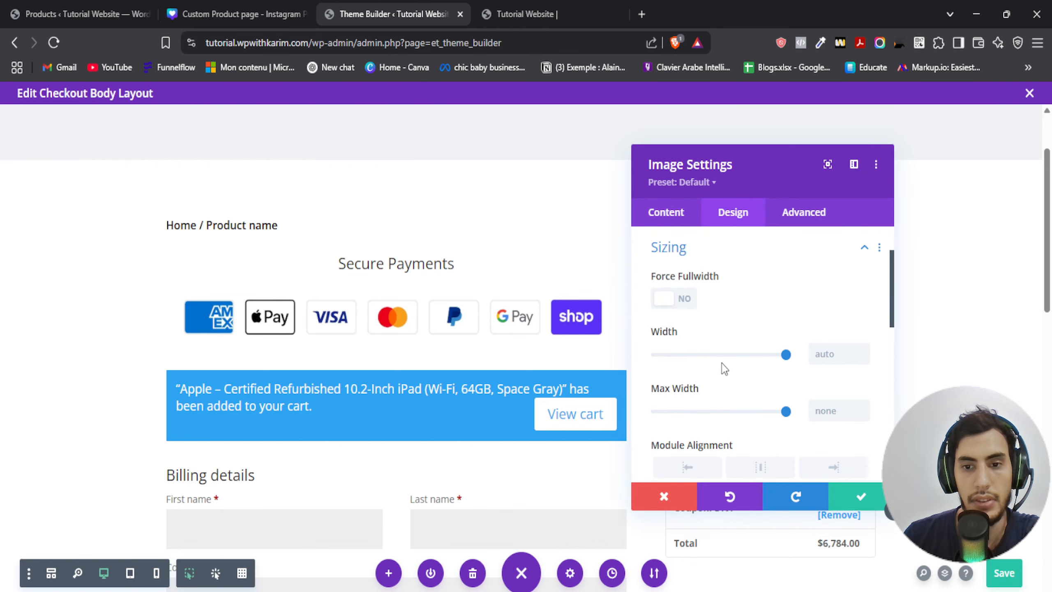
drag(786, 354, 762, 362)
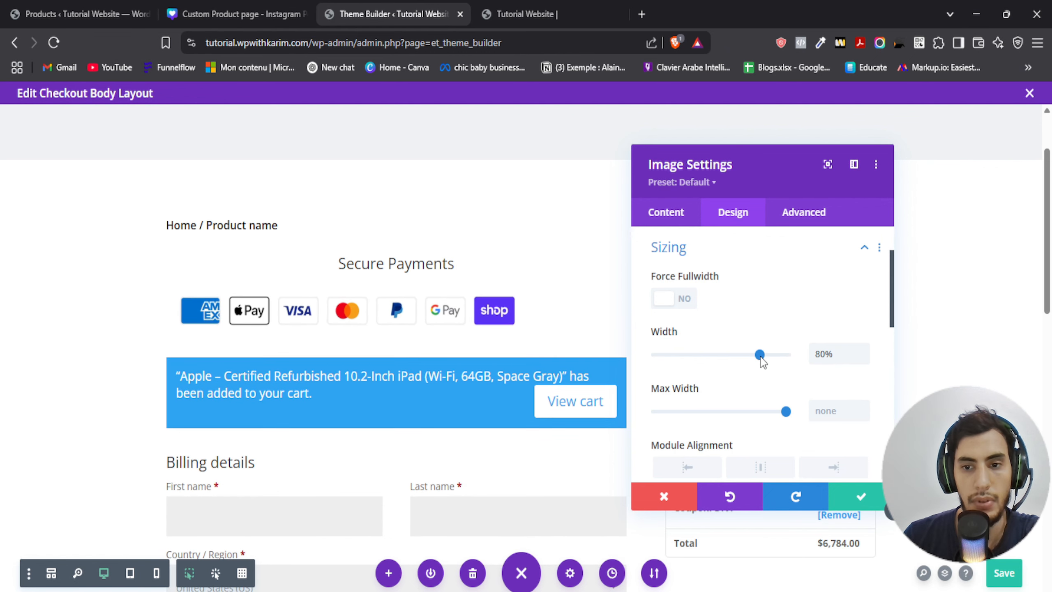
click(762, 467)
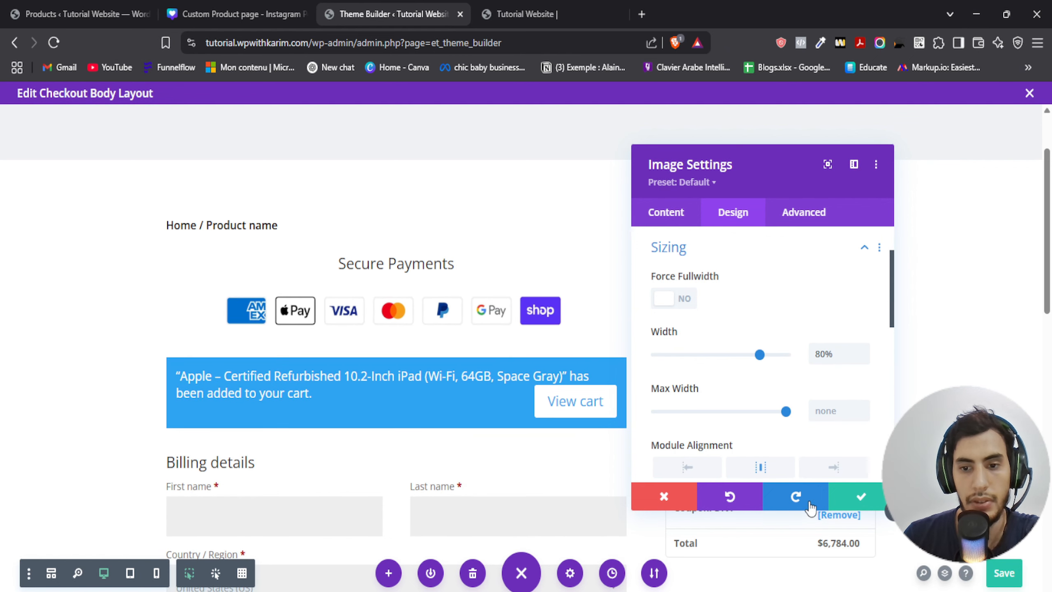
click(861, 496)
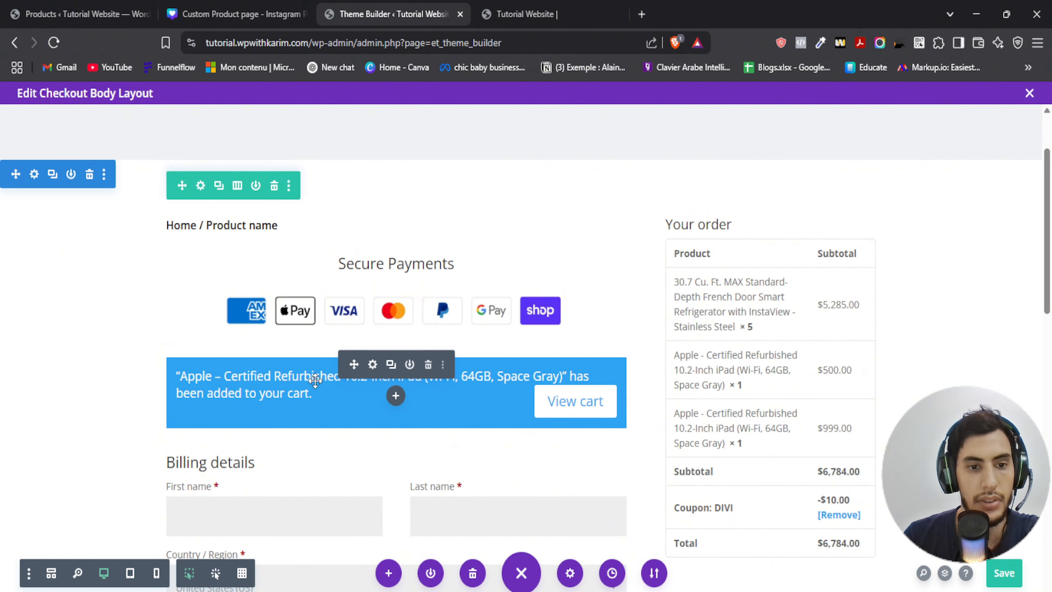
- Open the Woo Notice module's settings and add a background colour from the swatches
click(372, 364)
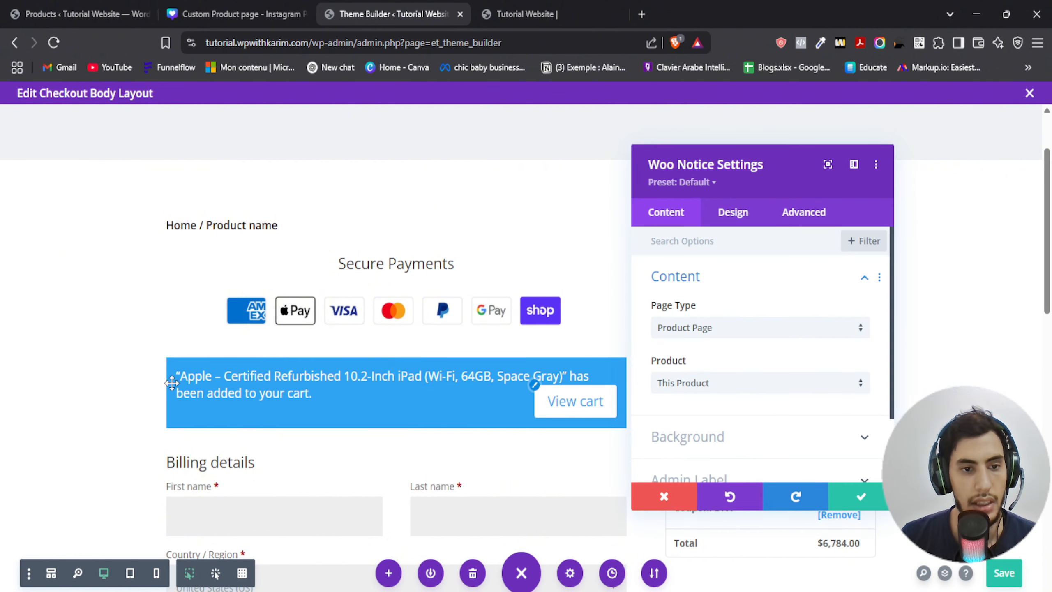
drag(782, 164, 870, 154)
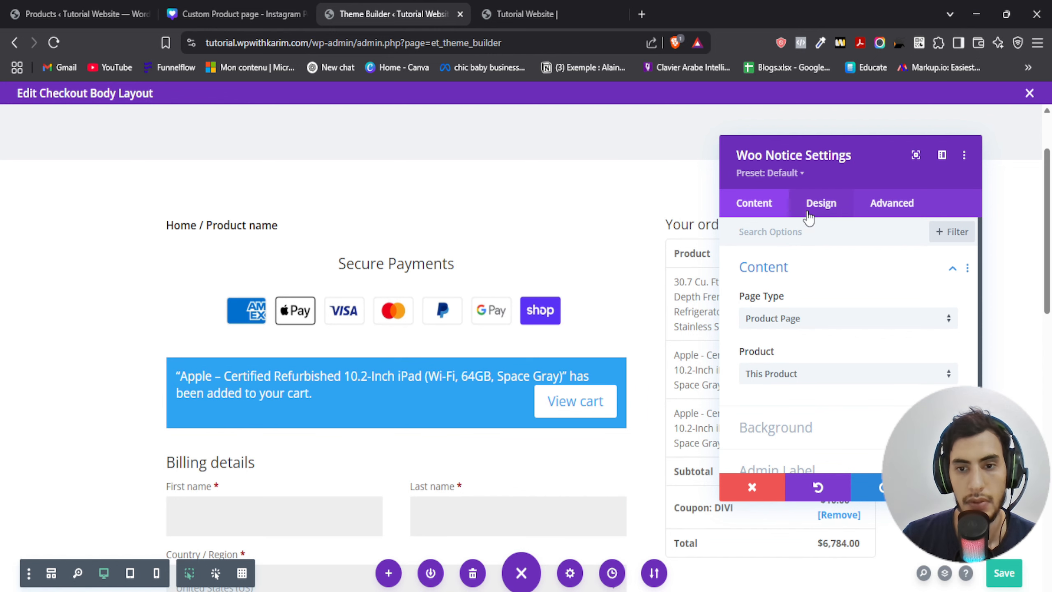
scroll(804, 400, down, 2)
click(780, 352)
click(782, 357)
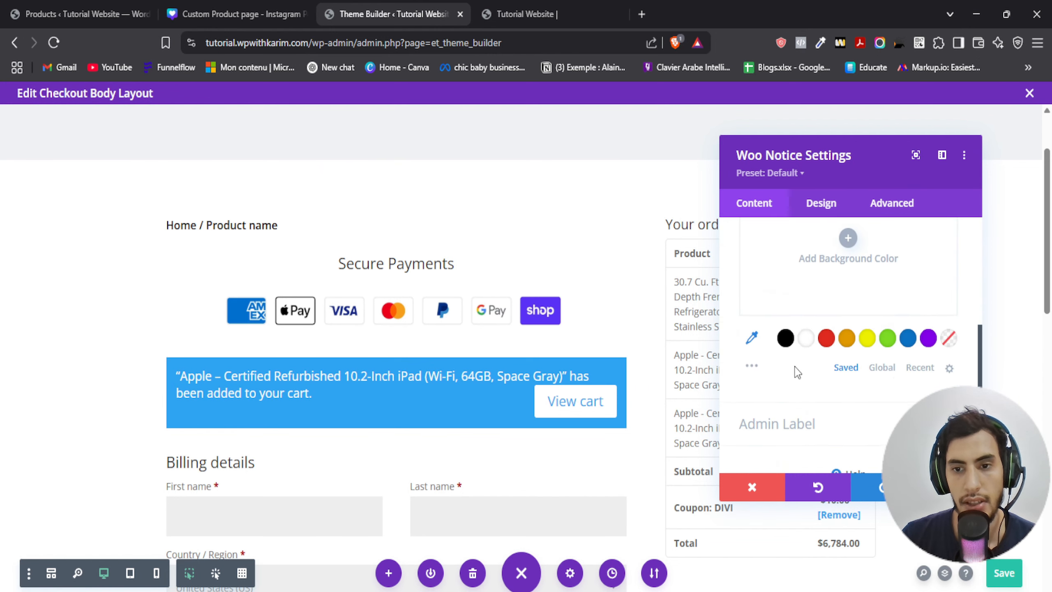
click(826, 338)
- Copy the logo colour #36C9B7 from the Canva colour sheet and apply it as the Woo Notice background colour
click(309, 6)
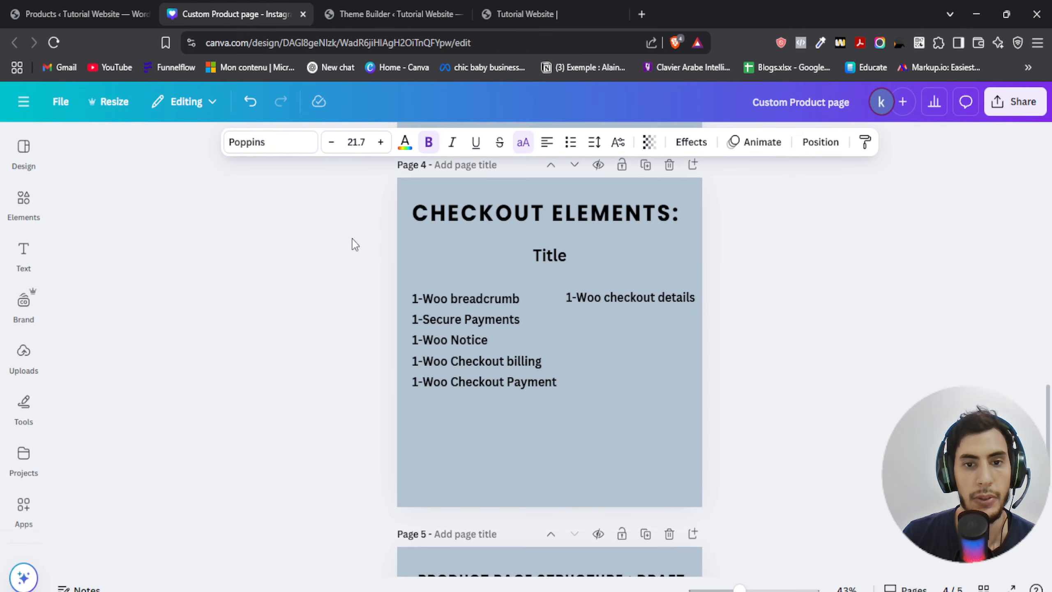
scroll(353, 237, up, 20)
scroll(352, 238, down, 5)
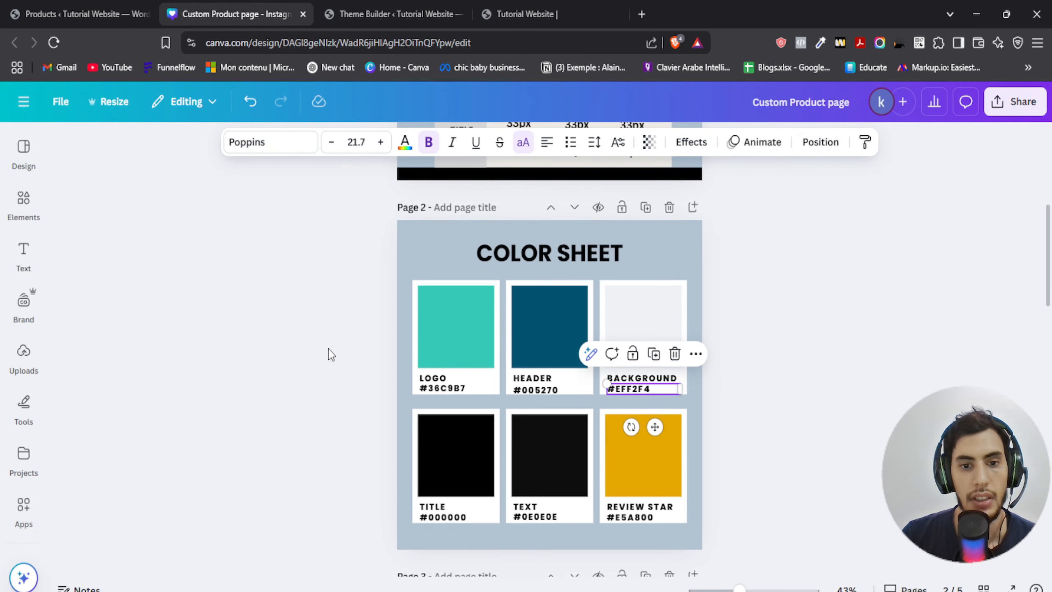
click(346, 15)
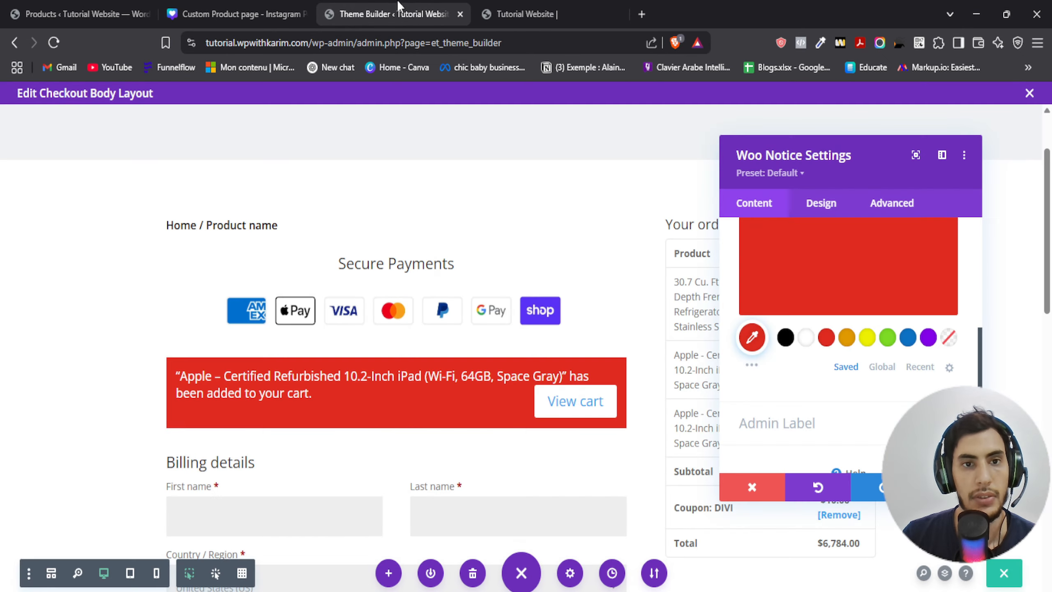
click(270, 8)
click(442, 387)
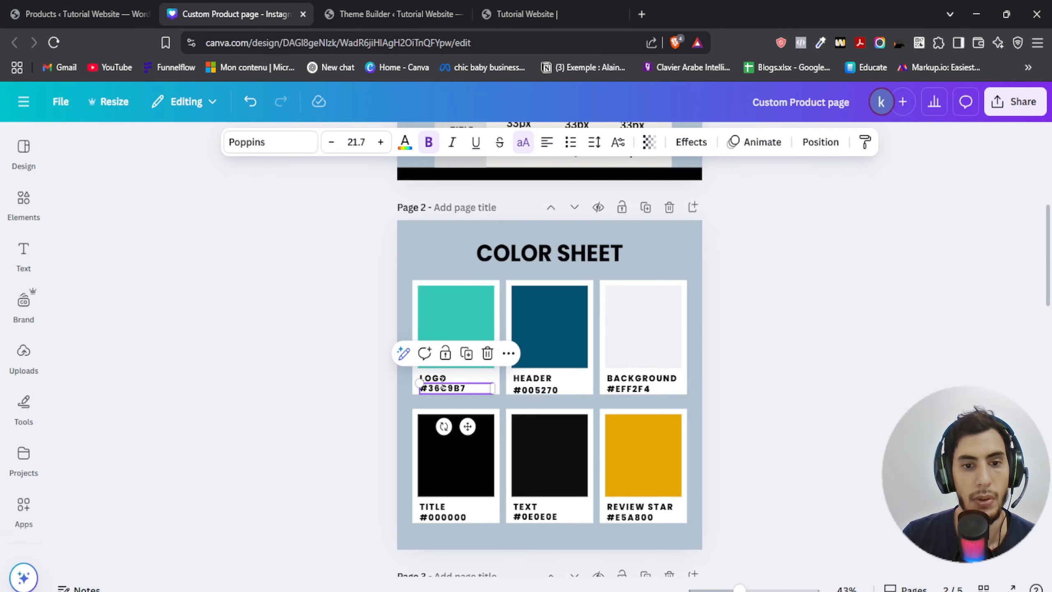
double_click(443, 387)
click(385, 14)
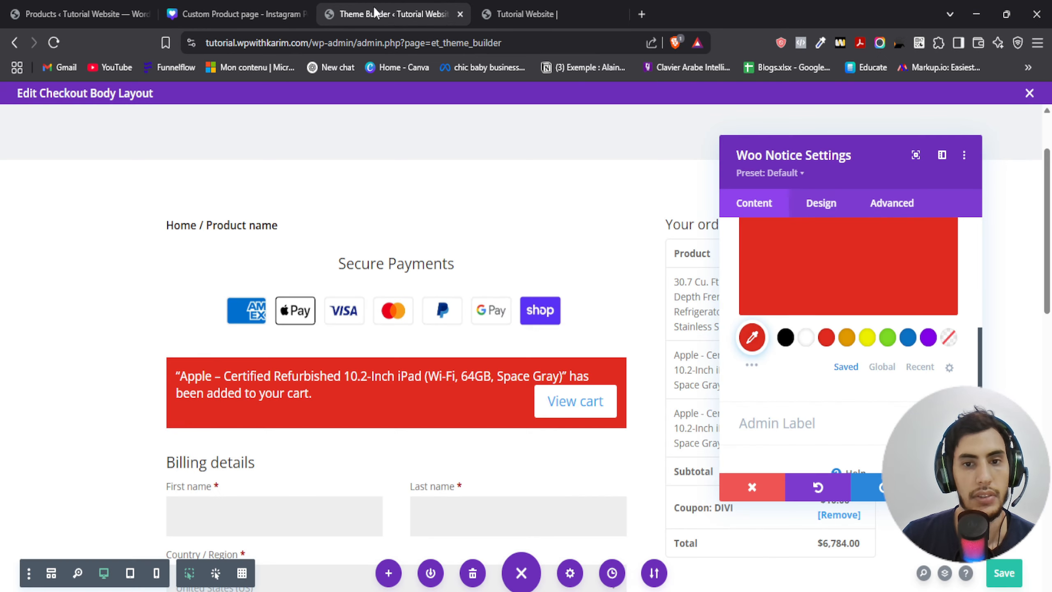
click(794, 265)
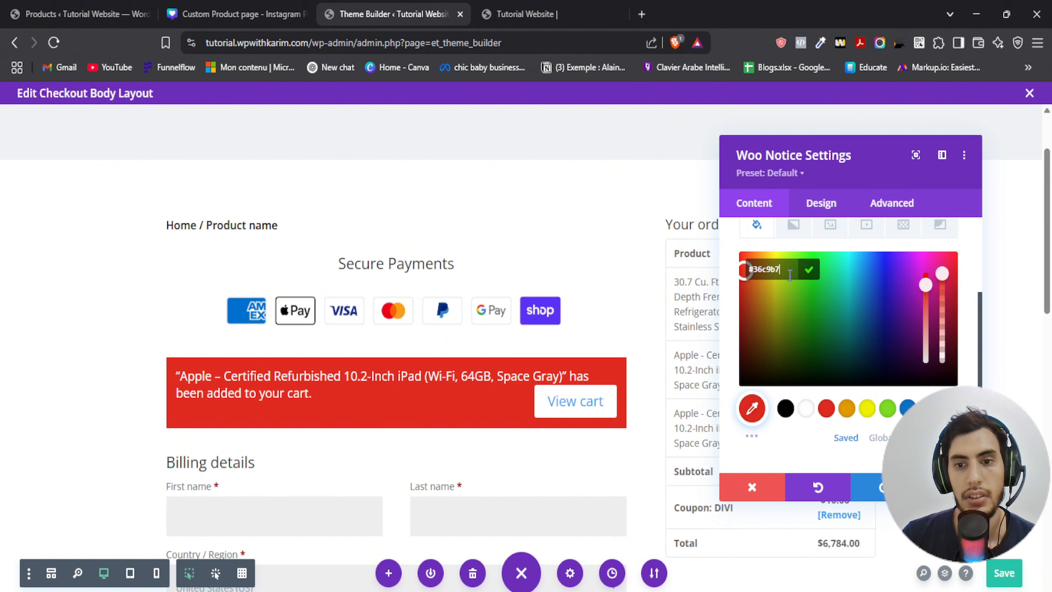
click(803, 278)
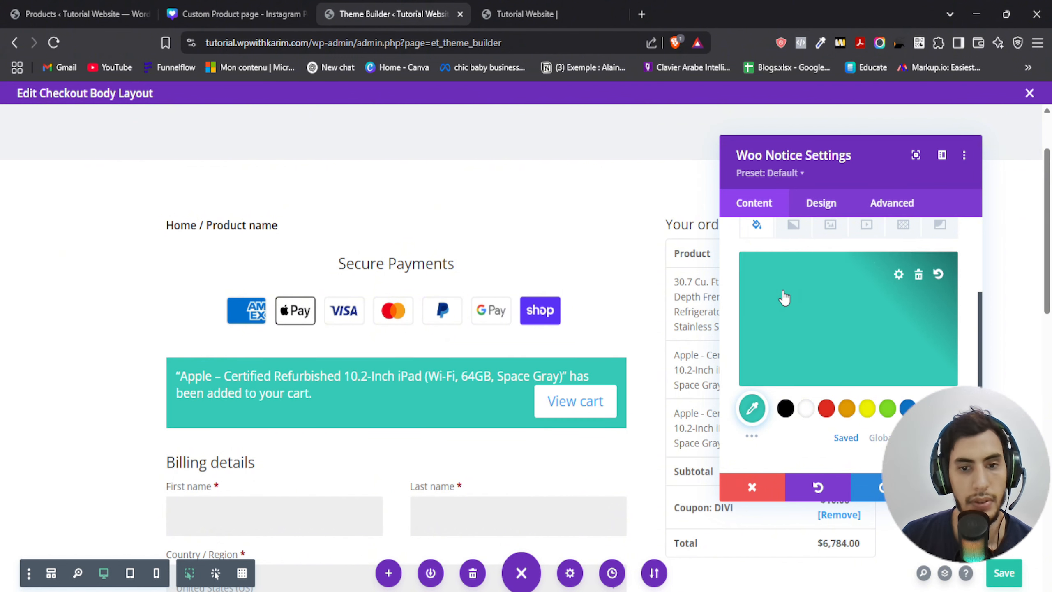
scroll(887, 390, down, 3)
scroll(818, 395, up, 5)
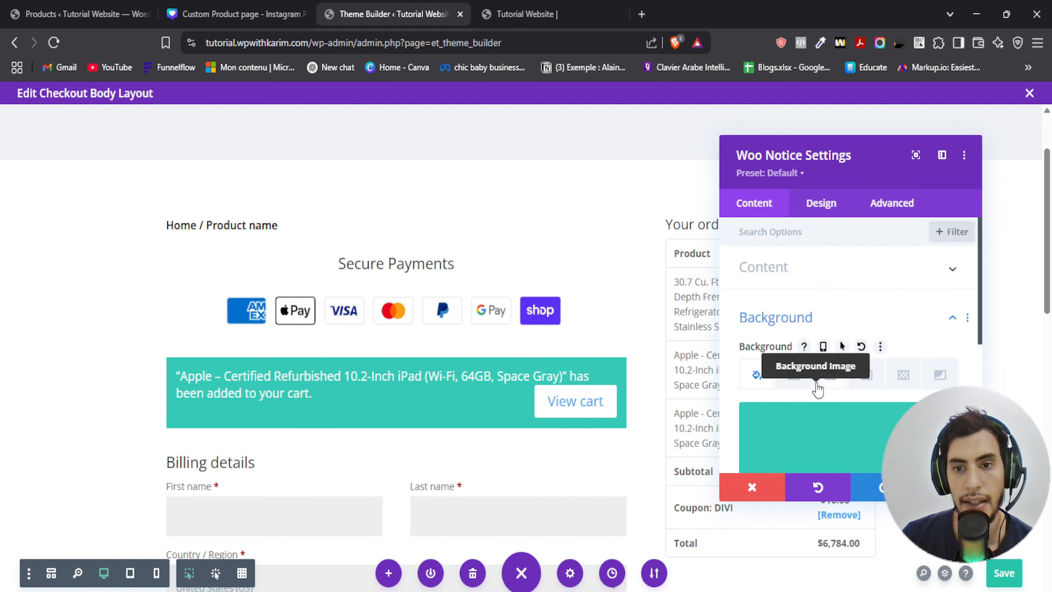
- Round the Woo Notice module's corners to 16px
click(821, 205)
scroll(786, 388, down, 5)
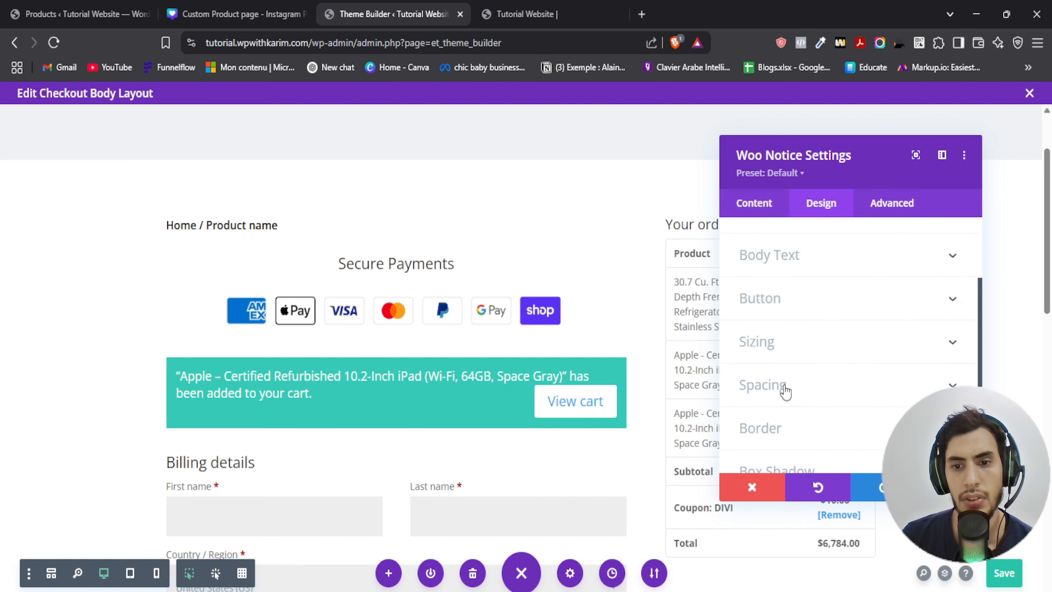
click(783, 359)
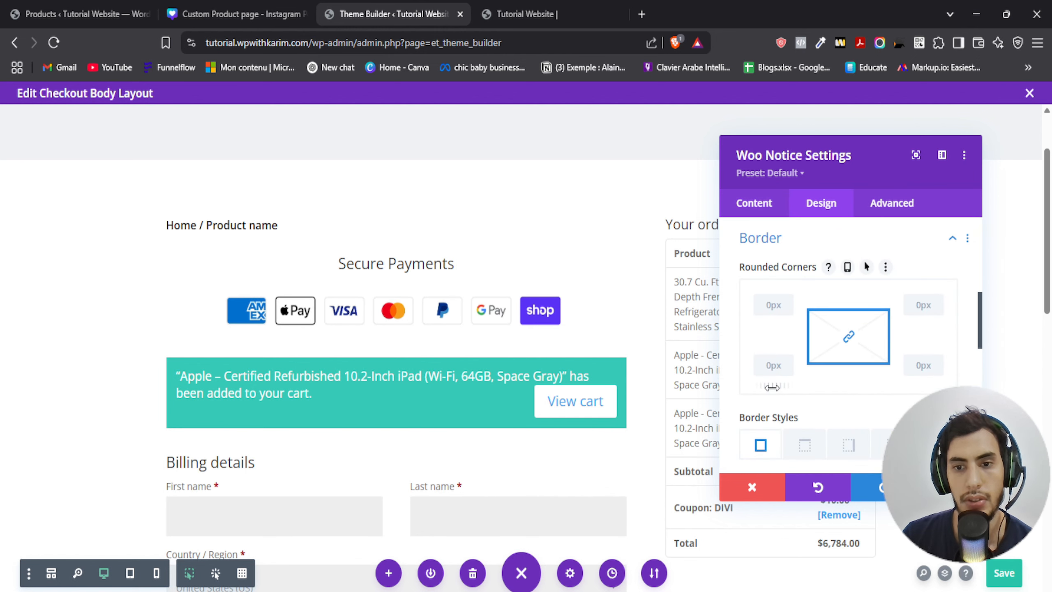
drag(778, 388, 777, 389)
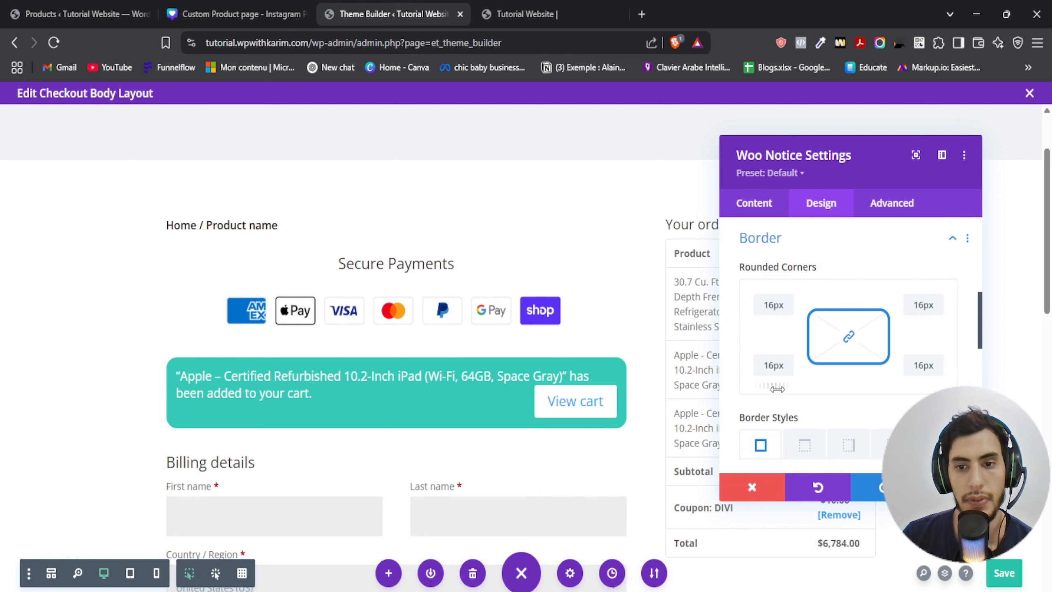
- Set the Woo Notice corners to 15px and enable custom styles for its button
click(787, 362)
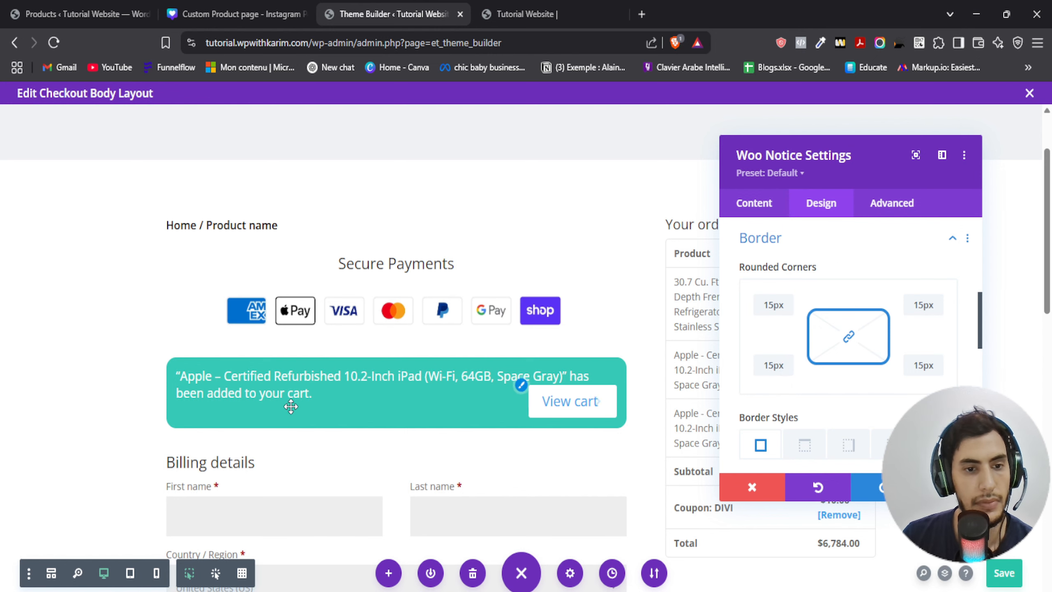
click(522, 390)
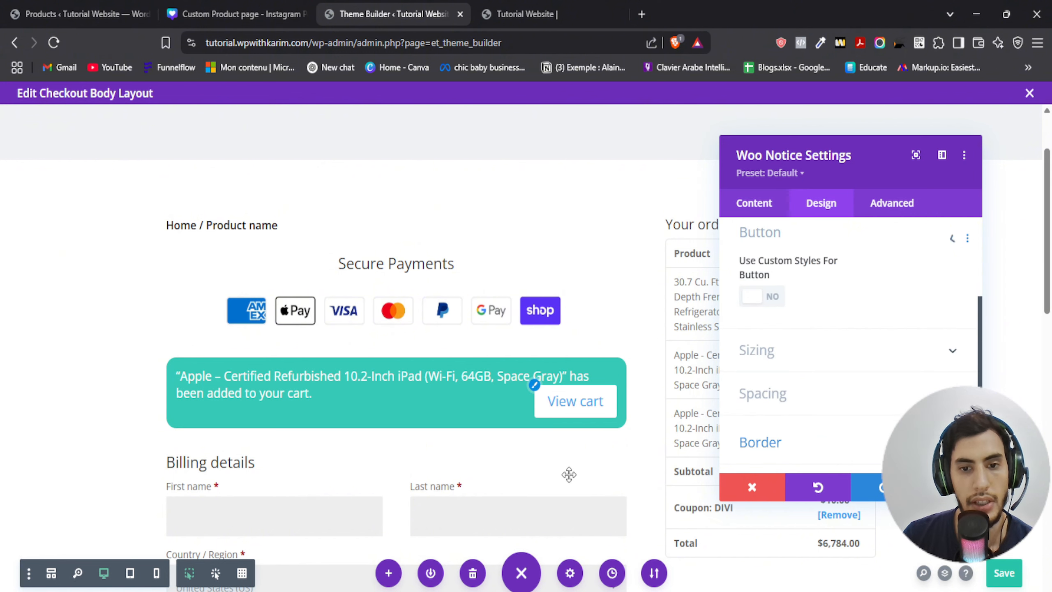
click(759, 303)
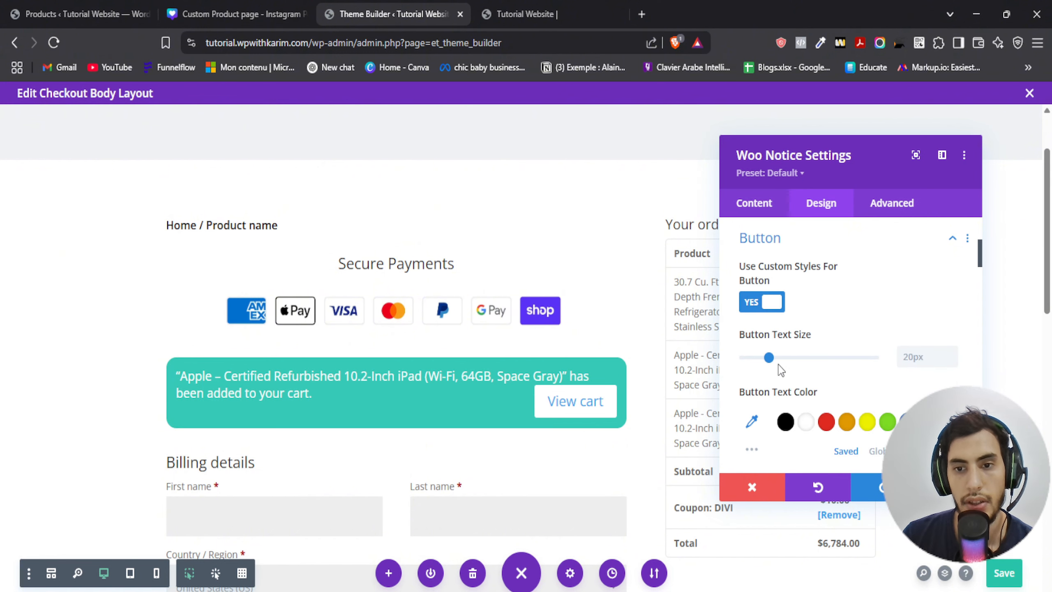
- Set the Woo Notice button font weight to Semi Bold and save the module settings
scroll(791, 331, down, 2)
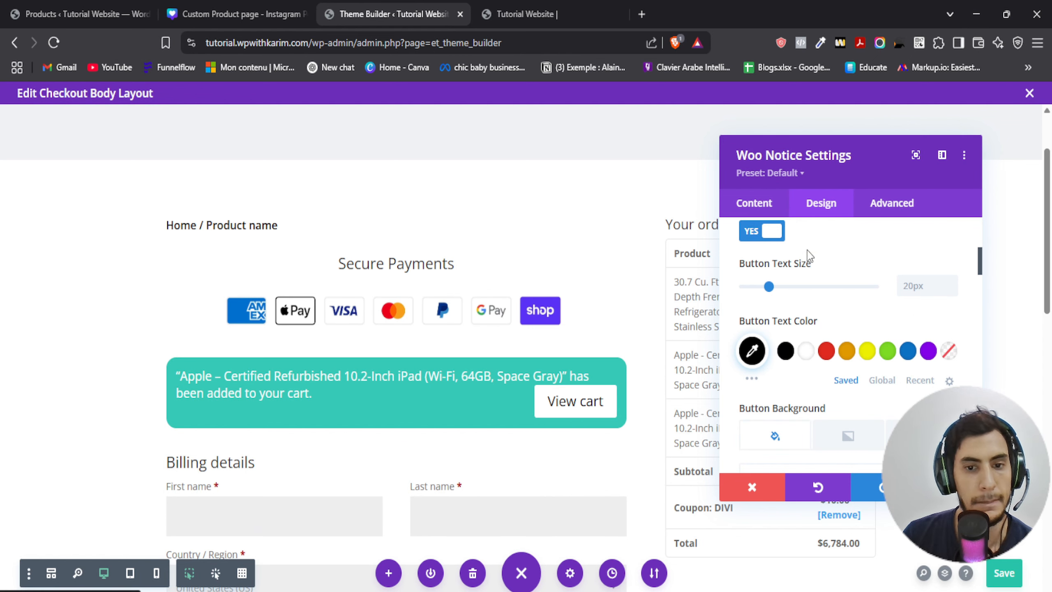
scroll(800, 299, down, 5)
scroll(808, 380, down, 7)
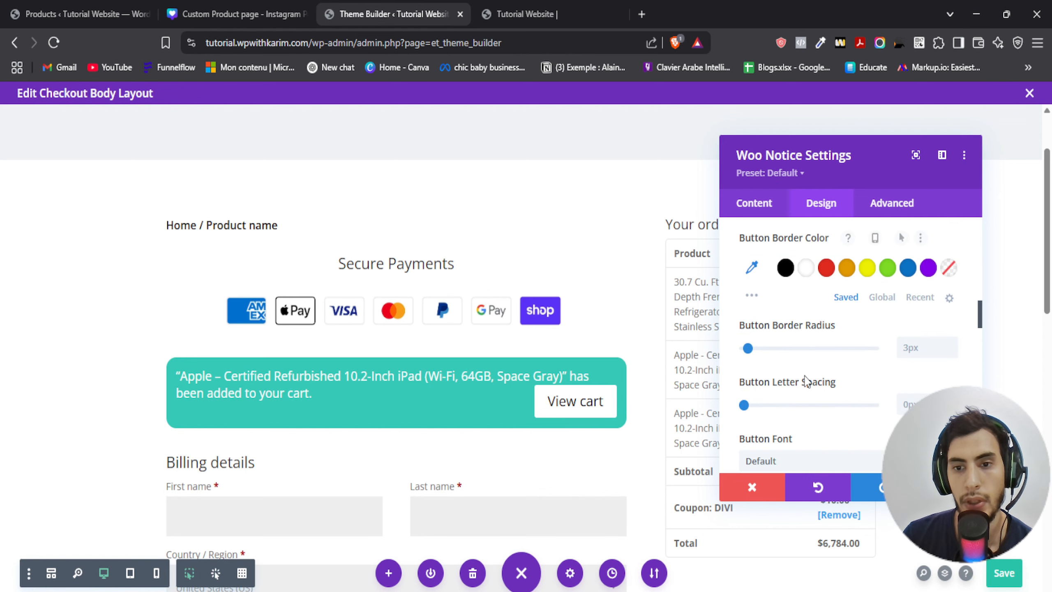
click(772, 382)
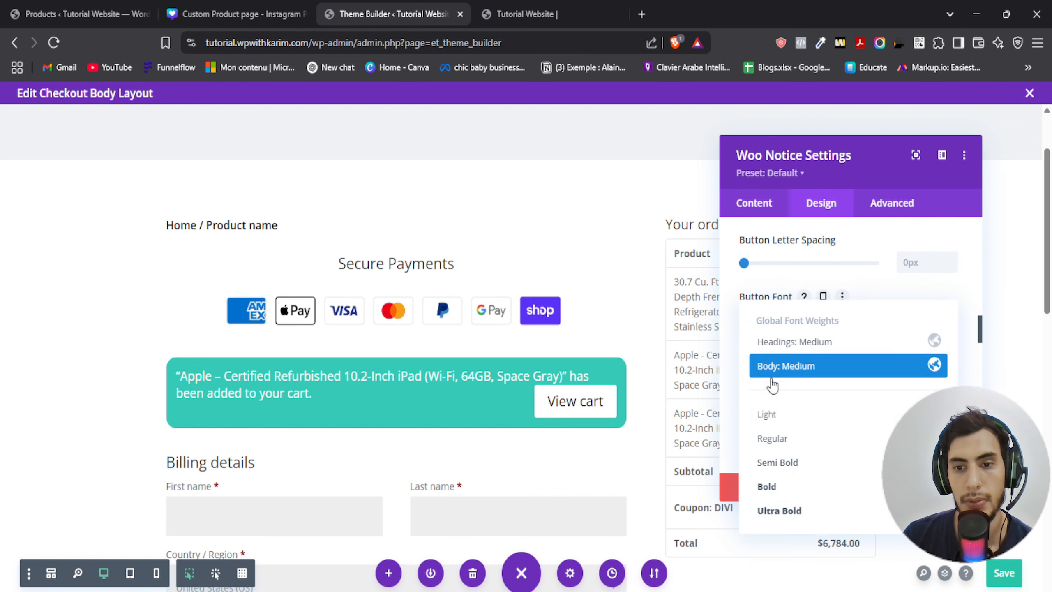
click(779, 465)
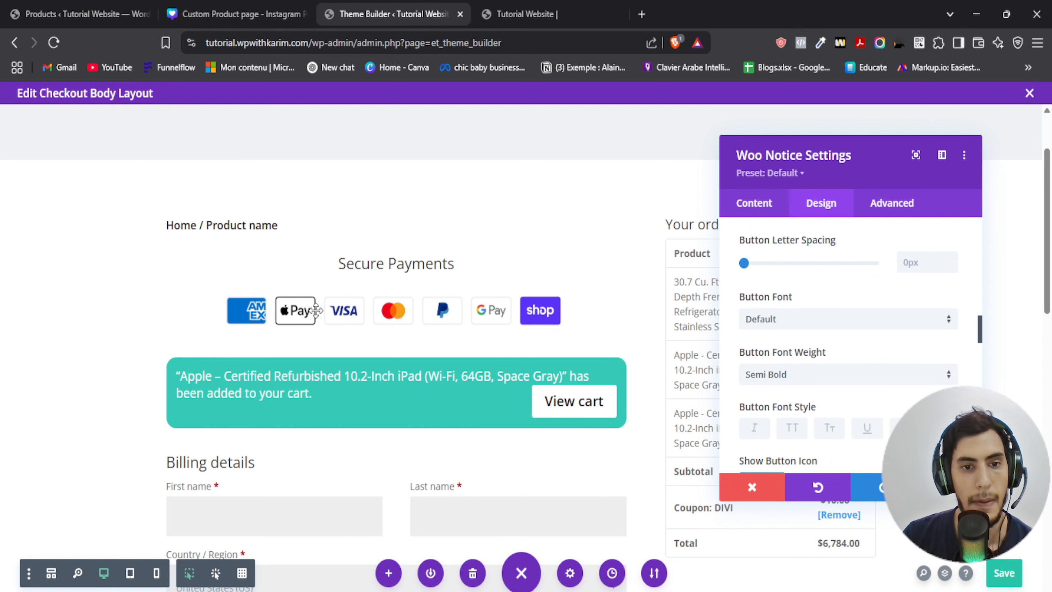
scroll(260, 370, down, 3)
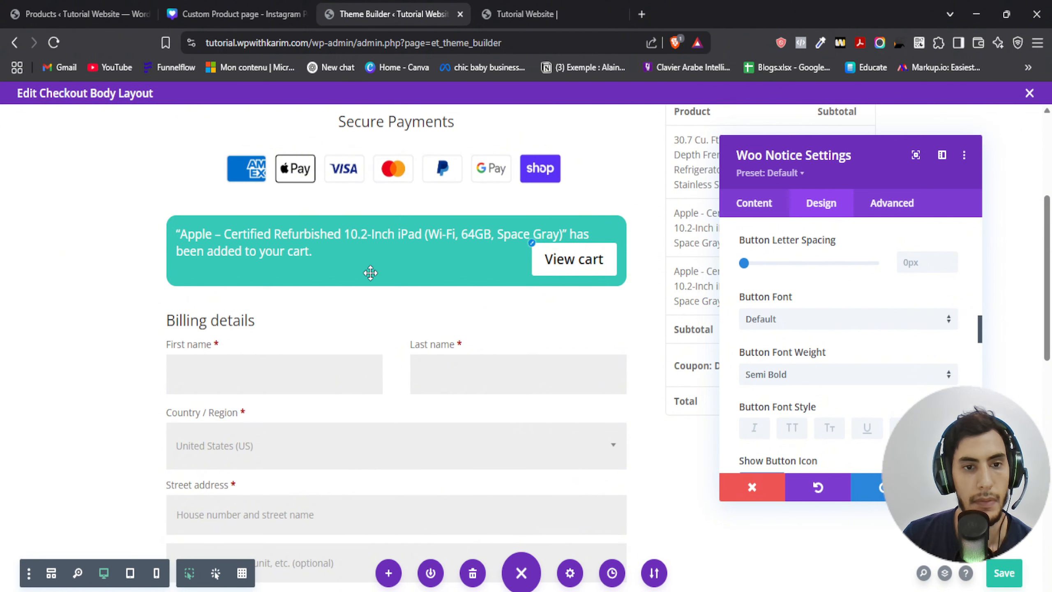
click(949, 487)
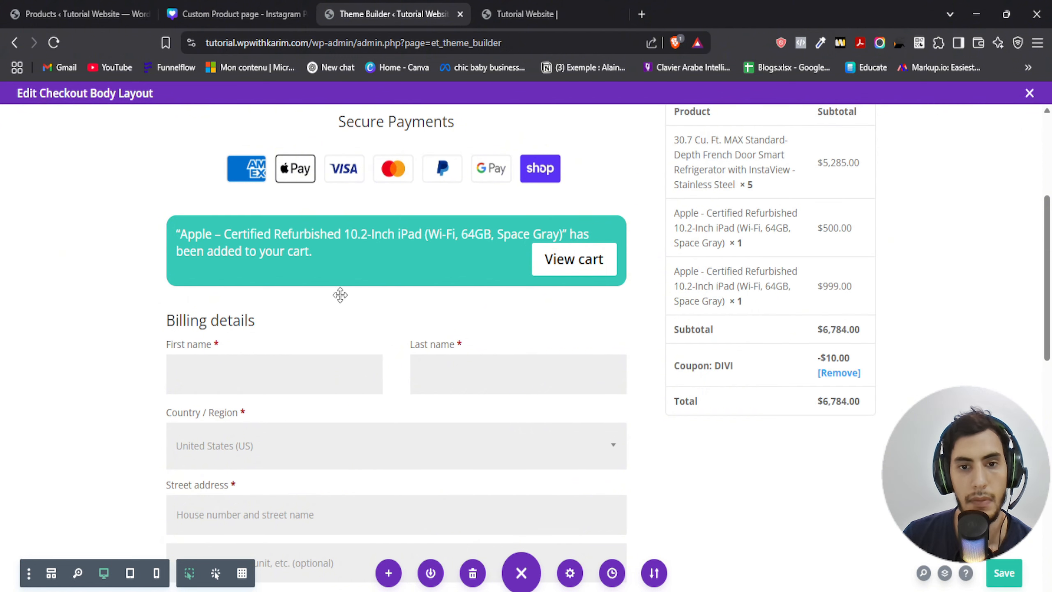
- Set the payment icons image's bottom margin to 0px and bottom padding to 10px, then save
mouse_move(355, 226)
scroll(328, 281, up, 4)
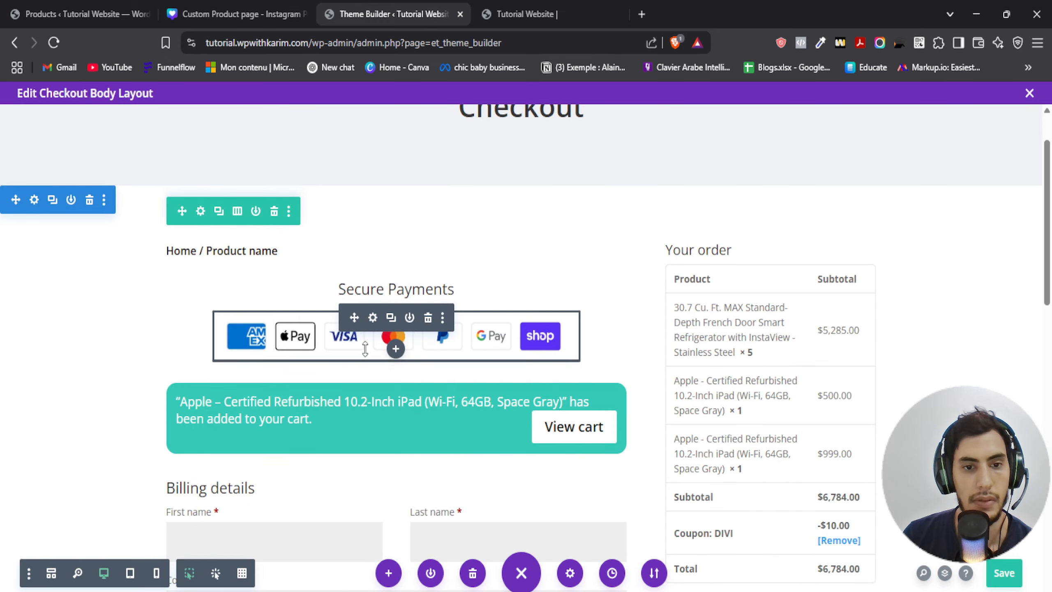
click(373, 318)
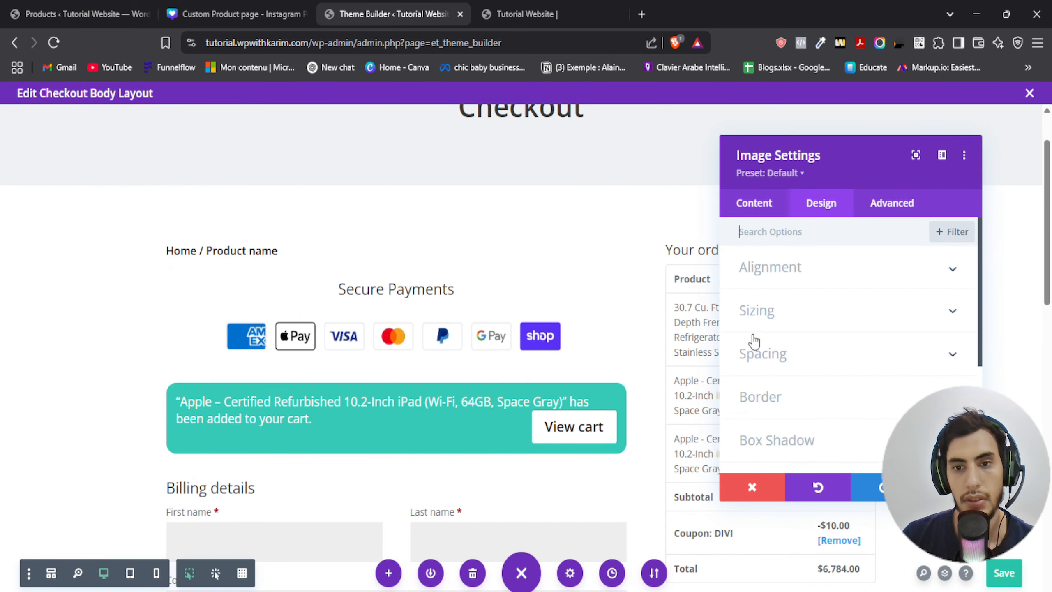
click(778, 364)
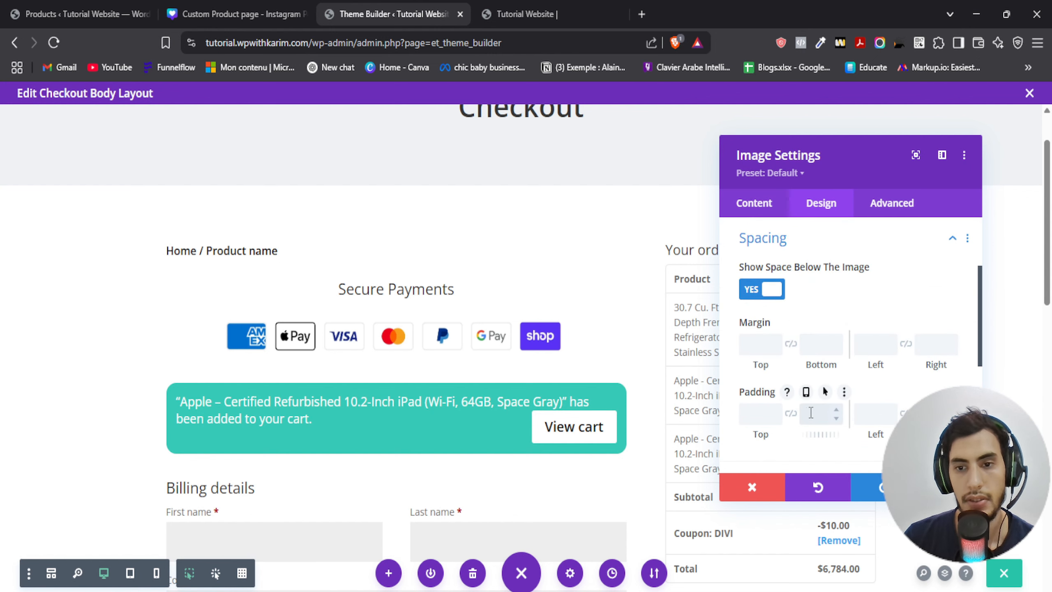
click(816, 343)
text(0)
click(813, 413)
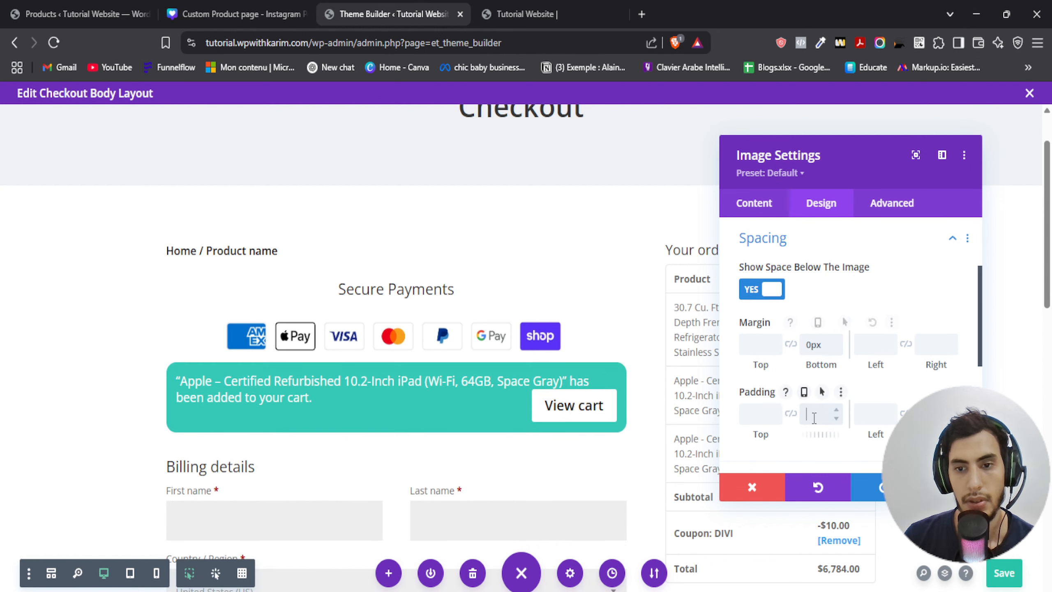
text(10)
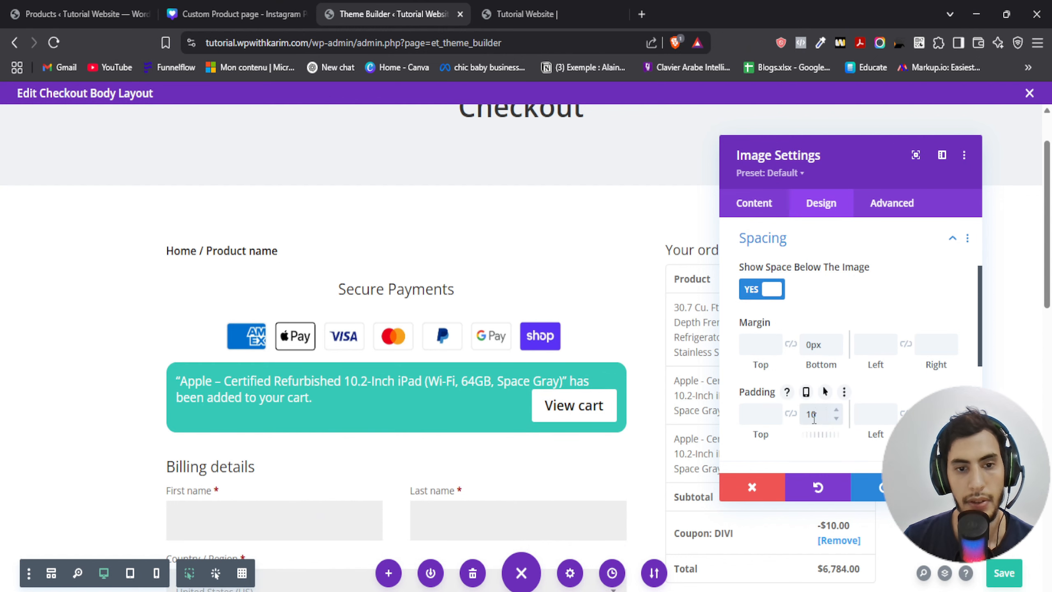
text(px)
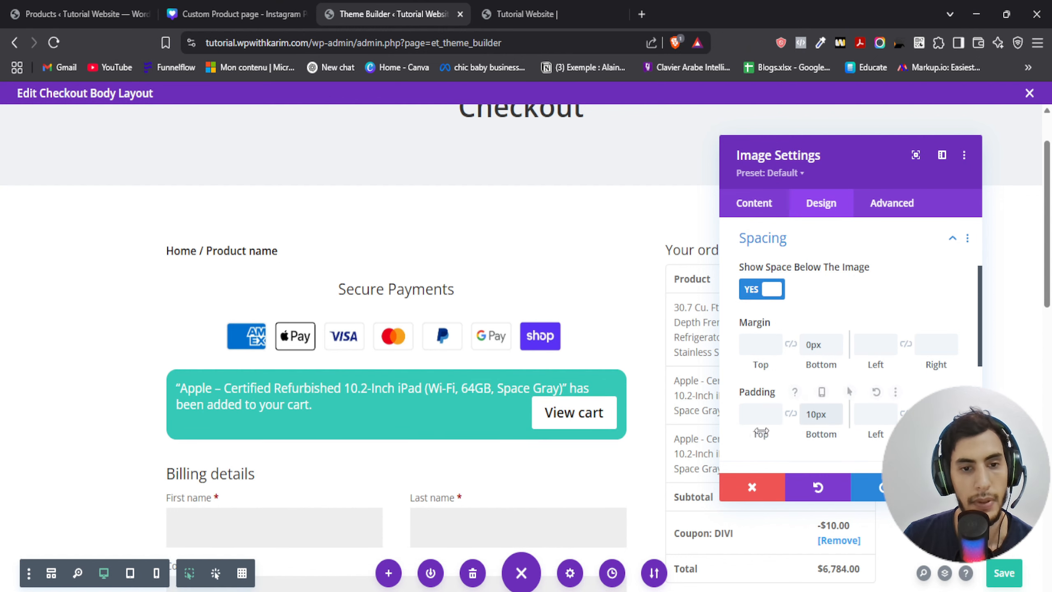
click(948, 487)
- Open the billing details module's settings and browse its design options
scroll(167, 413, down, 3)
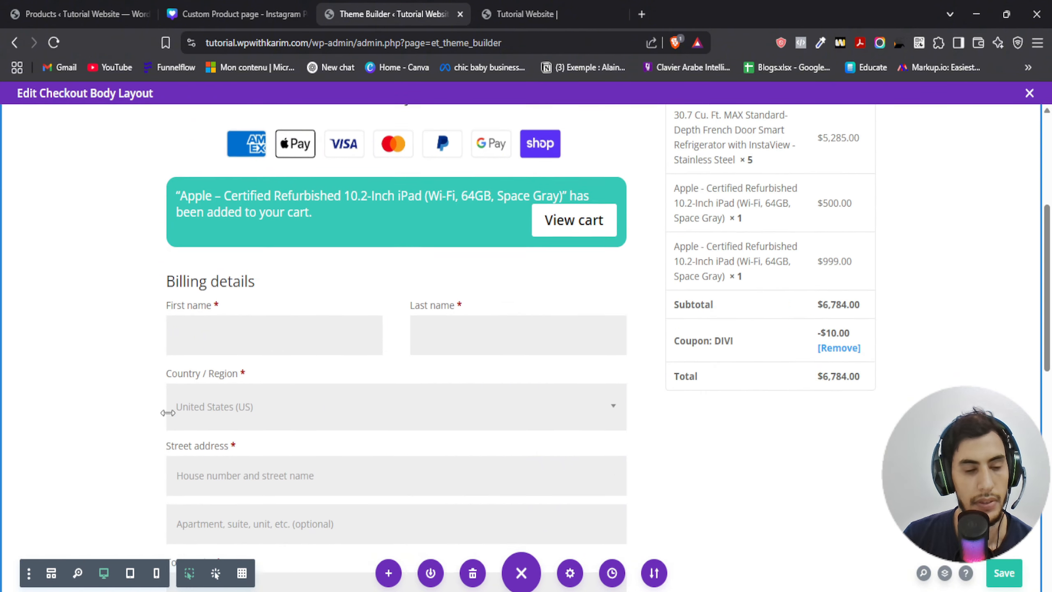
scroll(282, 329, down, 6)
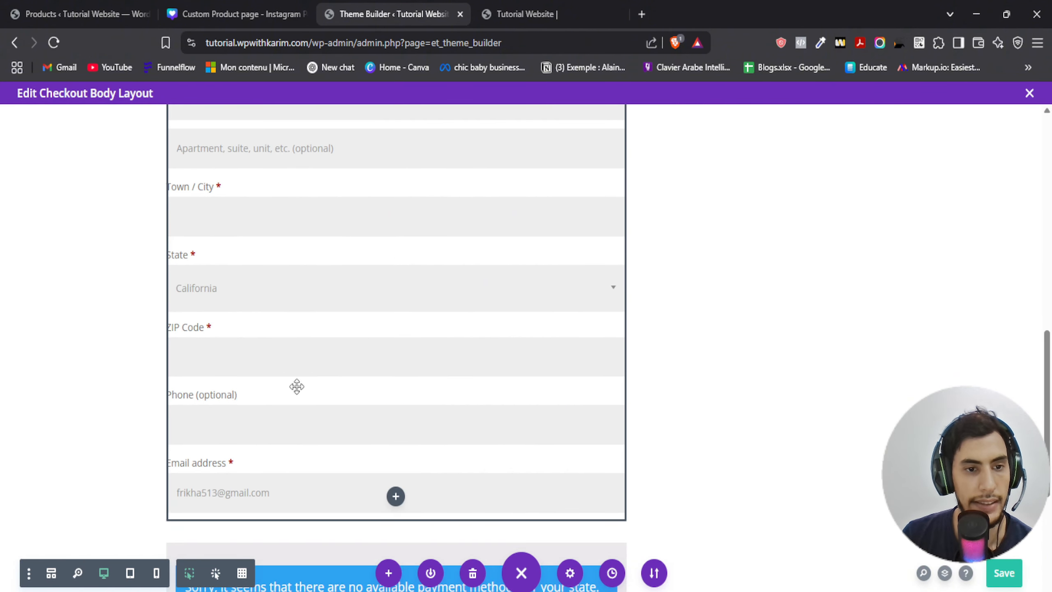
scroll(296, 385, up, 6)
click(371, 289)
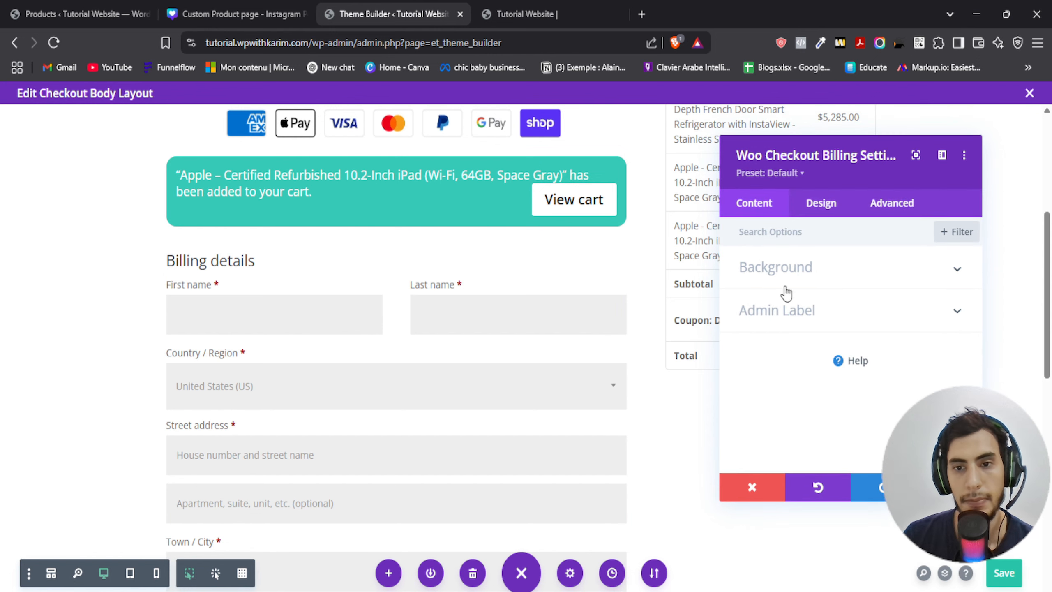
click(818, 207)
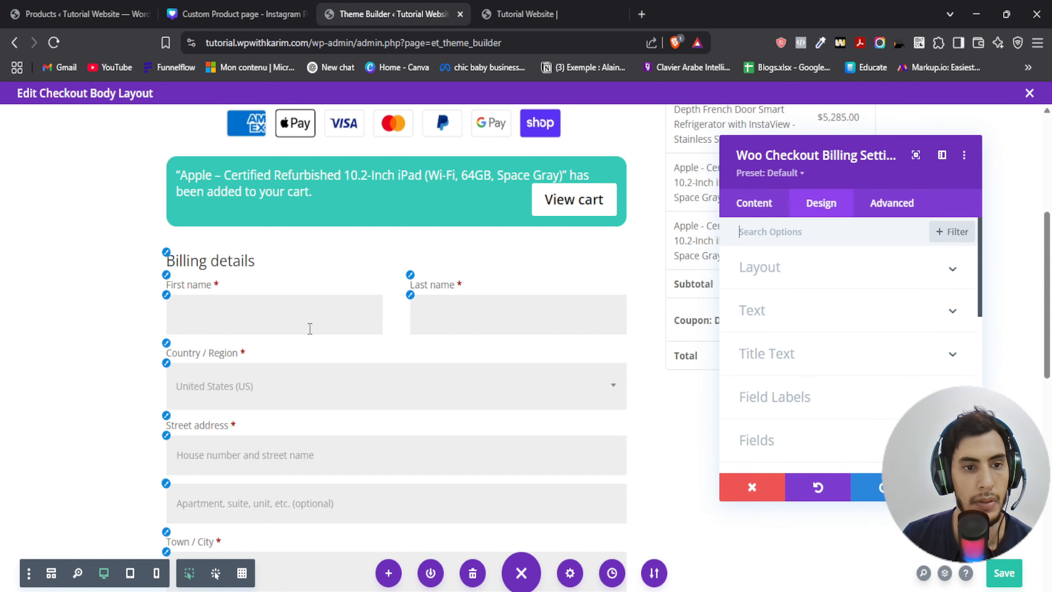
scroll(418, 387, down, 3)
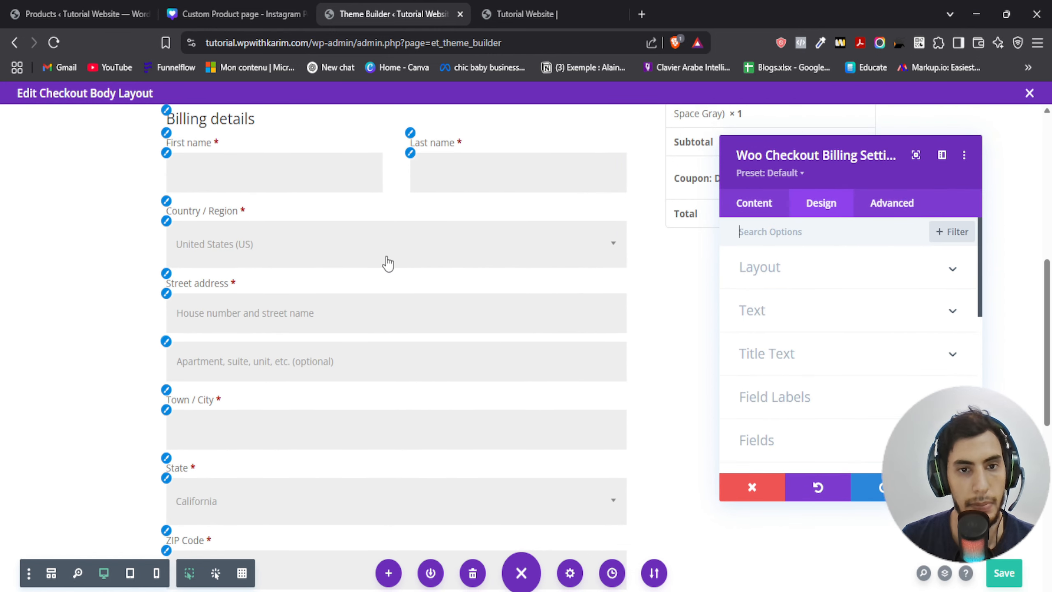
scroll(387, 266, up, 6)
key(Escape)
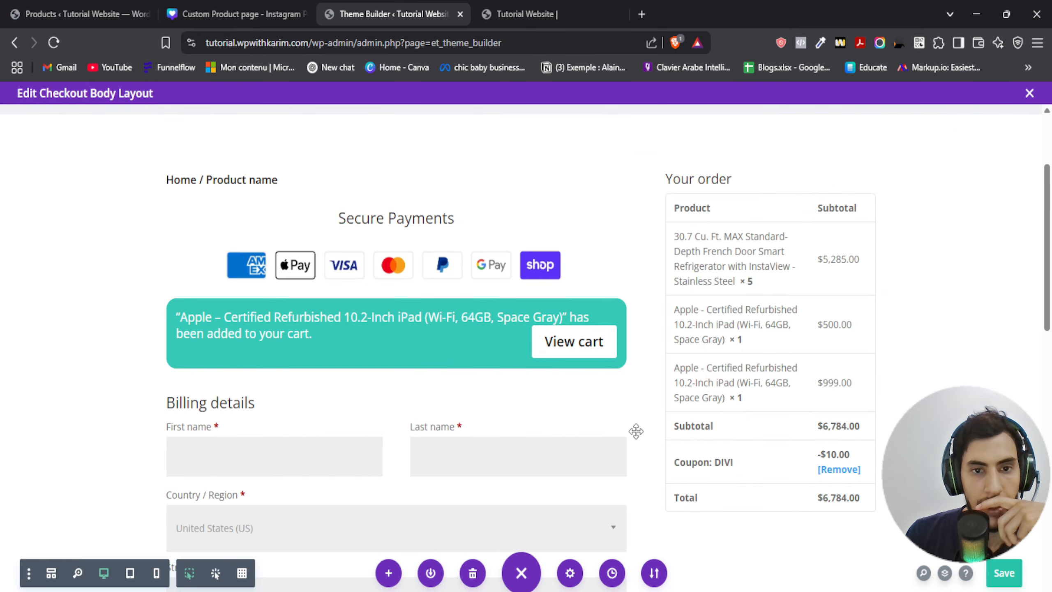
- Copy the background colour #EFF2F4 from the Canva colour sheet and apply it as the section background, then save
scroll(122, 294, up, 3)
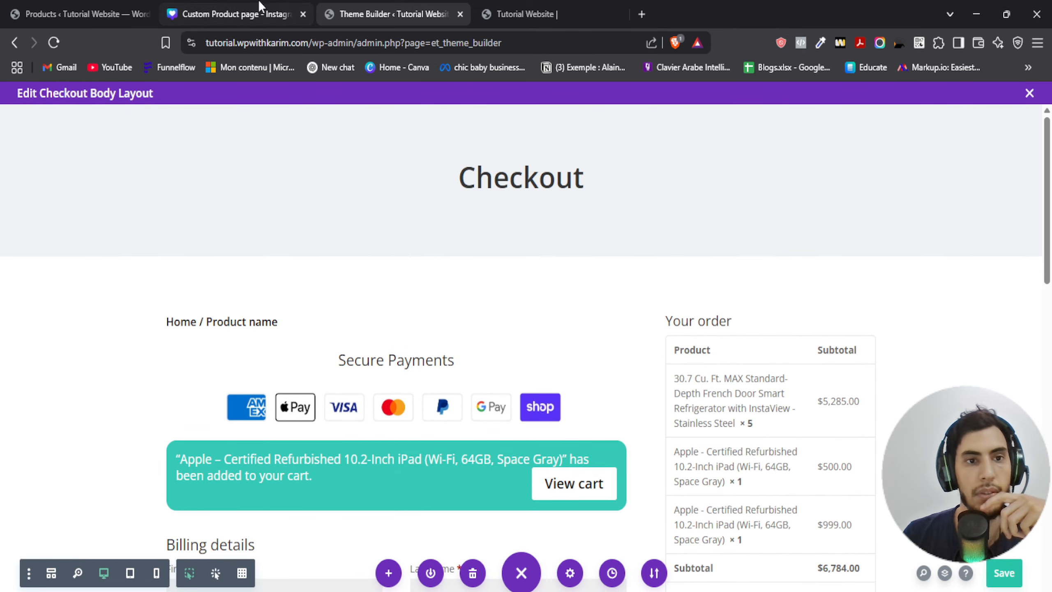
click(248, 12)
double_click(653, 390)
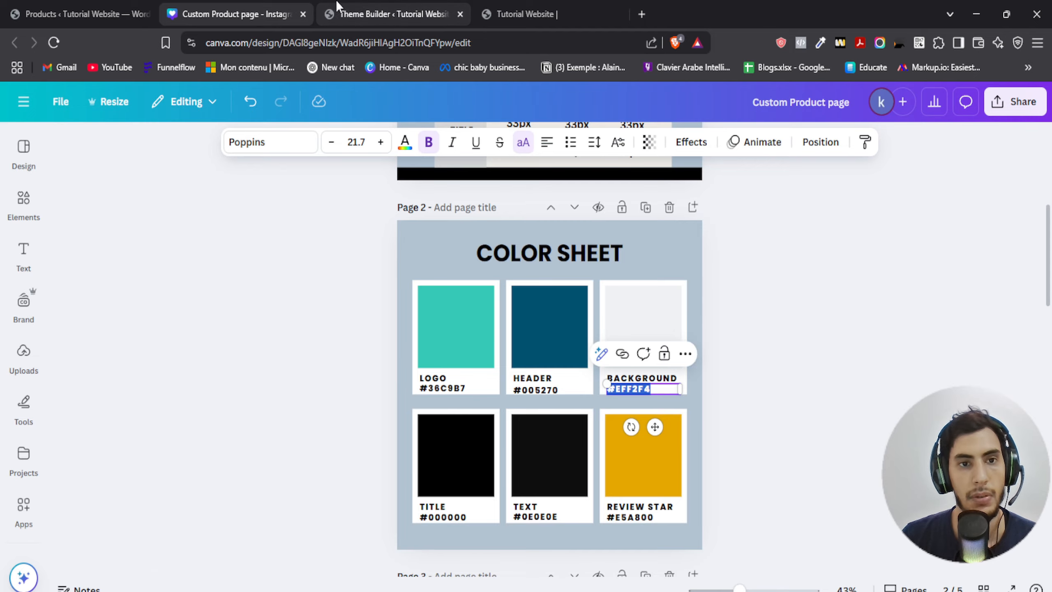
click(344, 14)
click(34, 271)
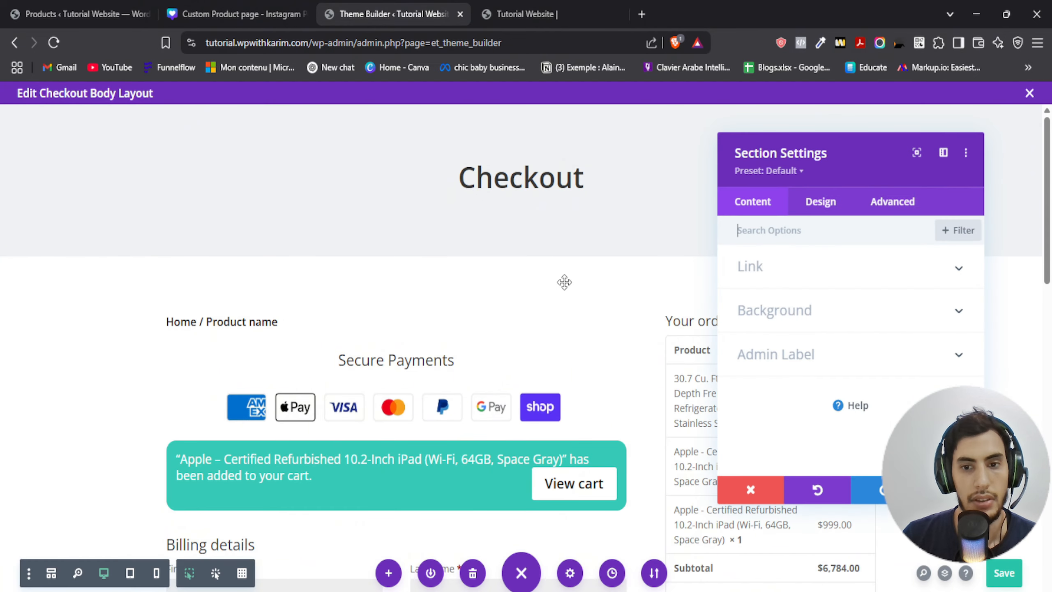
click(783, 313)
click(813, 372)
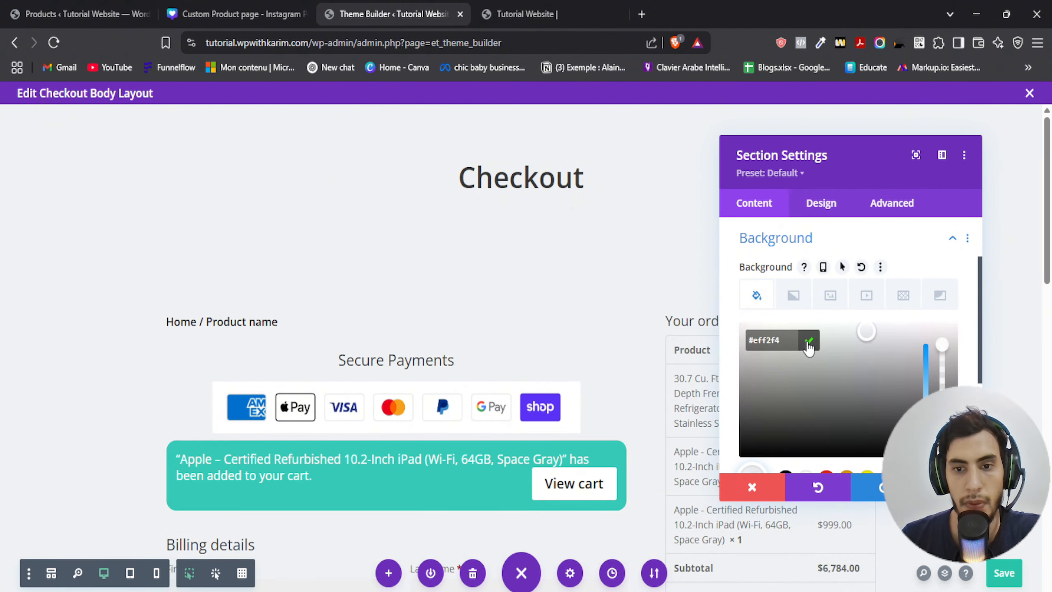
click(809, 345)
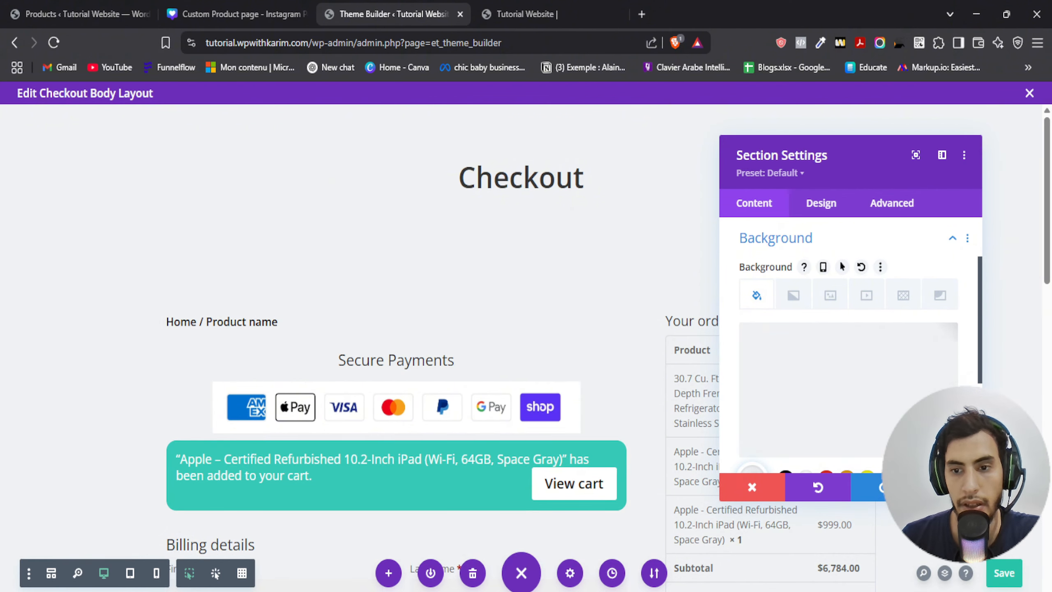
click(941, 487)
- Set the billing details module's background colour to white #ffffff
scroll(745, 410, down, 3)
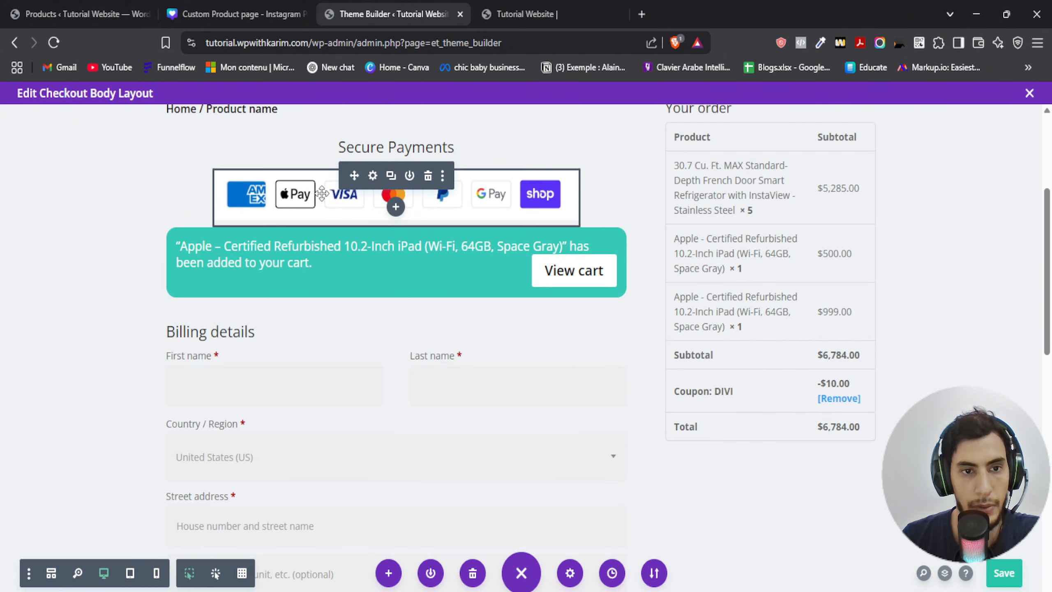
scroll(592, 254, down, 3)
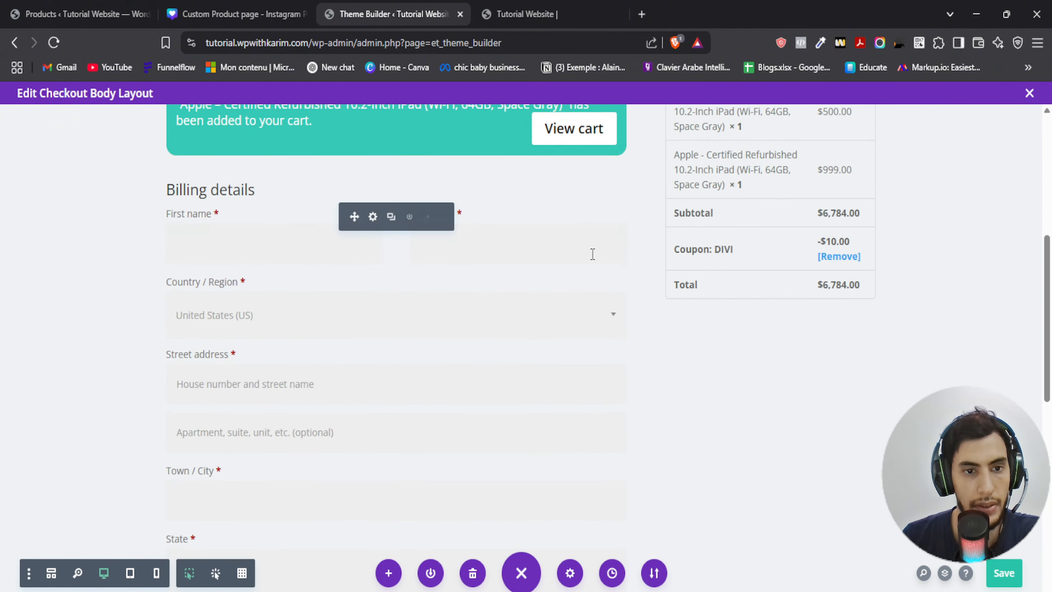
click(371, 218)
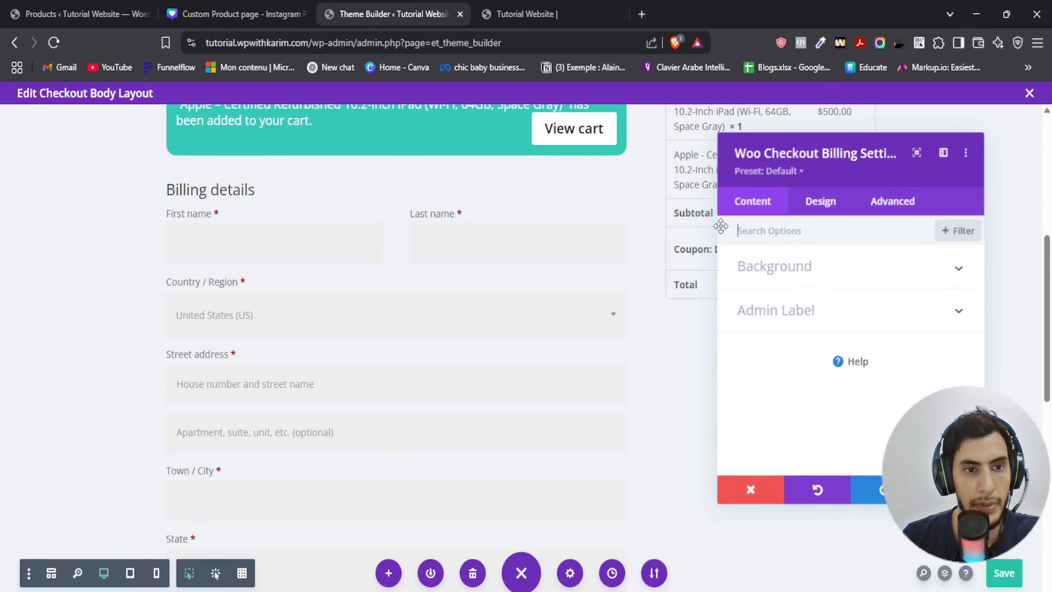
click(782, 270)
click(802, 412)
drag(839, 404, 686, 327)
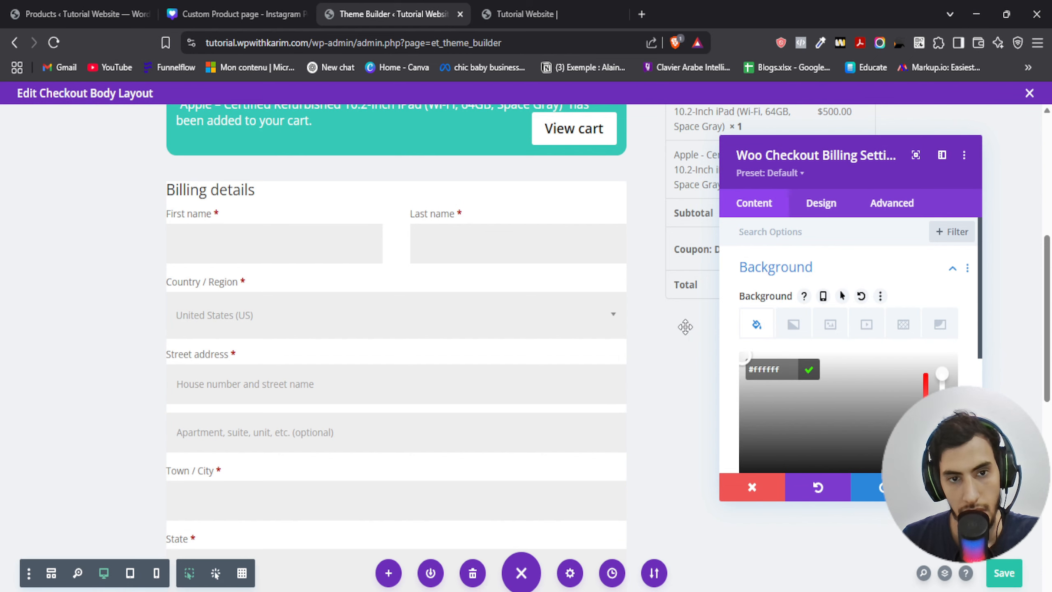
- Set the billing details module's padding to 30px top and bottom and 20px left and right
click(889, 205)
click(807, 206)
scroll(800, 348, down, 3)
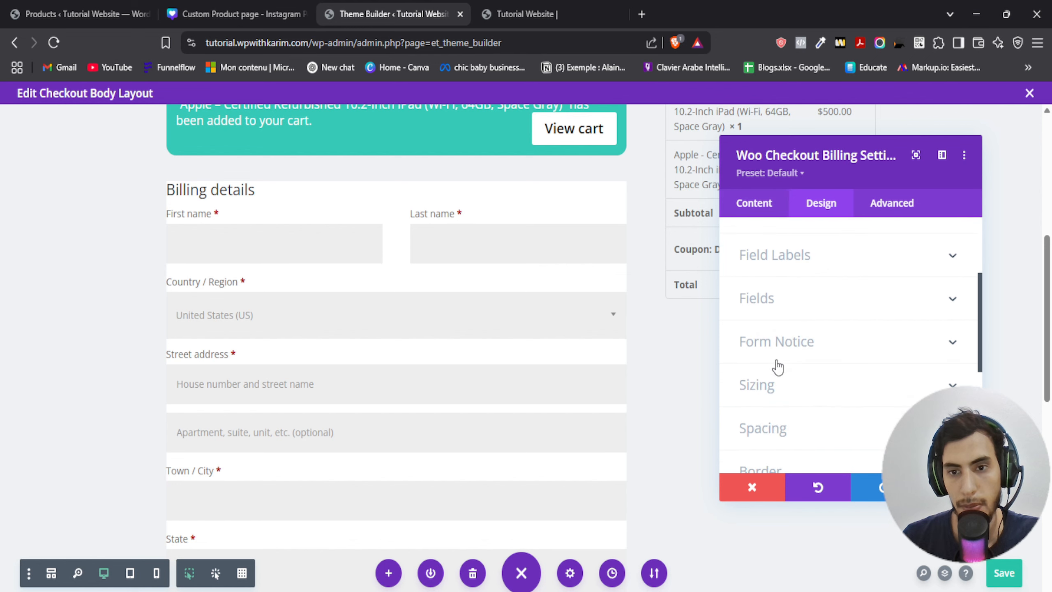
scroll(804, 362, up, 3)
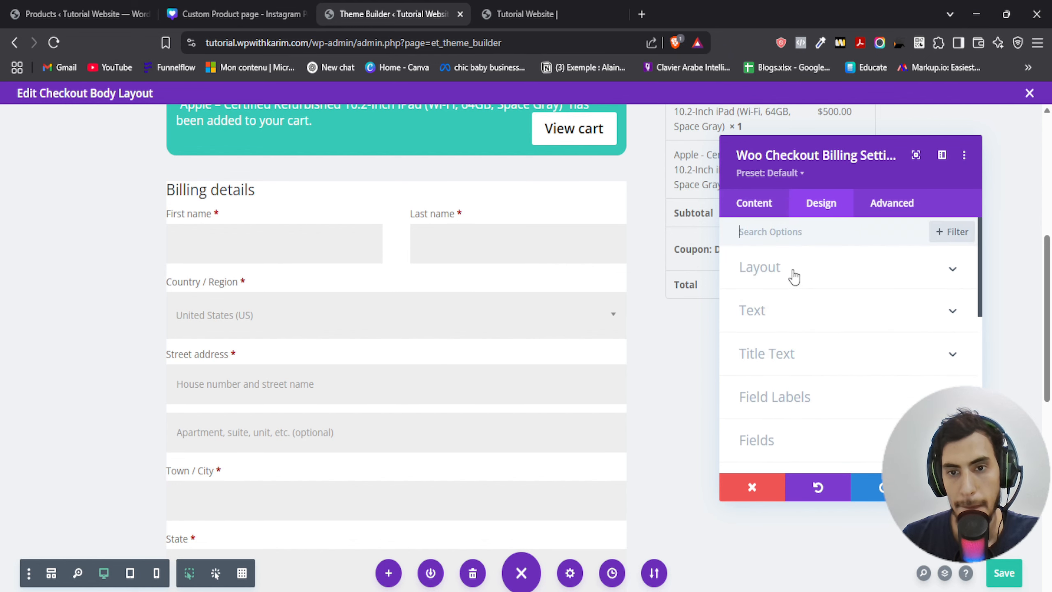
click(759, 207)
scroll(788, 315, down, 5)
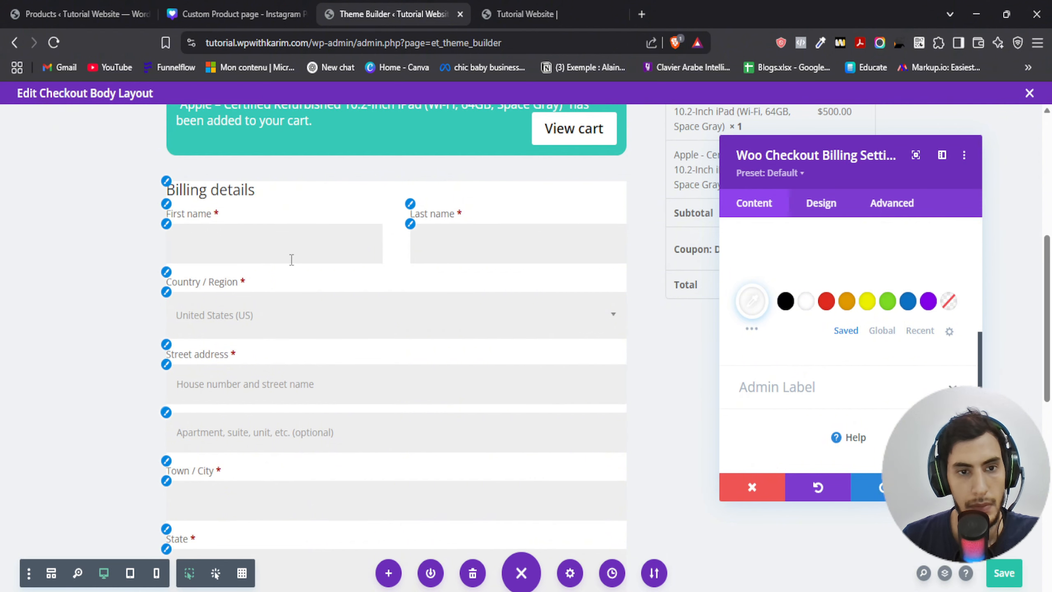
click(825, 203)
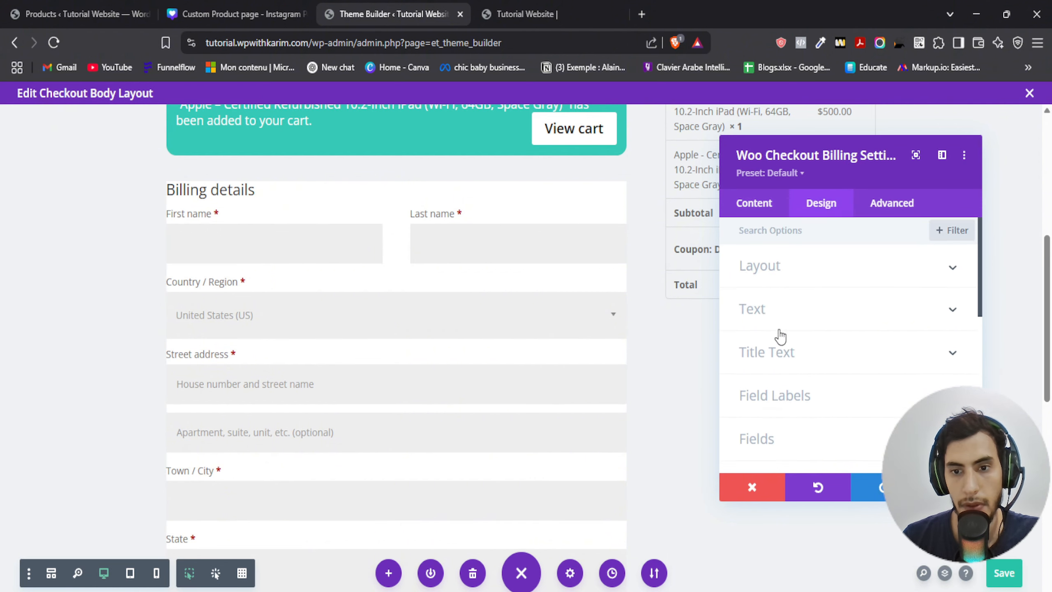
scroll(770, 324, down, 3)
scroll(785, 350, down, 3)
click(789, 359)
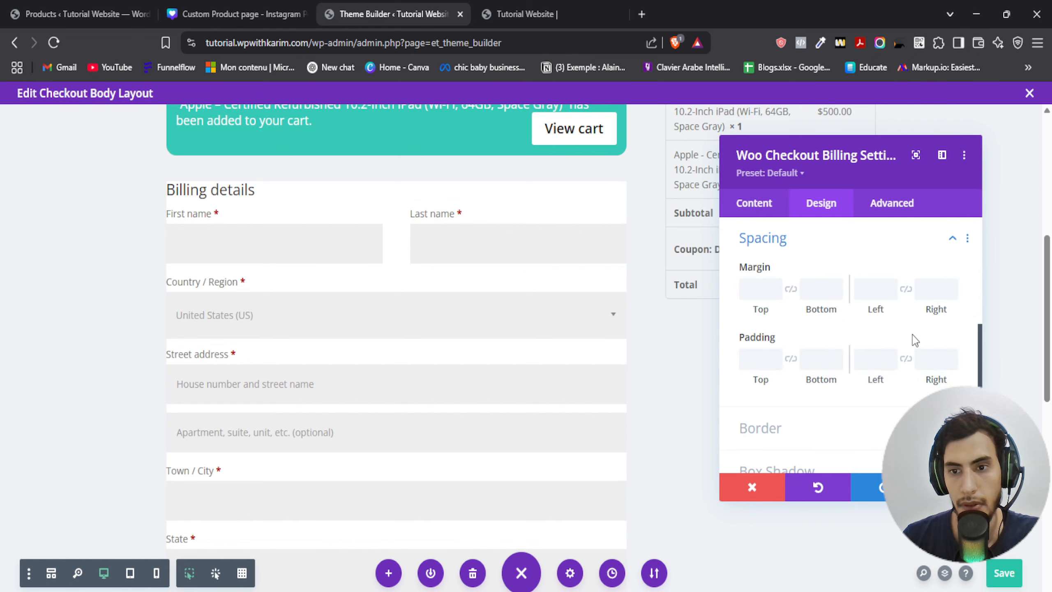
click(938, 354)
text(20px)
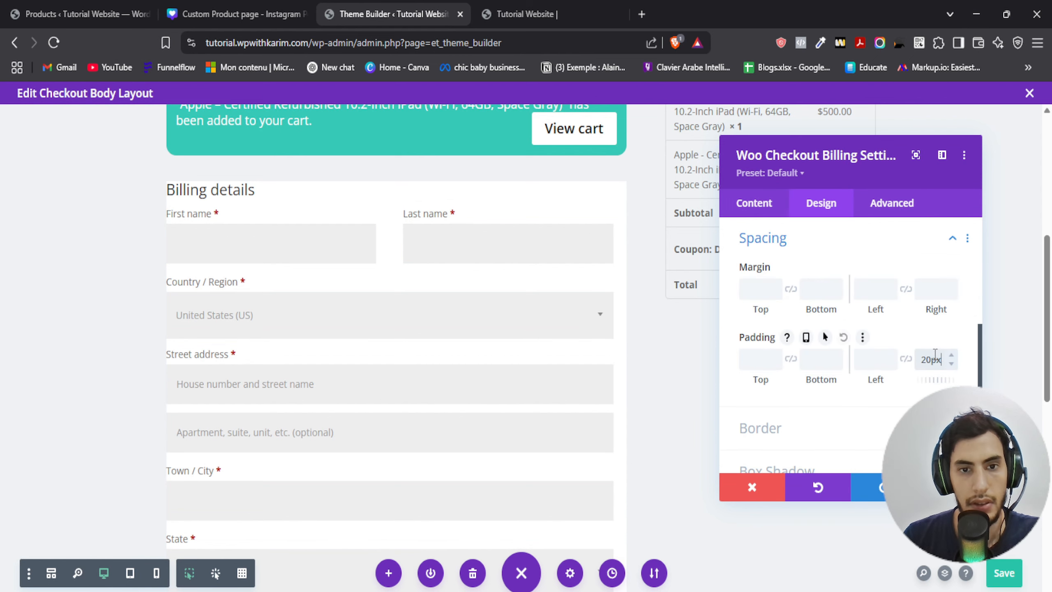
click(905, 359)
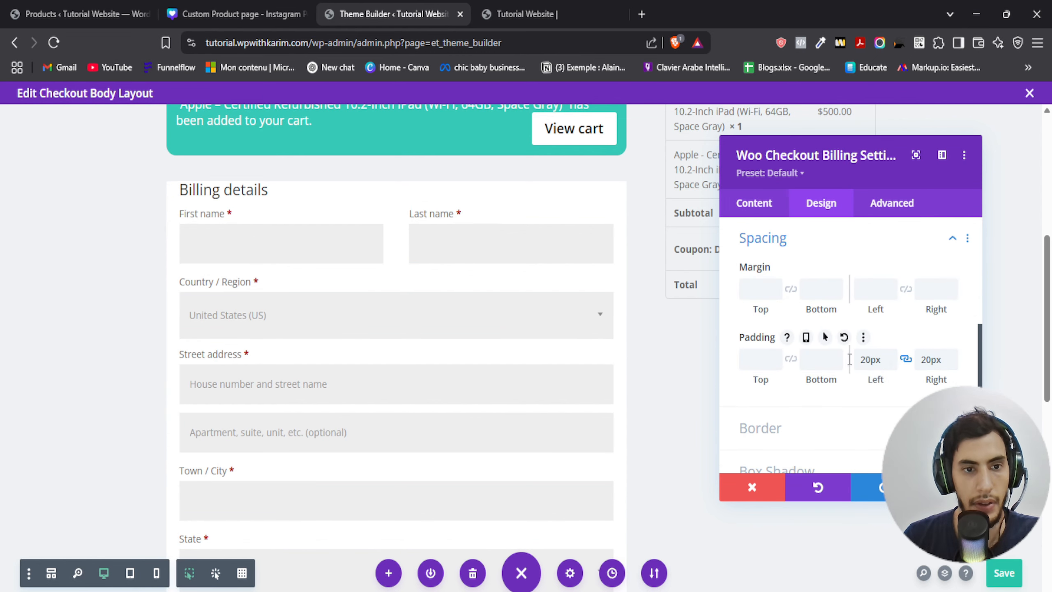
click(752, 359)
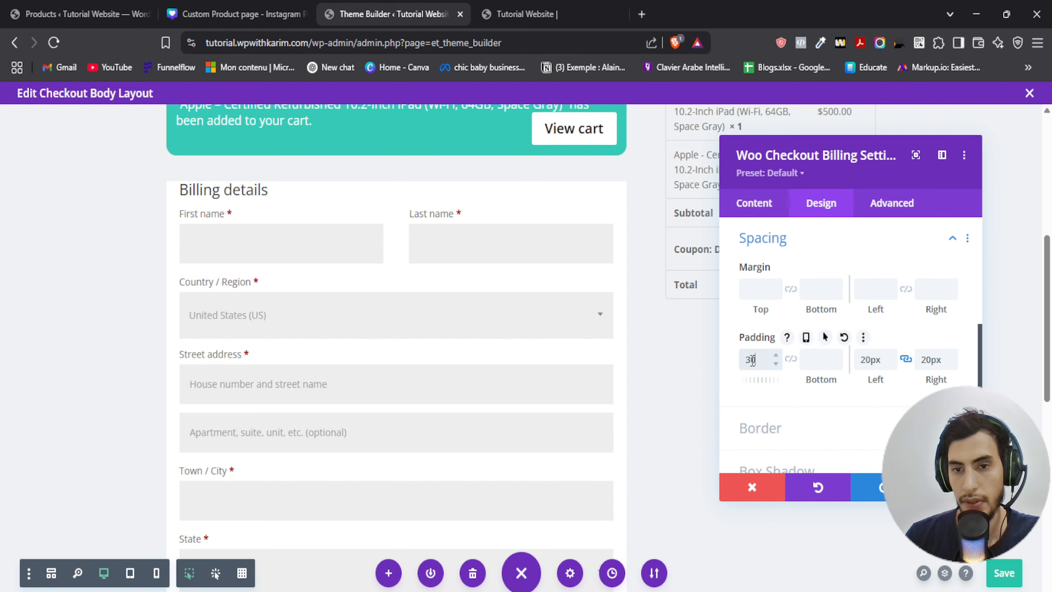
text(30px)
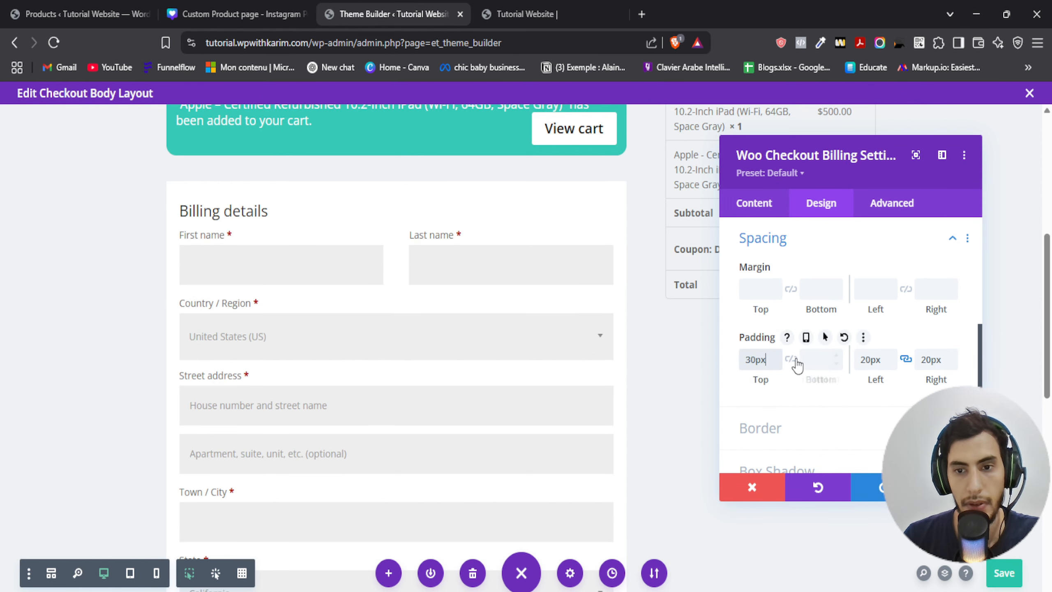
- Round the billing details module's corners to 15px and close its settings
scroll(433, 307, down, 8)
scroll(427, 305, up, 4)
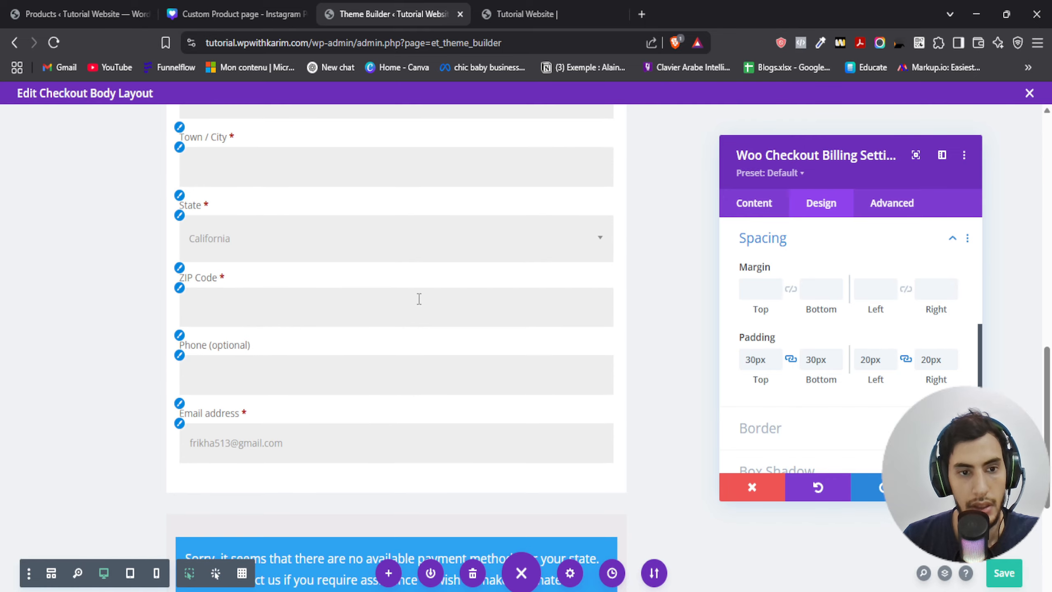
scroll(419, 298, up, 4)
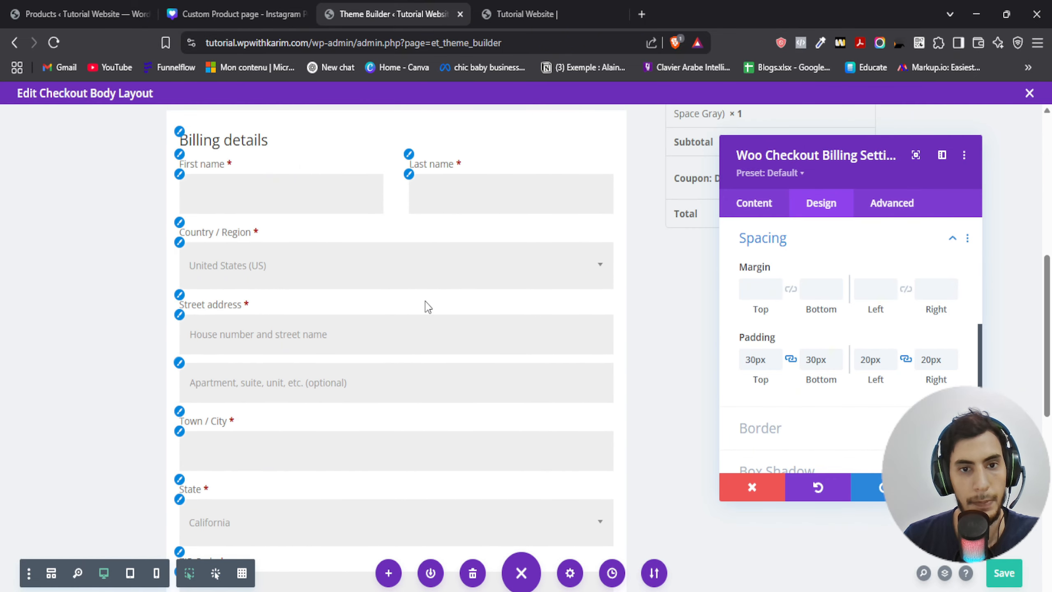
scroll(440, 299, up, 2)
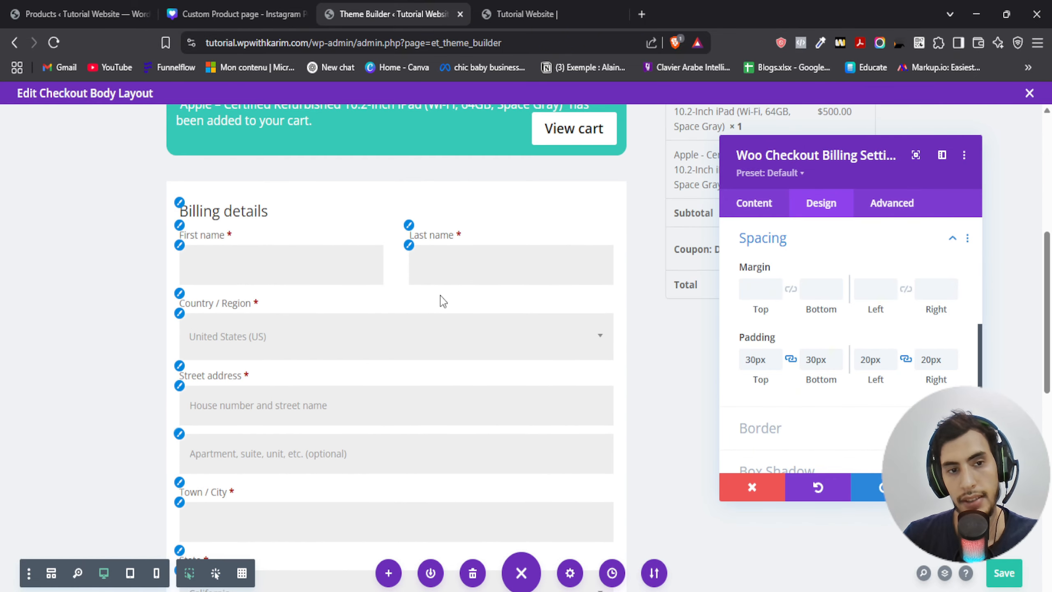
scroll(766, 357, down, 2)
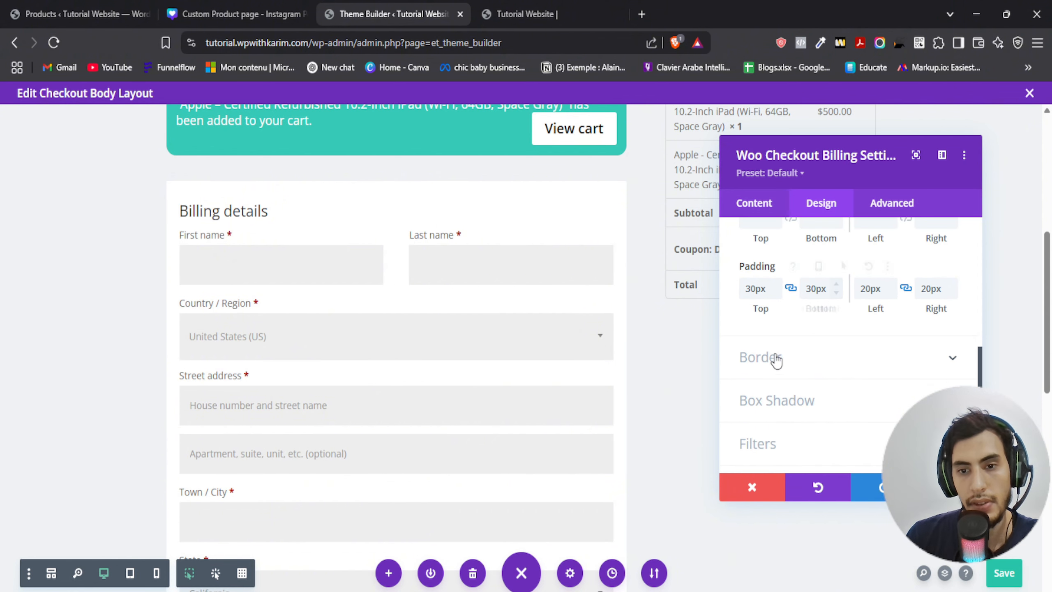
click(761, 356)
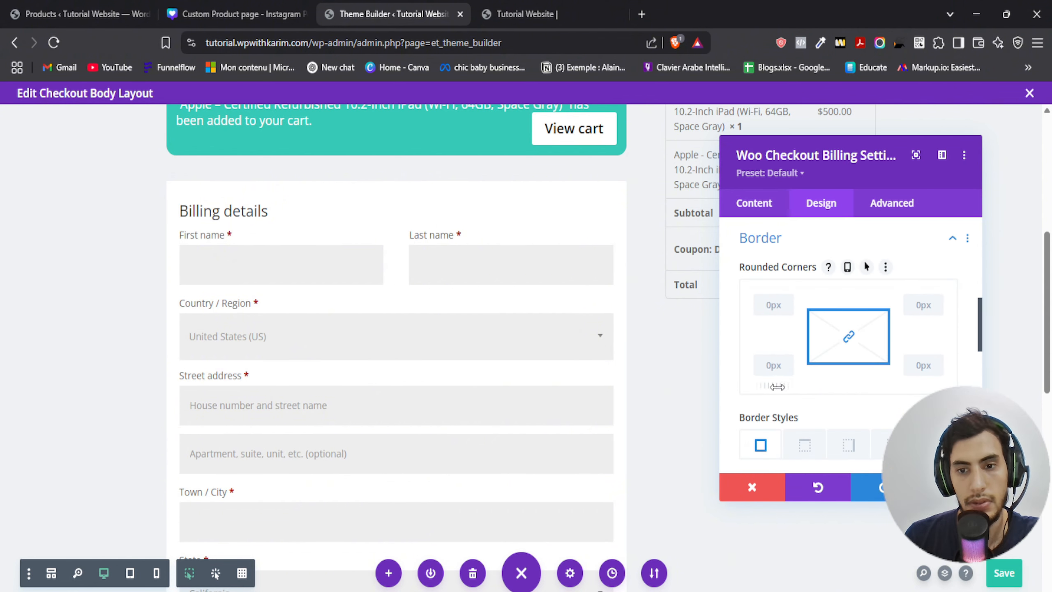
drag(779, 385, 852, 371)
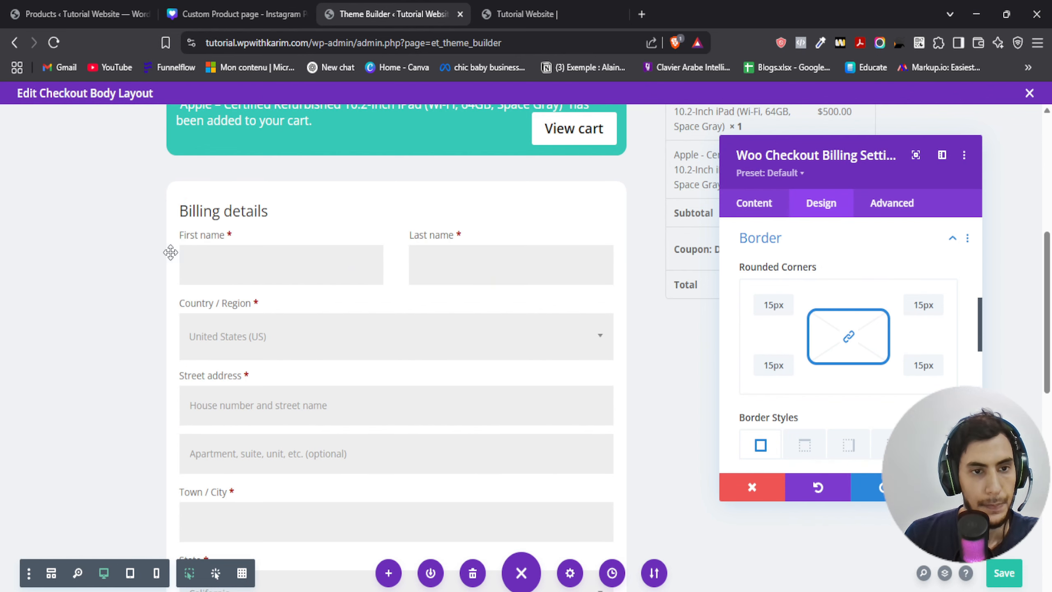
click(180, 226)
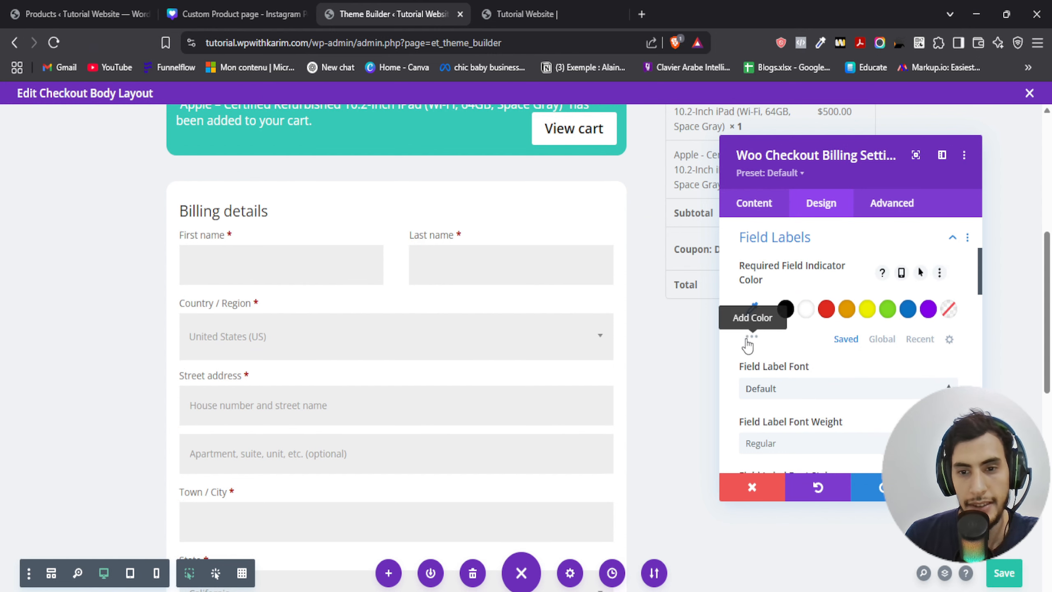
scroll(730, 342, down, 2)
scroll(731, 335, down, 6)
click(786, 260)
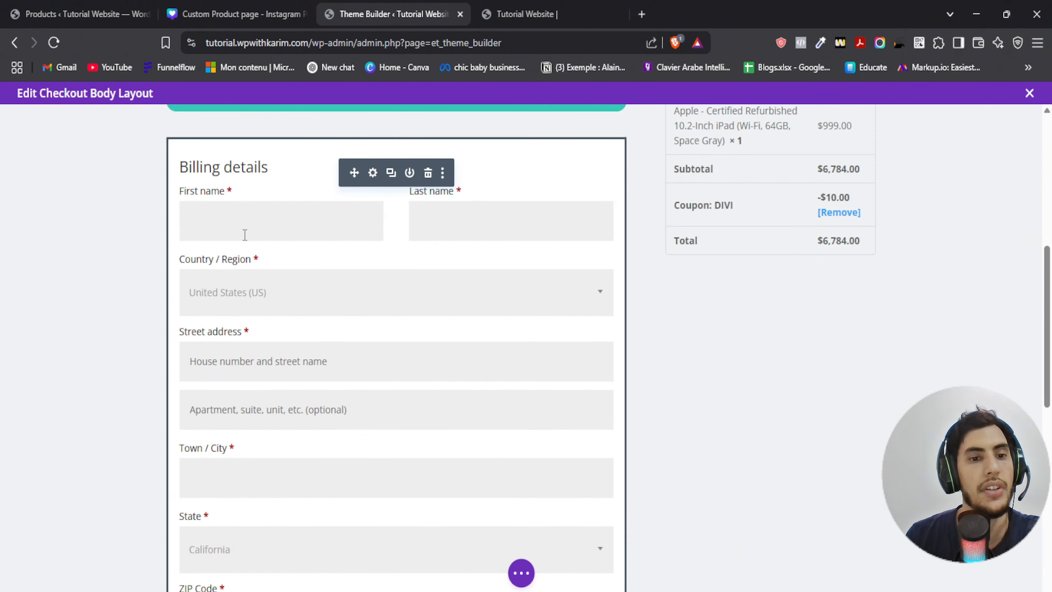
- Add the extra mode and grid buttons to the builder settings toolbar and switch to click mode
scroll(243, 236, down, 8)
scroll(286, 251, down, 3)
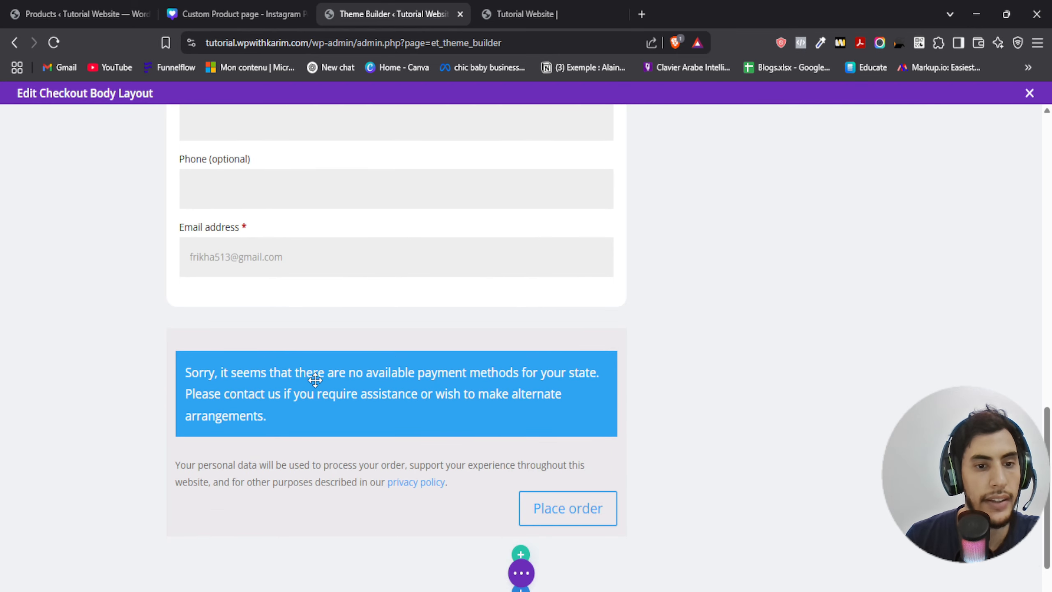
scroll(310, 267, down, 2)
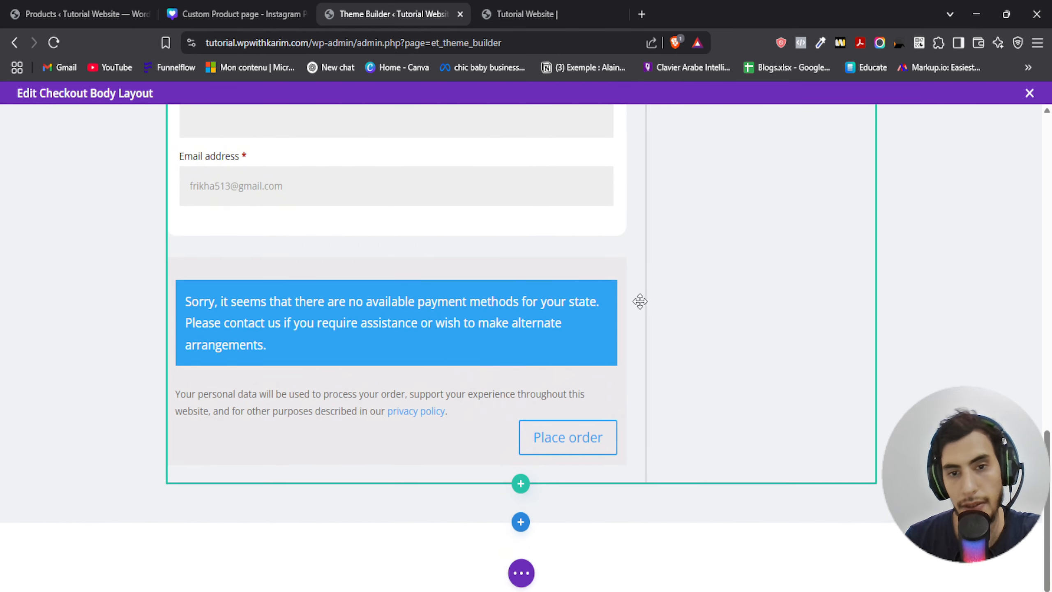
click(521, 572)
click(29, 573)
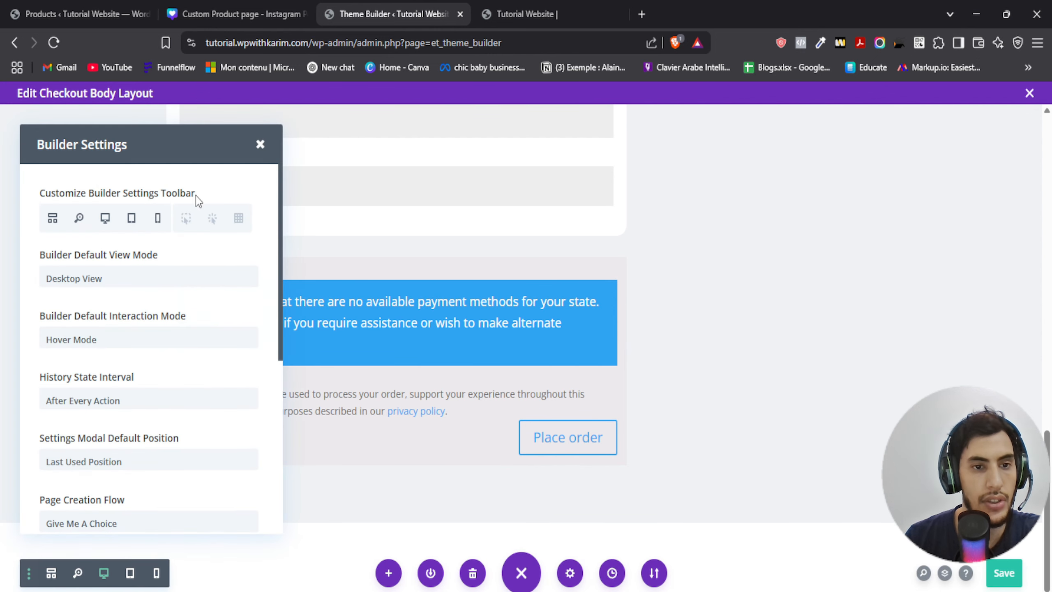
click(186, 218)
click(212, 218)
click(239, 218)
click(261, 144)
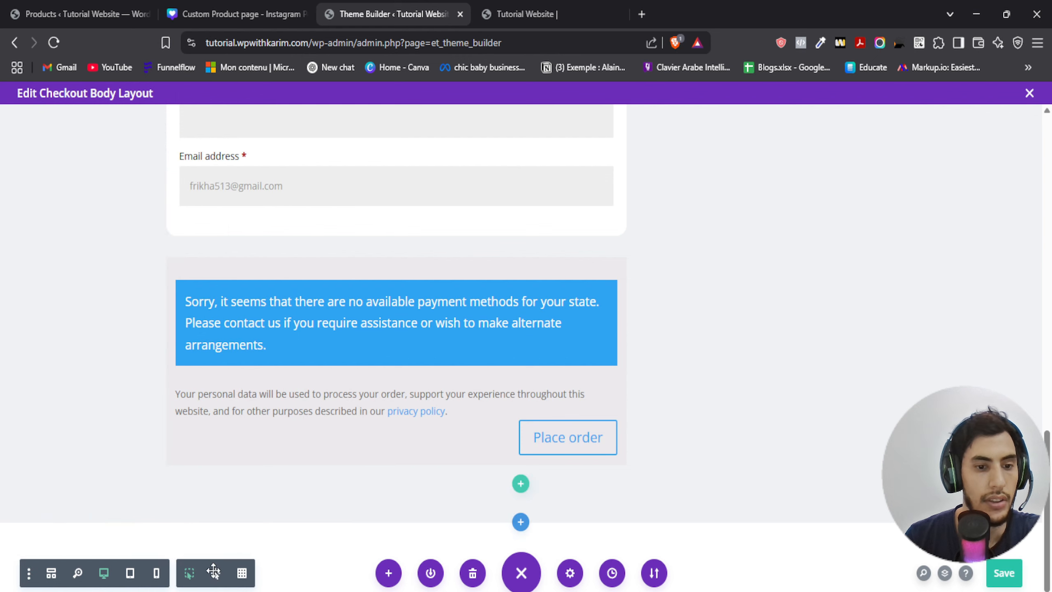
click(242, 574)
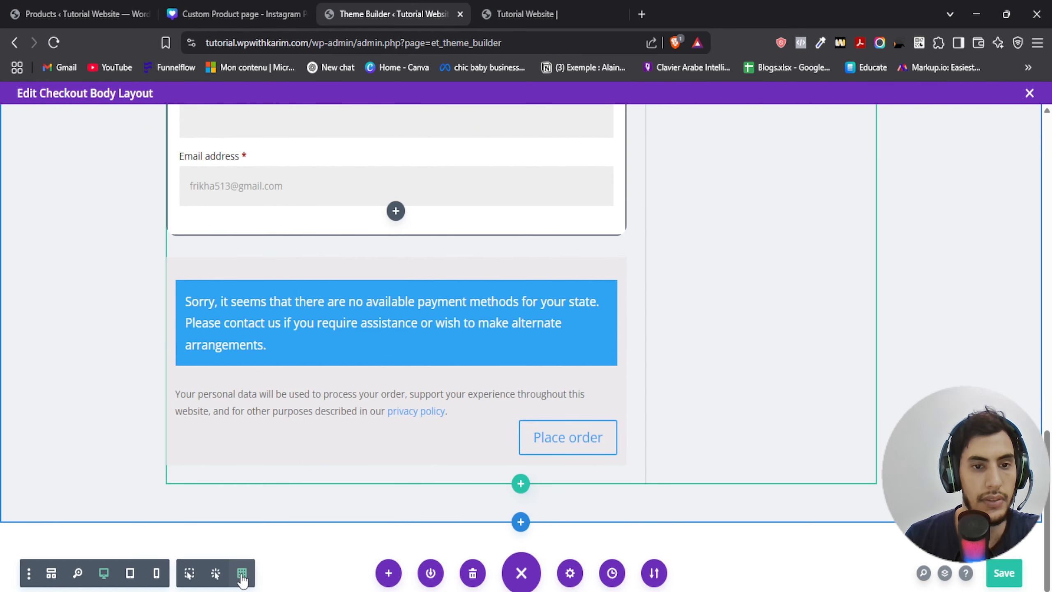
click(189, 577)
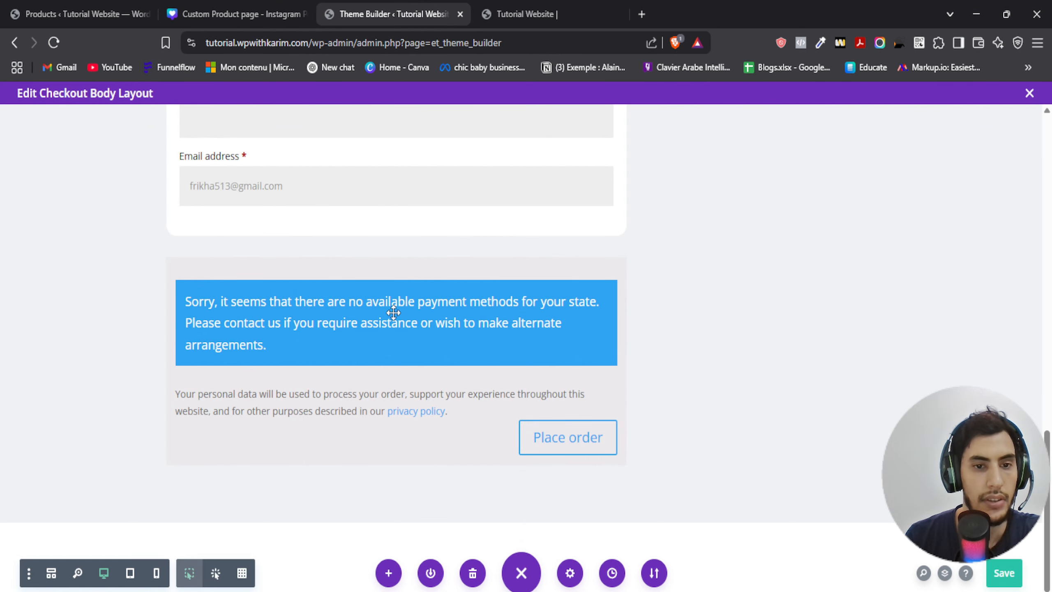
- Set the payment module's background colour to white
click(407, 306)
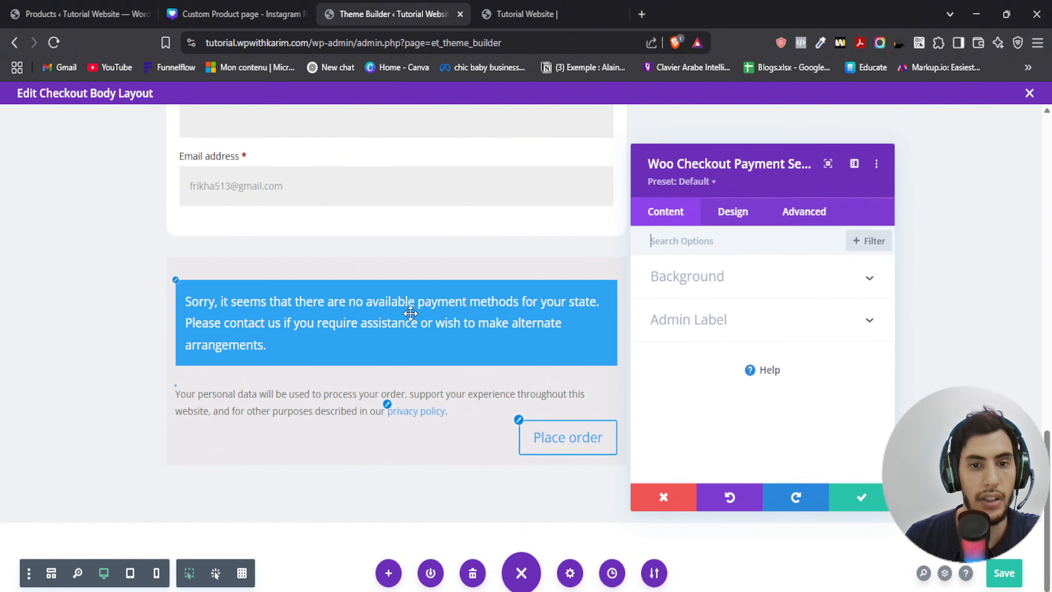
click(705, 286)
click(757, 419)
scroll(738, 375, down, 3)
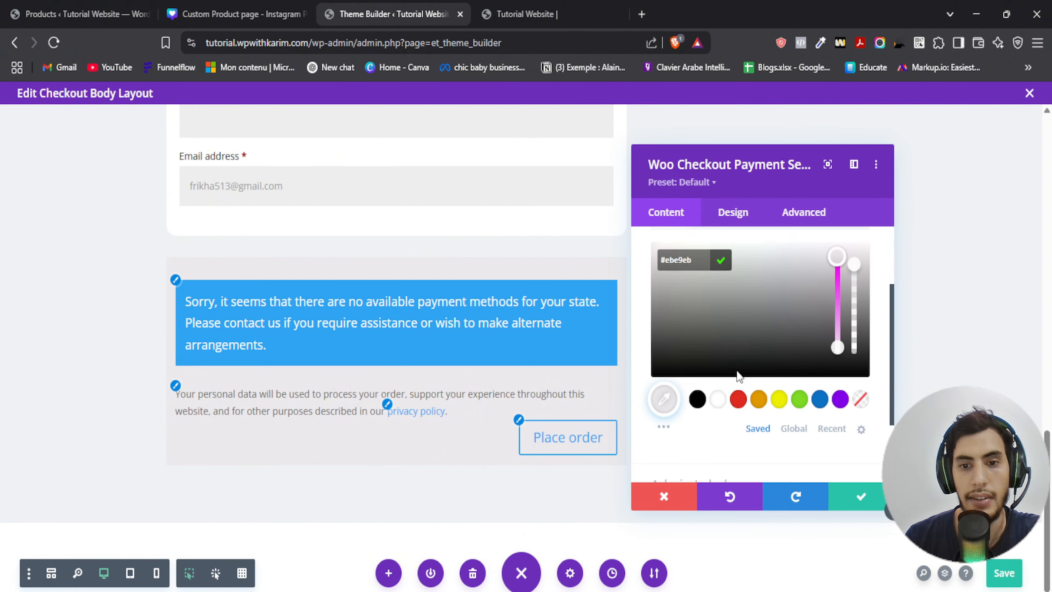
click(718, 375)
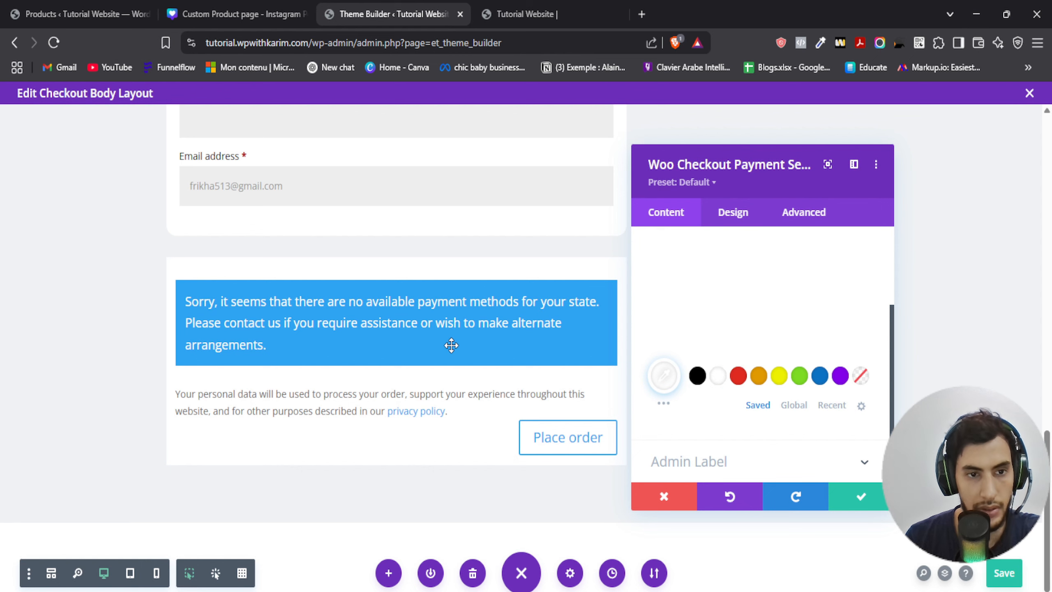
- Round the payment module's corners to 15px and save the module settings
click(746, 216)
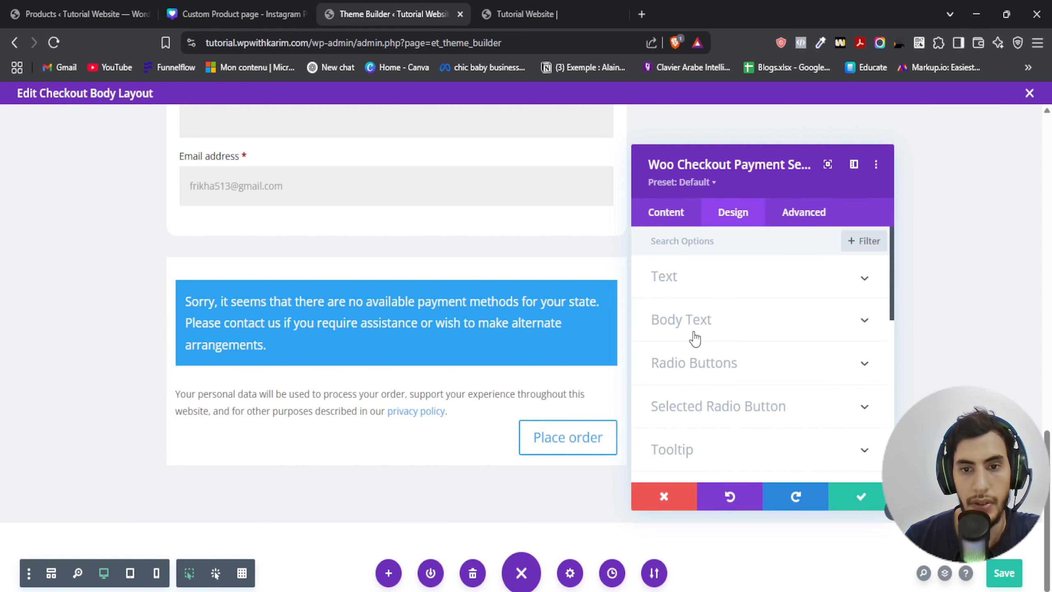
scroll(721, 364, down, 3)
scroll(735, 380, up, 3)
scroll(714, 301, down, 3)
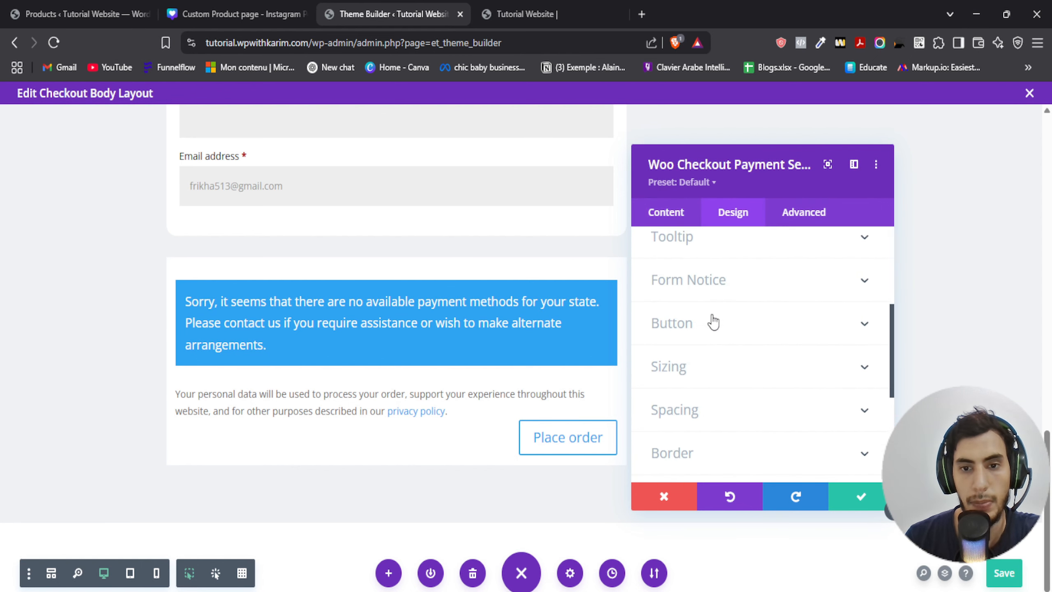
scroll(697, 364, down, 2)
scroll(693, 294, up, 1)
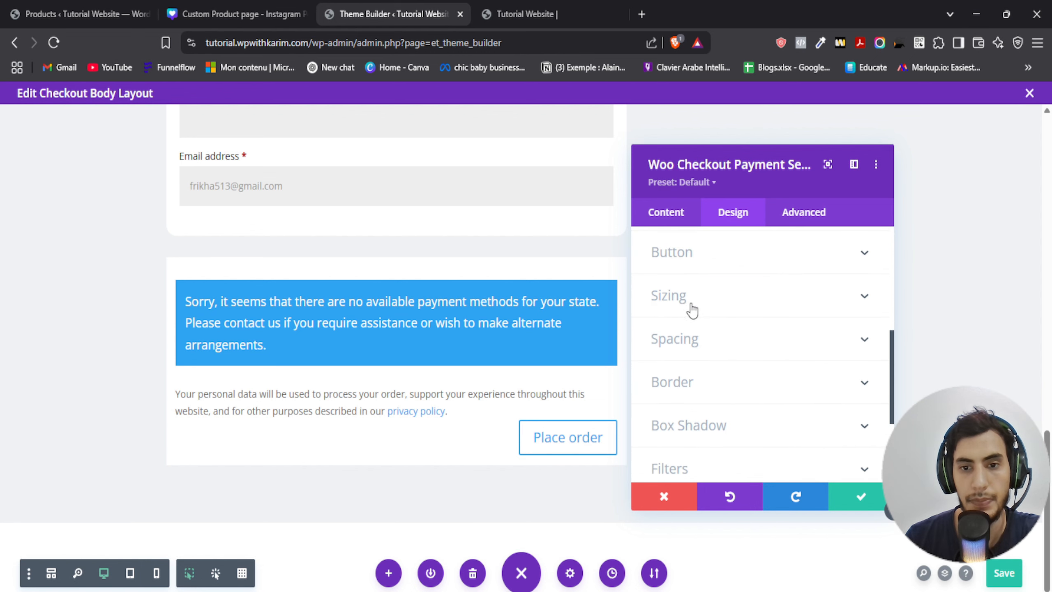
scroll(690, 350, down, 2)
click(688, 314)
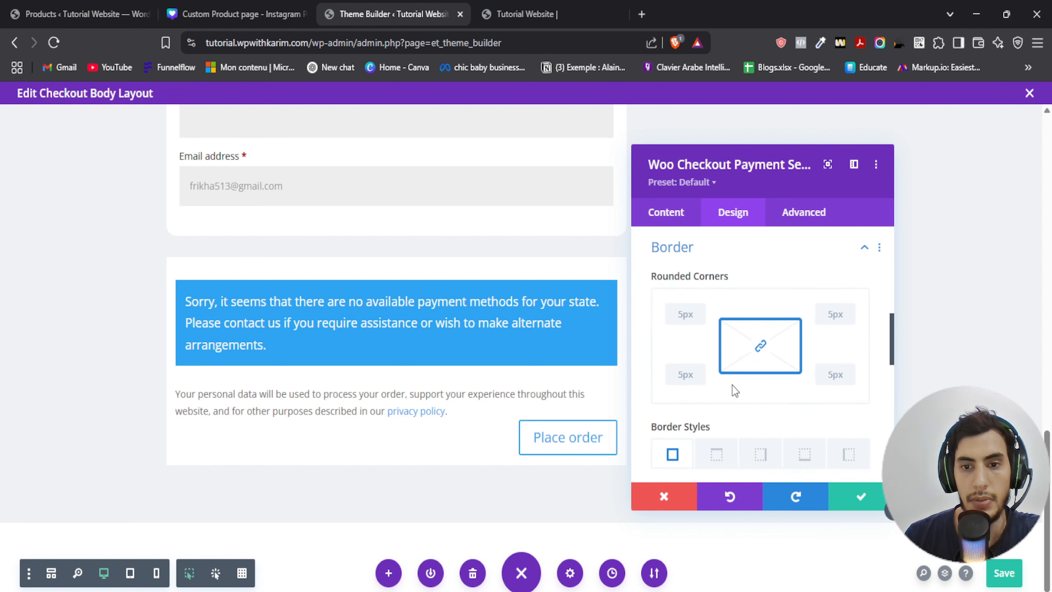
click(684, 377)
text(15px)
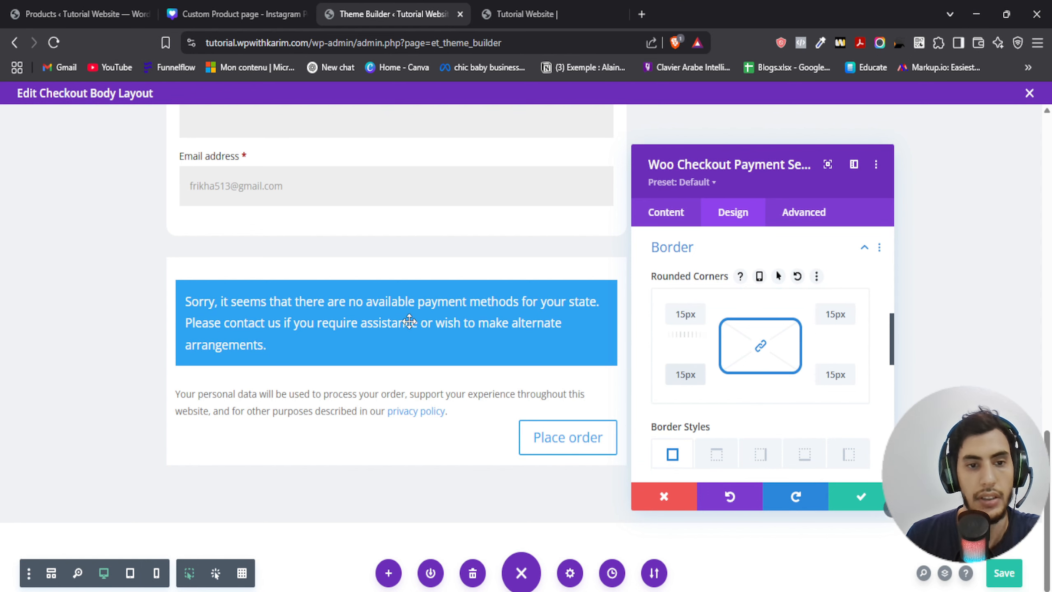
click(845, 502)
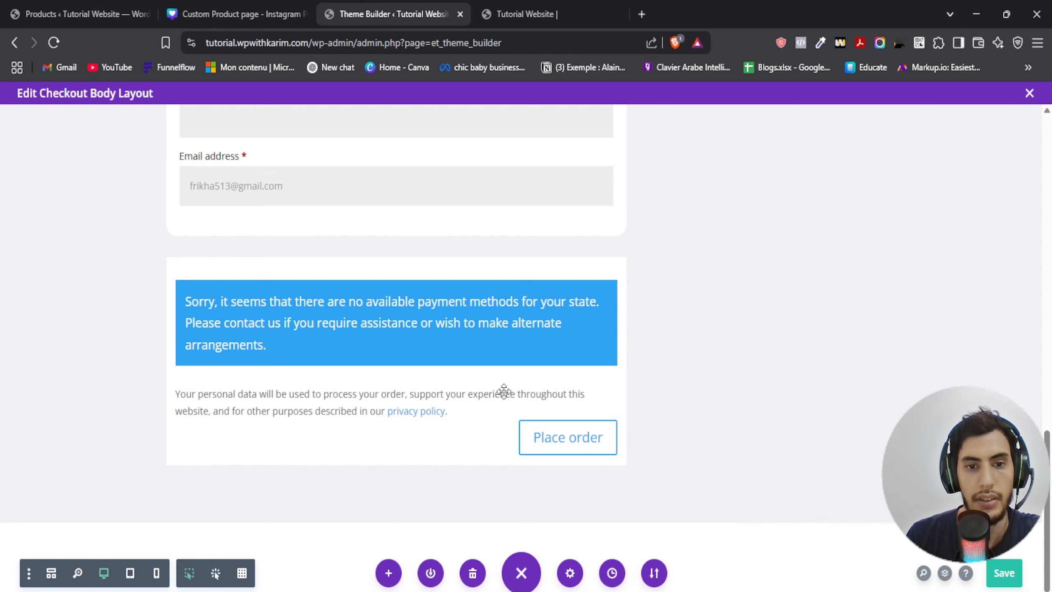
- Set the payment module's form notice background colour to the logo colour #36C9B7 copied from the Canva colour sheet
click(306, 306)
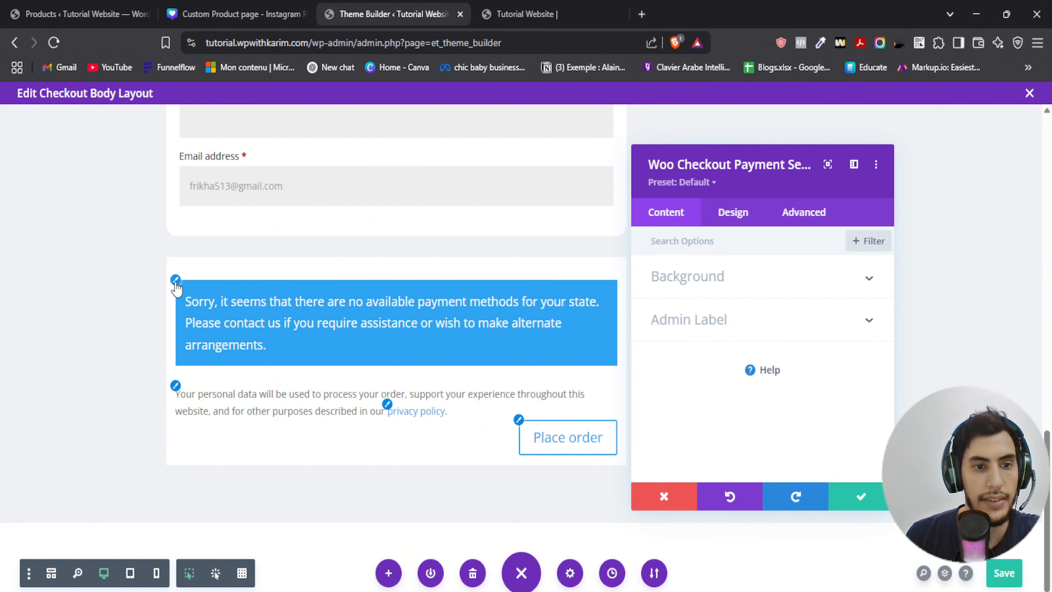
click(253, 285)
click(738, 319)
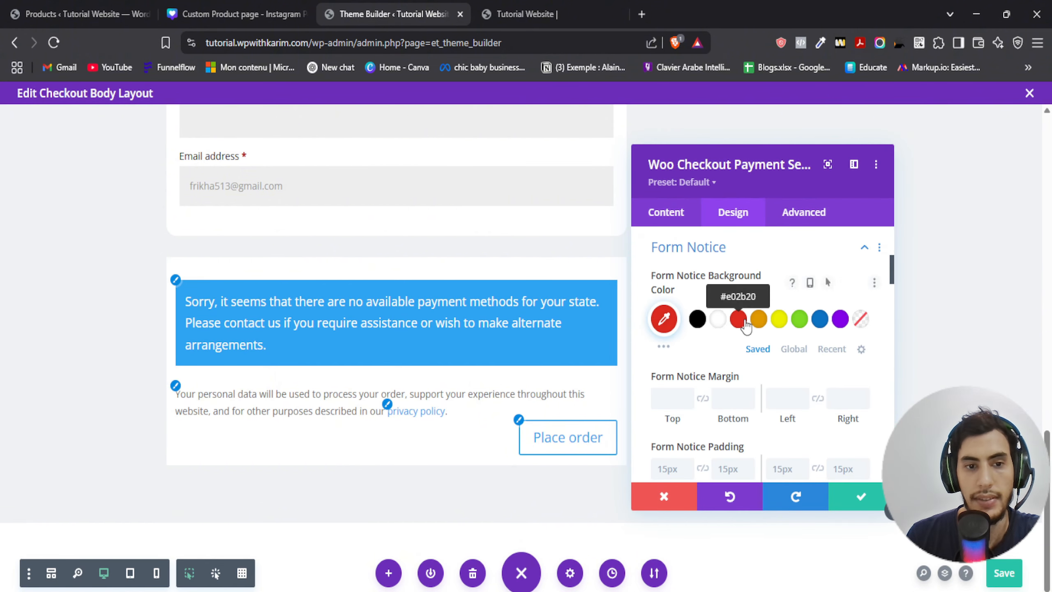
click(234, 14)
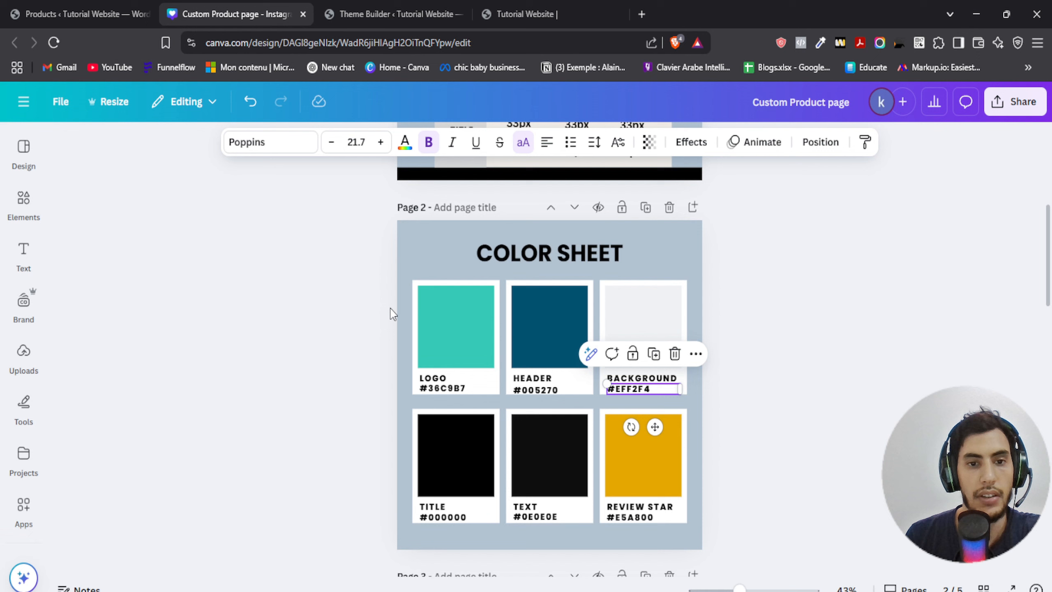
click(442, 388)
drag(419, 388, 466, 388)
click(344, 8)
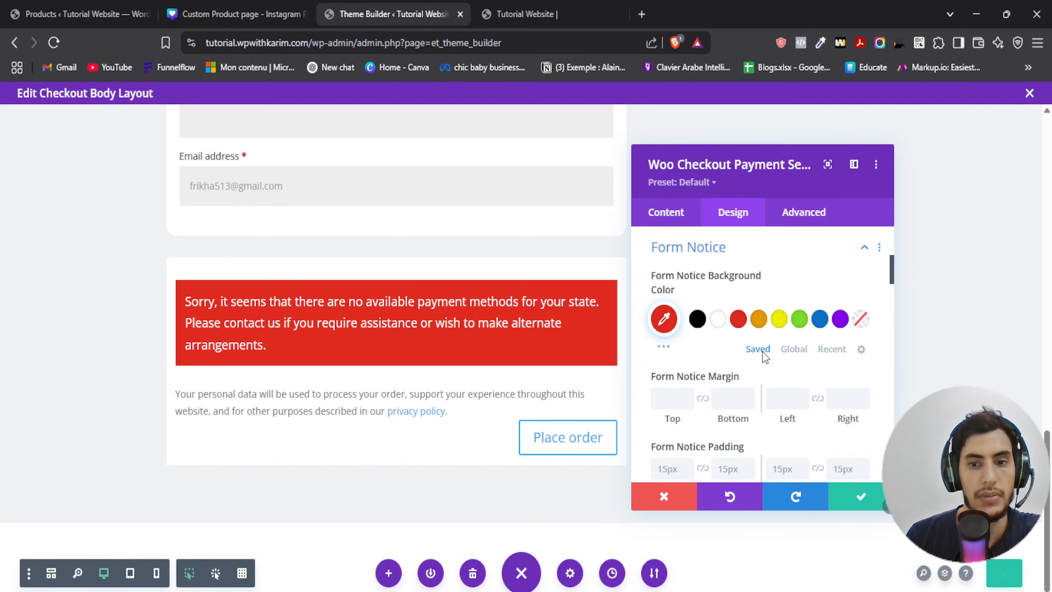
click(664, 318)
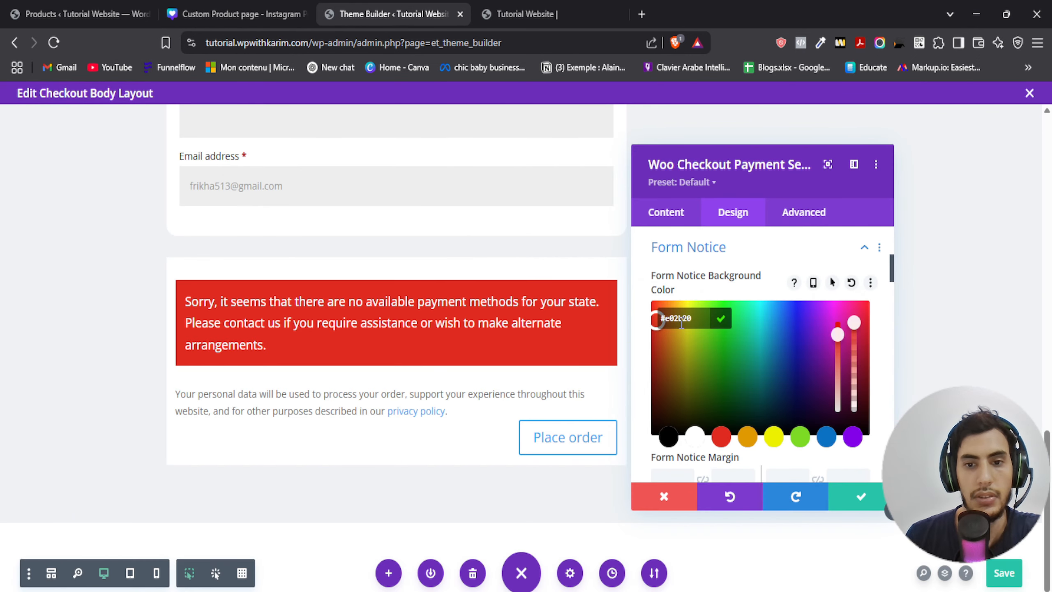
click(722, 320)
- Round the payment form notice's corners to 15px and save the module settings
scroll(714, 341, down, 5)
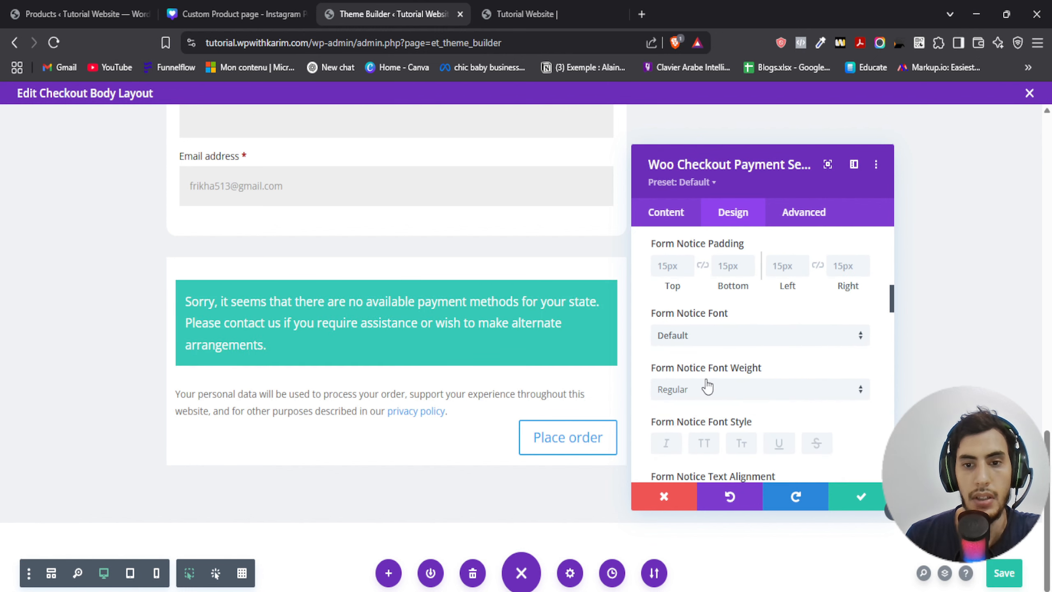
scroll(706, 388, down, 10)
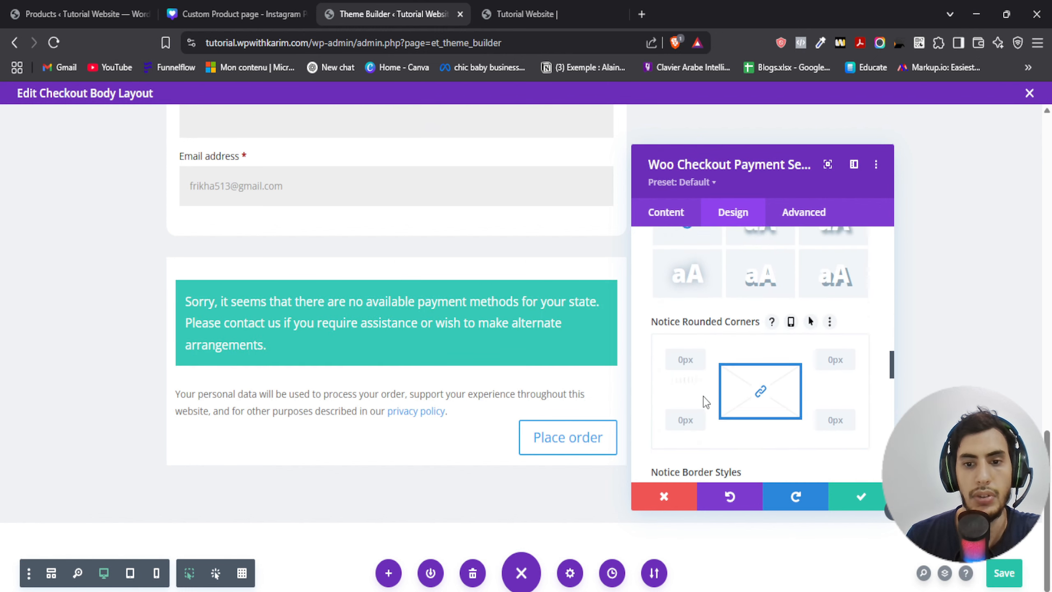
scroll(704, 397, down, 1)
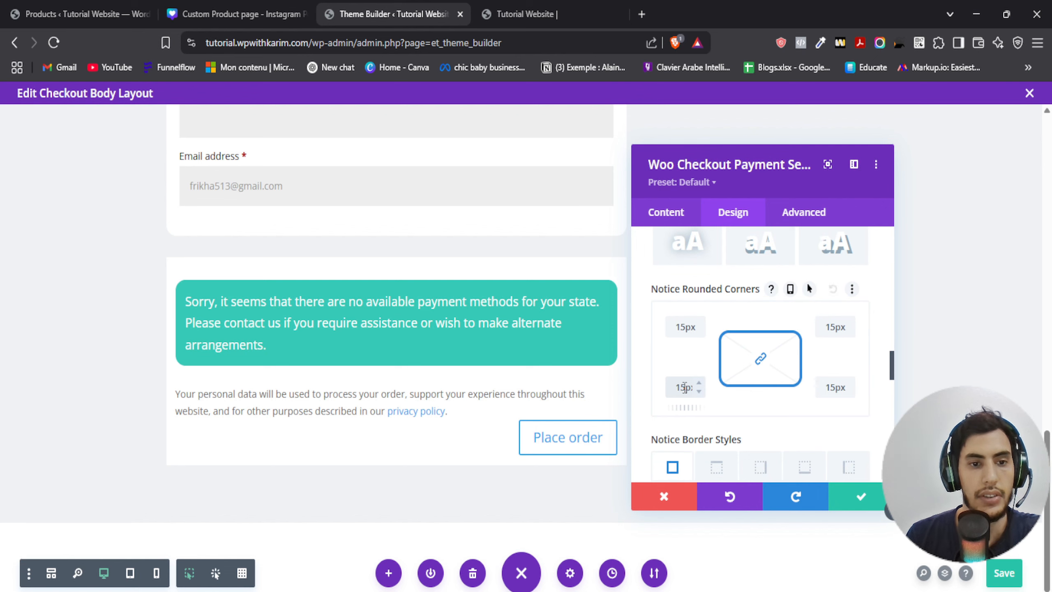
click(861, 496)
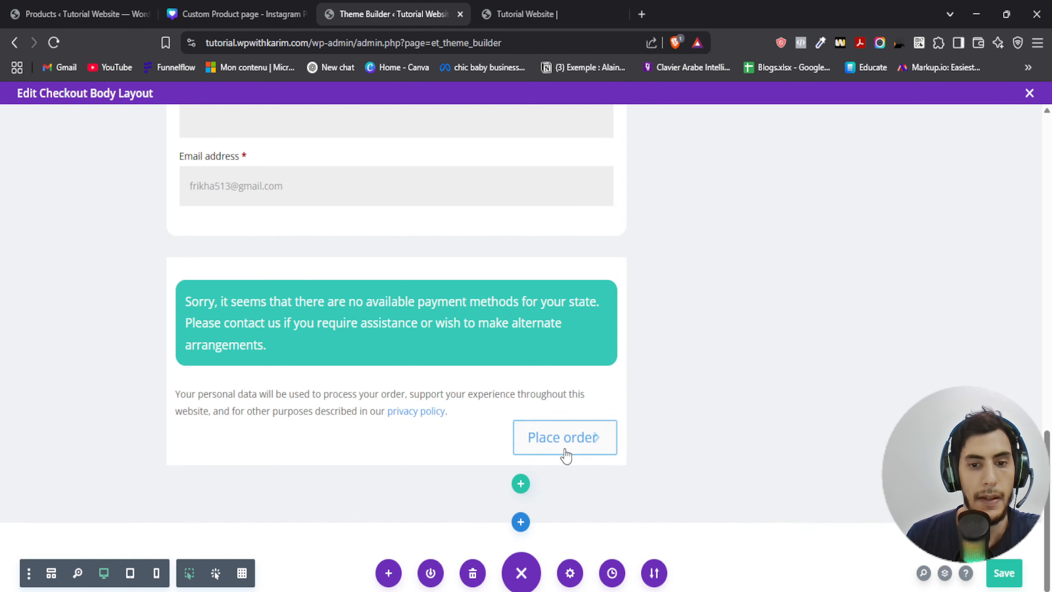
- Enable custom button styles for the Place order button and set its text colour to black
click(365, 380)
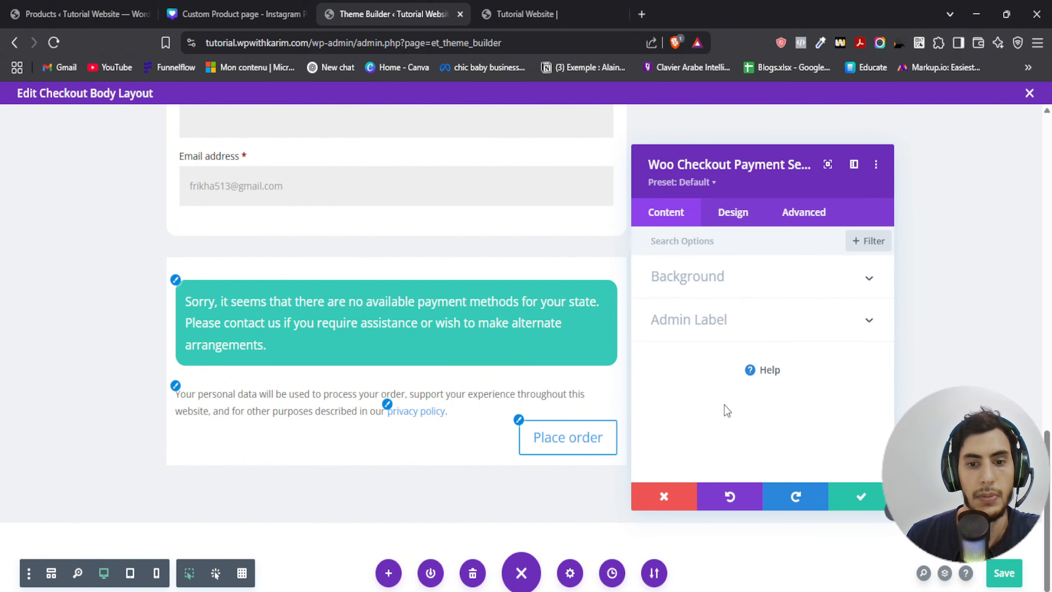
click(518, 421)
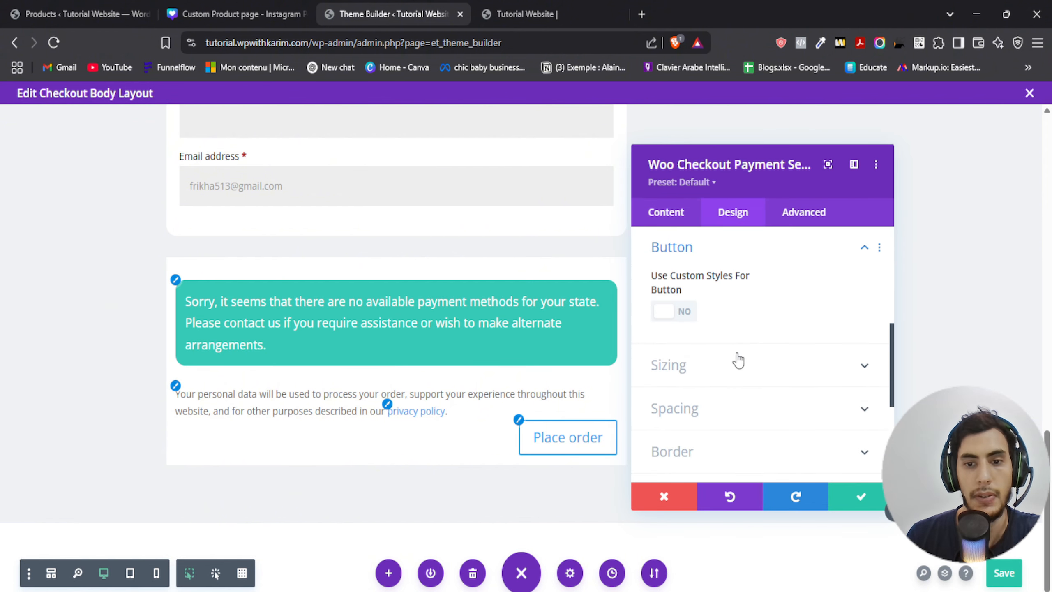
click(674, 311)
scroll(712, 352, down, 4)
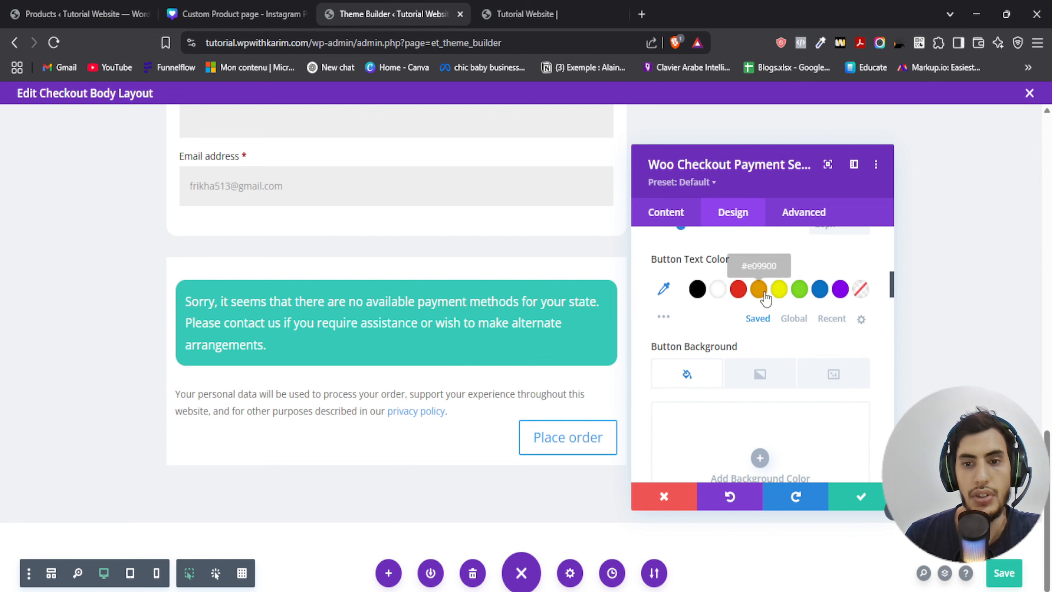
click(778, 290)
click(698, 289)
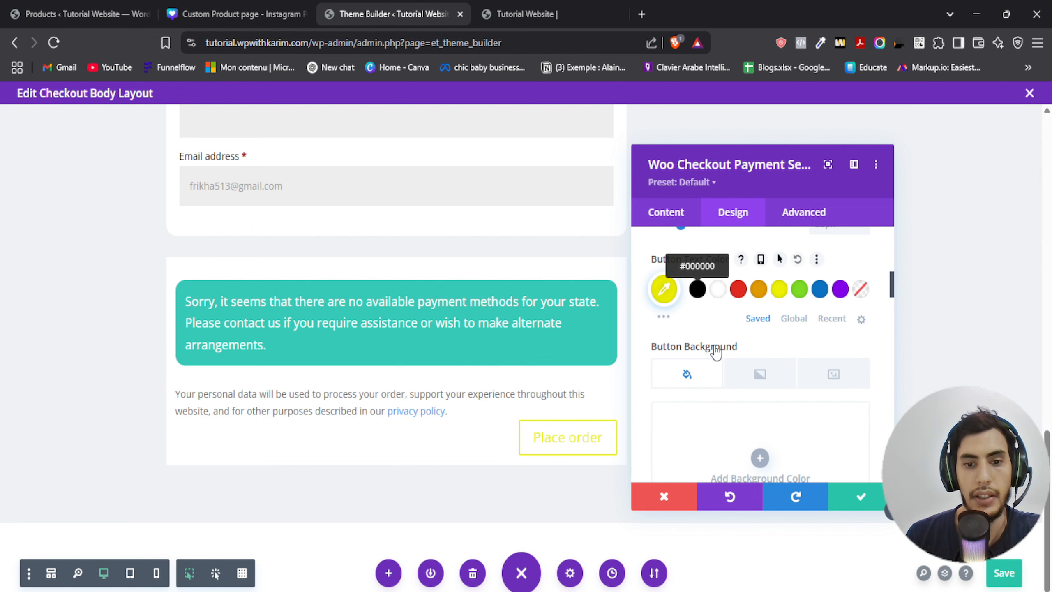
- Set the Place order button background to the review star colour #E5A800 copied from the Canva colour sheet
scroll(698, 307, down, 4)
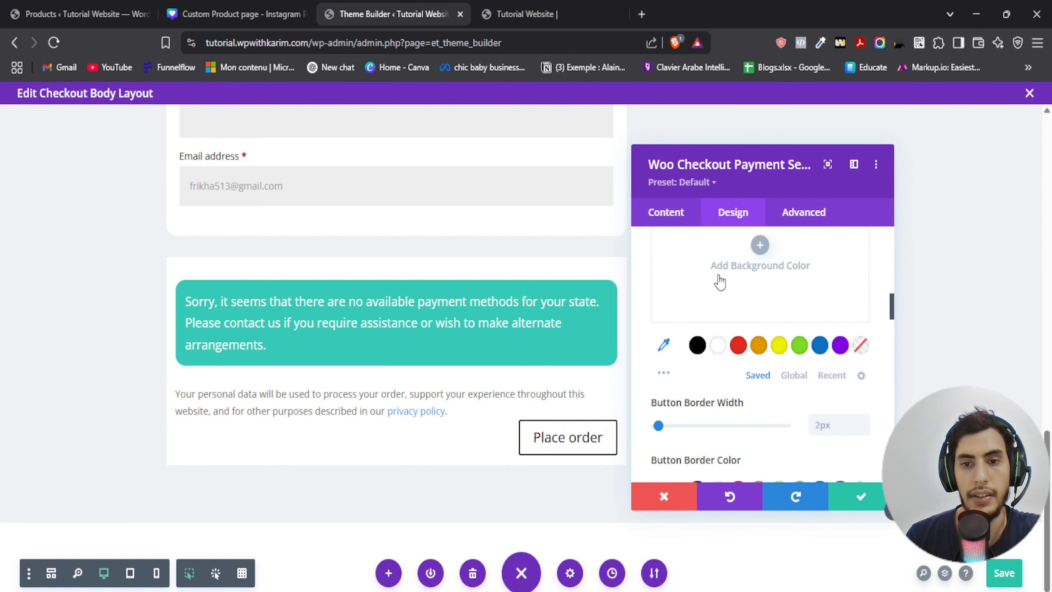
click(719, 279)
click(265, 15)
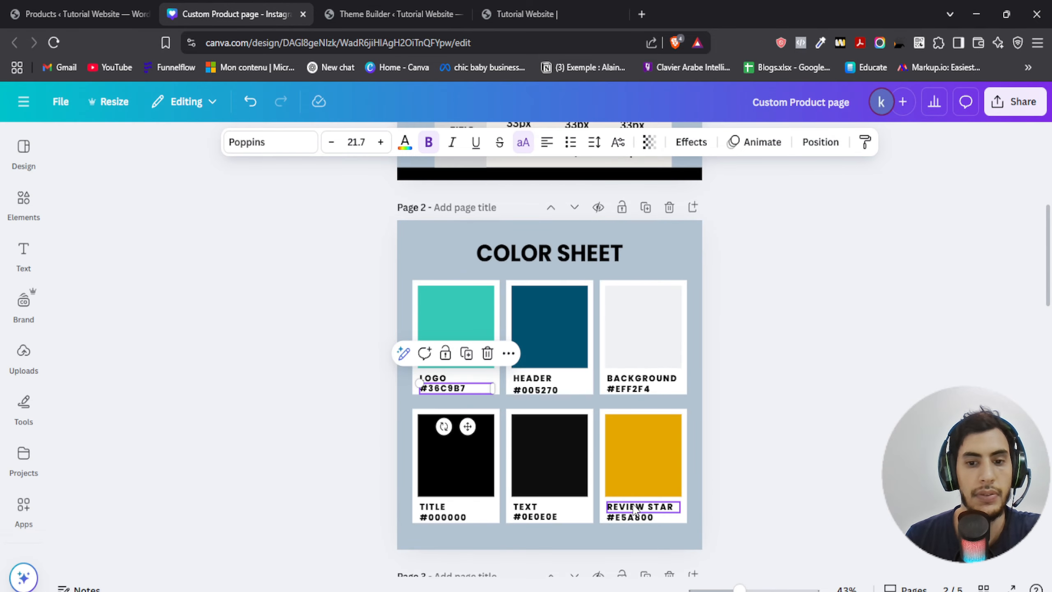
click(632, 522)
click(390, 14)
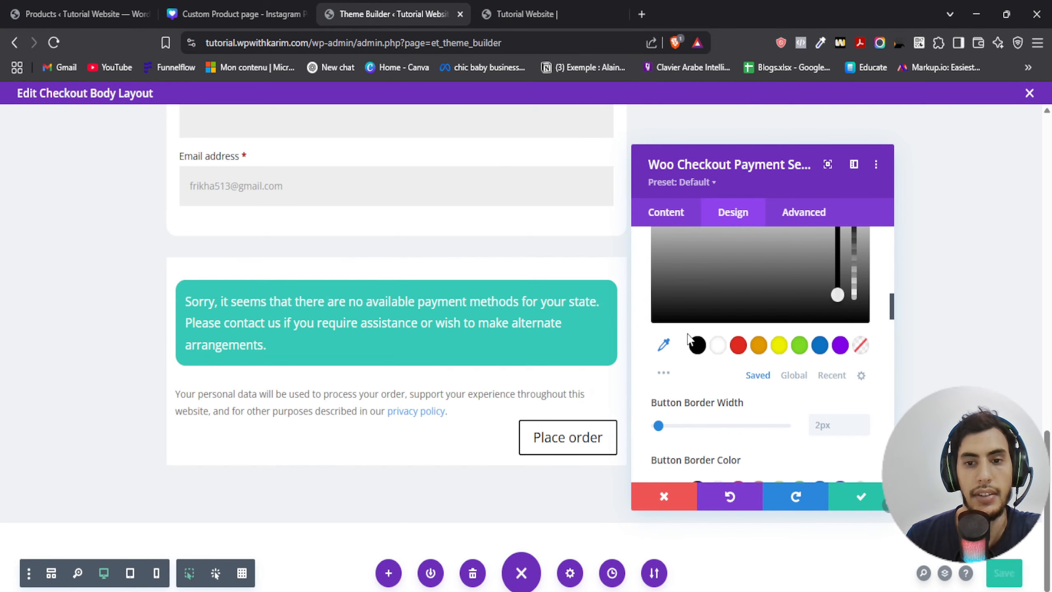
scroll(750, 317, up, 2)
click(683, 345)
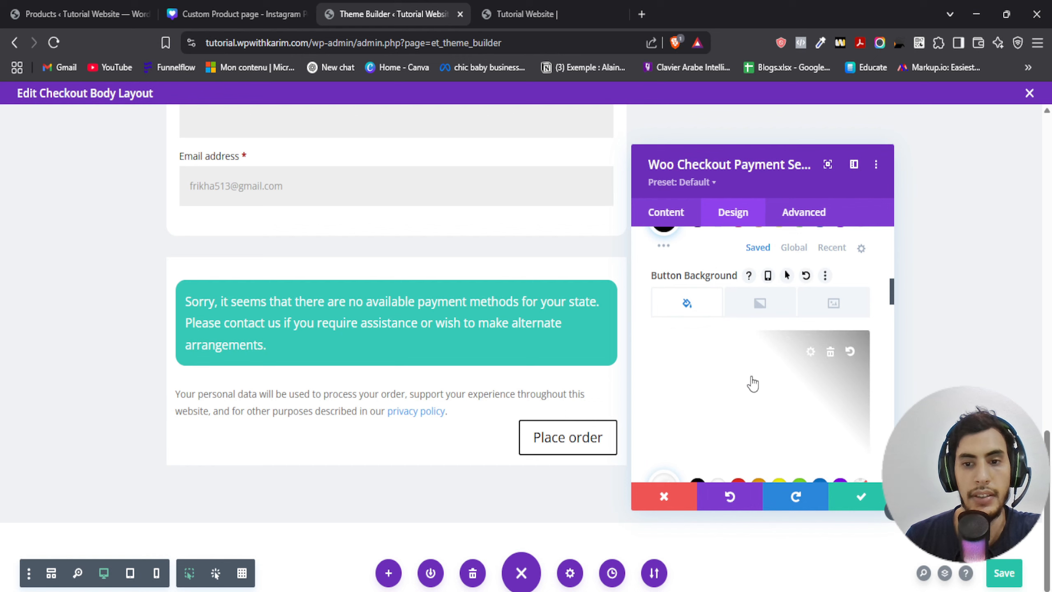
click(758, 384)
drag(745, 378, 731, 379)
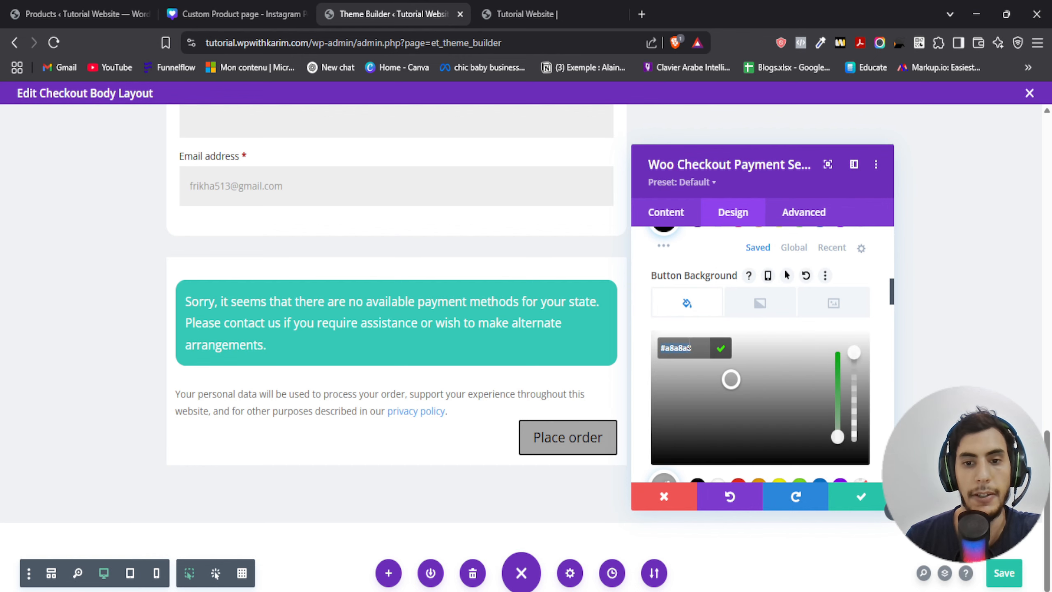
click(720, 352)
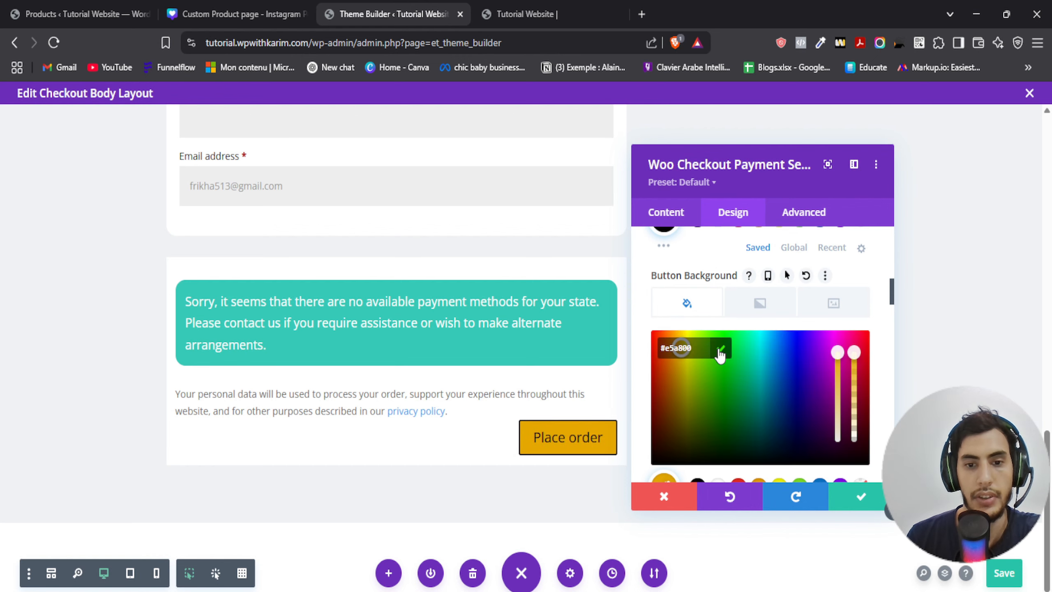
click(720, 353)
- Set the Place order button's border colour to #E5A800
scroll(704, 373, down, 4)
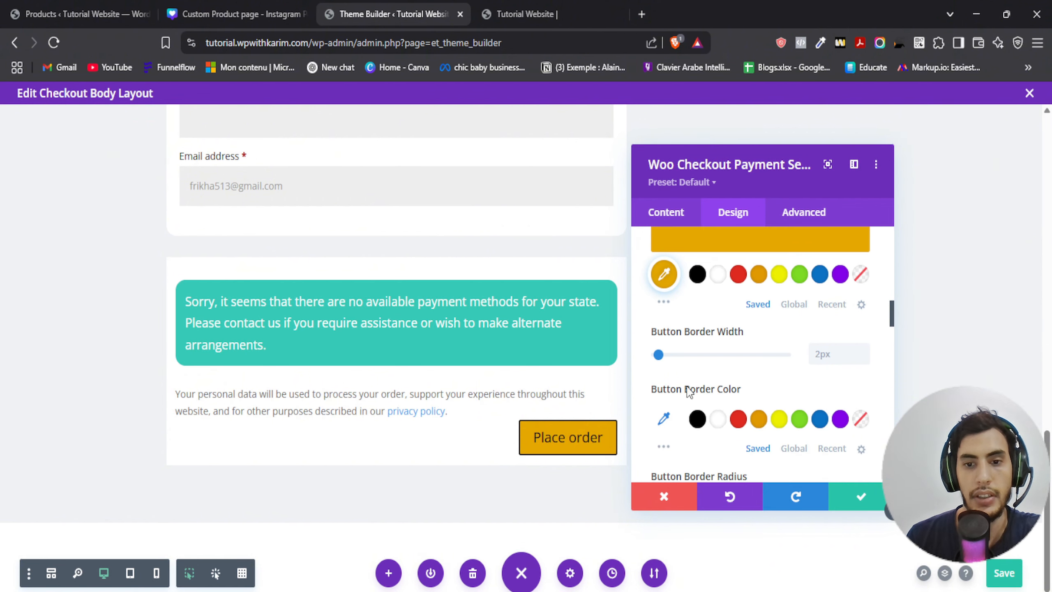
click(665, 419)
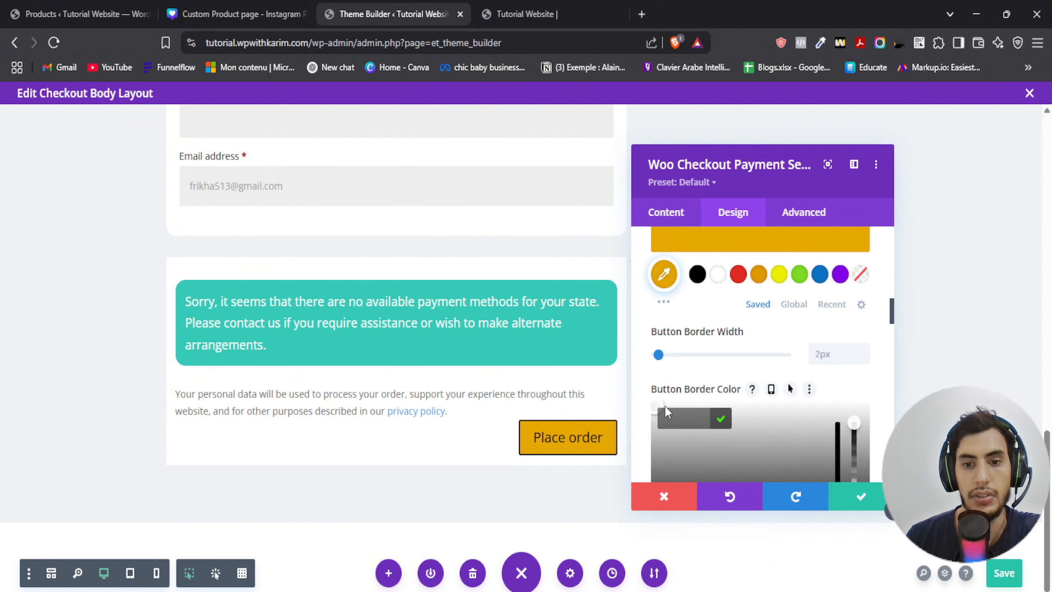
click(724, 421)
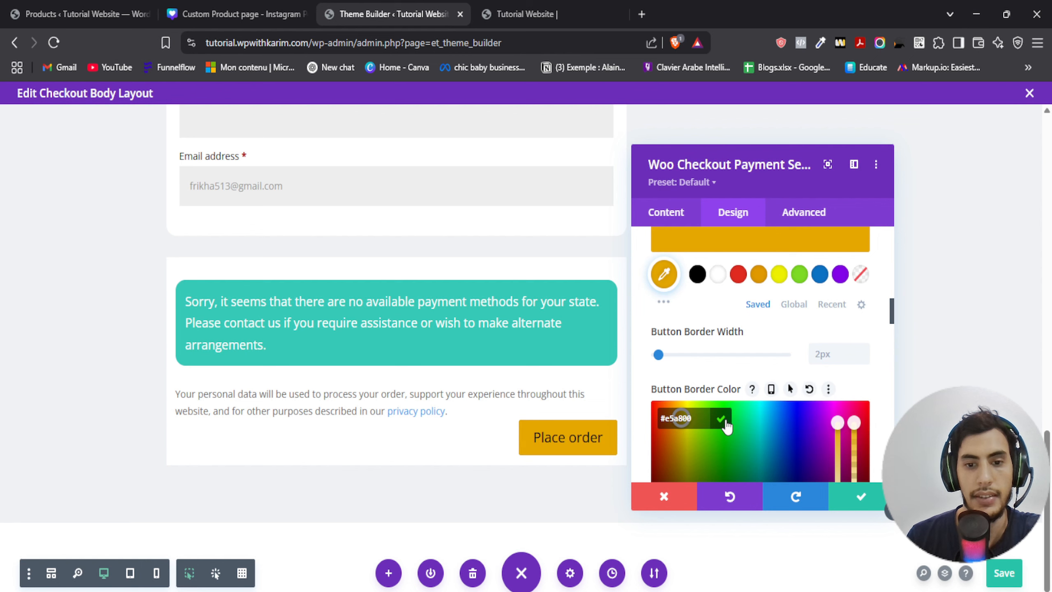
- Set the Place order button's font weight to Semi Bold
scroll(722, 365, down, 5)
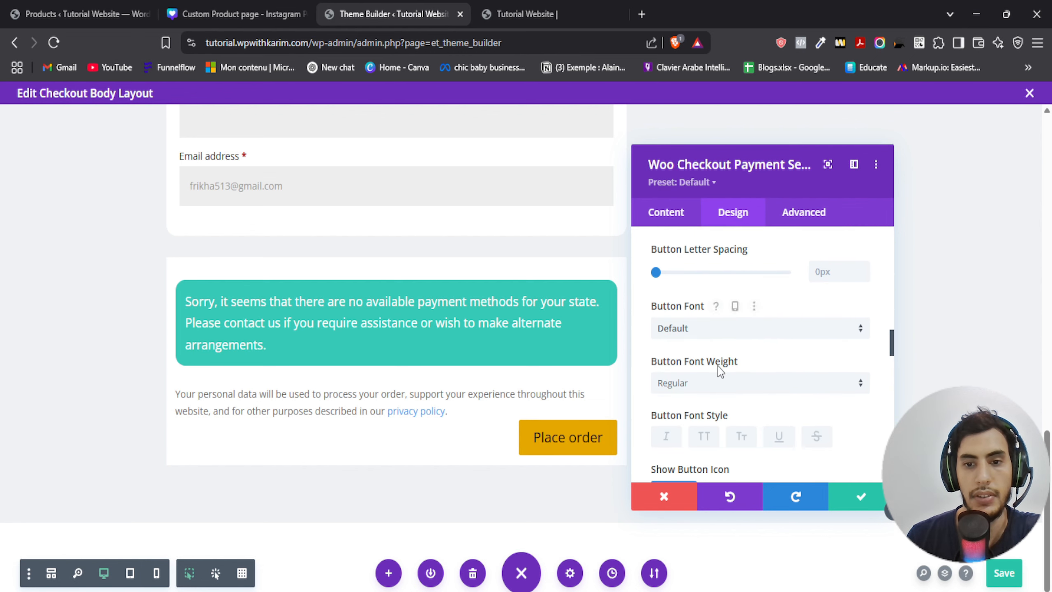
scroll(721, 371, up, 2)
scroll(667, 409, down, 2)
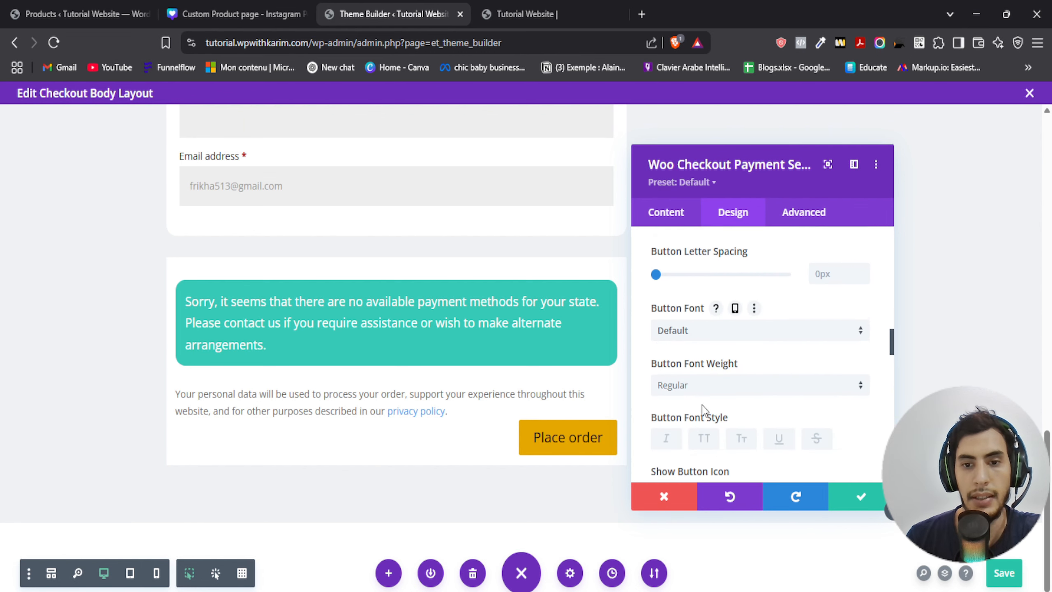
click(706, 388)
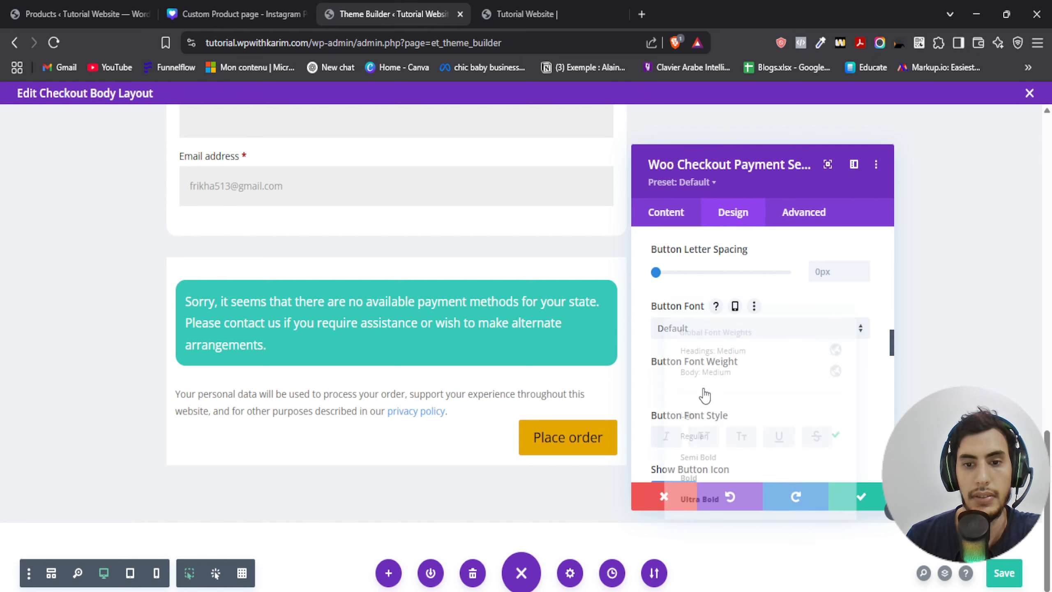
click(698, 458)
- Set the Place order button's border radius to 15px and save the module settings
scroll(700, 384, down, 3)
scroll(700, 386, down, 10)
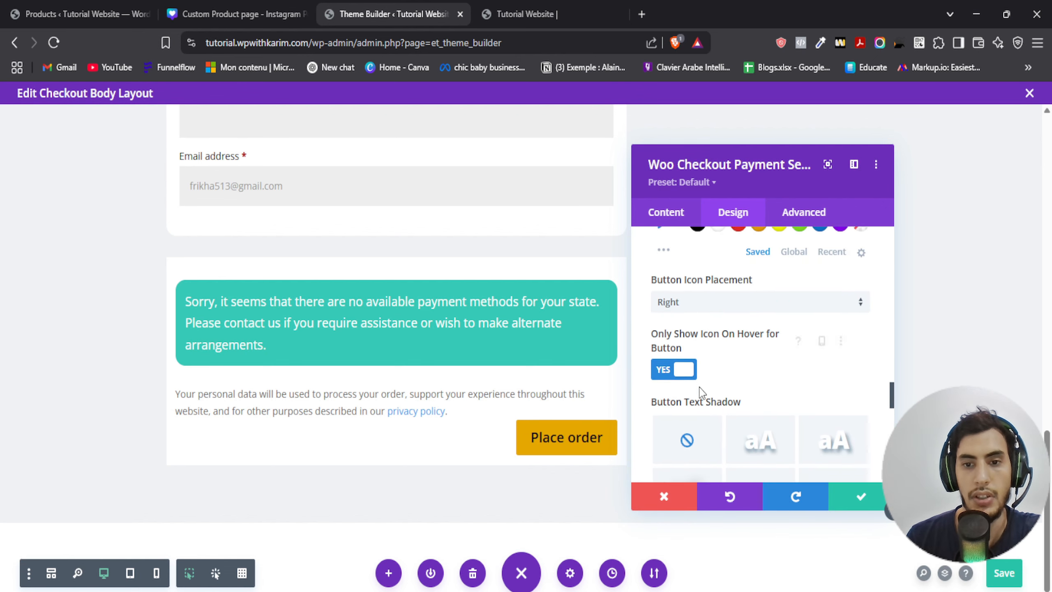
scroll(699, 390, down, 3)
scroll(698, 387, up, 8)
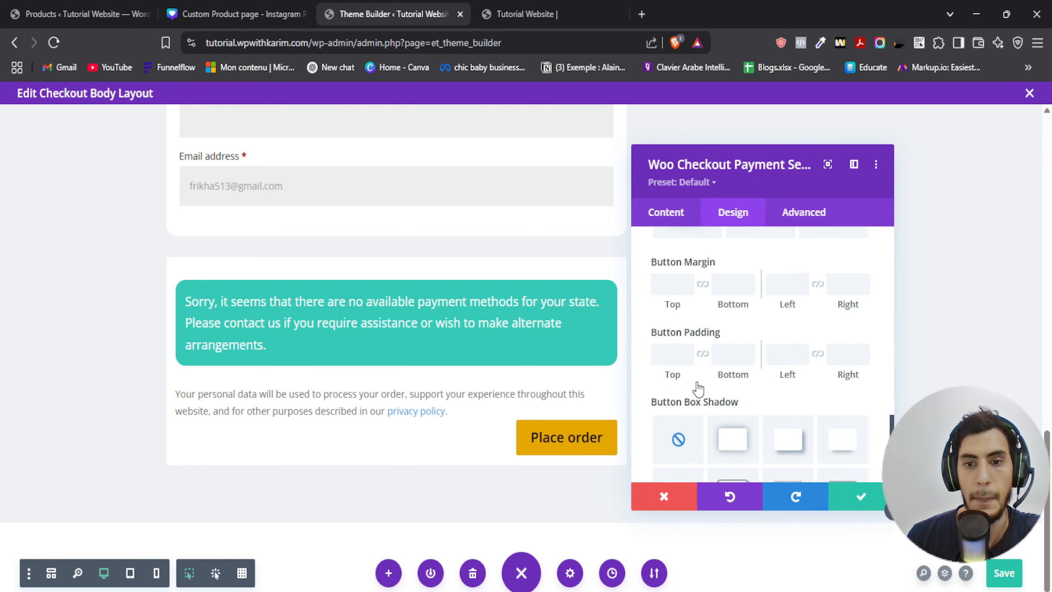
scroll(688, 389, down, 3)
scroll(690, 390, up, 5)
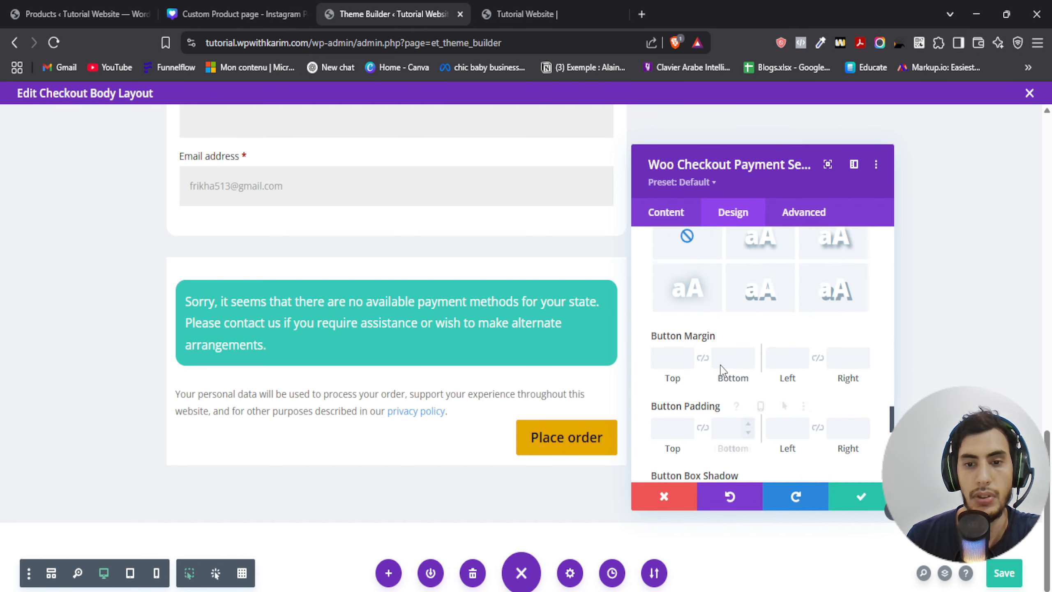
scroll(700, 390, up, 8)
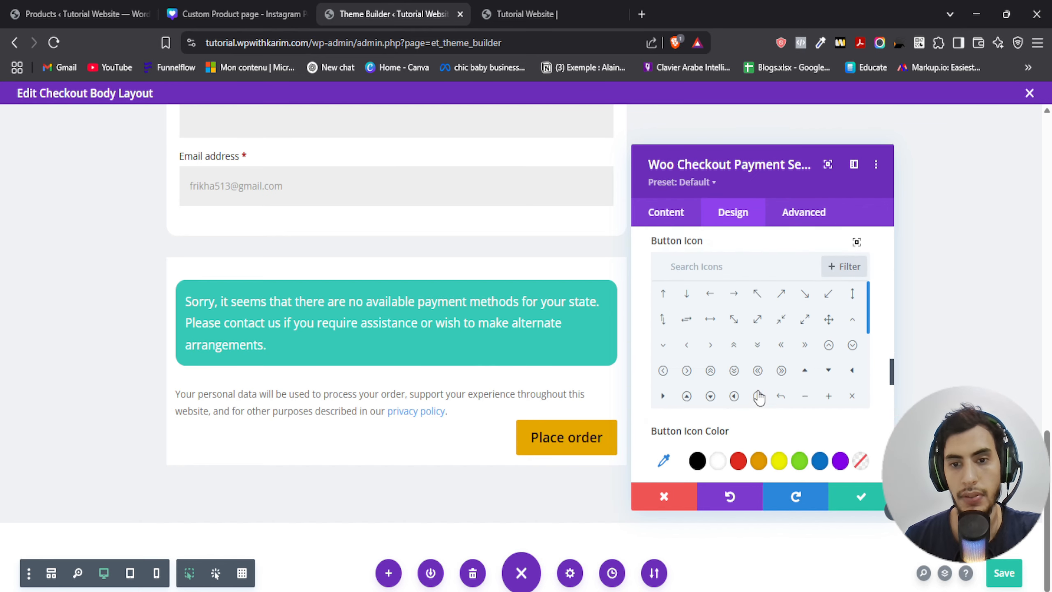
scroll(723, 352, down, 3)
scroll(719, 352, up, 7)
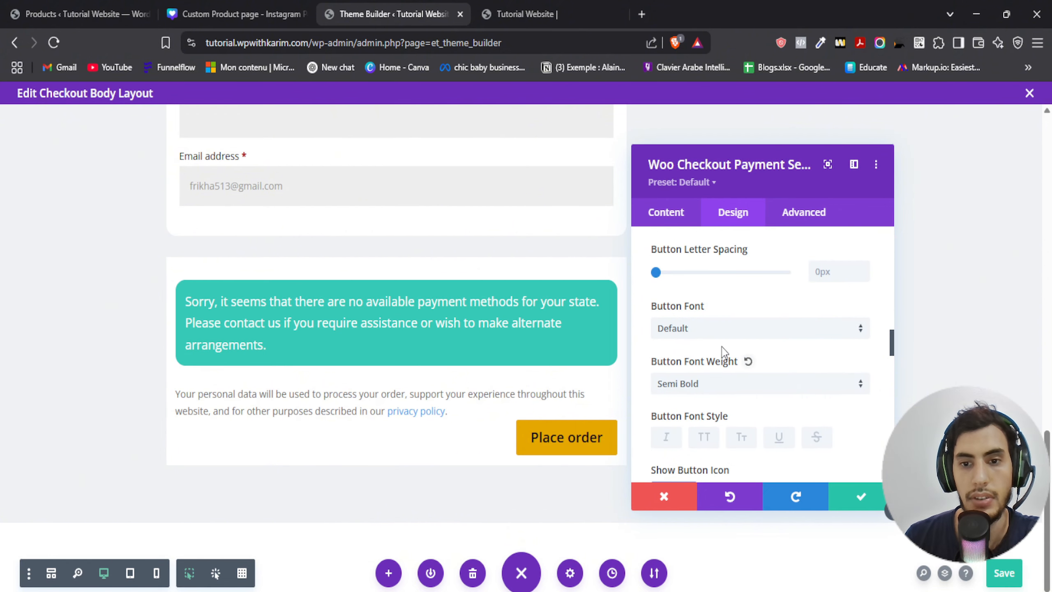
click(830, 353)
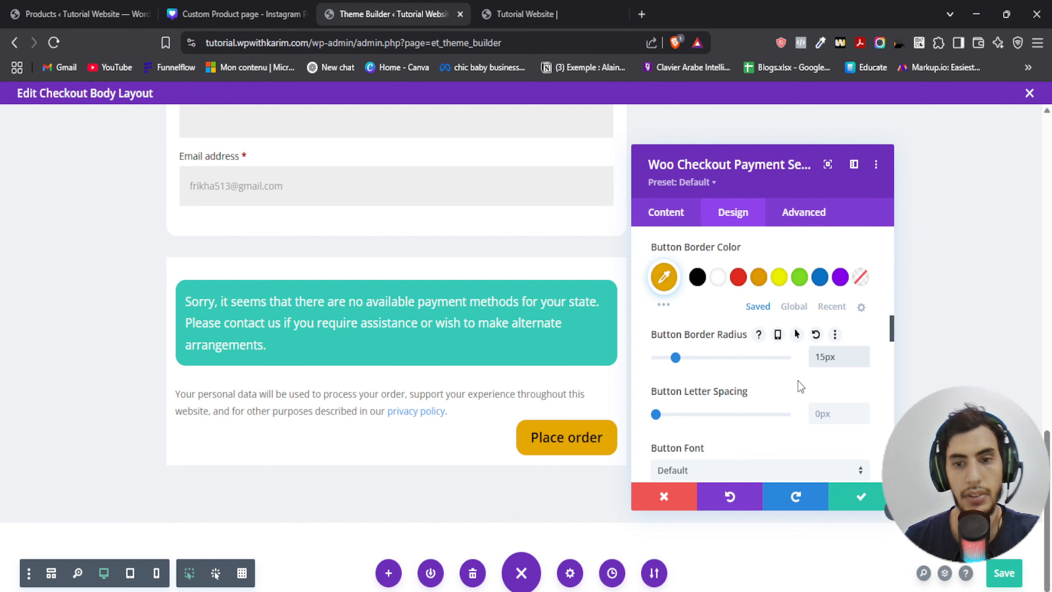
click(861, 497)
scroll(704, 435, up, 3)
scroll(681, 423, up, 10)
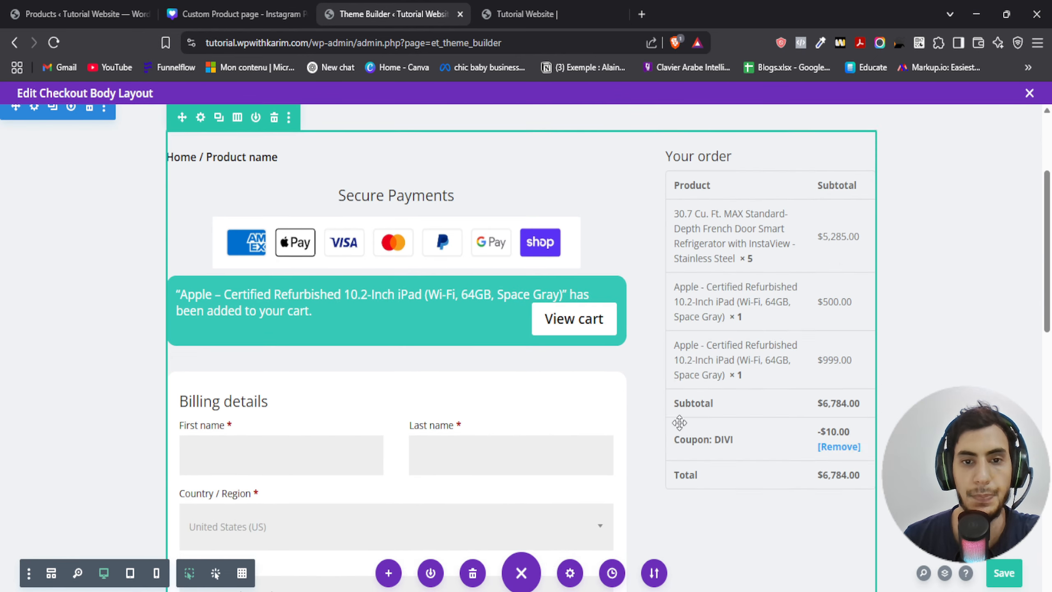
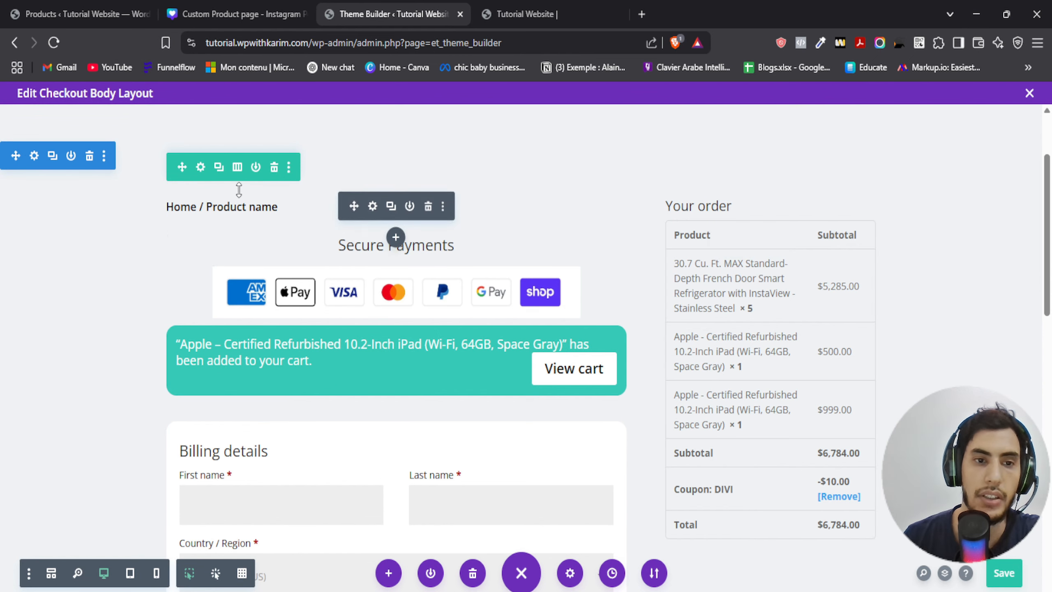
- Open the right column's settings and set its padding to 30px top, 50px bottom, and 15px linked left and right
click(201, 166)
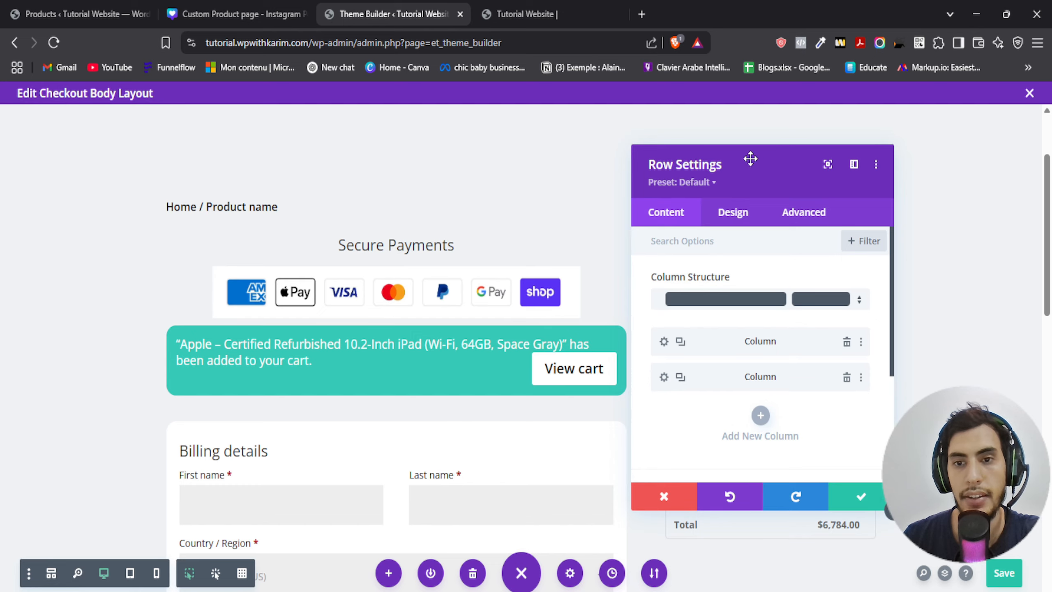
drag(750, 159, 282, 140)
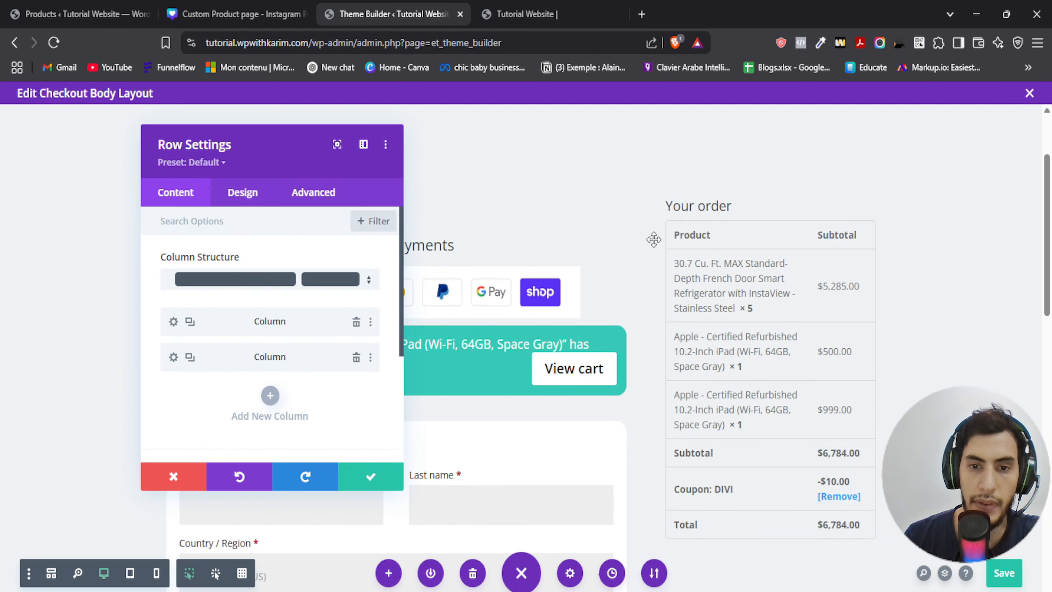
click(174, 357)
scroll(191, 365, down, 2)
click(183, 346)
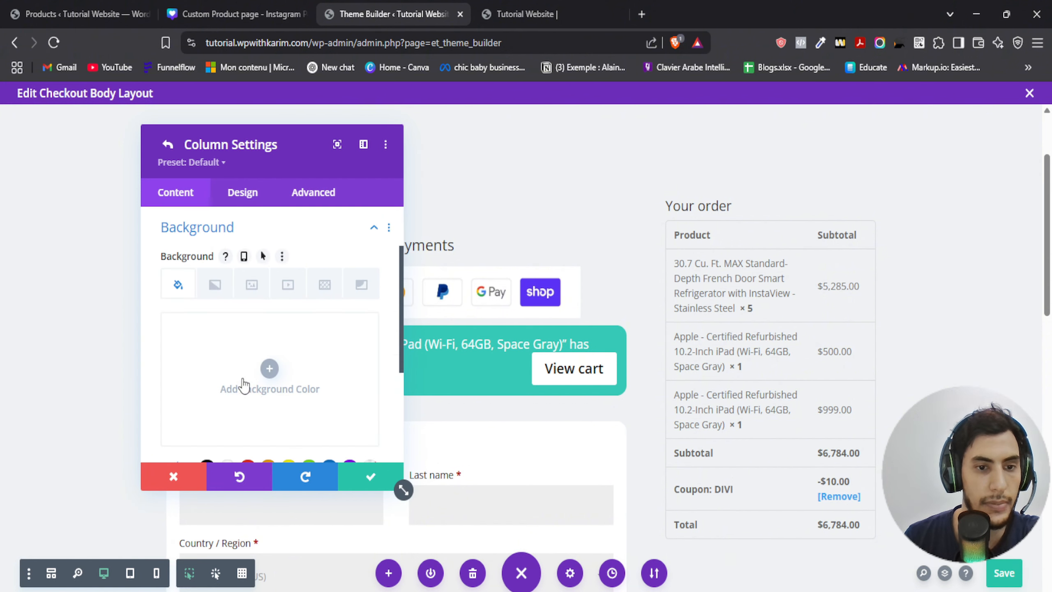
scroll(244, 385, down, 3)
click(227, 327)
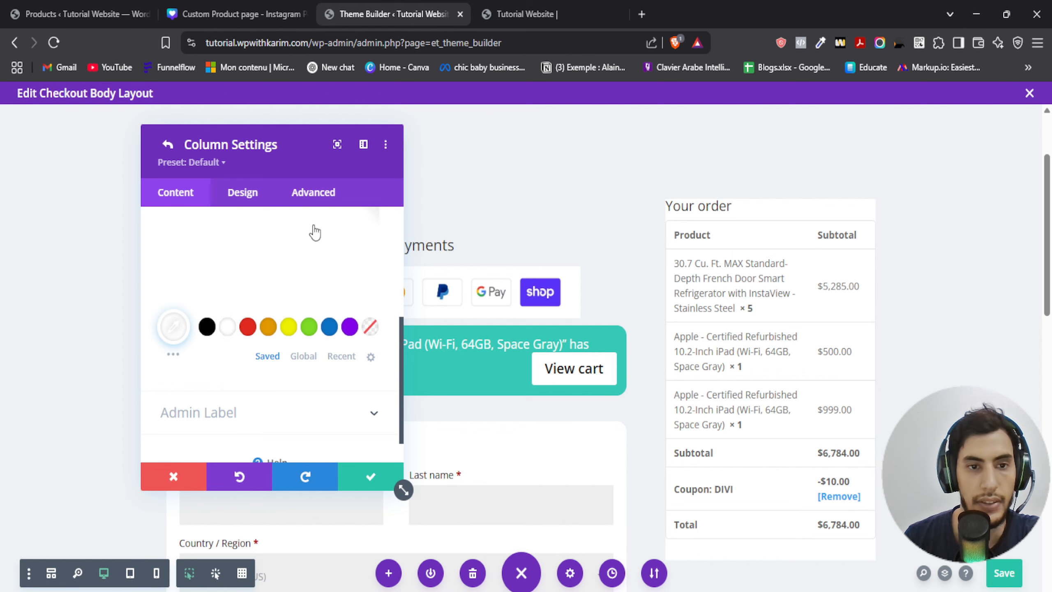
click(267, 198)
click(238, 268)
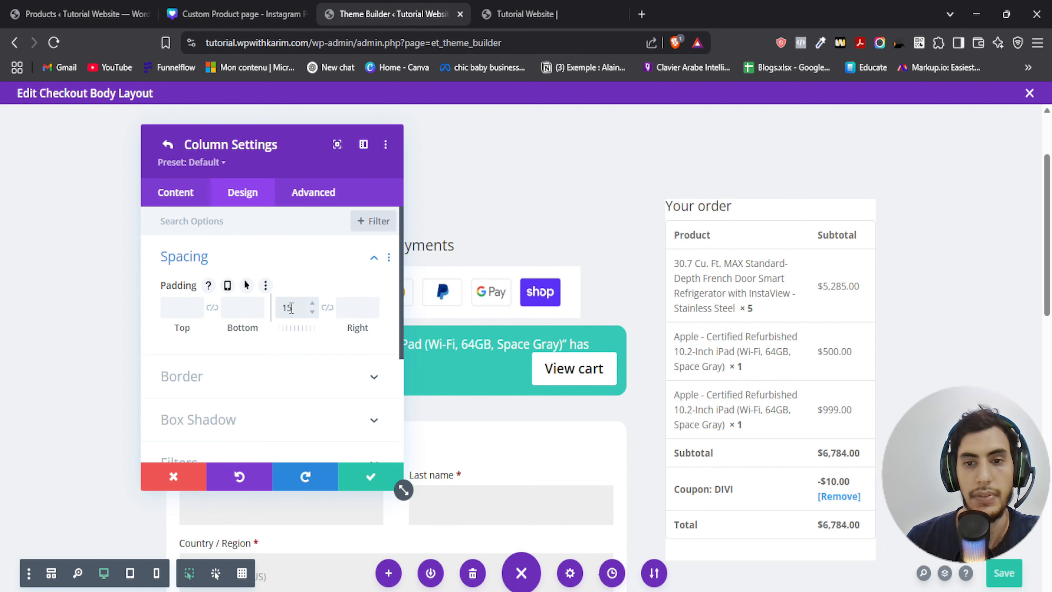
click(326, 307)
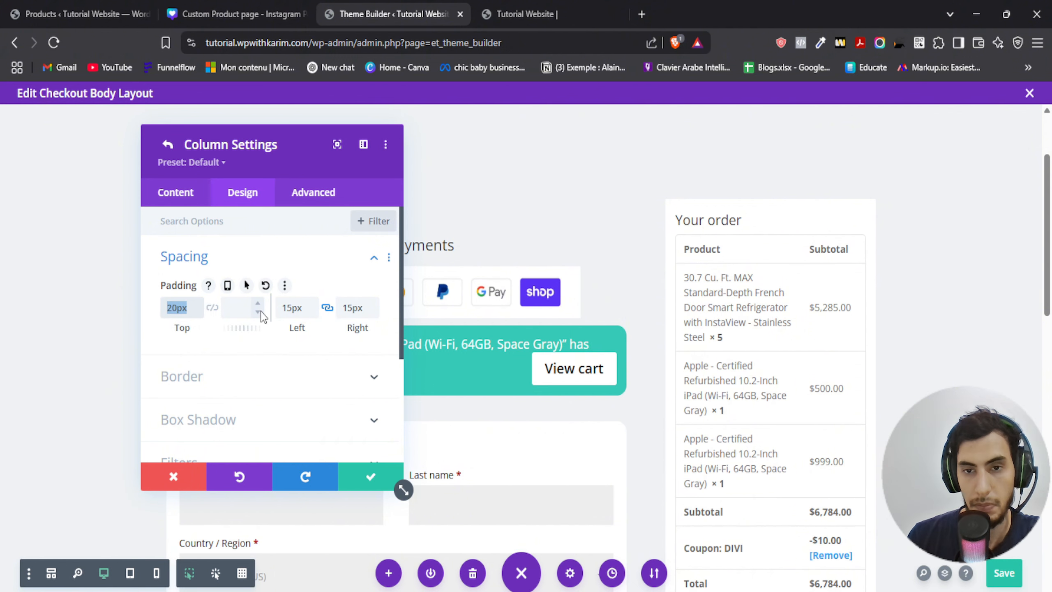
text(40)
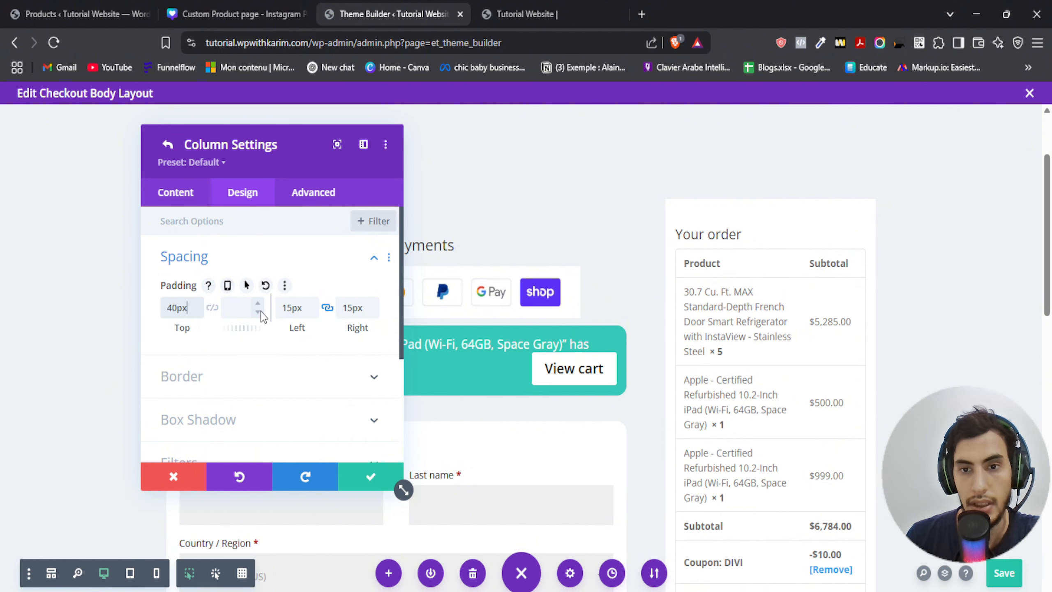
text(30)
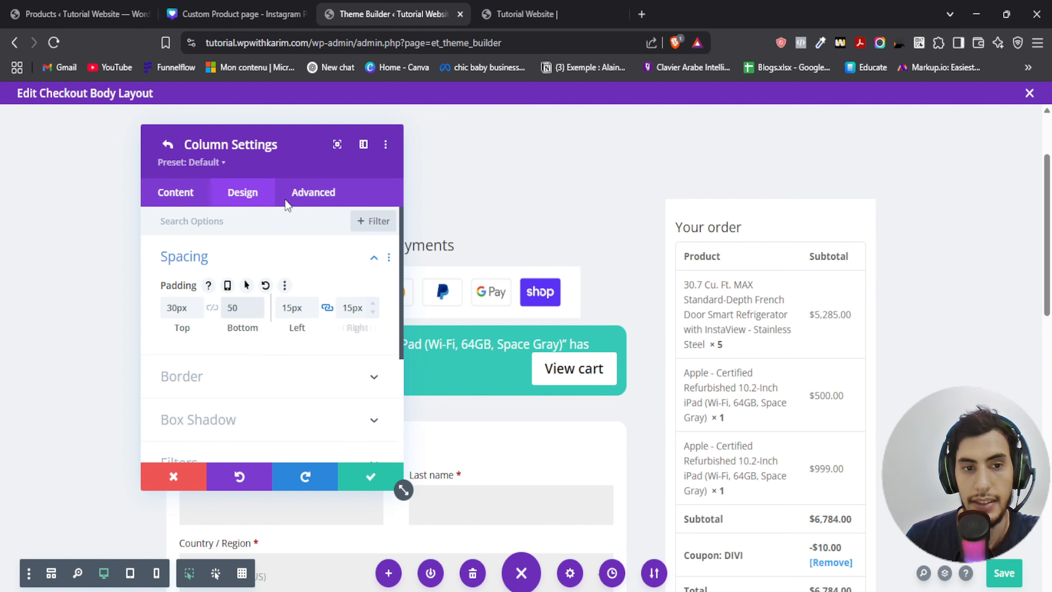
- Round the column's corners to 15px in its border settings
drag(267, 146, 157, 129)
scroll(680, 286, down, 5)
scroll(634, 309, up, 6)
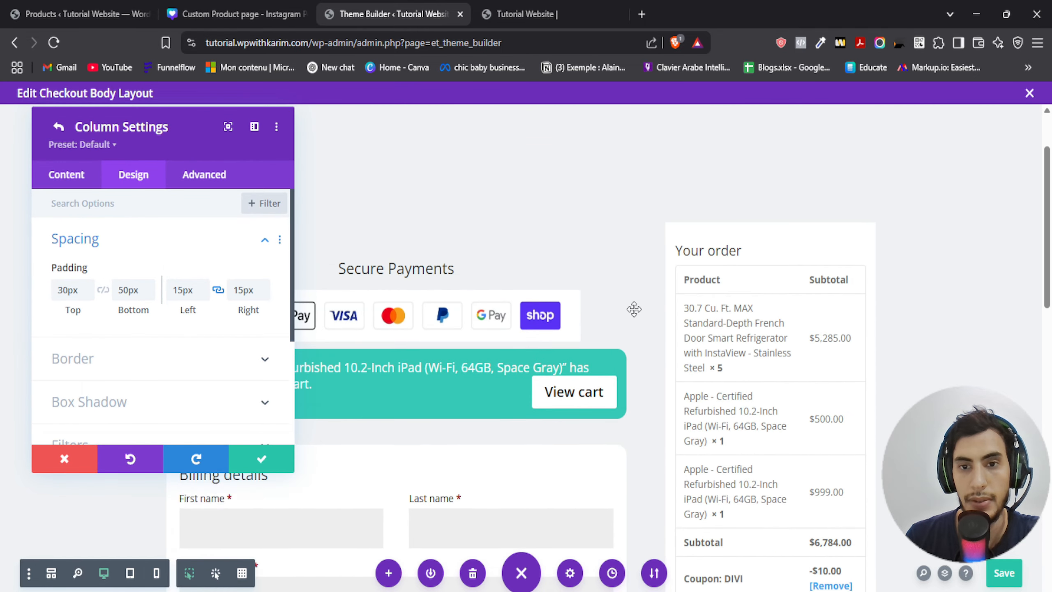
scroll(634, 309, up, 2)
scroll(320, 327, down, 1)
scroll(136, 286, down, 3)
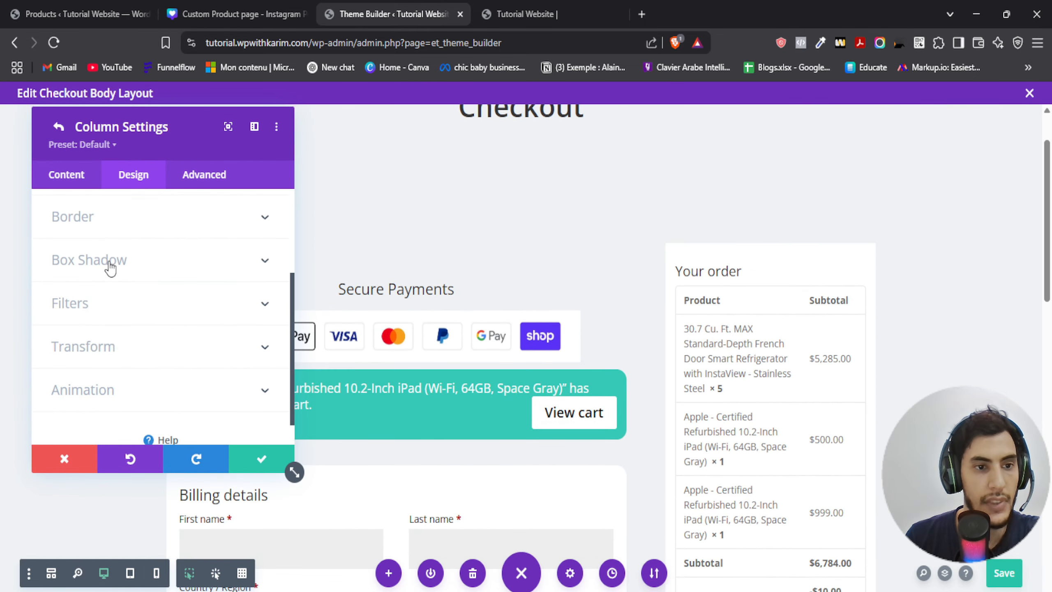
click(99, 217)
scroll(87, 323, up, 1)
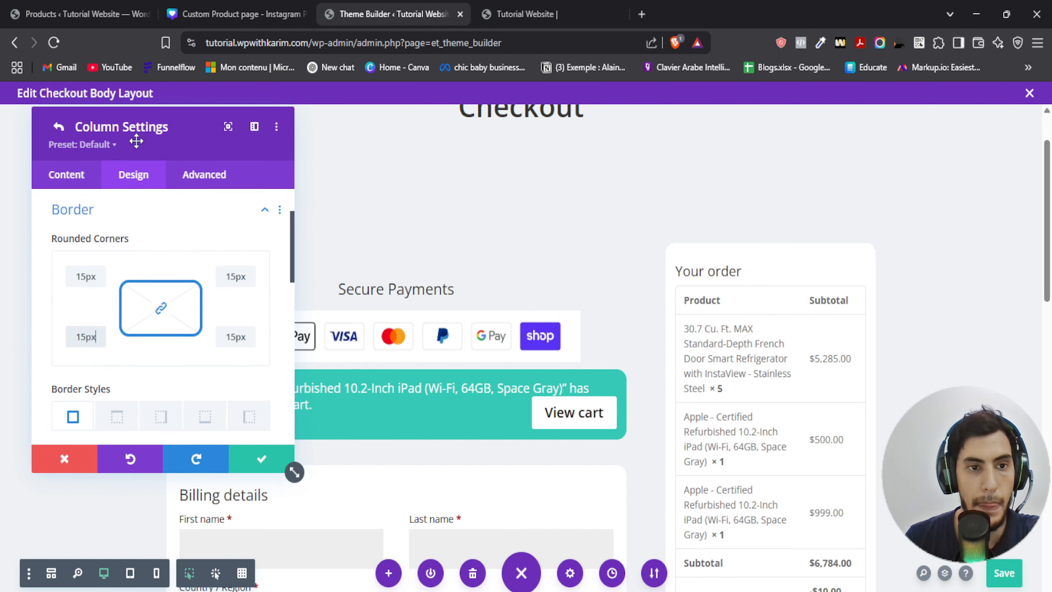
- Give the column a top-only border 15px wide
drag(137, 141, 248, 143)
scroll(230, 305, down, 3)
click(227, 288)
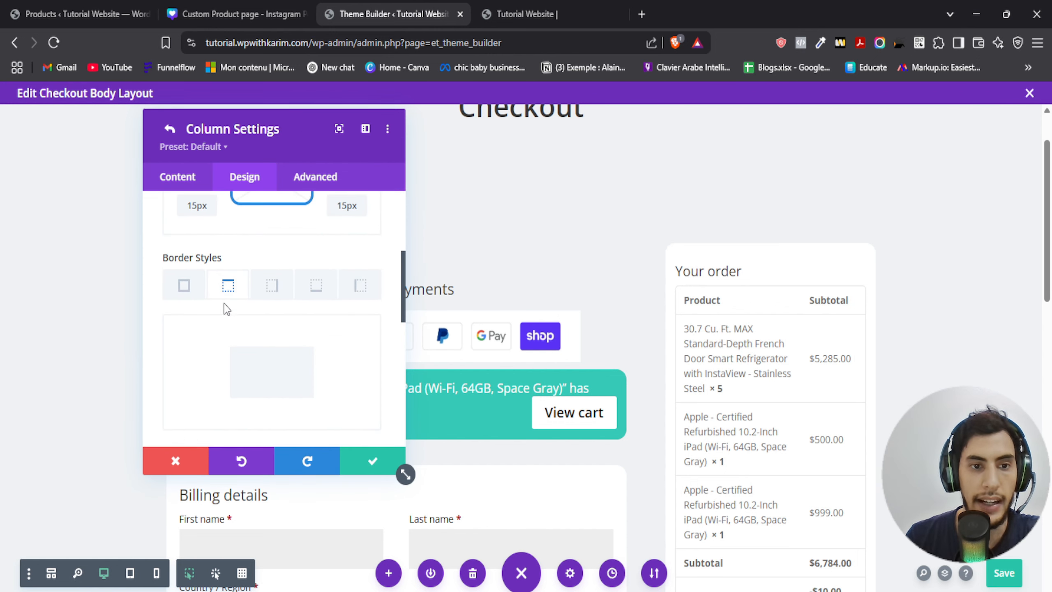
scroll(225, 315, down, 3)
drag(168, 337, 208, 344)
- Switch to the Canva colour sheet and copy the header colour #005270
drag(253, 111, 288, 150)
click(255, 11)
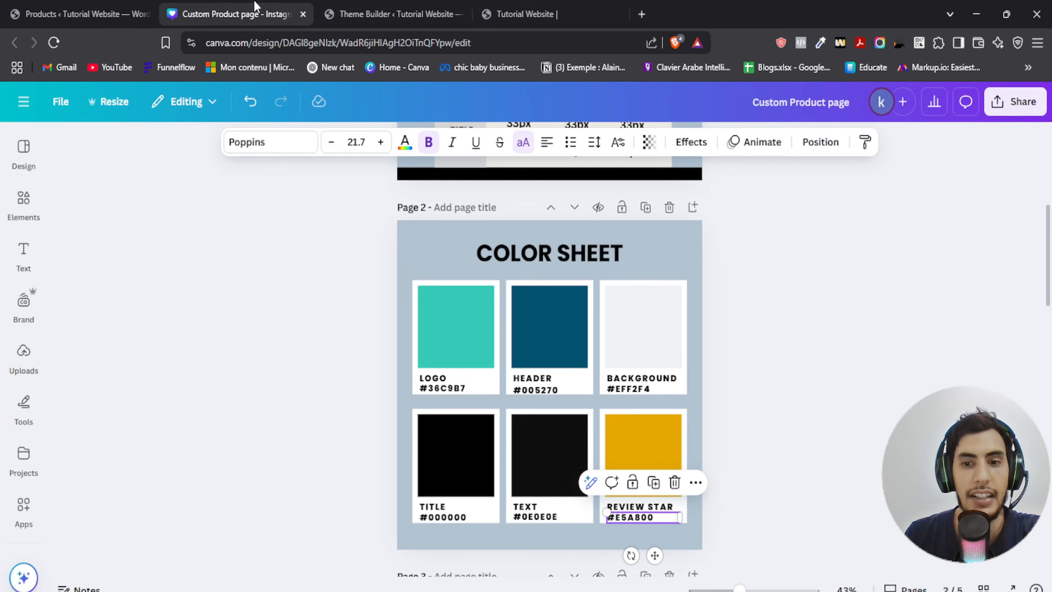
click(543, 393)
triple_click(542, 392)
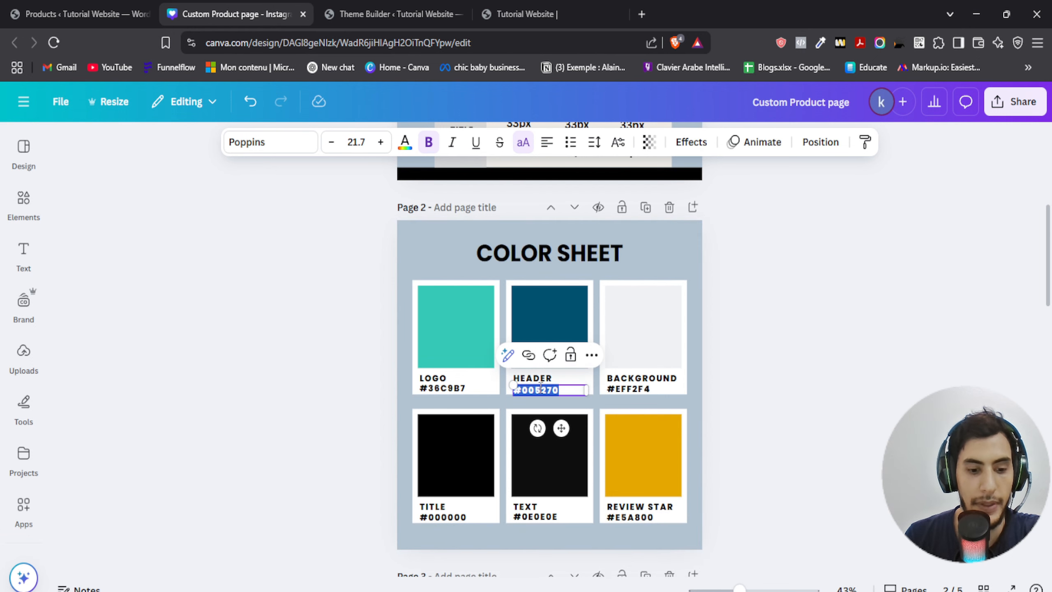
click(391, 13)
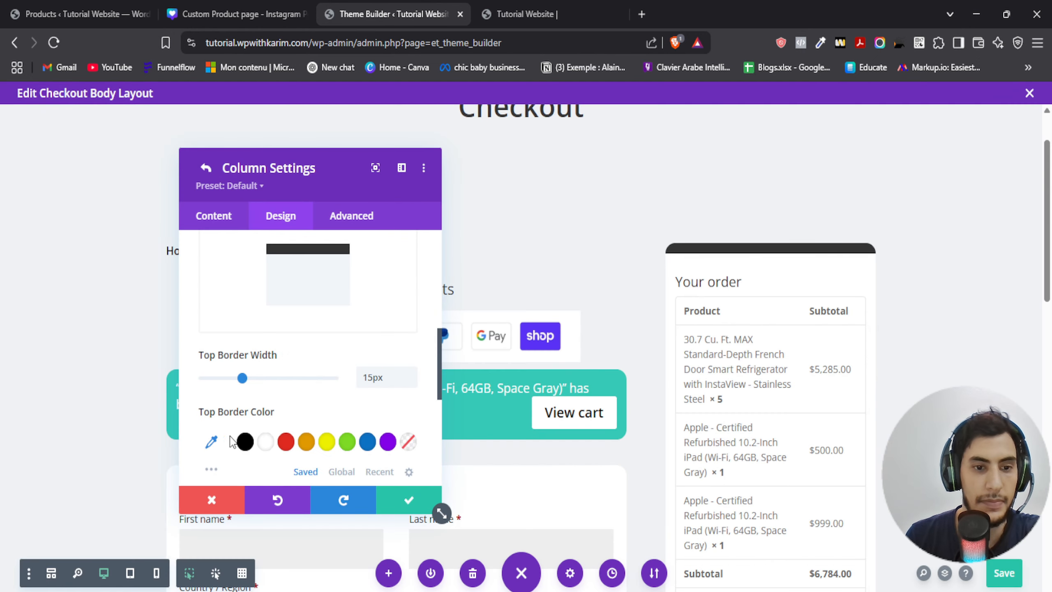
- Set the column's top border colour to #005270 and save the column settings
click(212, 441)
click(260, 439)
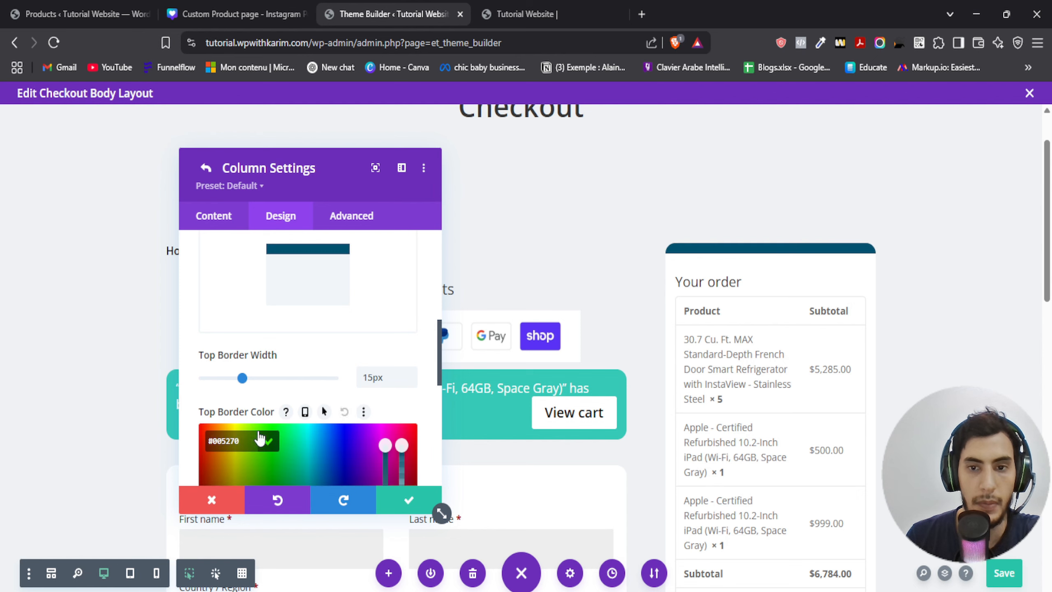
click(268, 442)
drag(277, 169, 246, 172)
click(344, 514)
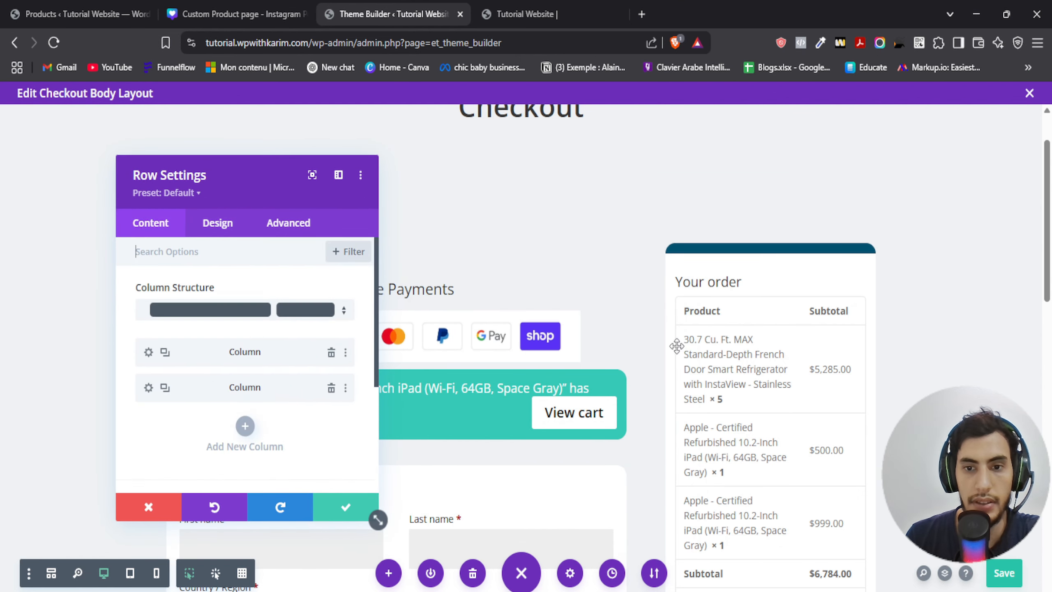
- Open the Woo Checkout Details module's design settings and set the title text colour to black
mouse_move(719, 322)
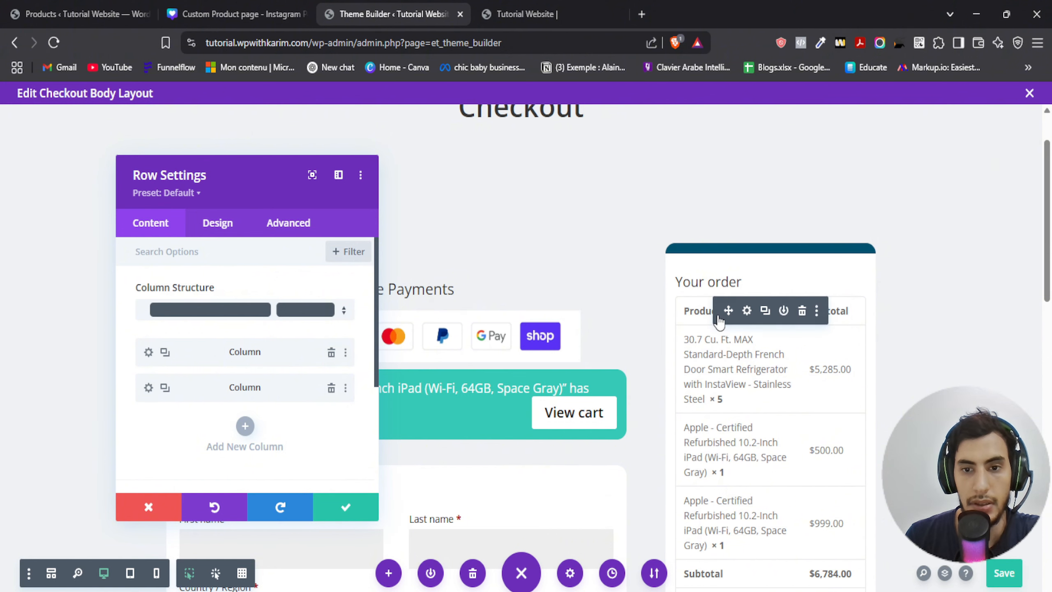
click(747, 312)
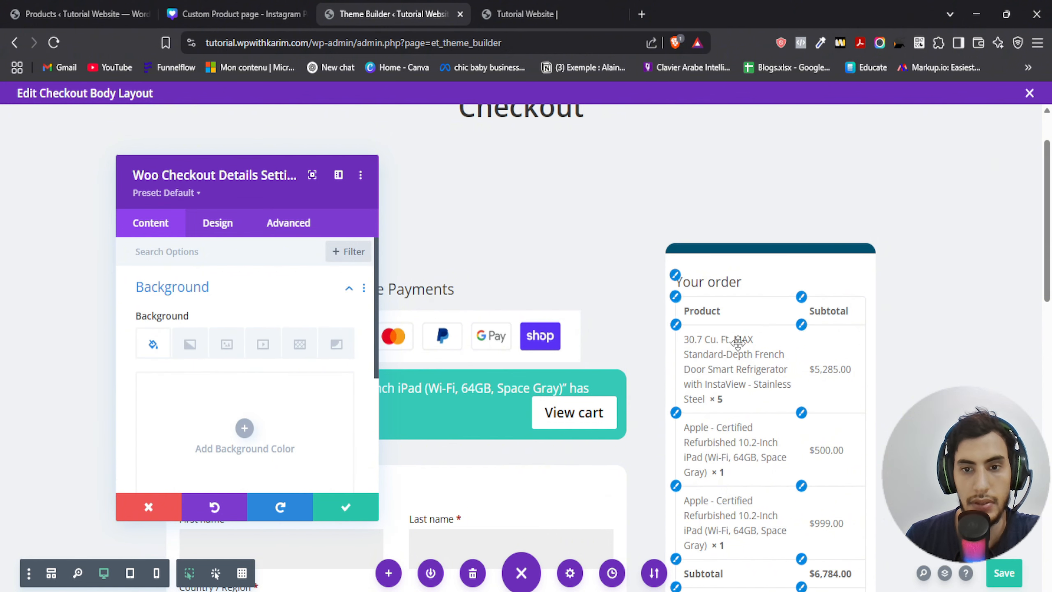
drag(202, 179, 154, 230)
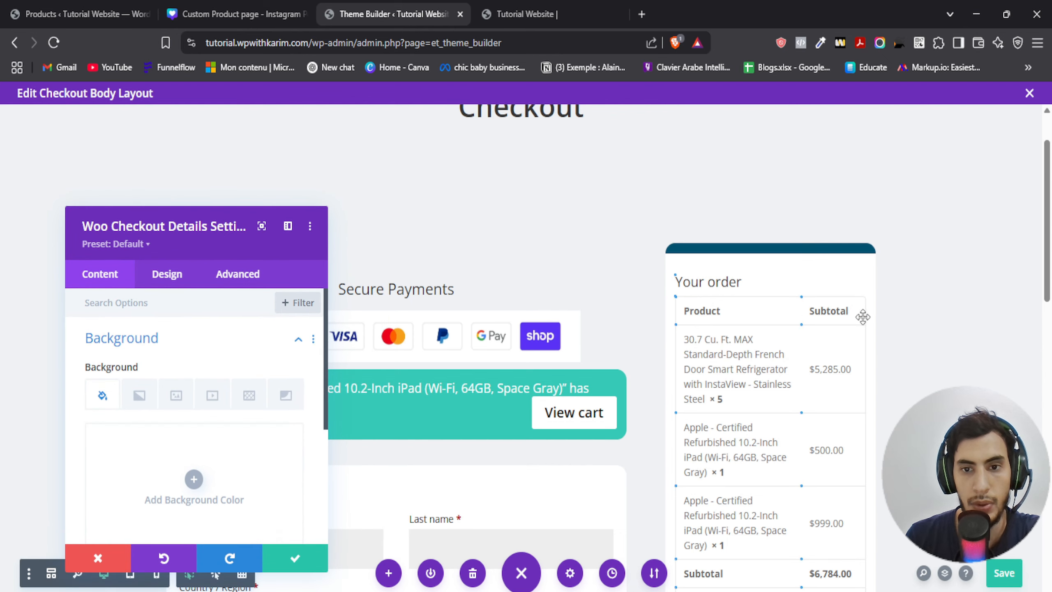
click(167, 274)
click(133, 384)
scroll(129, 439, down, 4)
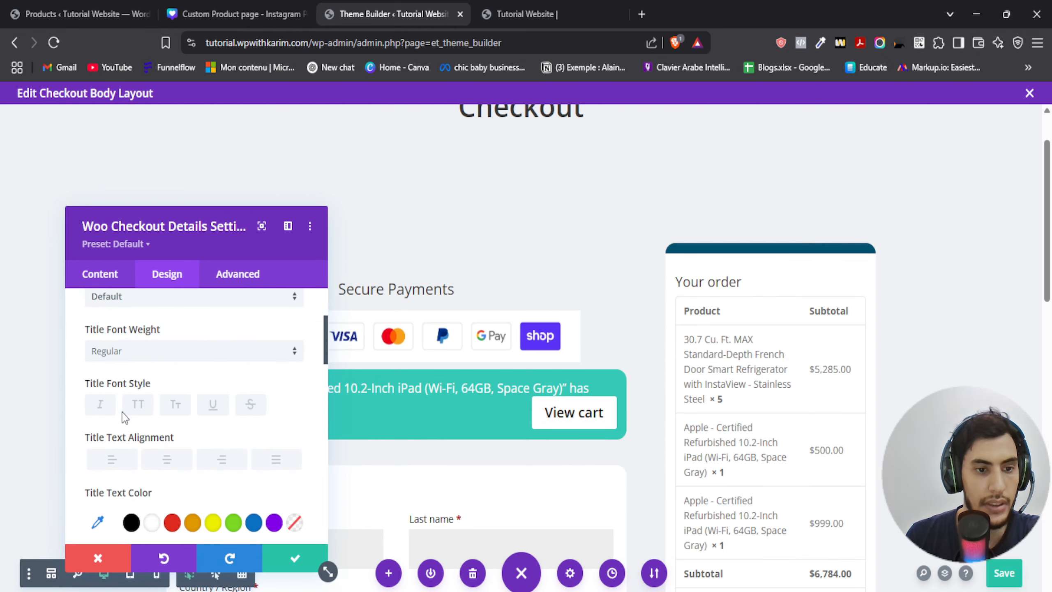
click(131, 382)
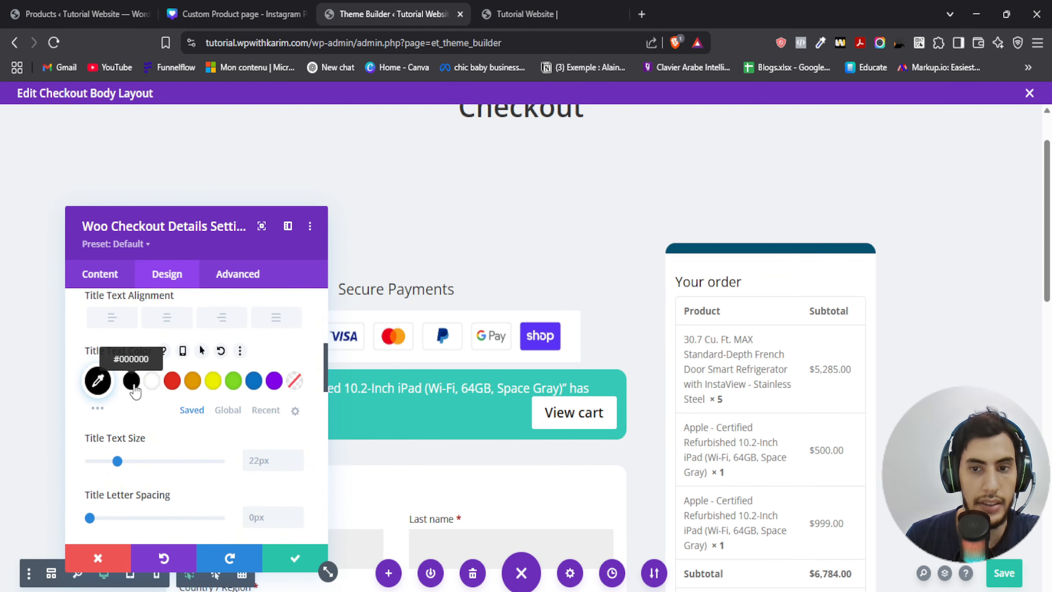
- Set the order details title font weight to Semi Bold
scroll(126, 393, down, 3)
scroll(126, 393, down, 10)
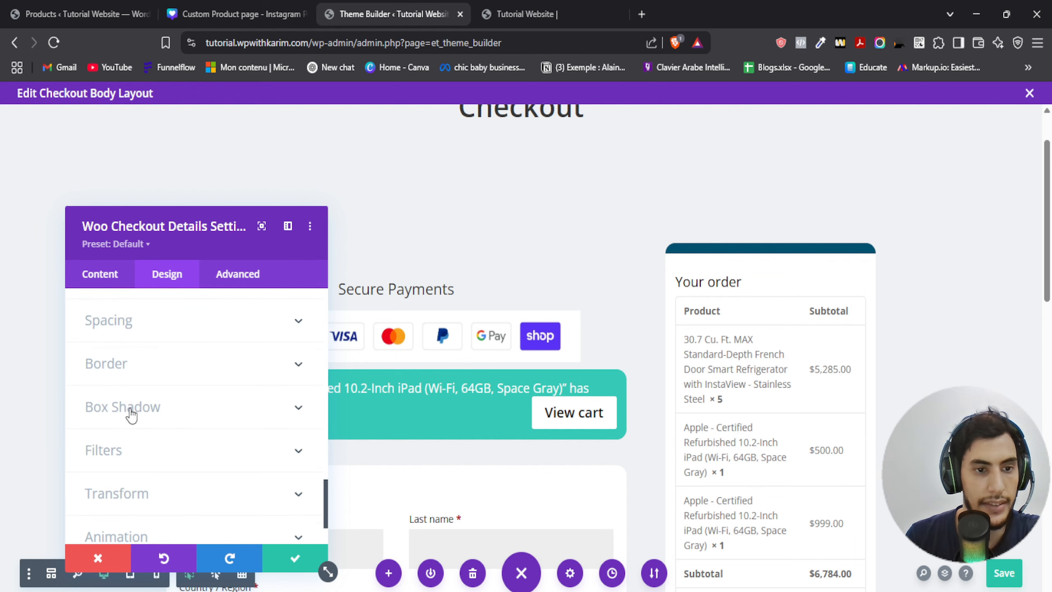
scroll(129, 411, up, 10)
scroll(142, 427, up, 5)
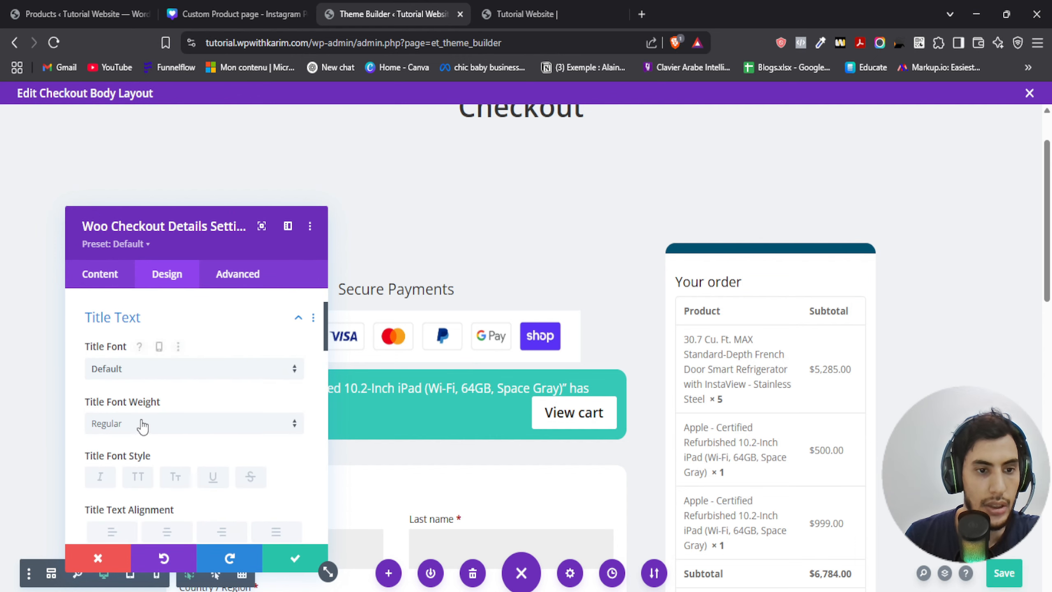
click(142, 425)
click(141, 463)
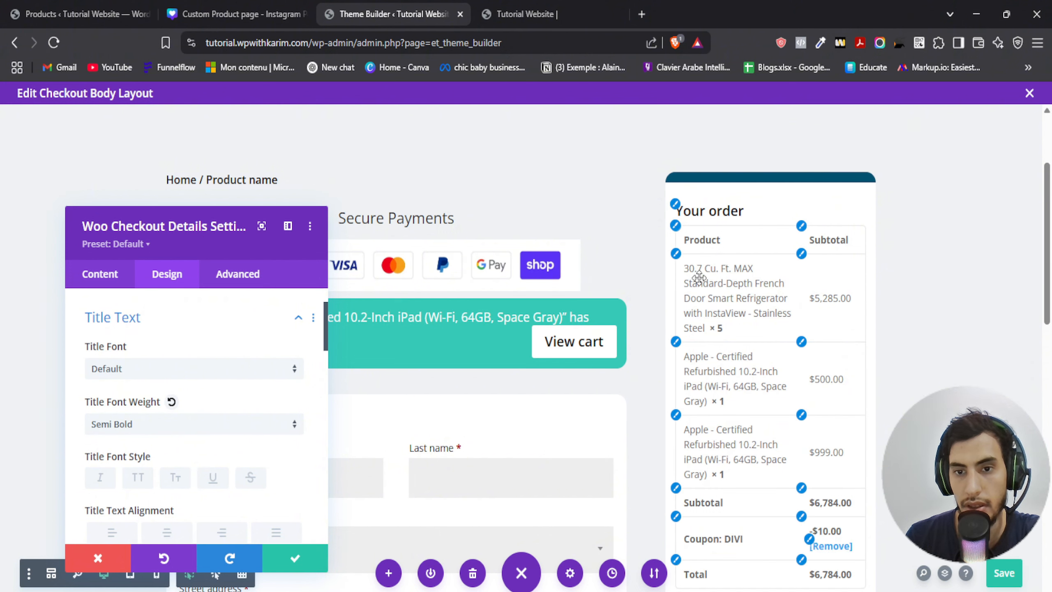
scroll(163, 394, down, 10)
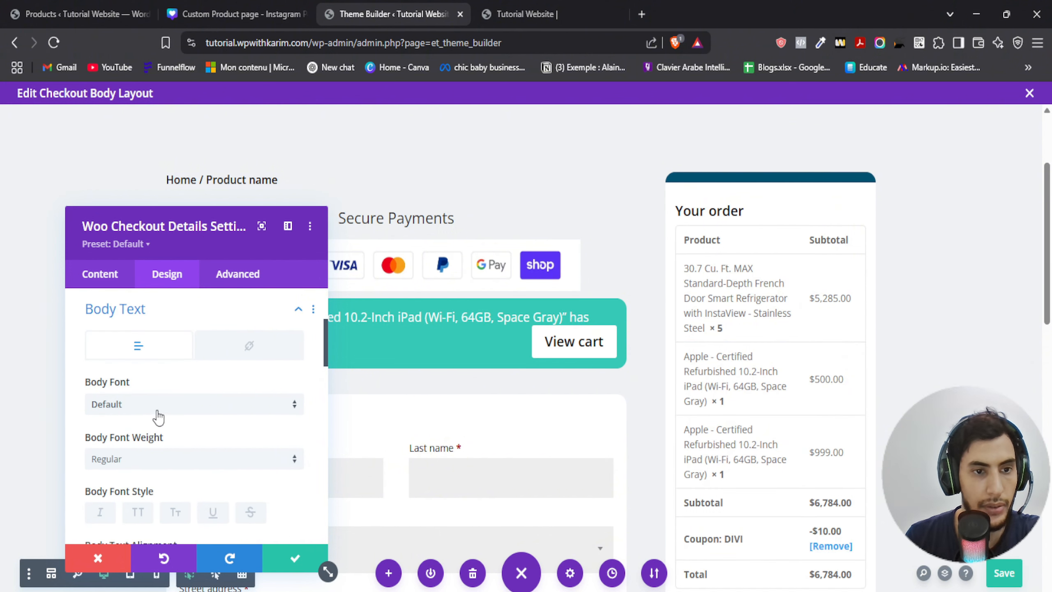
scroll(158, 416, down, 5)
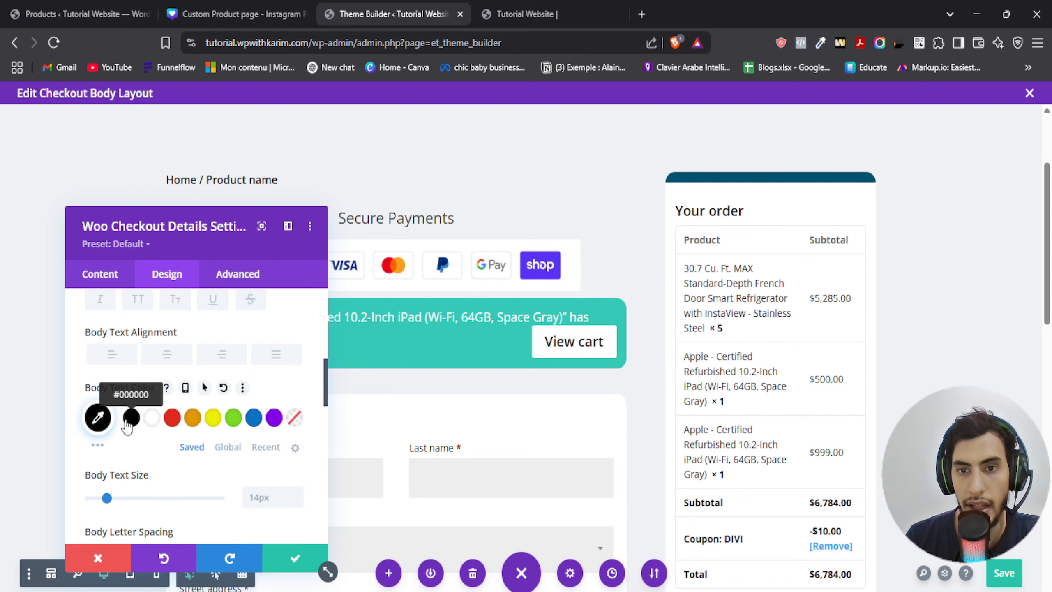
click(100, 420)
drag(105, 463, 89, 467)
click(223, 387)
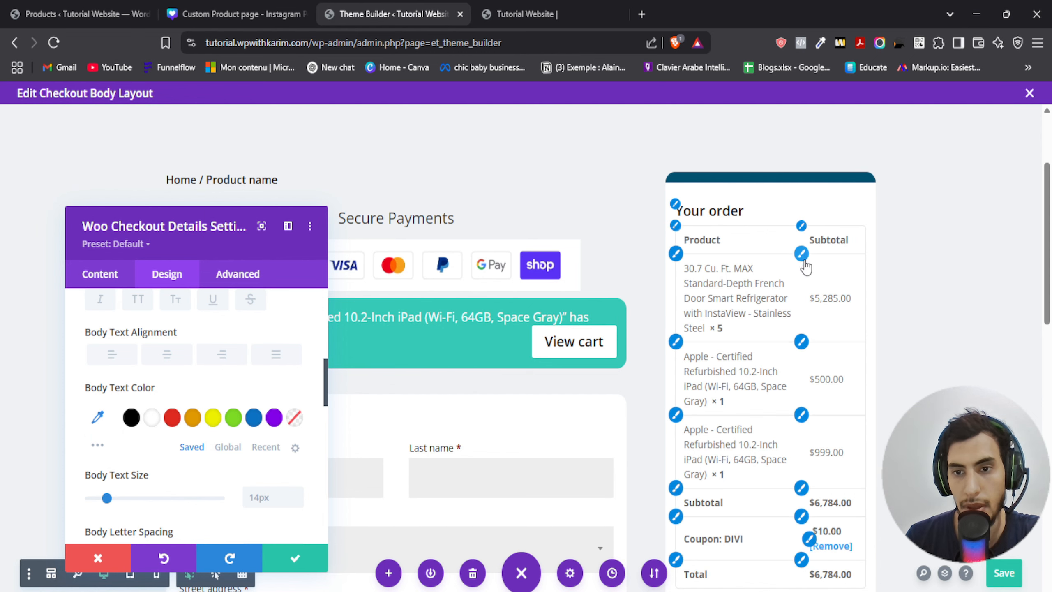
- Set the module's link text colour to red #e02b20
scroll(807, 358, down, 5)
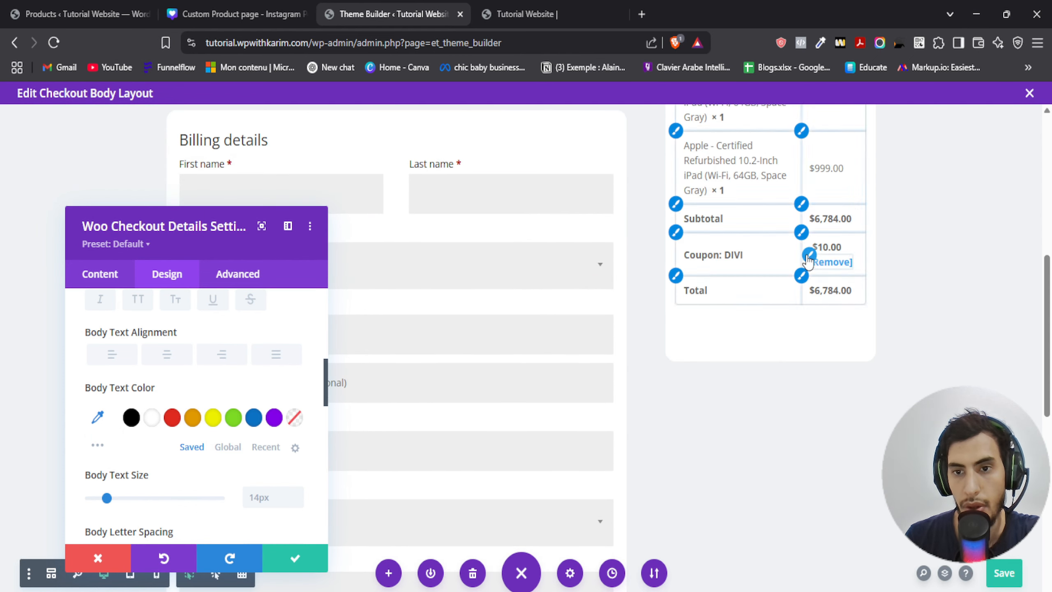
scroll(197, 414, up, 3)
click(249, 346)
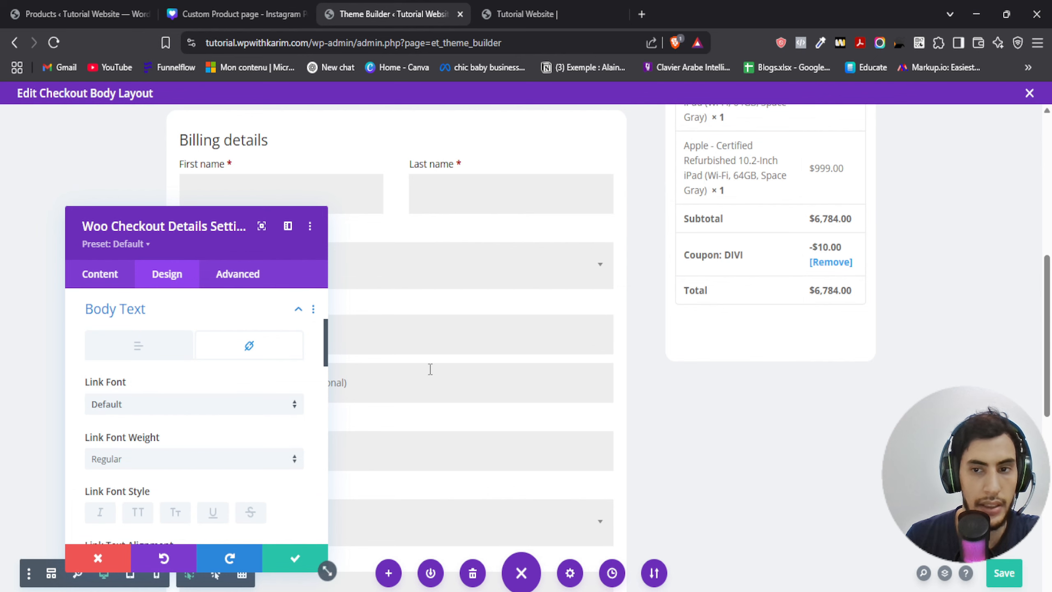
scroll(182, 431, down, 5)
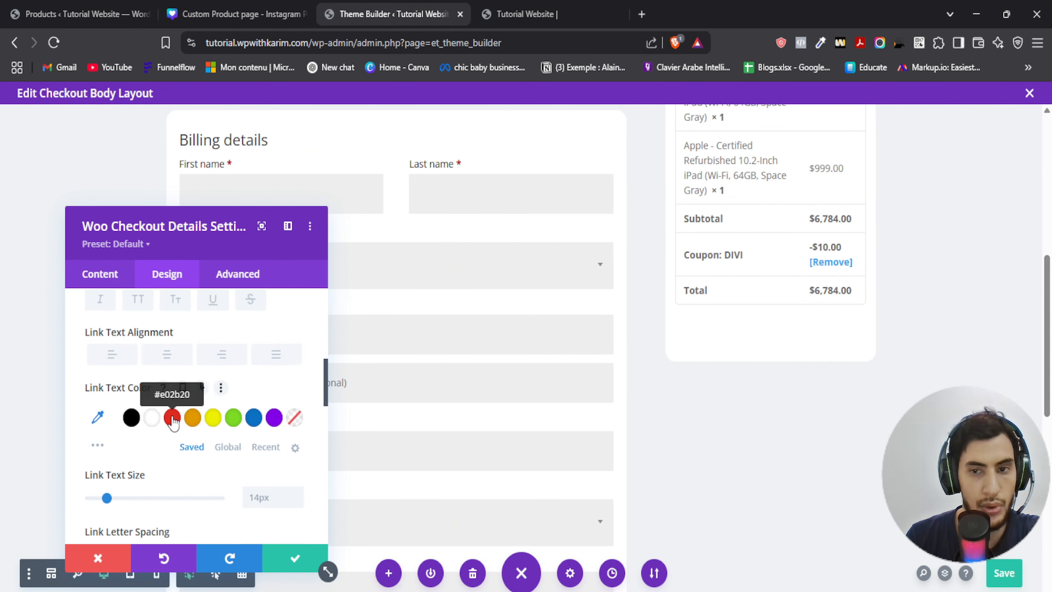
click(172, 417)
- Set the module's body text colour to black #000000
scroll(669, 383, up, 5)
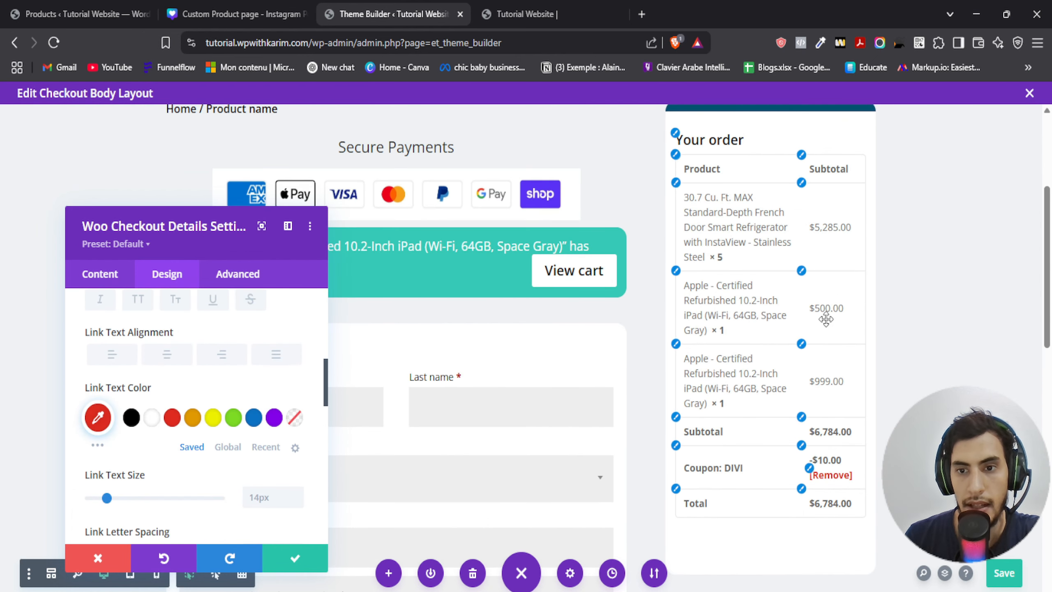
scroll(269, 370, up, 5)
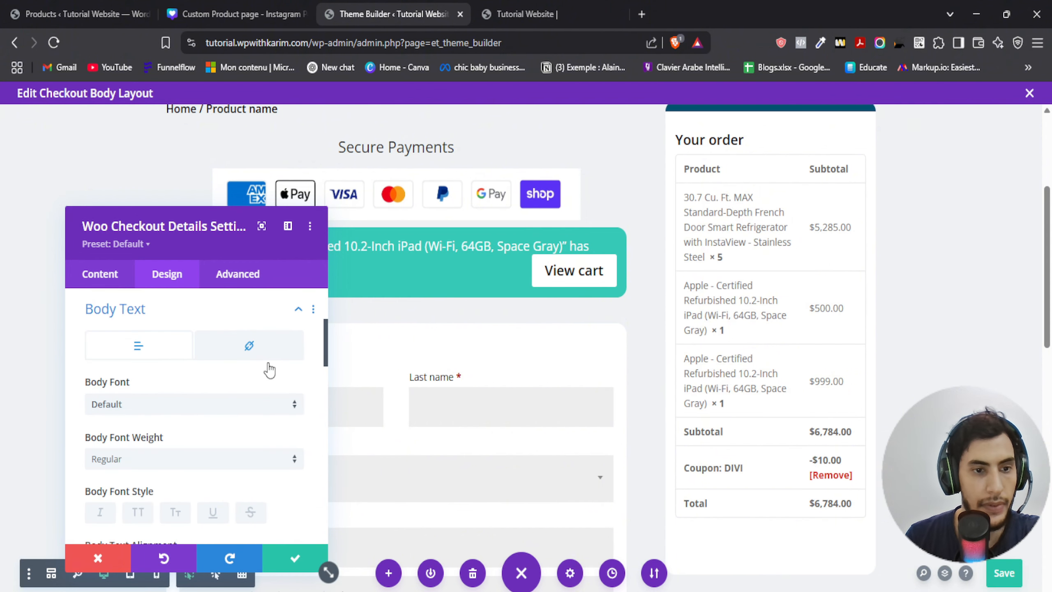
scroll(269, 370, down, 5)
click(131, 418)
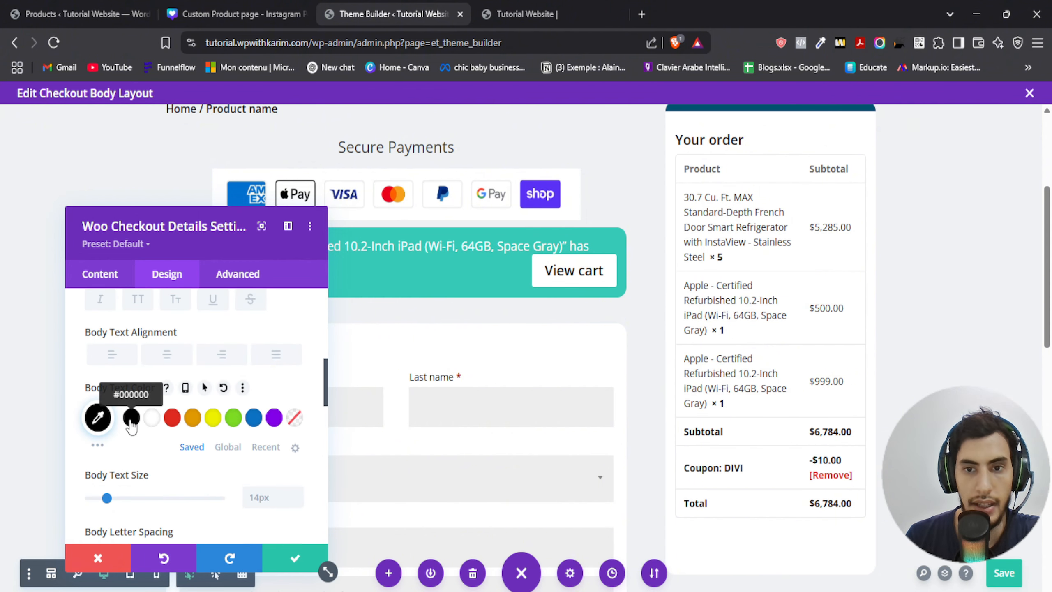
scroll(143, 425, down, 10)
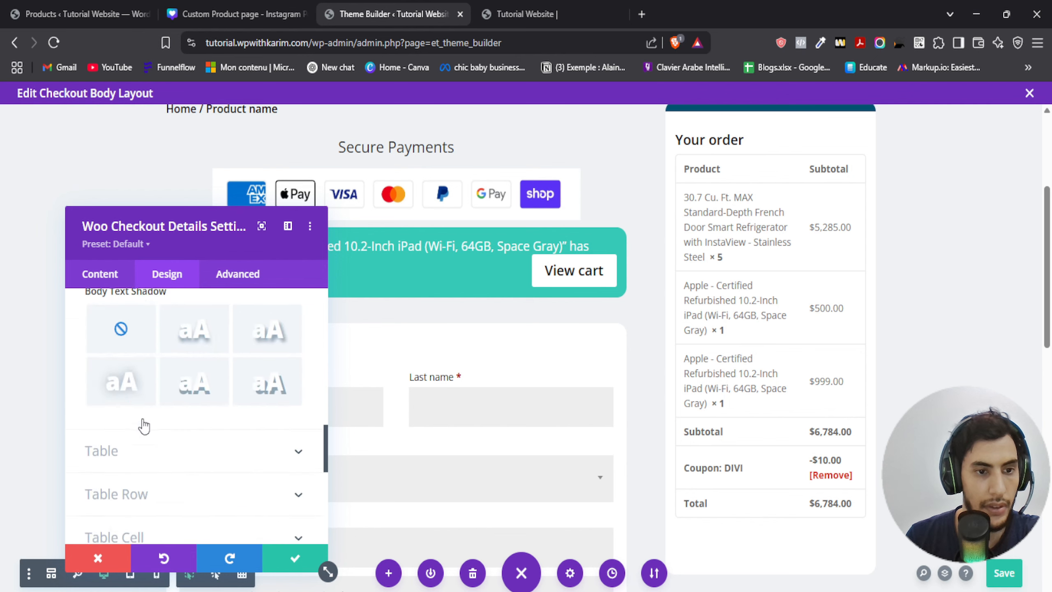
- Review the Woo Checkout Details module's design option groups, then close its settings
scroll(143, 428, down, 5)
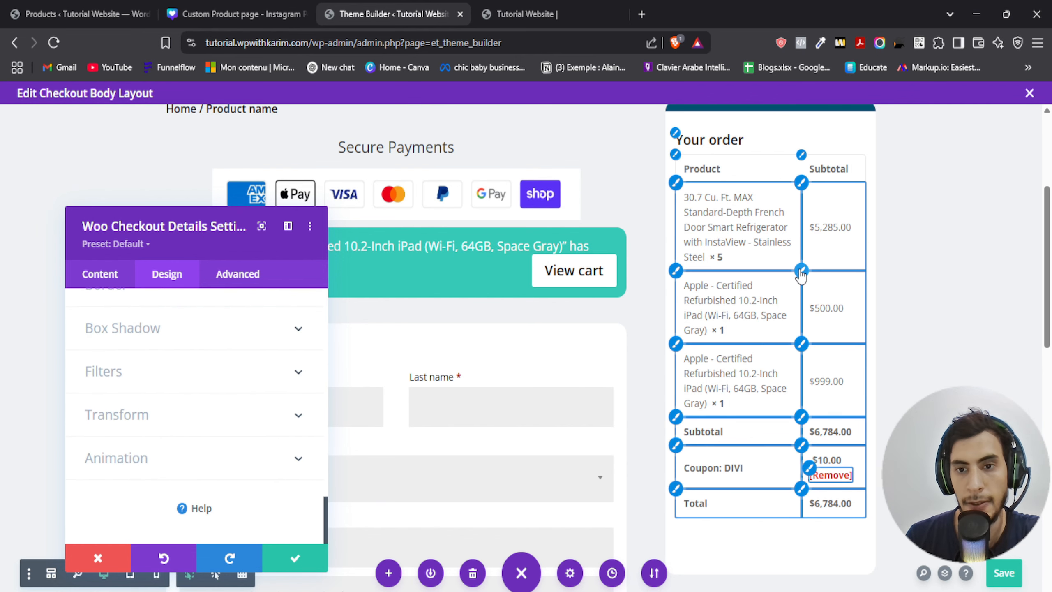
click(806, 396)
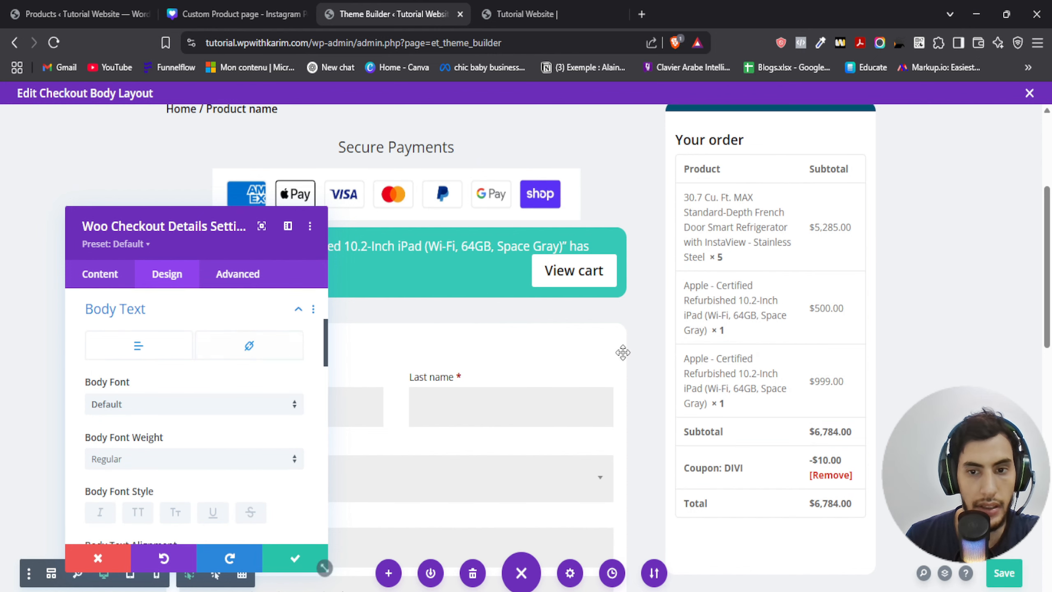
scroll(187, 423, down, 5)
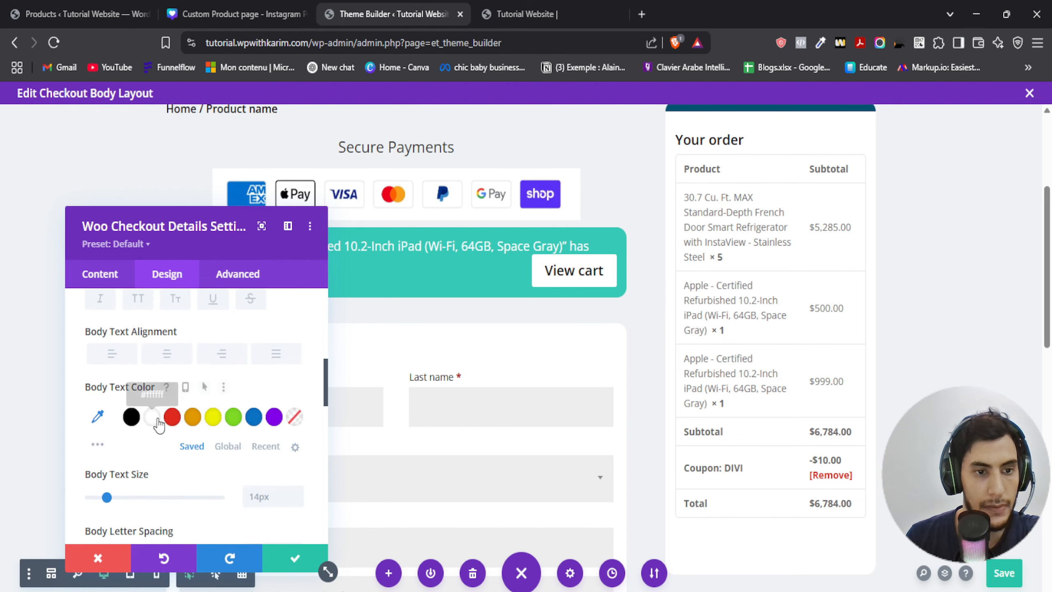
scroll(158, 425, down, 10)
scroll(143, 428, down, 3)
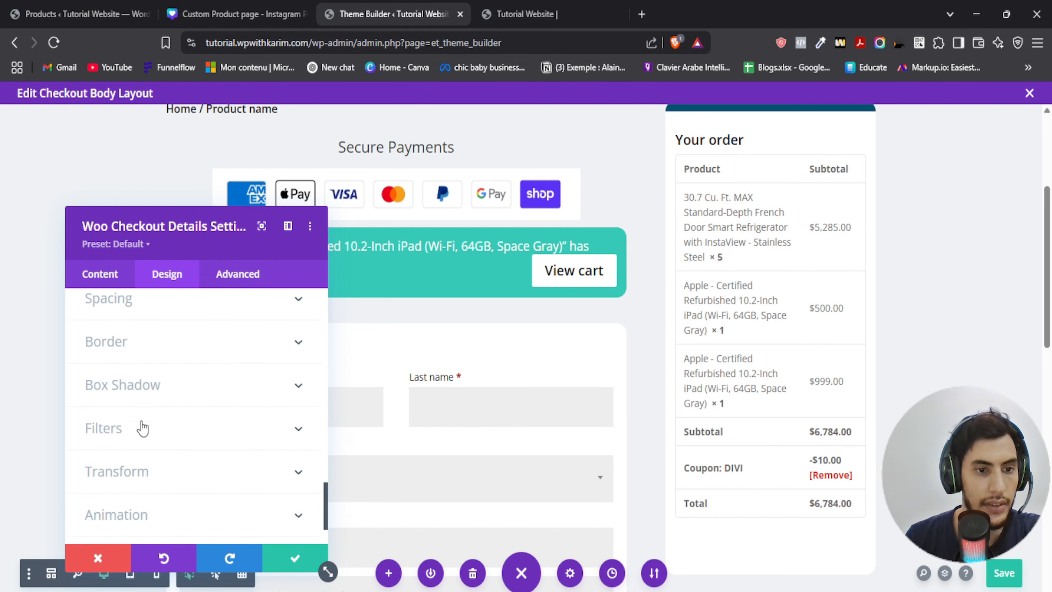
scroll(143, 433, up, 6)
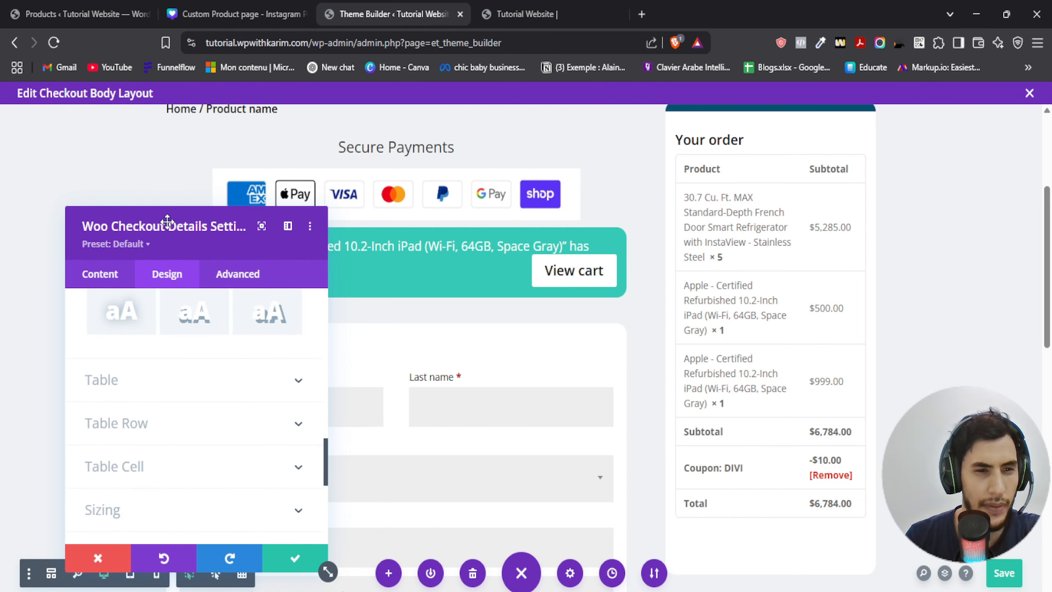
drag(167, 222, 141, 133)
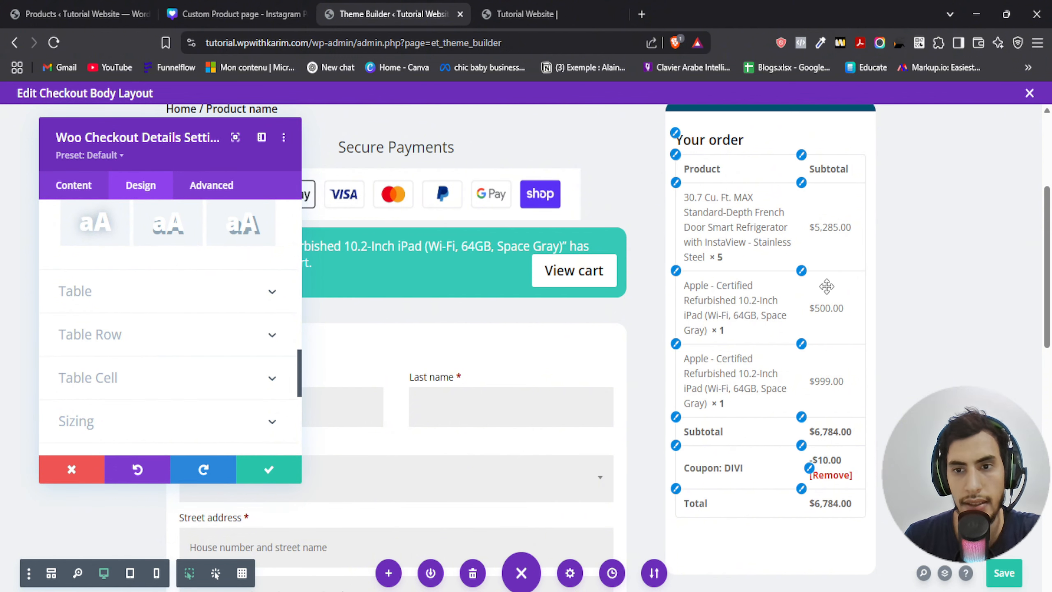
scroll(234, 364, down, 7)
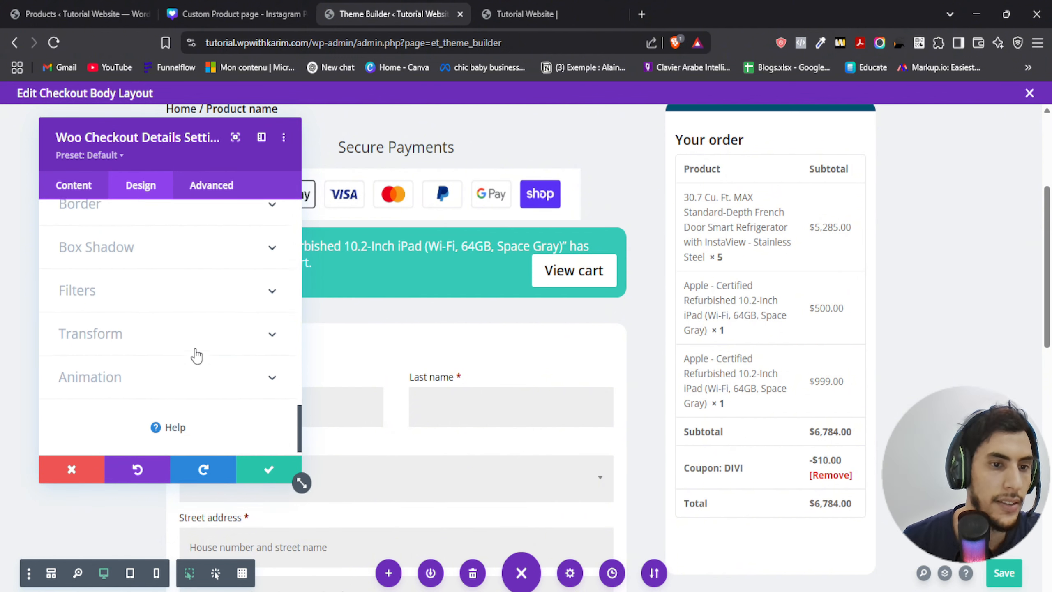
scroll(176, 349, up, 3)
scroll(175, 352, up, 10)
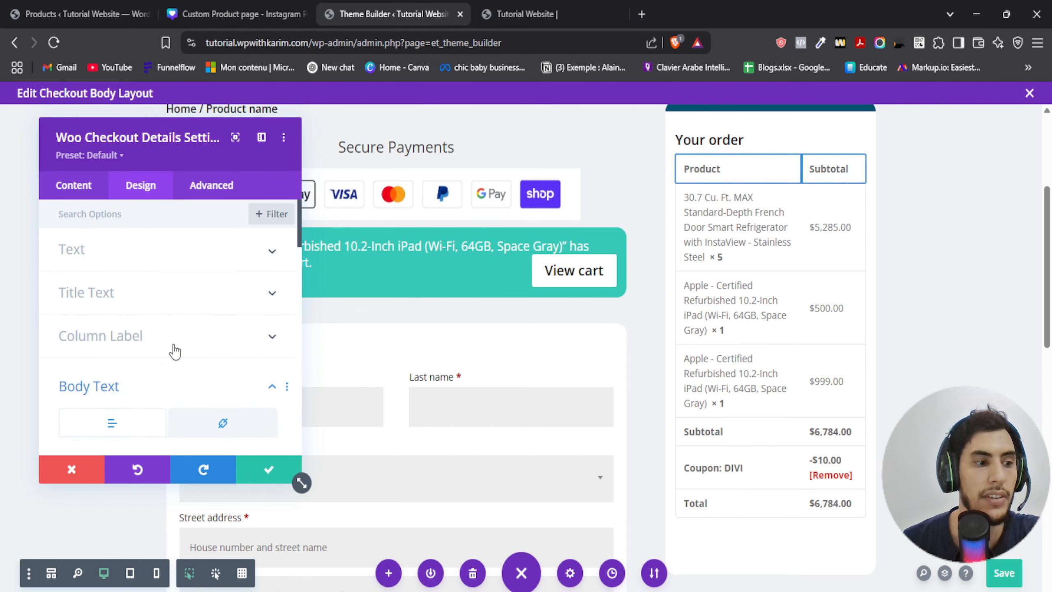
click(75, 265)
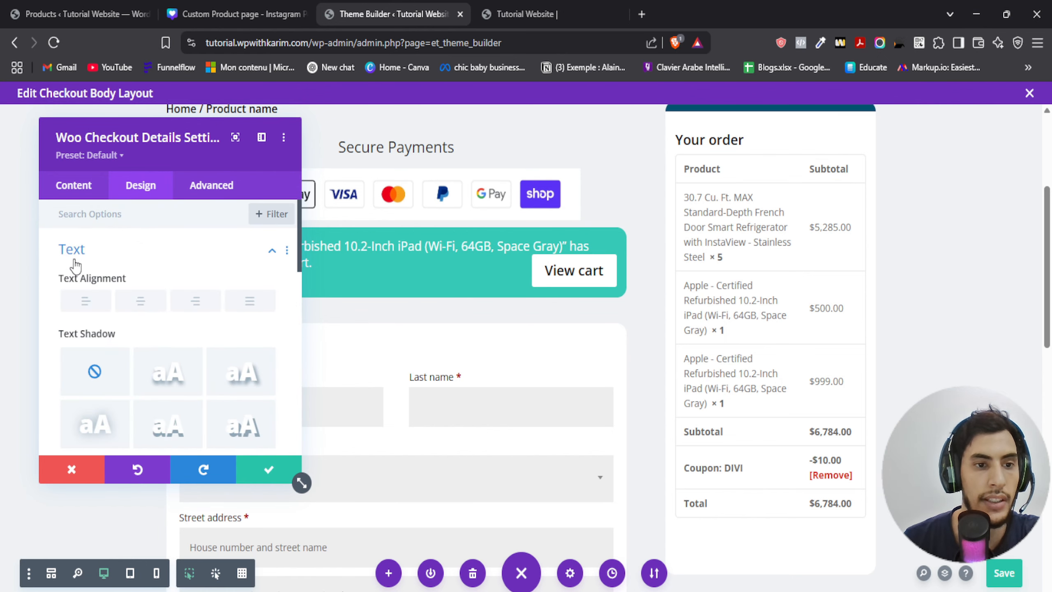
scroll(166, 315, down, 6)
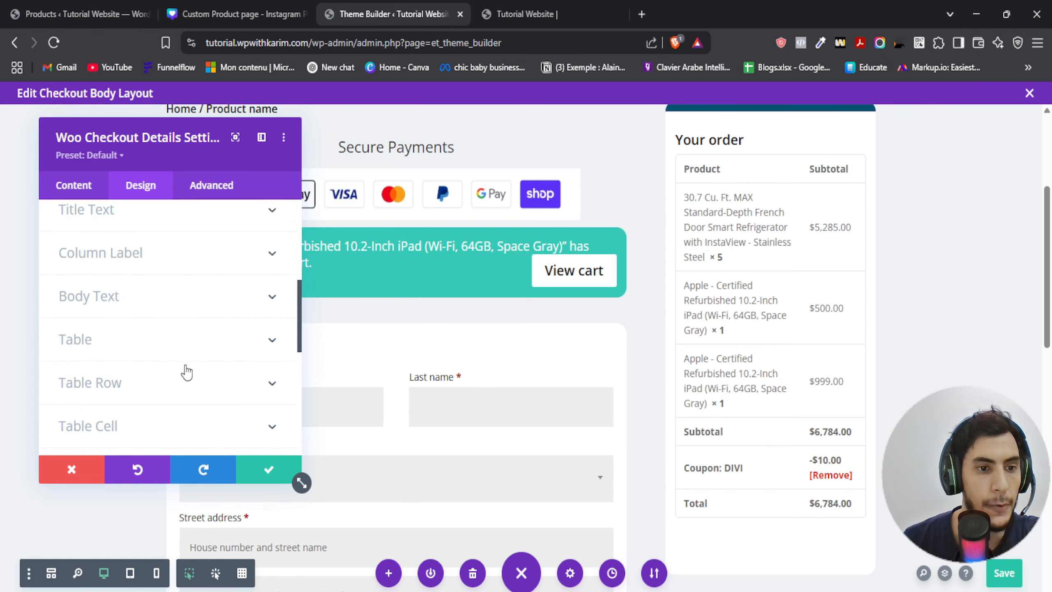
scroll(181, 378, down, 3)
scroll(171, 381, down, 4)
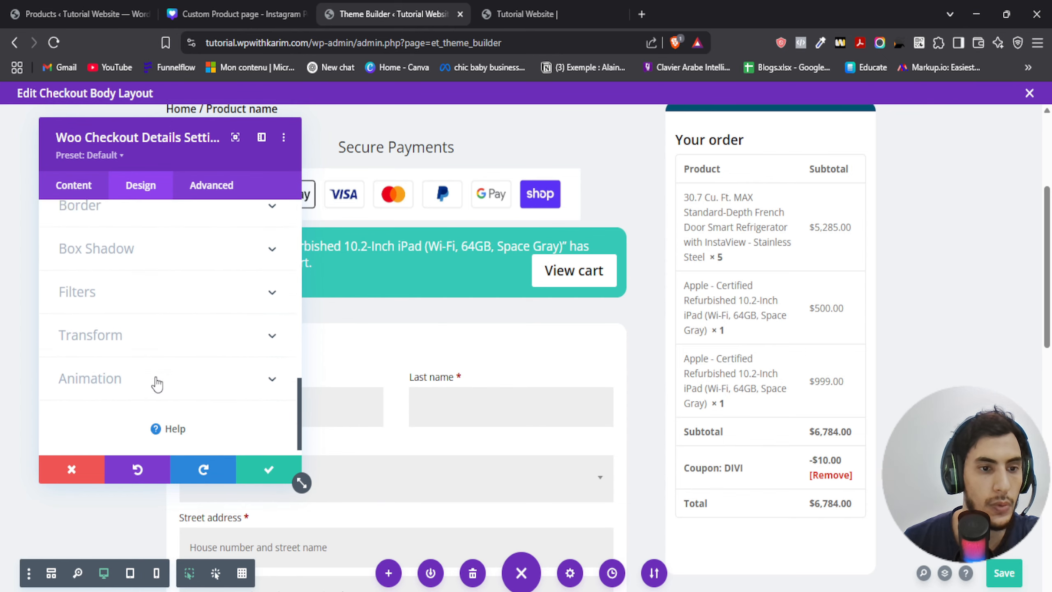
click(271, 471)
- Open the order details module's Advanced custom CSS options and inspect the free-form CSS field without editing
scroll(777, 362, down, 3)
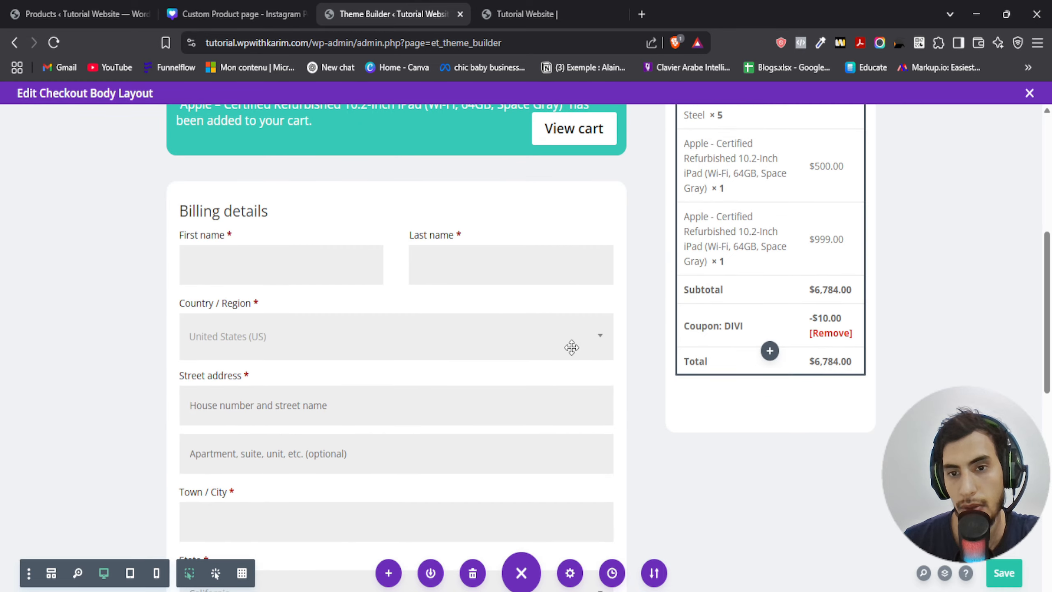
scroll(709, 282, down, 2)
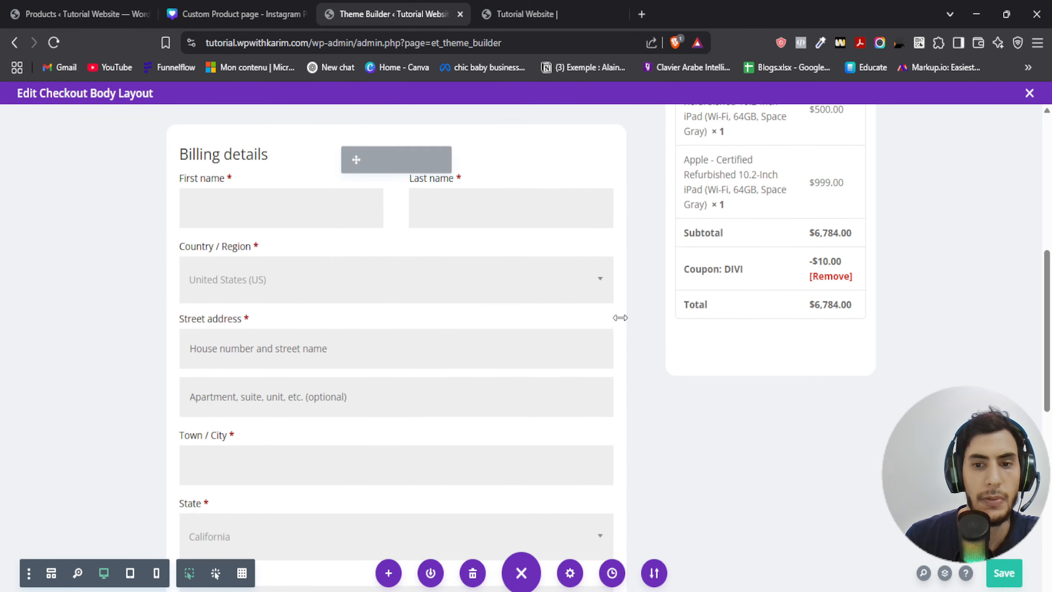
scroll(704, 269, up, 3)
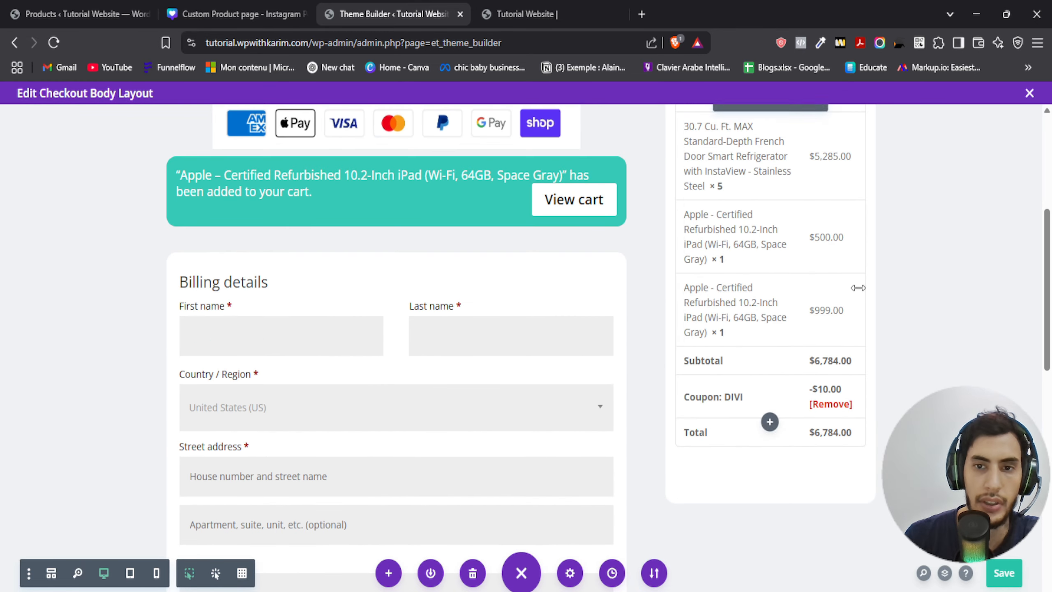
scroll(857, 287, up, 3)
click(739, 240)
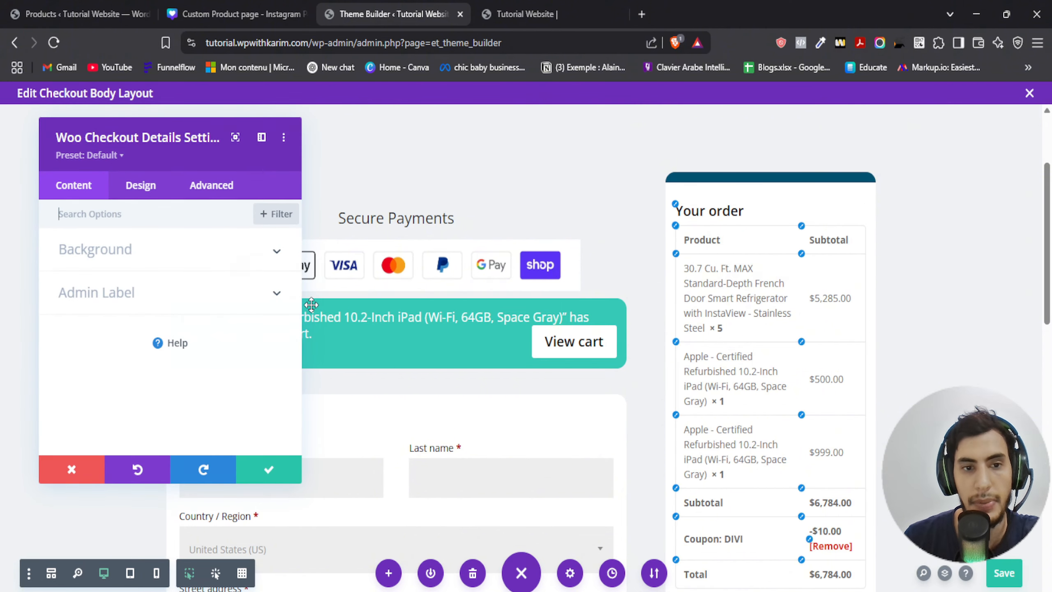
click(210, 187)
click(124, 295)
scroll(124, 295, down, 2)
click(218, 254)
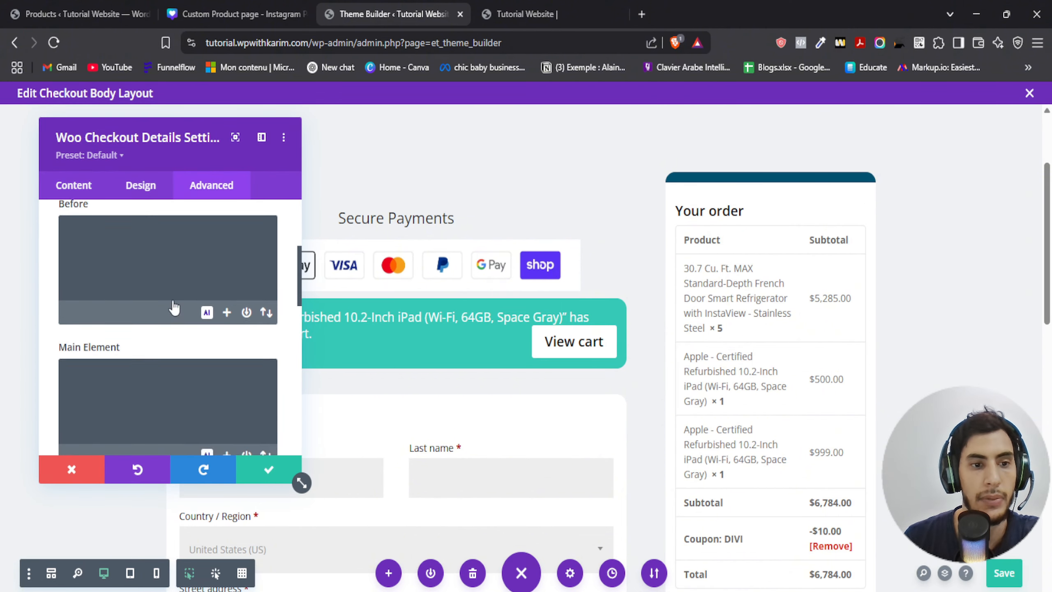
scroll(171, 303, down, 6)
scroll(171, 302, down, 3)
scroll(168, 246, up, 10)
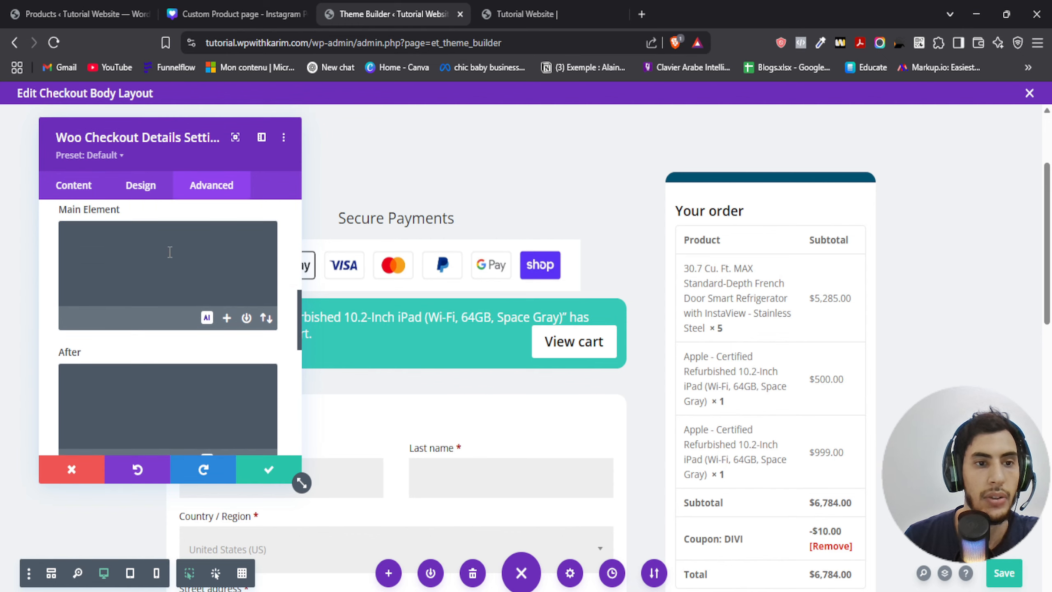
scroll(199, 270, up, 5)
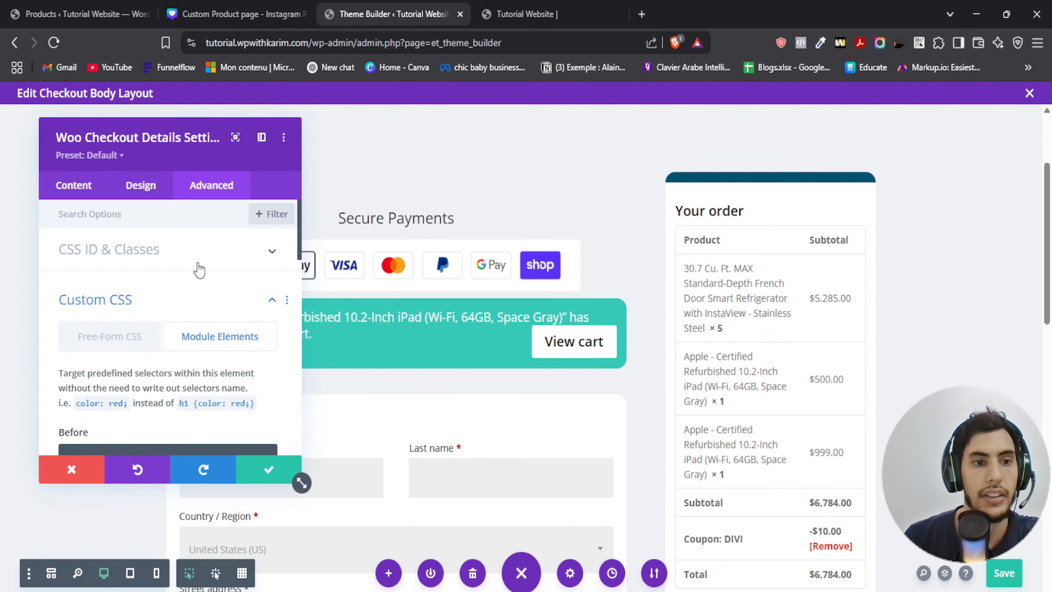
click(110, 343)
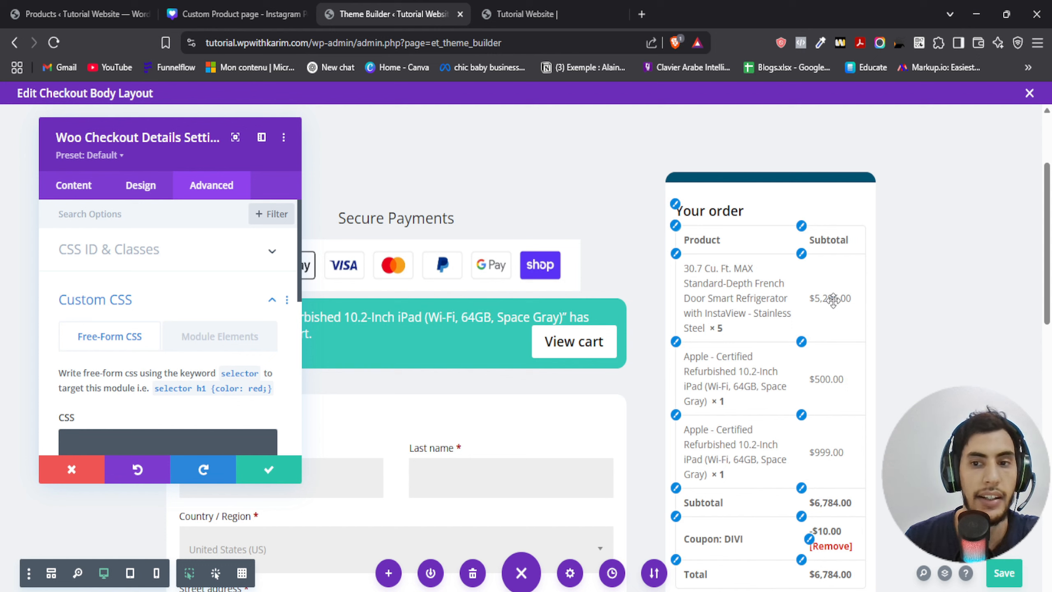
scroll(166, 332, down, 3)
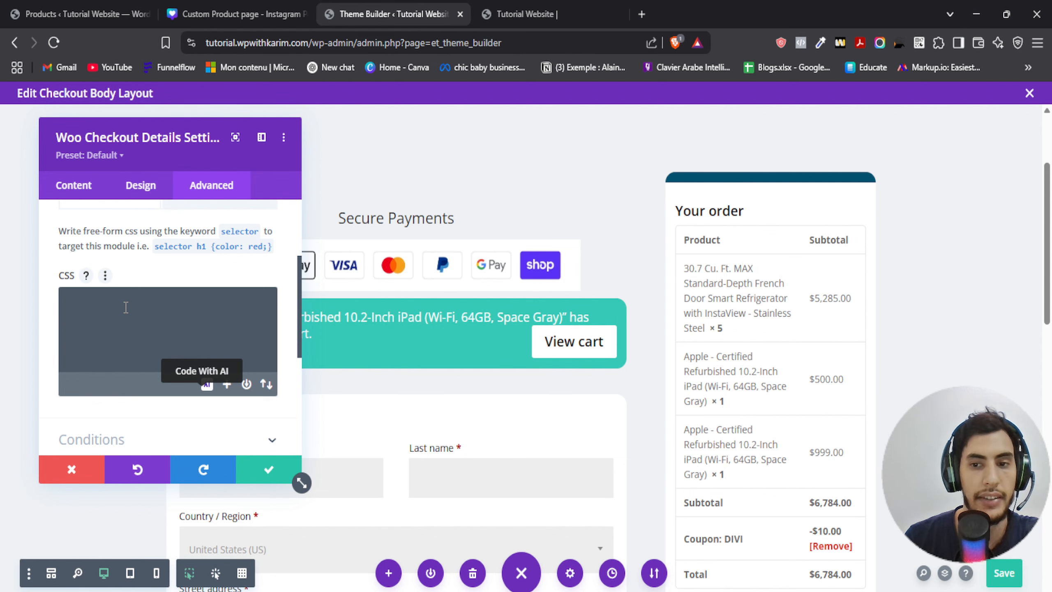
click(267, 470)
- Save the checkout body layout
scroll(394, 336, down, 15)
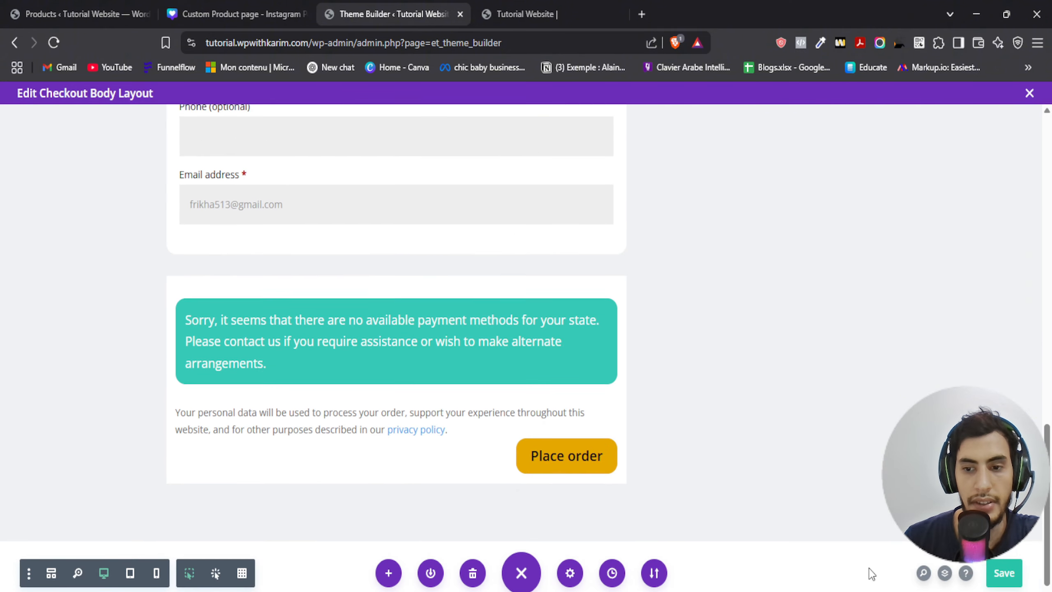
scroll(870, 570, up, 15)
click(1007, 577)
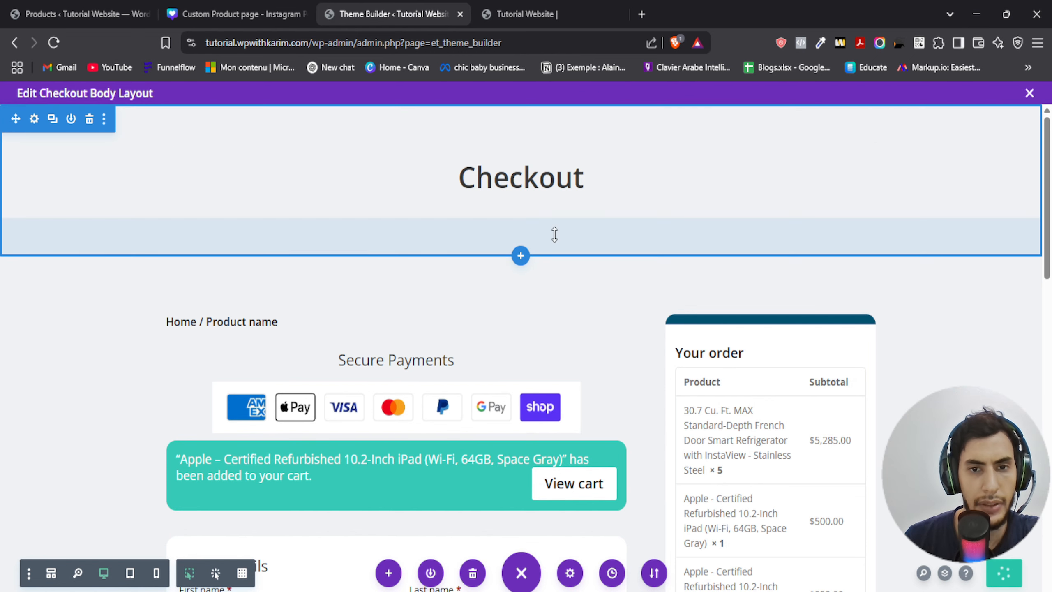
- Set the Checkout title section's bottom padding to 10px and confirm the section settings
click(34, 119)
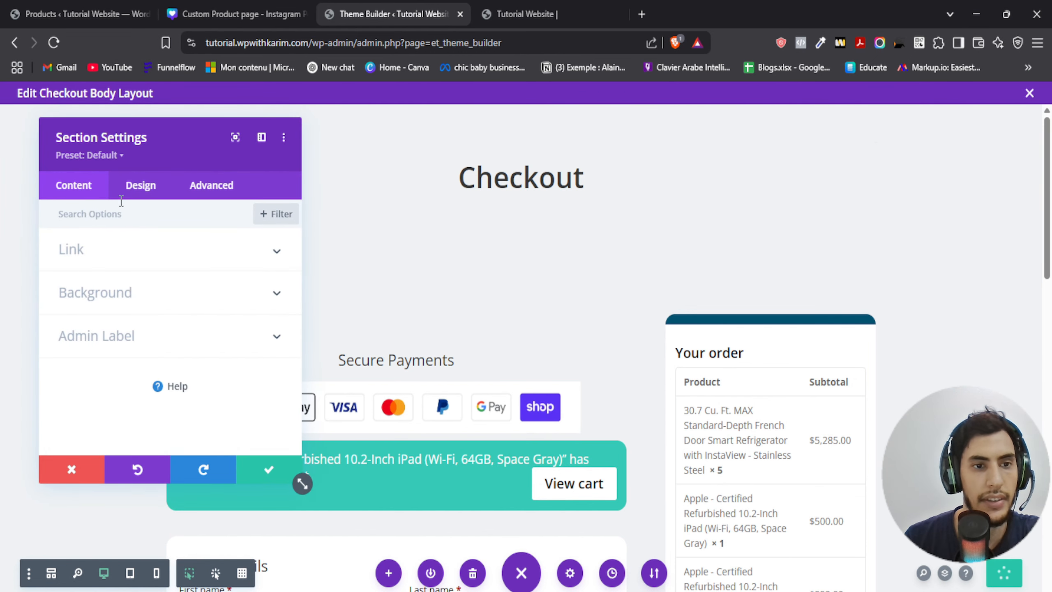
click(140, 183)
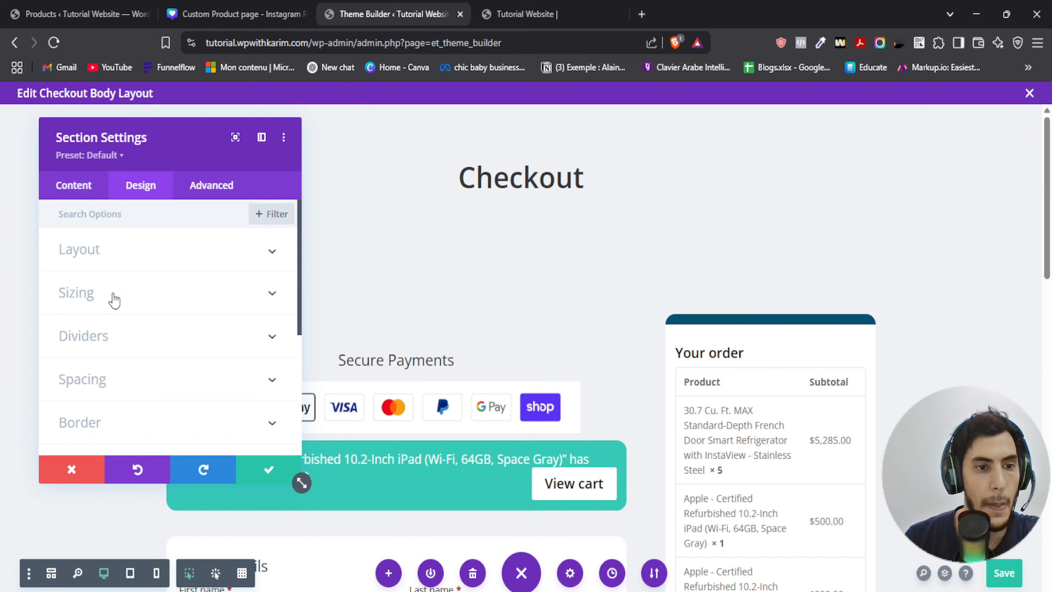
click(100, 380)
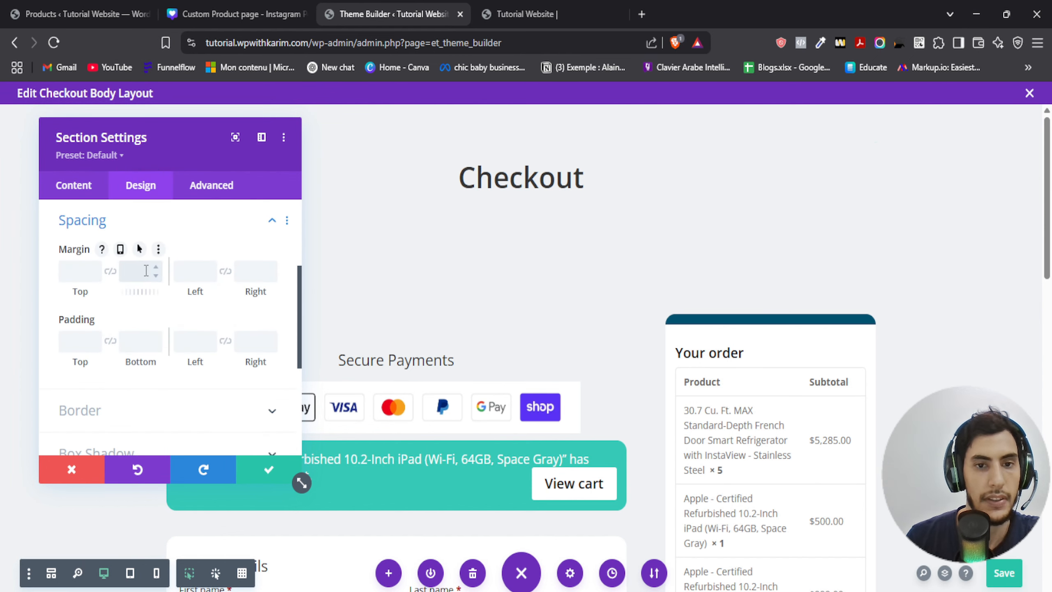
click(141, 345)
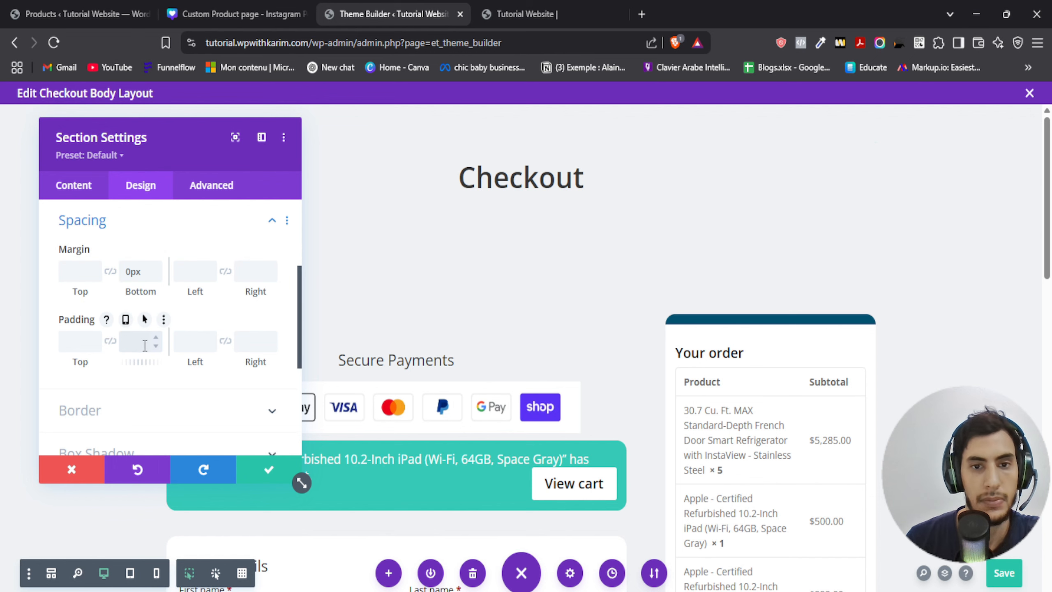
text(10px)
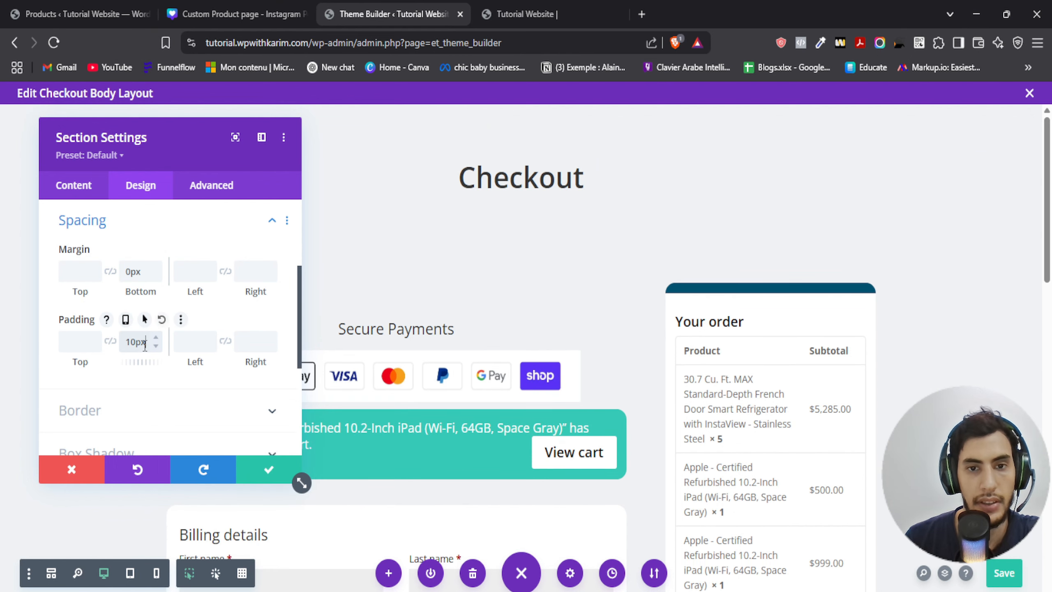
click(265, 470)
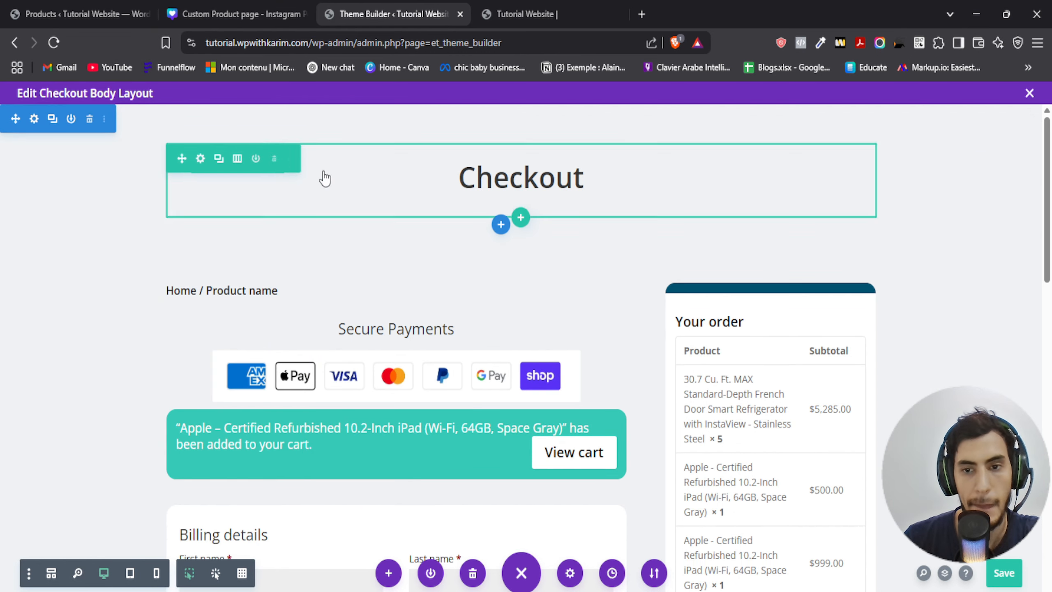
- Review the checkout page layout and save the body layout changes
scroll(141, 300, down, 8)
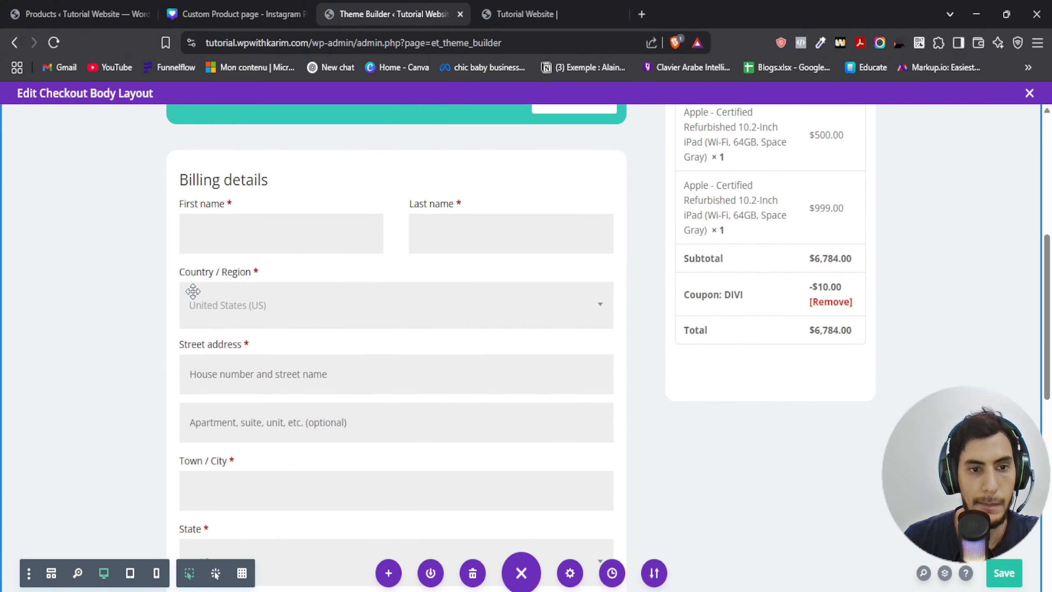
scroll(138, 257, down, 13)
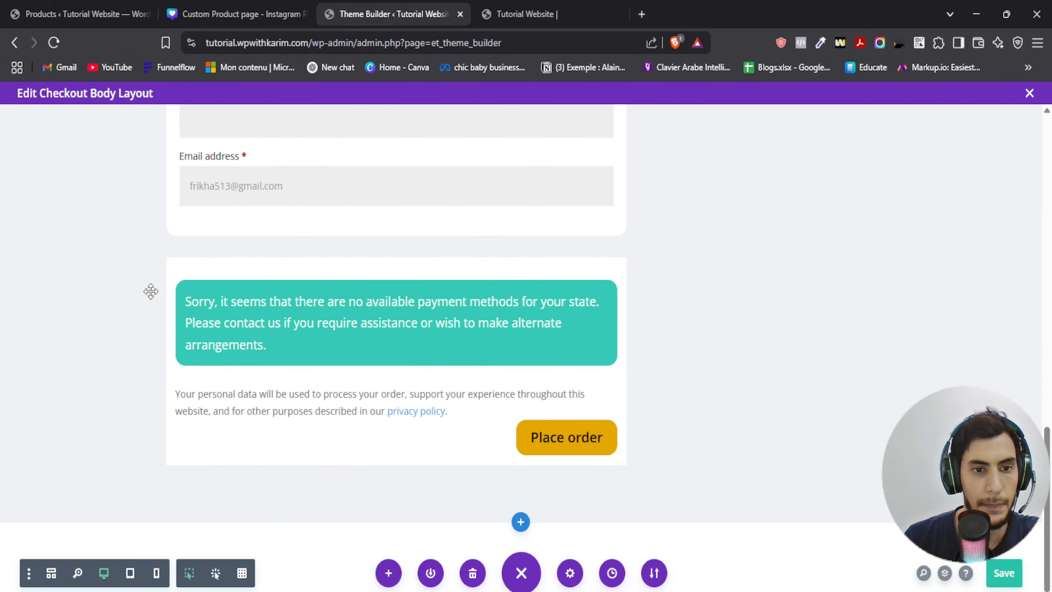
scroll(767, 387, up, 20)
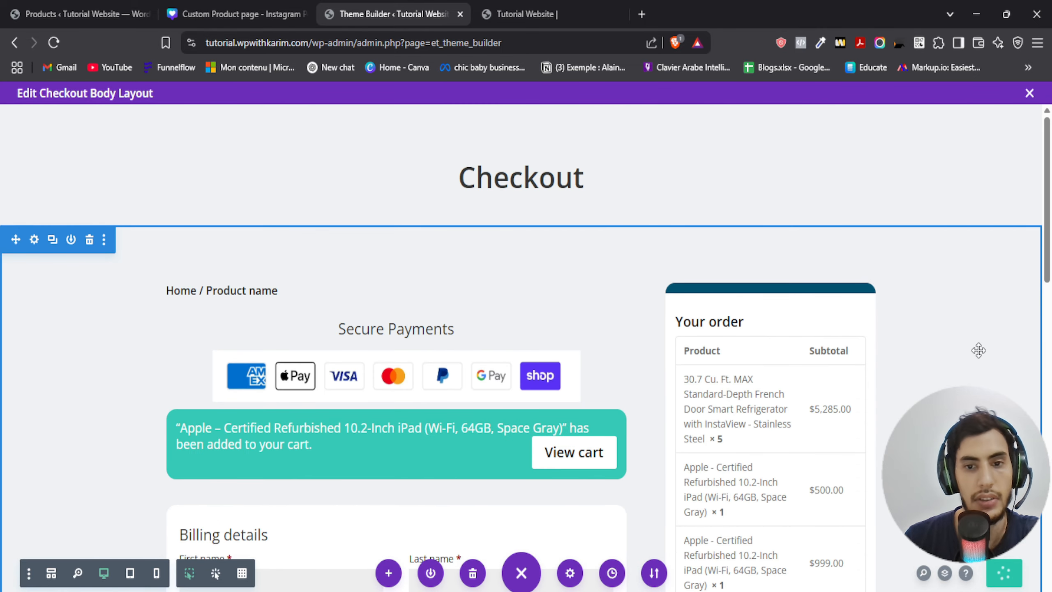
scroll(709, 210, down, 1)
scroll(710, 211, down, 7)
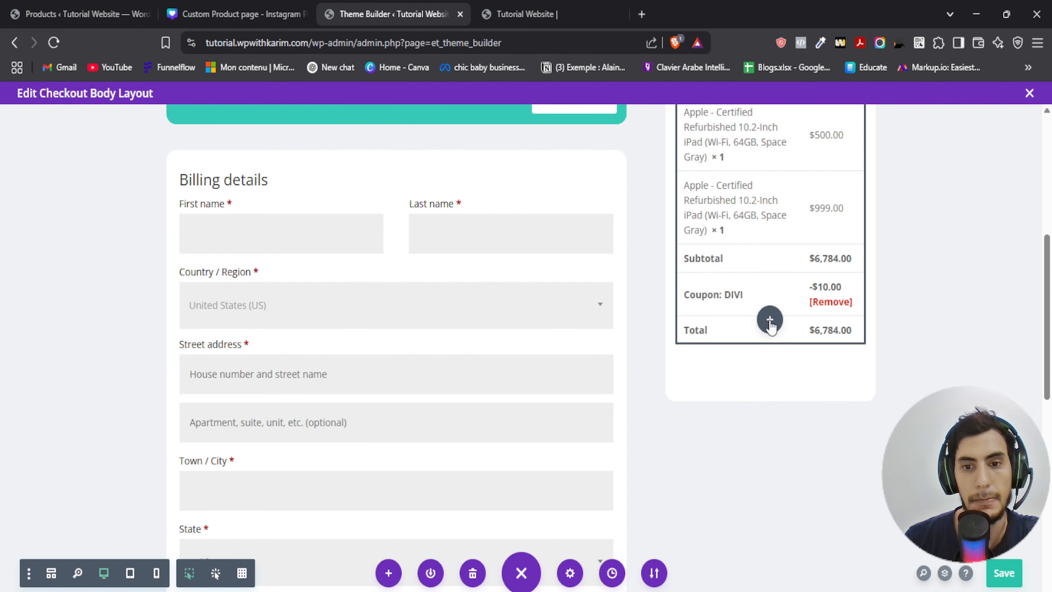
click(1004, 574)
- Close the checkout body layout editor and save all Theme Builder changes
scroll(965, 481, up, 3)
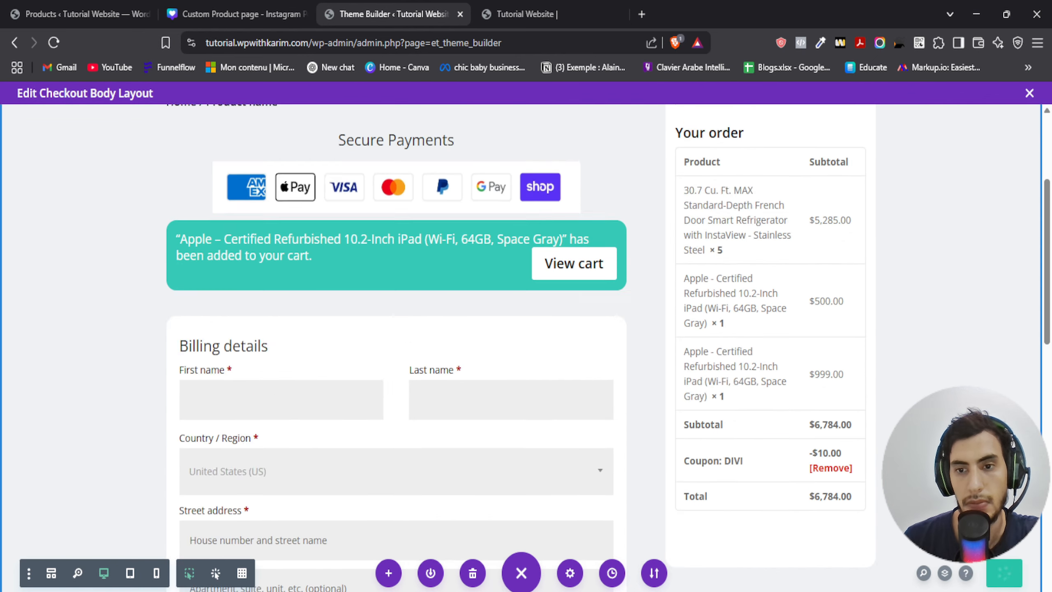
scroll(965, 481, up, 4)
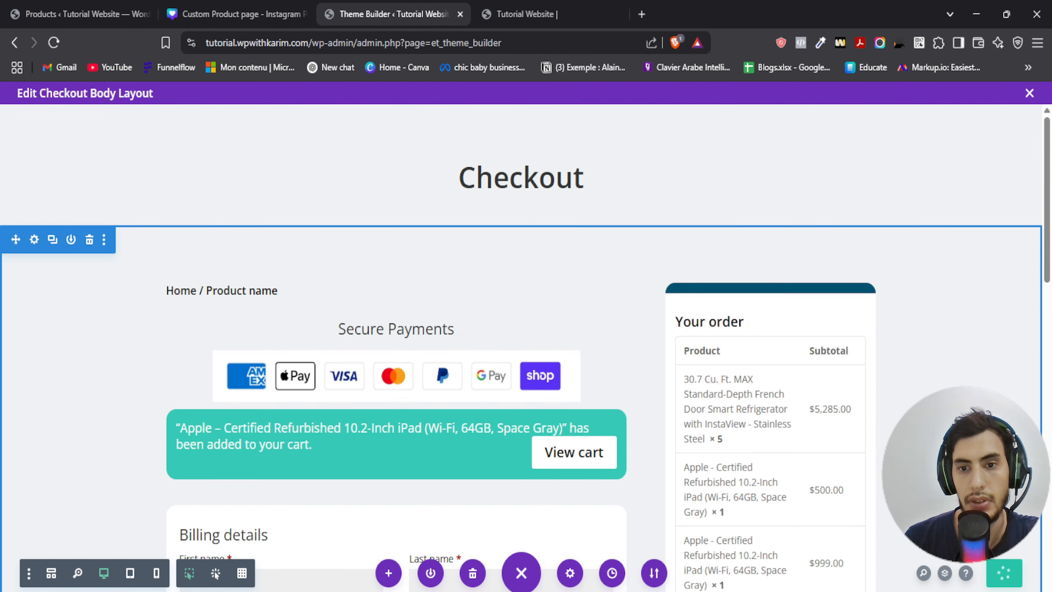
click(1030, 93)
scroll(297, 228, up, 5)
click(197, 141)
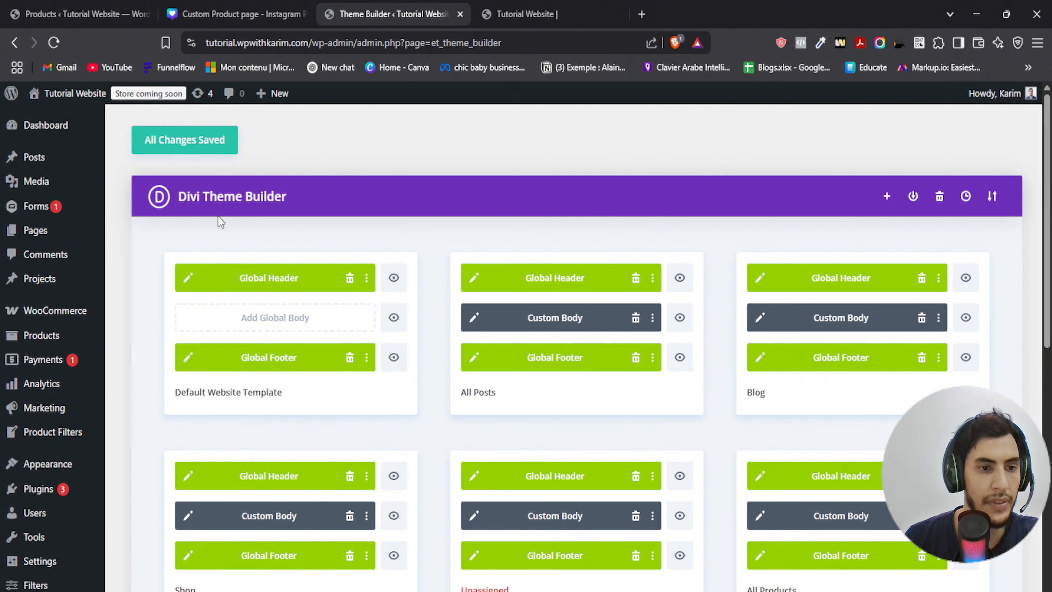
- Open WooCommerce's payment settings and install the PayPal Payments provider
mouse_move(45, 320)
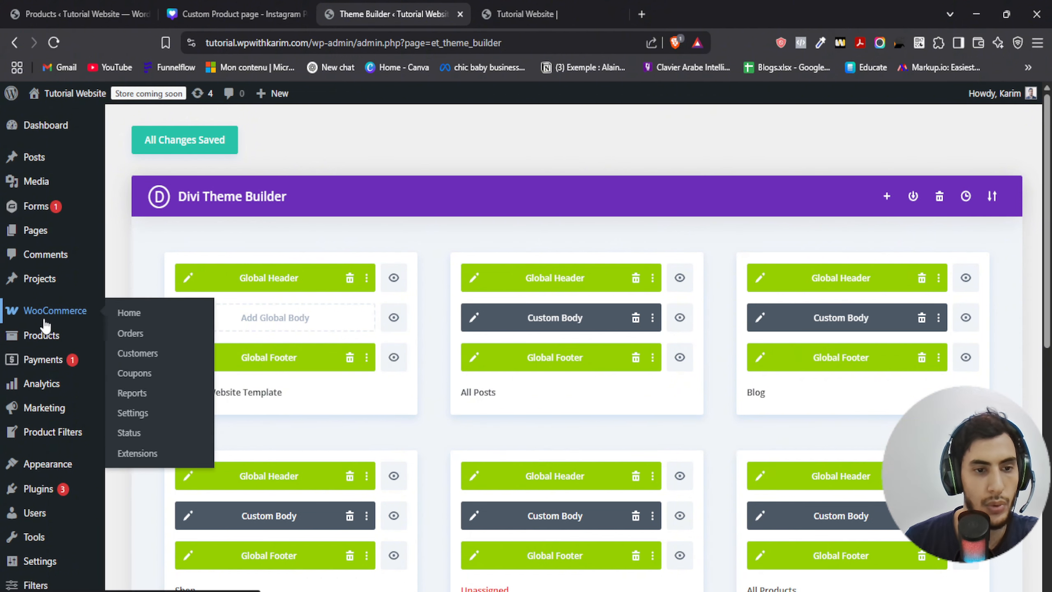
click(148, 418)
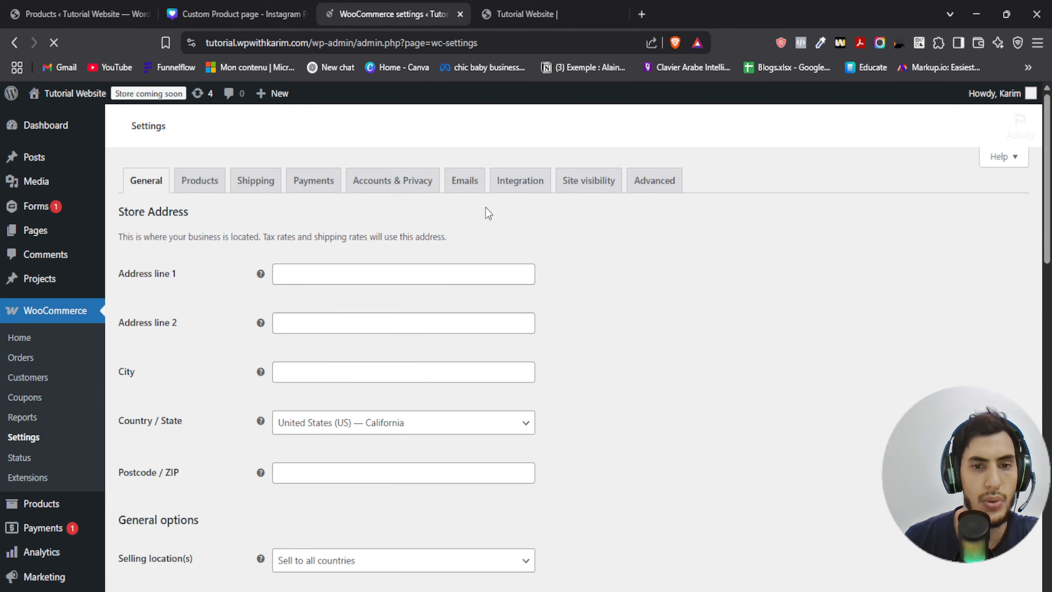
click(306, 193)
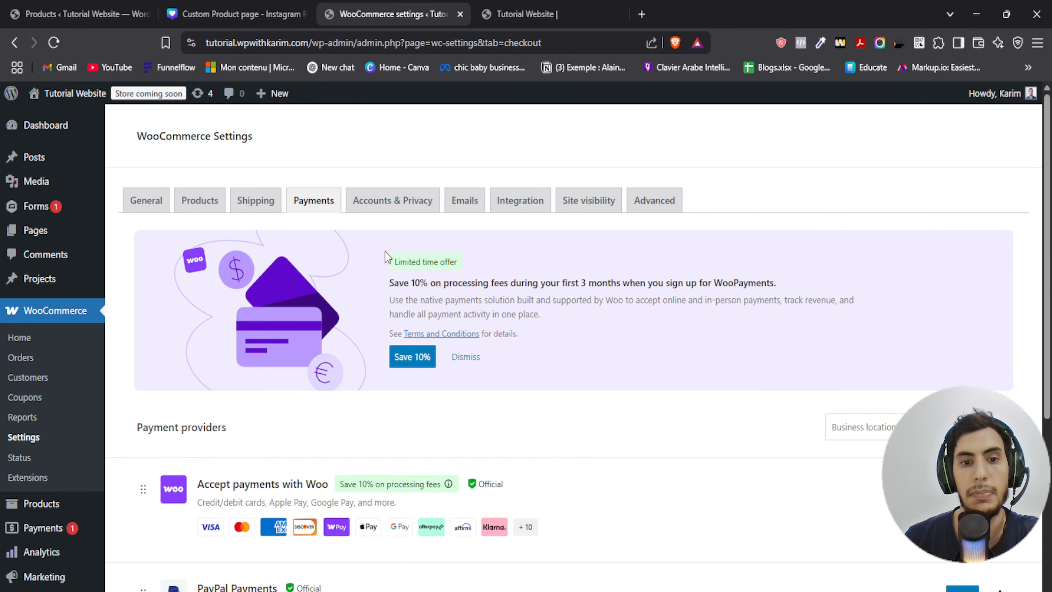
scroll(513, 335, down, 3)
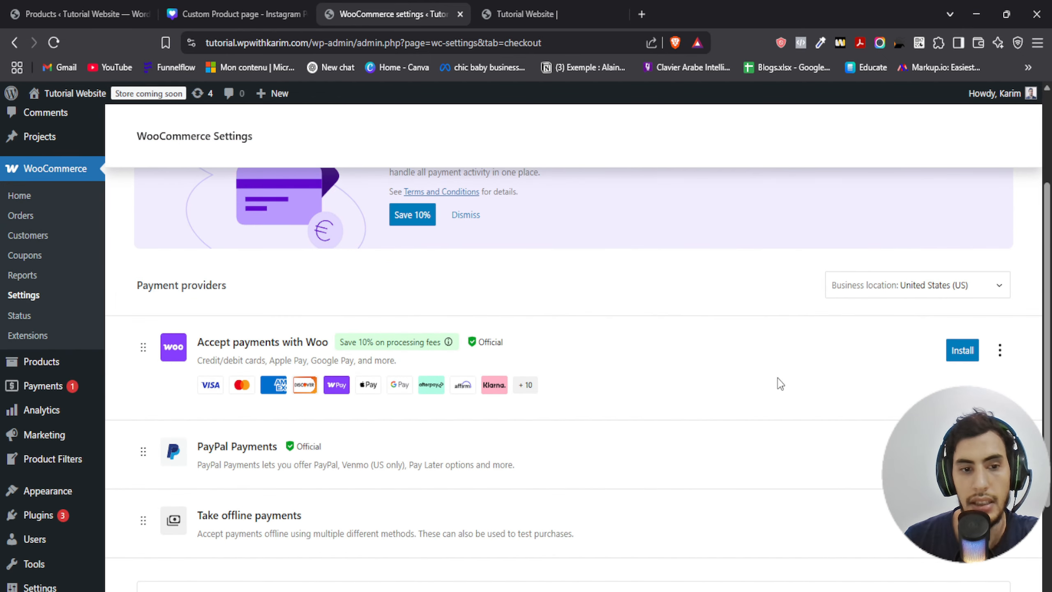
scroll(568, 367, down, 2)
click(959, 383)
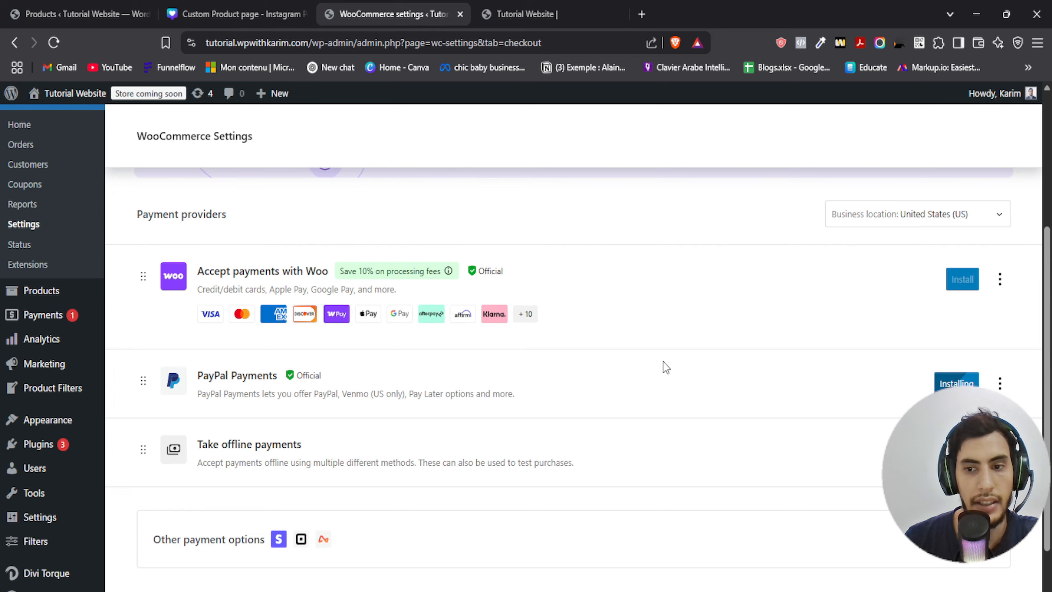
- Install the Accept payments with Woo provider and leave its payment methods screen
scroll(661, 353, down, 2)
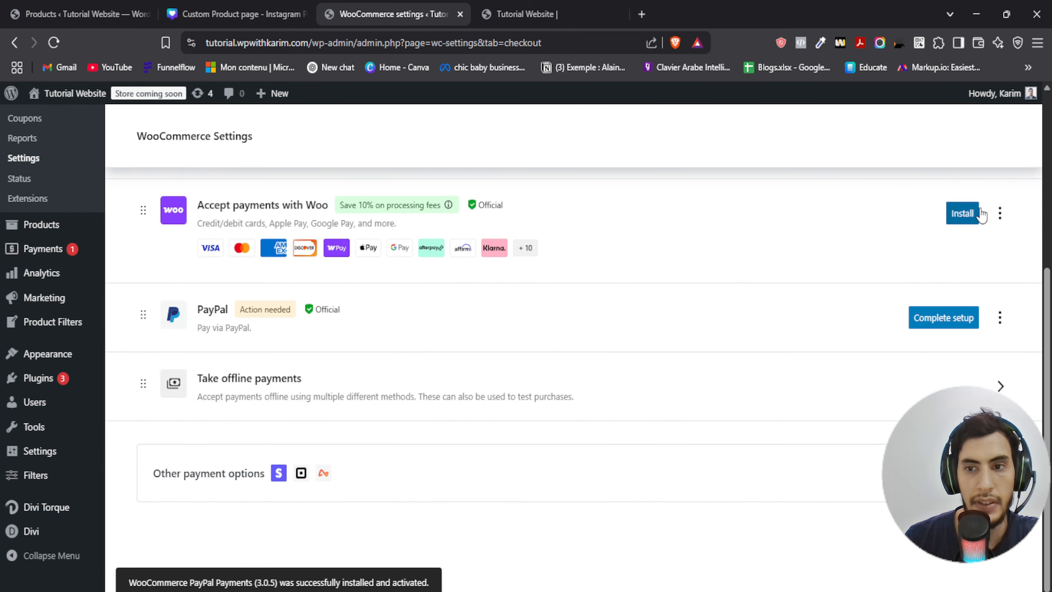
click(962, 213)
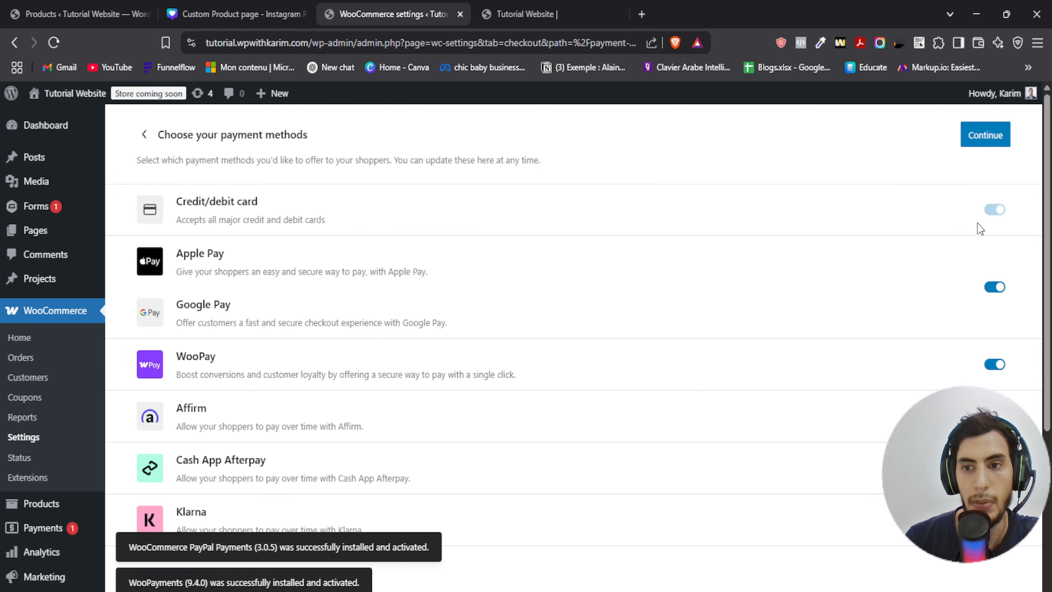
scroll(888, 359, down, 5)
scroll(423, 331, up, 5)
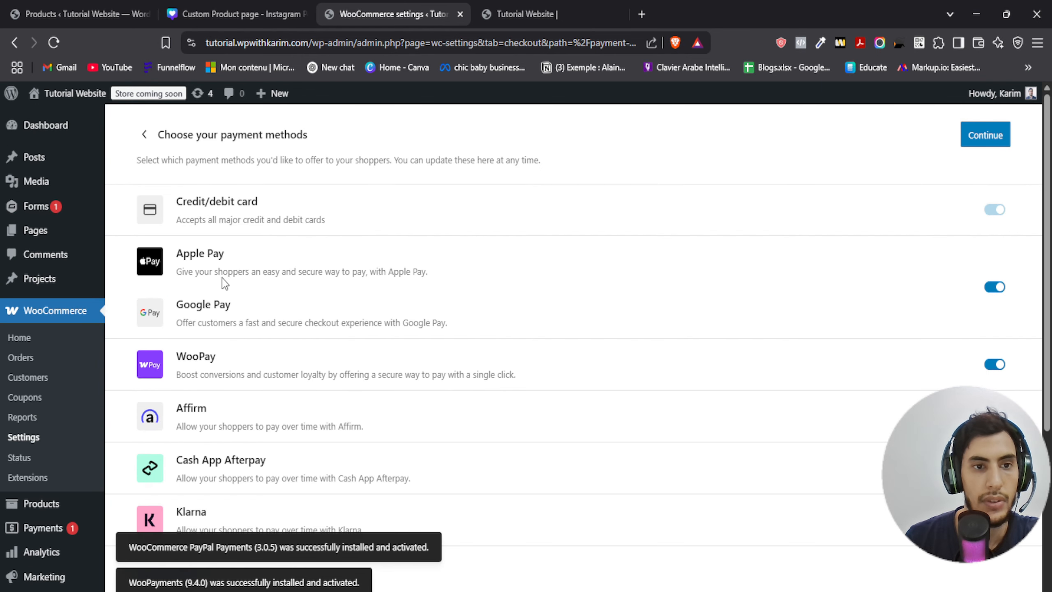
click(146, 134)
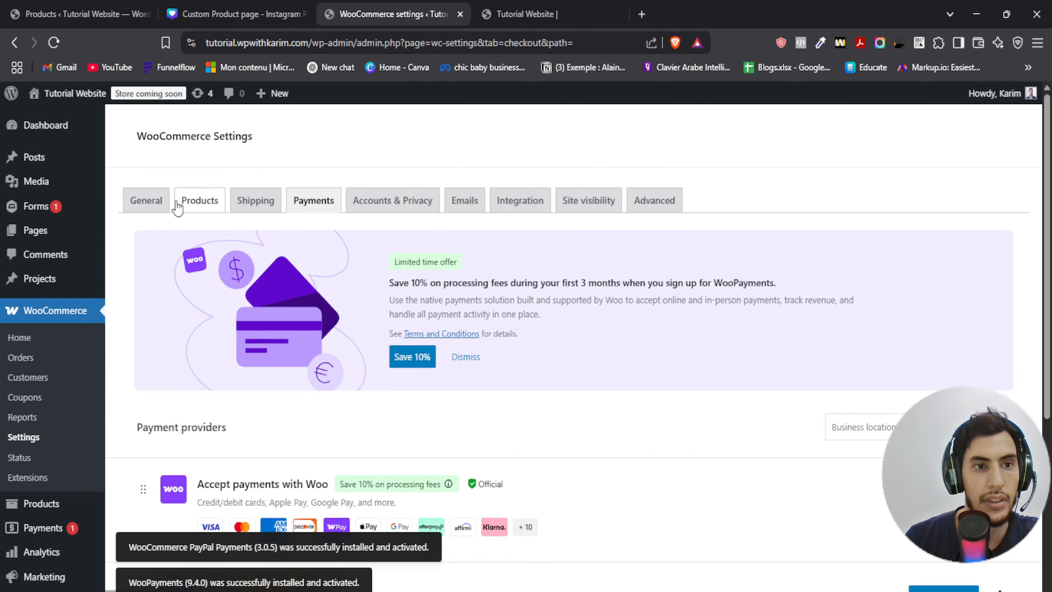
- Open the site's front end in a new browser tab and go to the shop
click(485, 14)
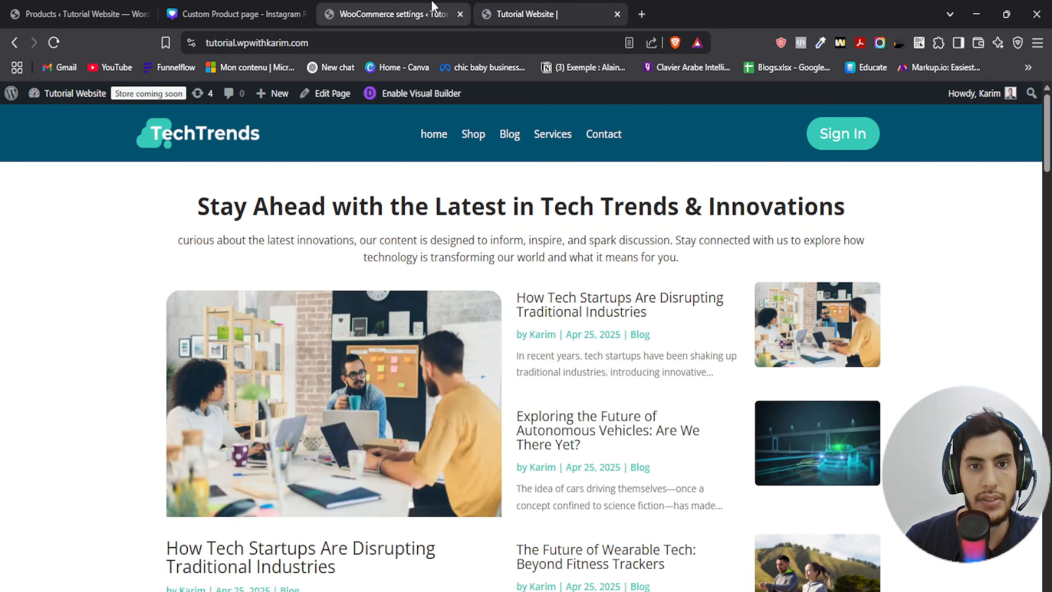
click(365, 14)
right_click(74, 94)
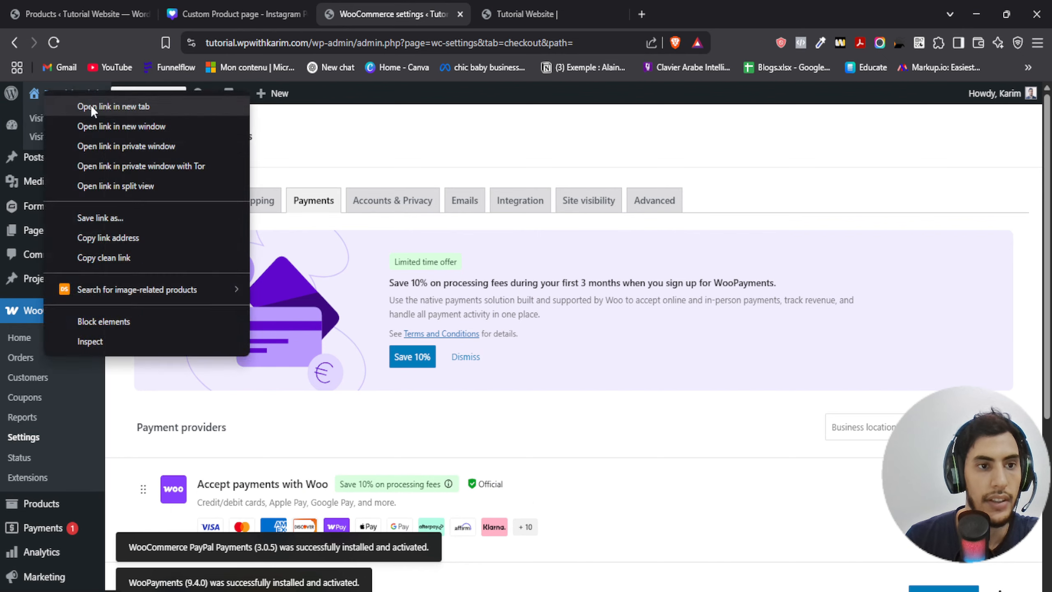
click(91, 104)
click(609, 12)
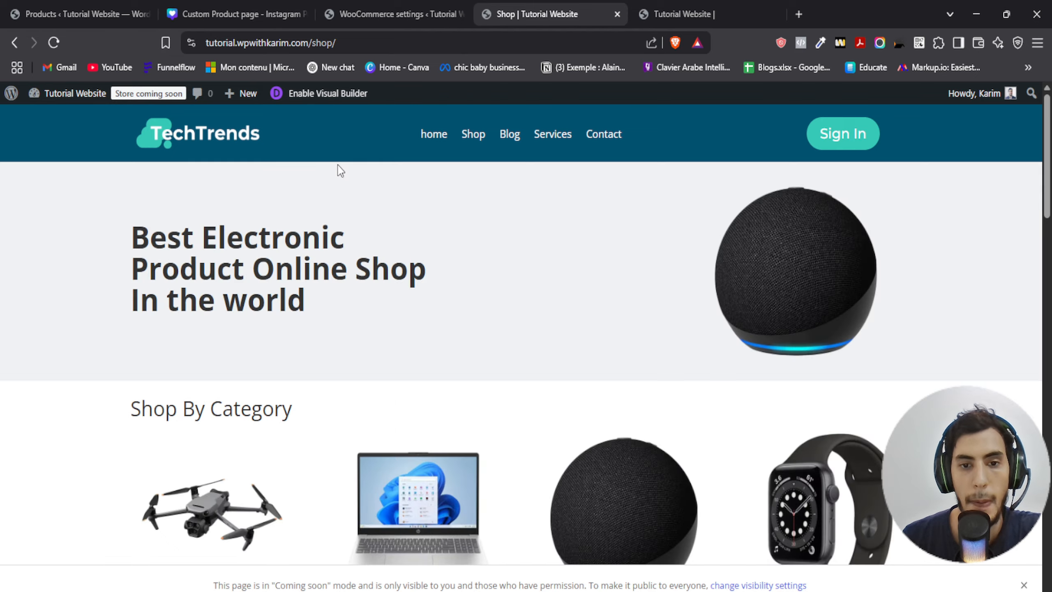
- Add the Amazon Echo Dot (5th Gen, 2022) smart speaker to the cart and open the cart
scroll(335, 169, down, 10)
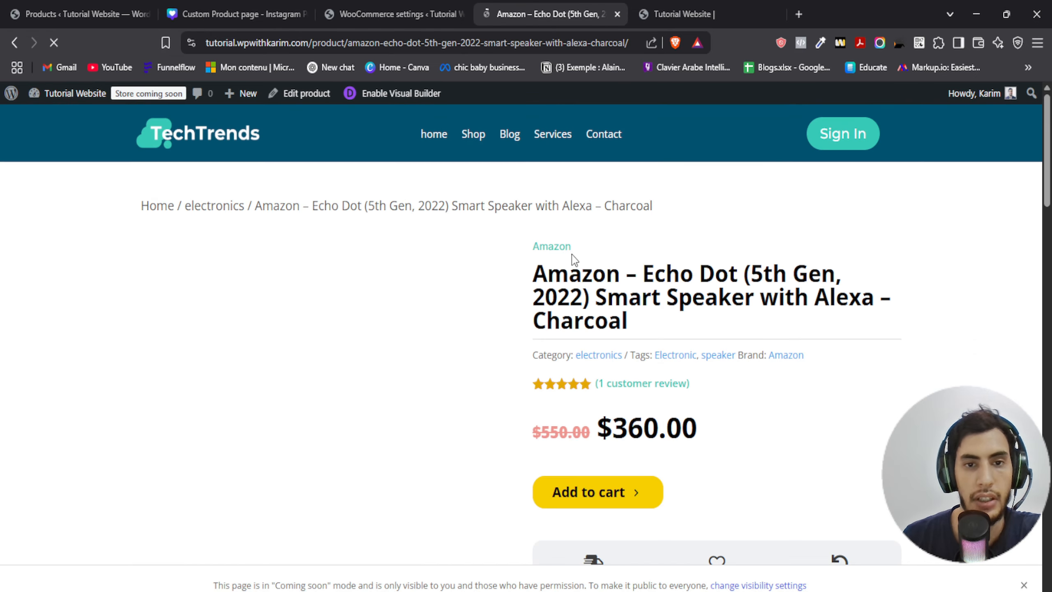
scroll(579, 351, down, 3)
click(579, 348)
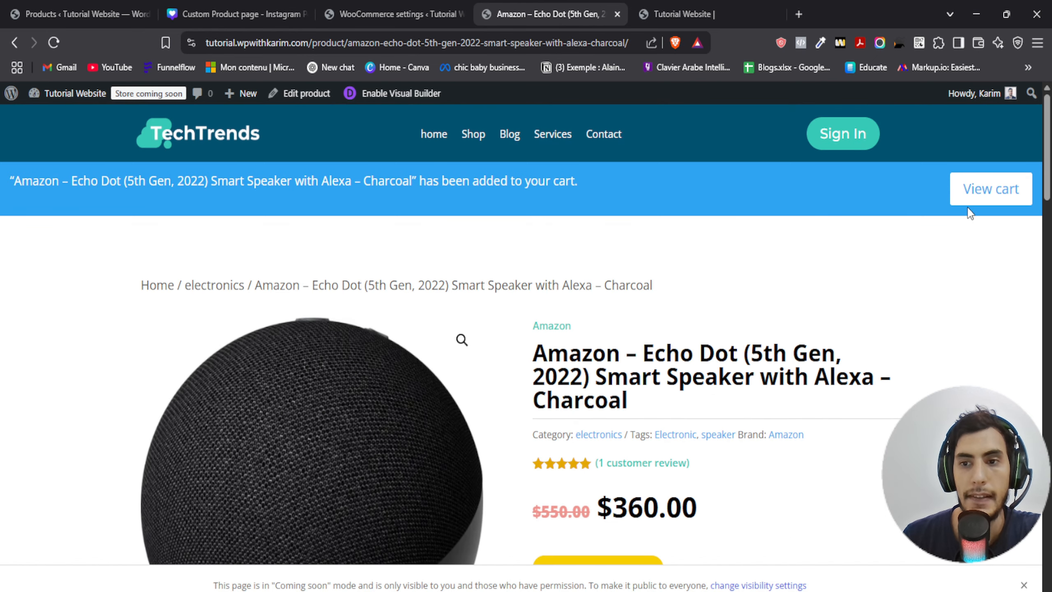
click(975, 189)
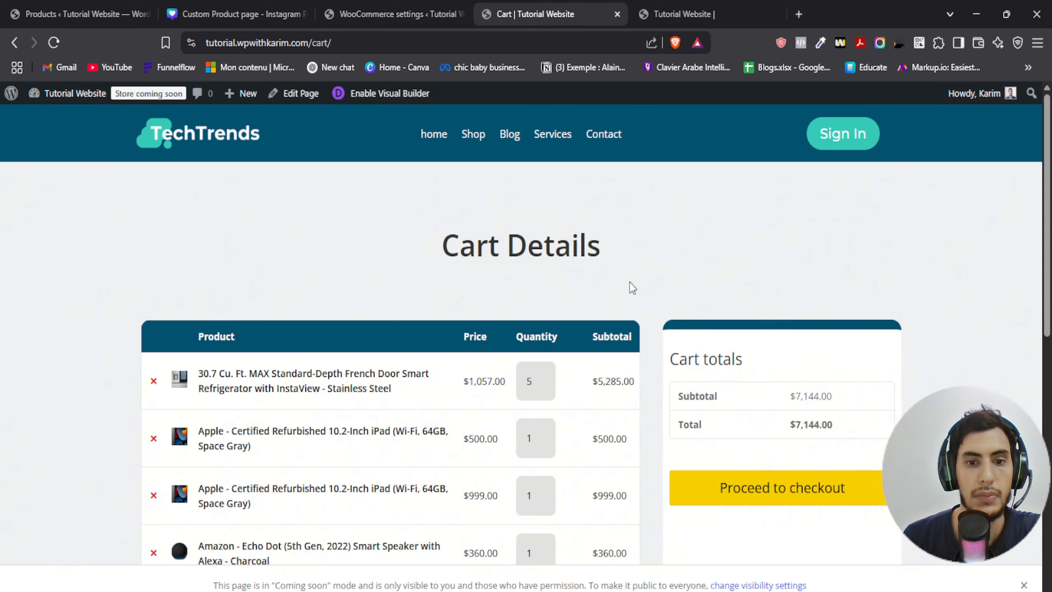
- Proceed to checkout and scroll through the checkout page down to its payment section
scroll(632, 282, down, 6)
click(768, 211)
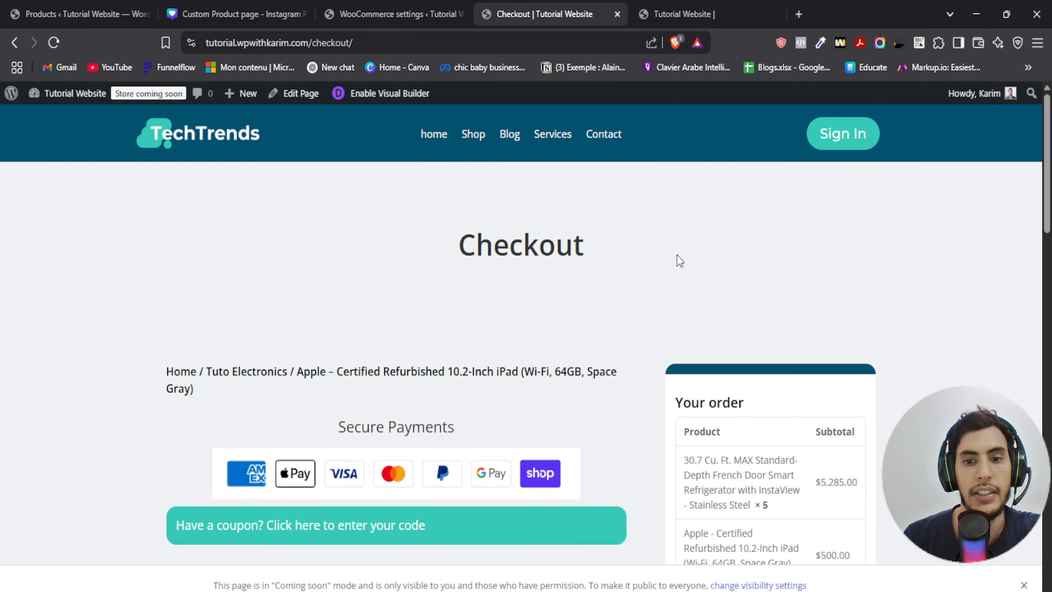
scroll(662, 272, down, 2)
scroll(659, 276, down, 7)
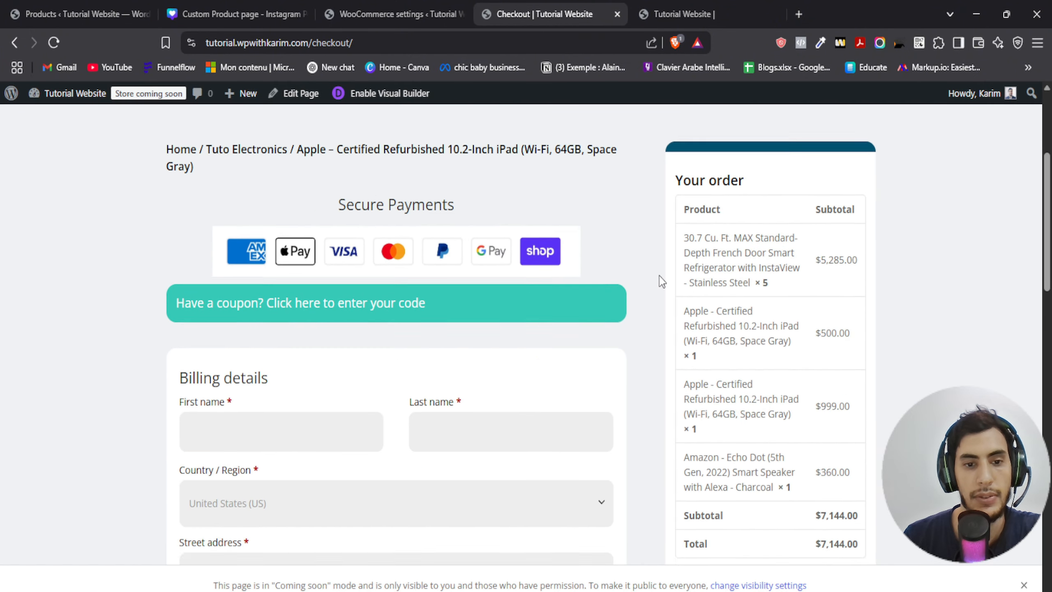
scroll(659, 275, down, 12)
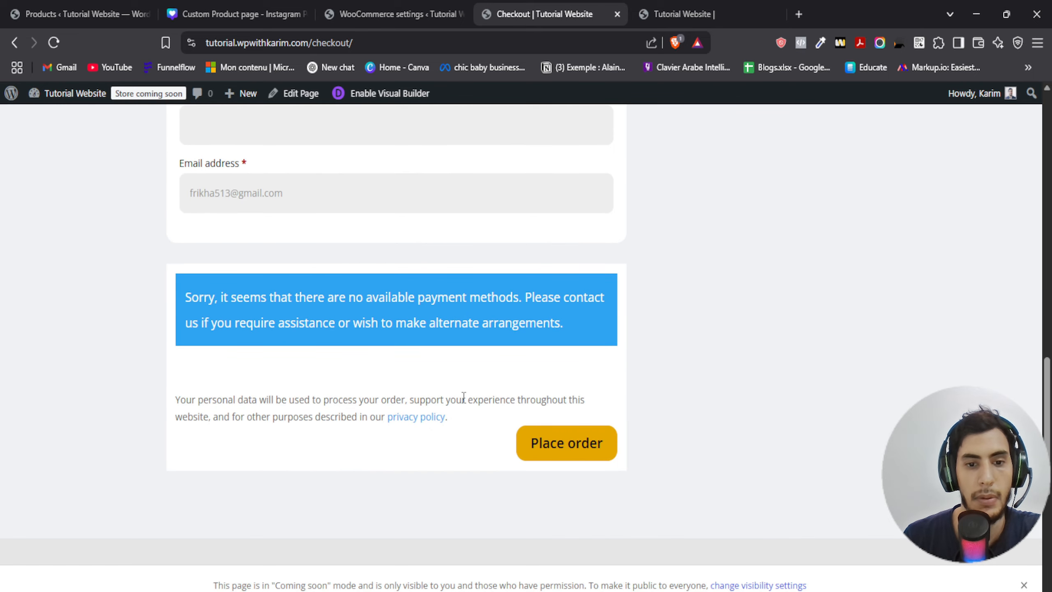
- Try to complete the Accept payments with Woo setup, reviewing its payment methods and declining the WordPress.com connection
click(398, 14)
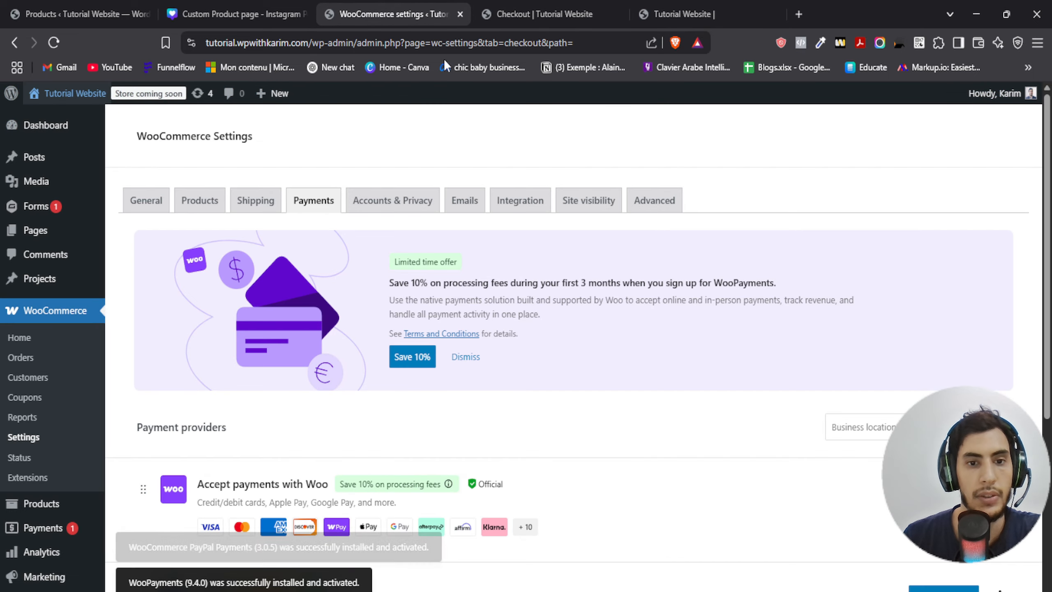
scroll(703, 353, down, 3)
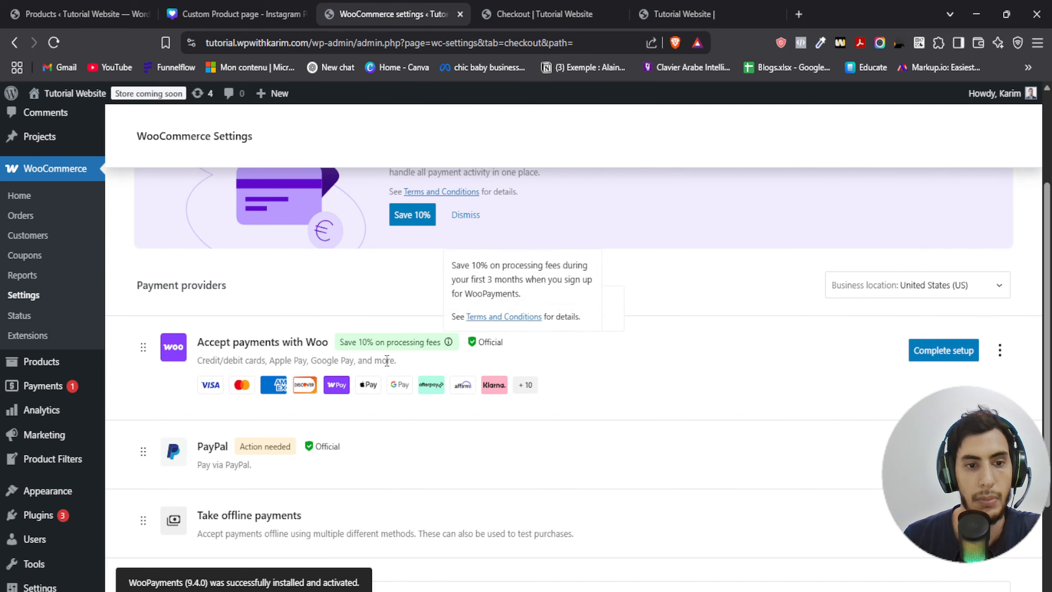
scroll(665, 379, down, 3)
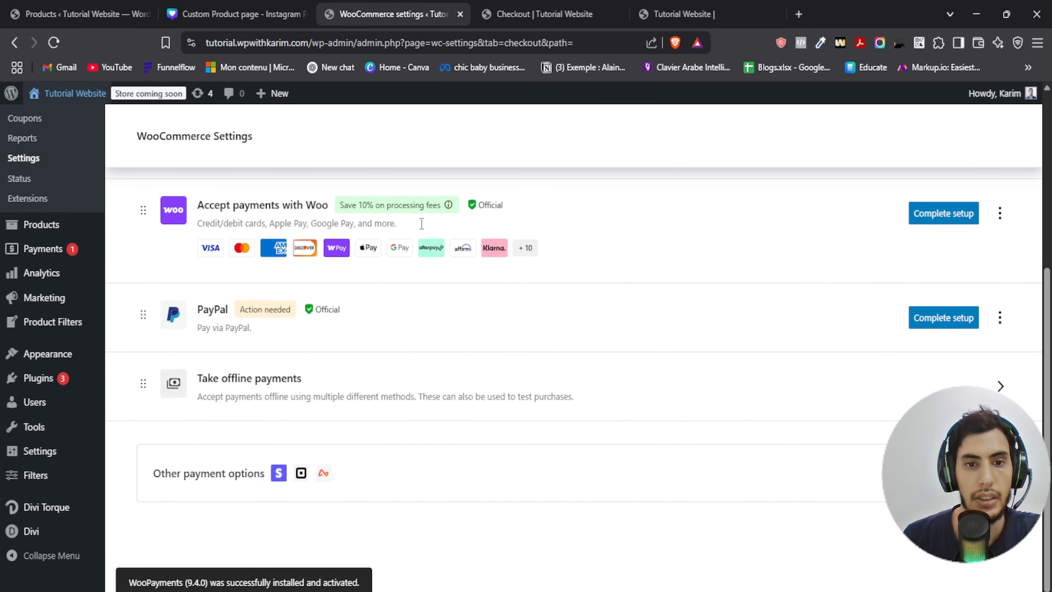
click(919, 218)
scroll(649, 303, down, 5)
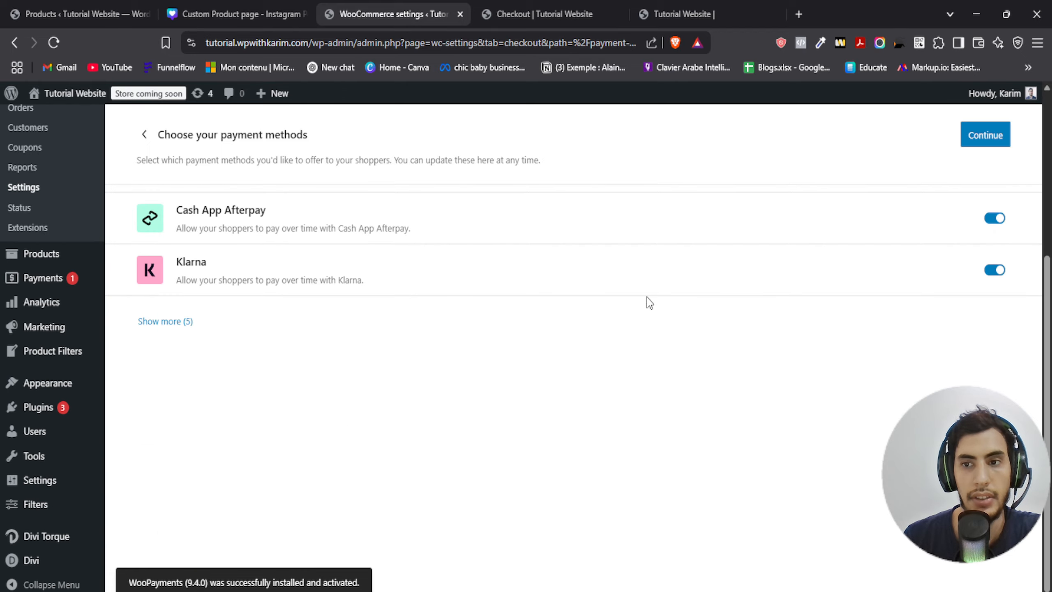
scroll(728, 351, up, 5)
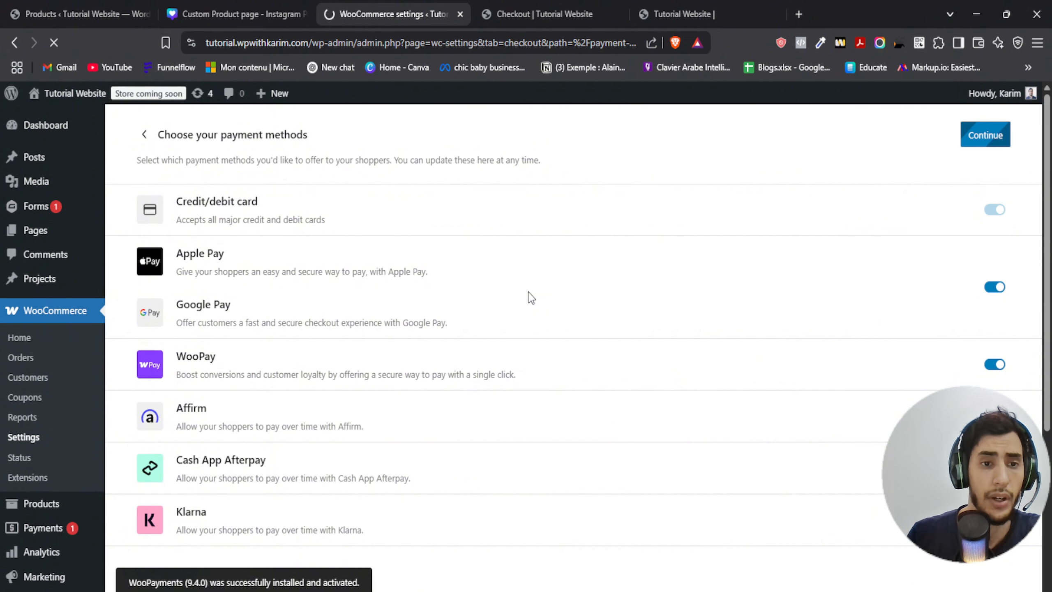
scroll(538, 293, down, 5)
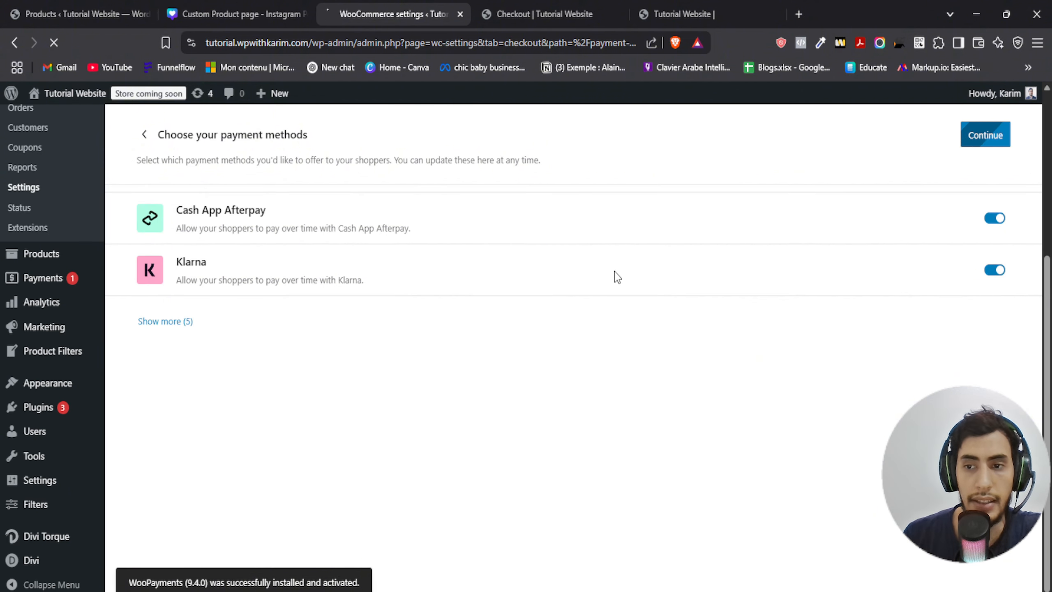
scroll(616, 274, up, 5)
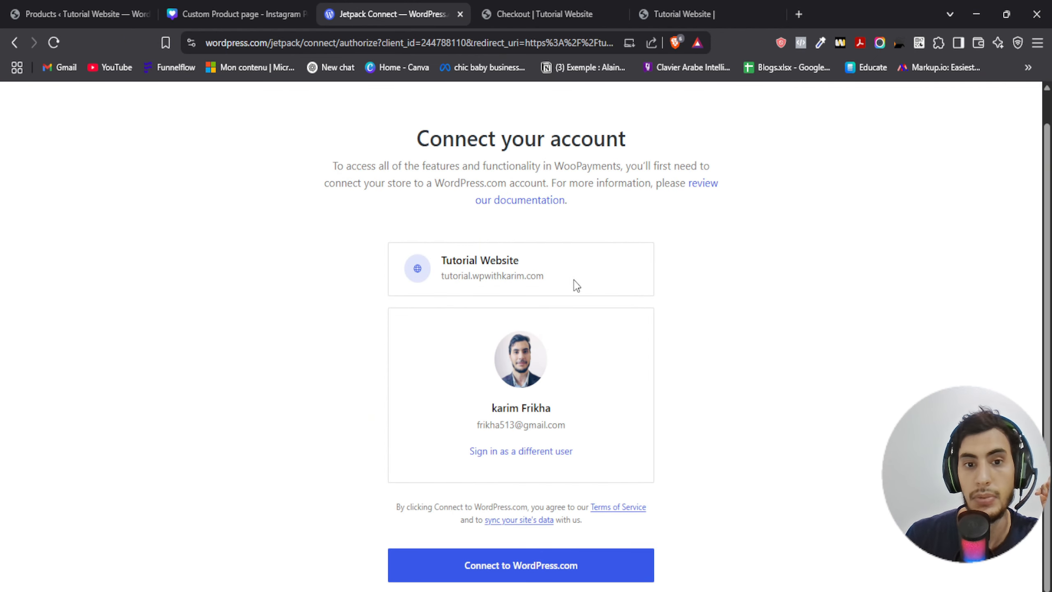
click(997, 107)
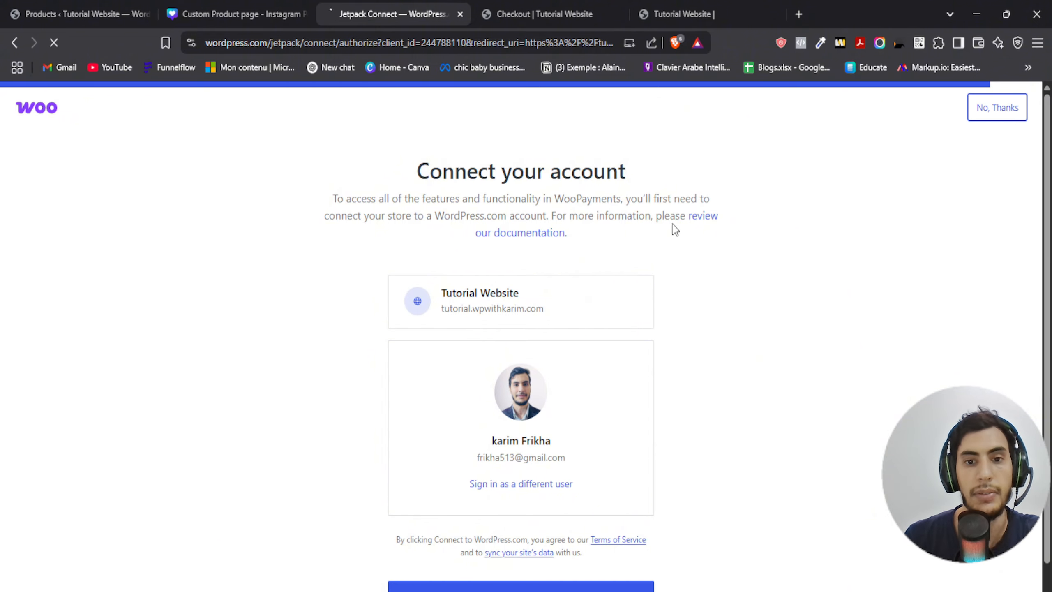
- Return to the checkout page and review its payment, billing and order sections
click(547, 14)
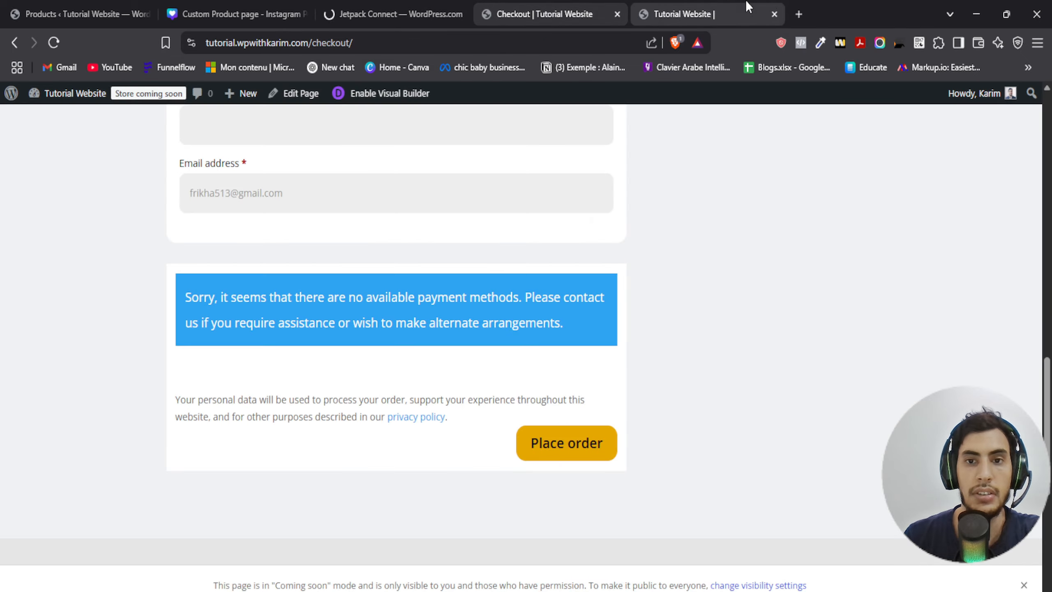
click(704, 12)
click(561, 19)
scroll(568, 347, up, 15)
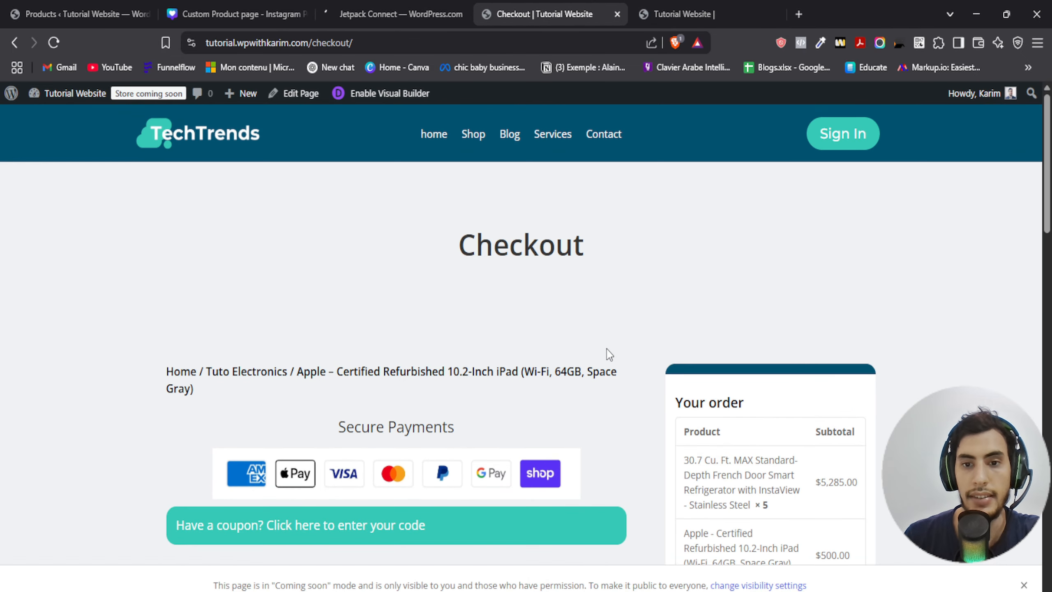
scroll(640, 328, down, 6)
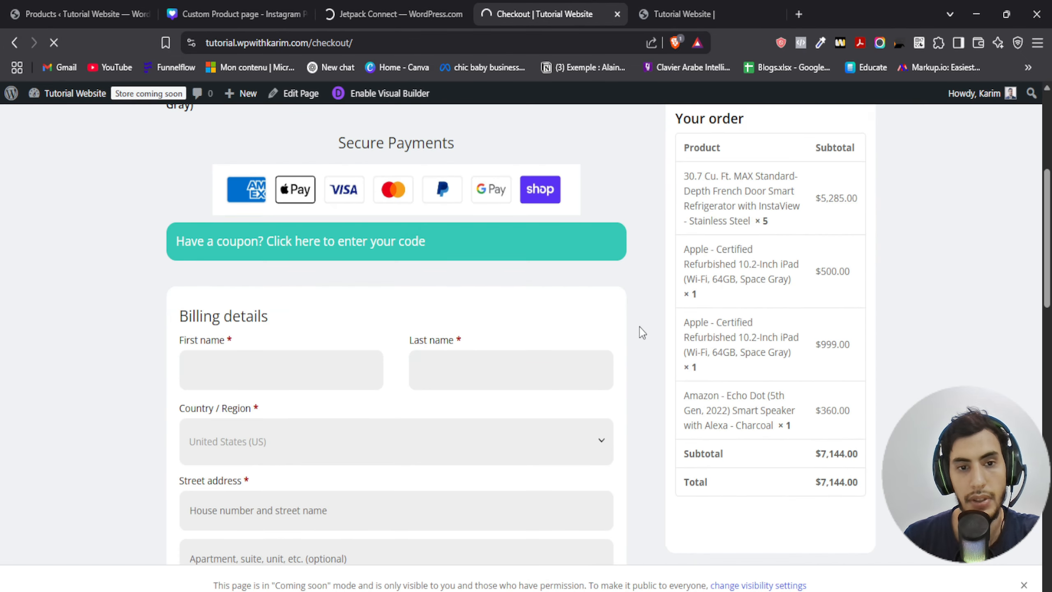
scroll(635, 326, up, 3)
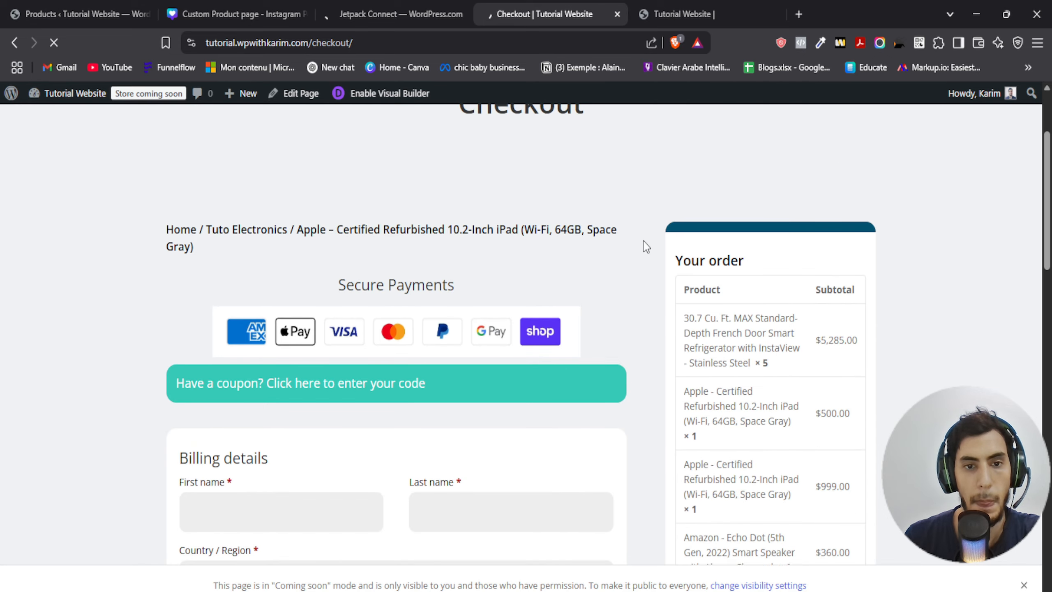
scroll(643, 241, up, 3)
scroll(646, 249, down, 5)
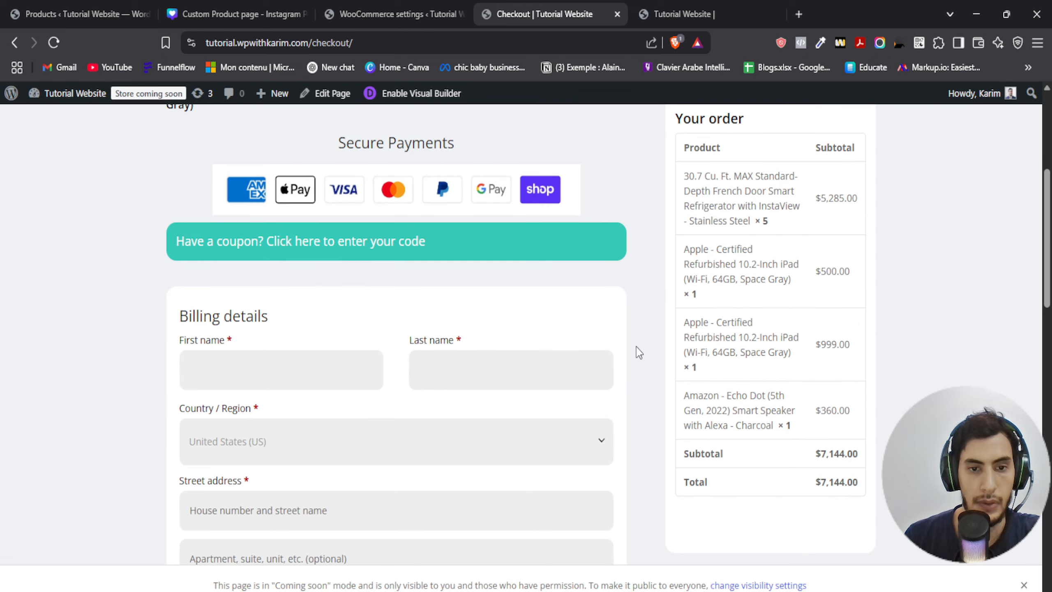
- Open the Divi Theme Builder and scroll to the Checkout template
click(357, 3)
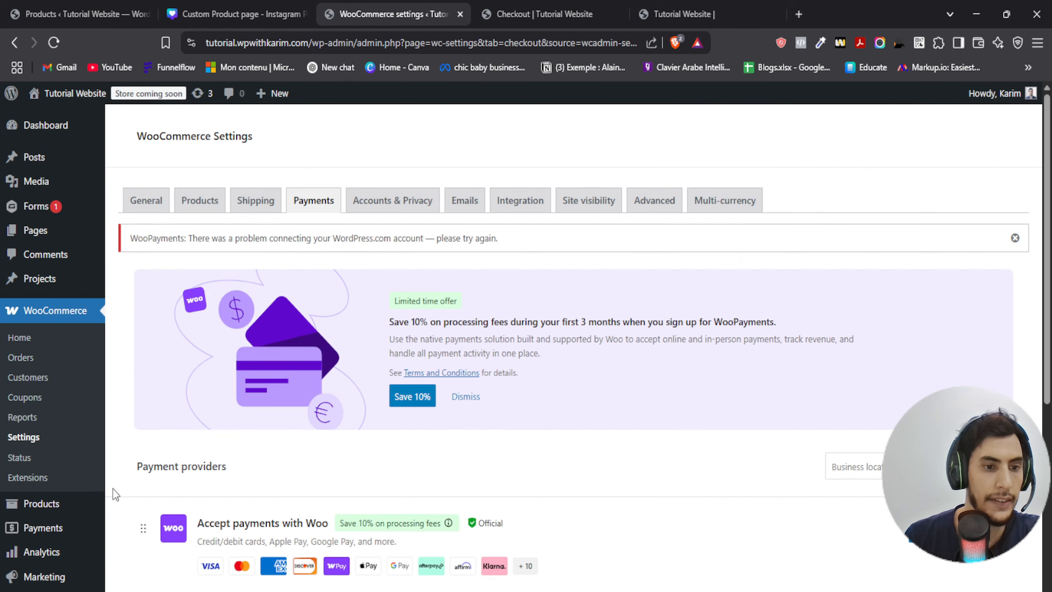
scroll(113, 488, down, 5)
mouse_move(37, 526)
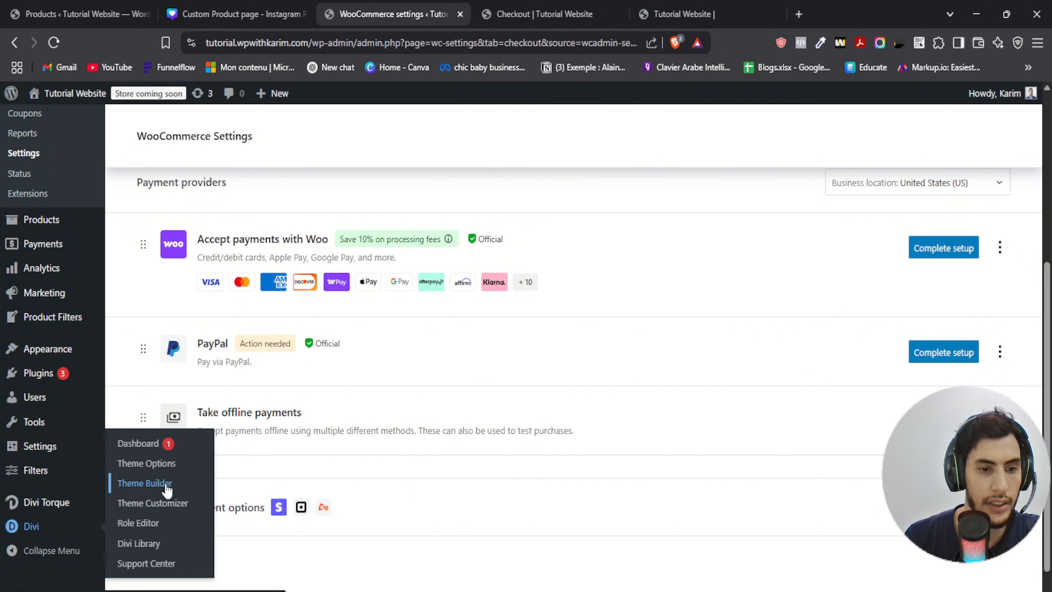
click(534, 14)
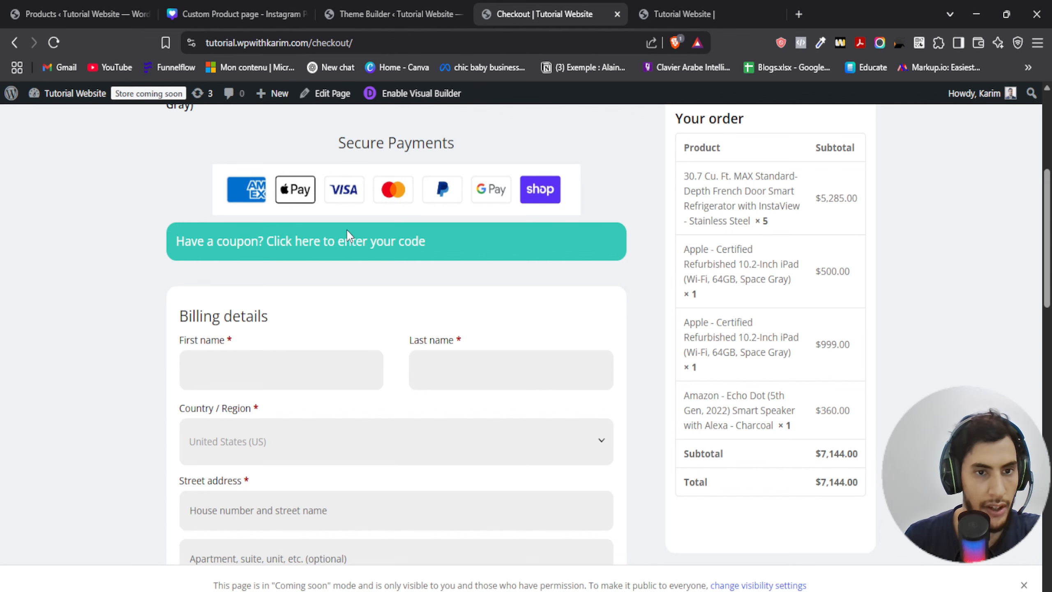
click(397, 14)
scroll(301, 330, down, 5)
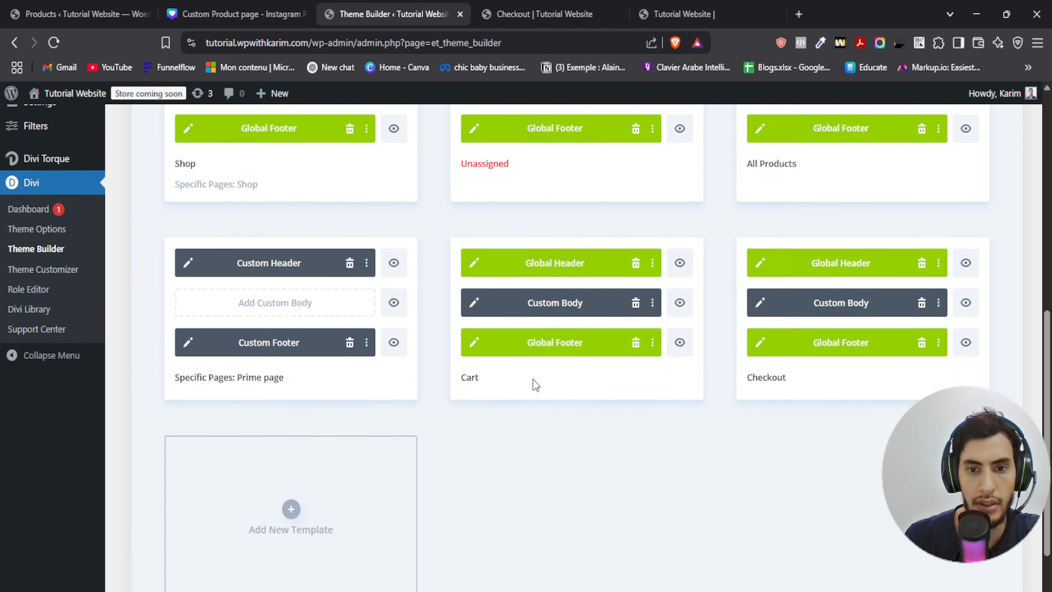
- Open the Checkout body layout for editing and set the Woo Notice module's top and bottom margins to 20px
click(761, 226)
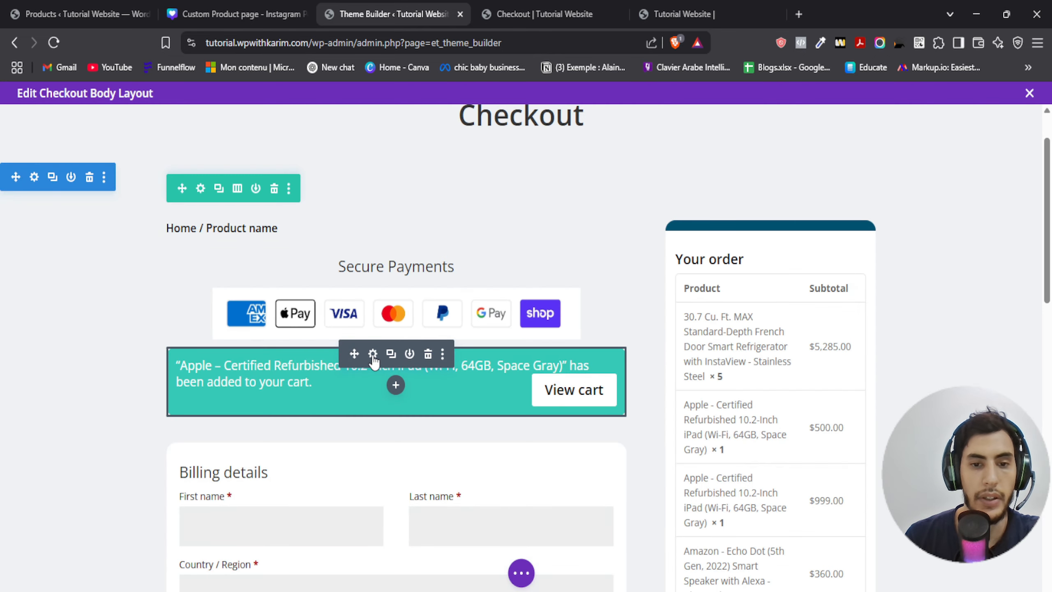
click(373, 355)
click(733, 216)
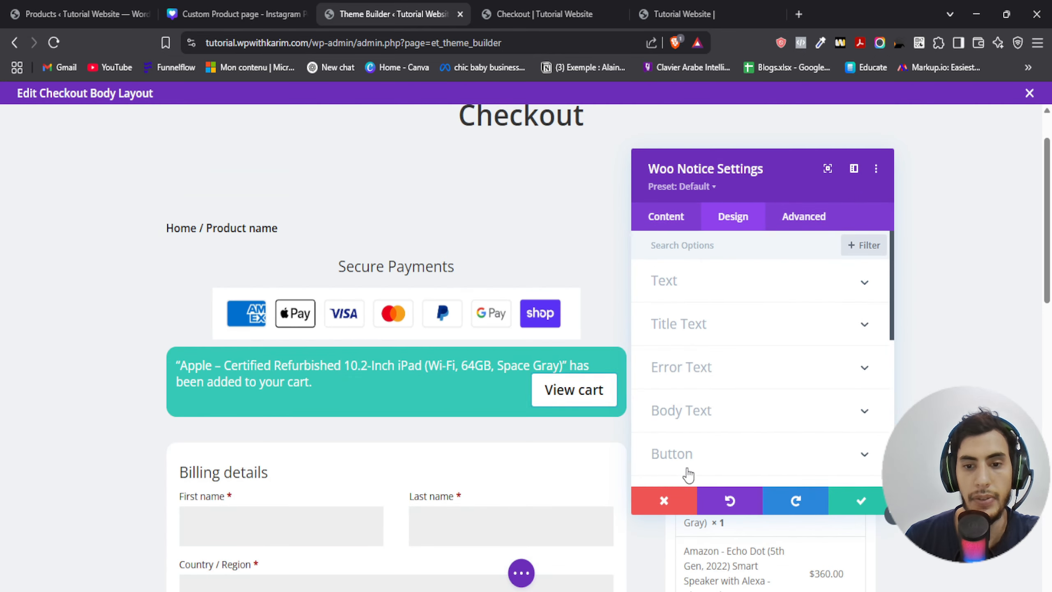
scroll(688, 475, down, 3)
click(680, 398)
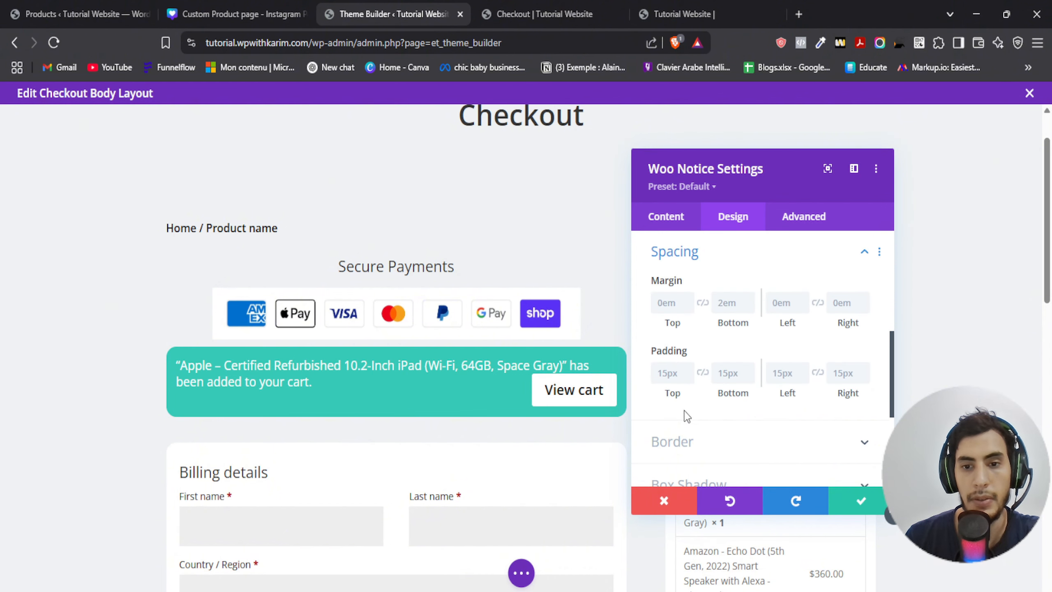
click(672, 374)
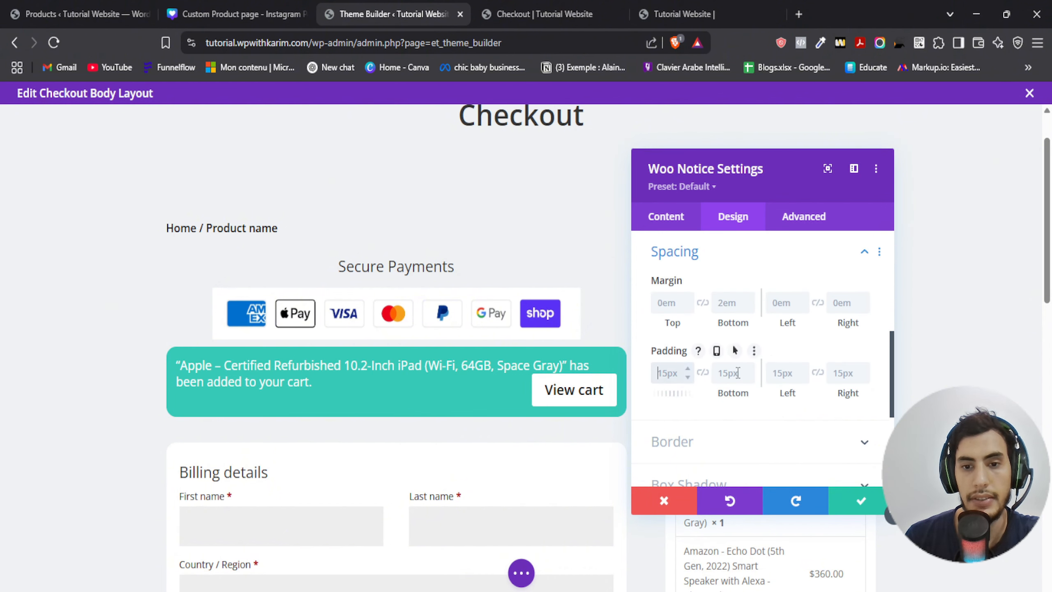
click(737, 373)
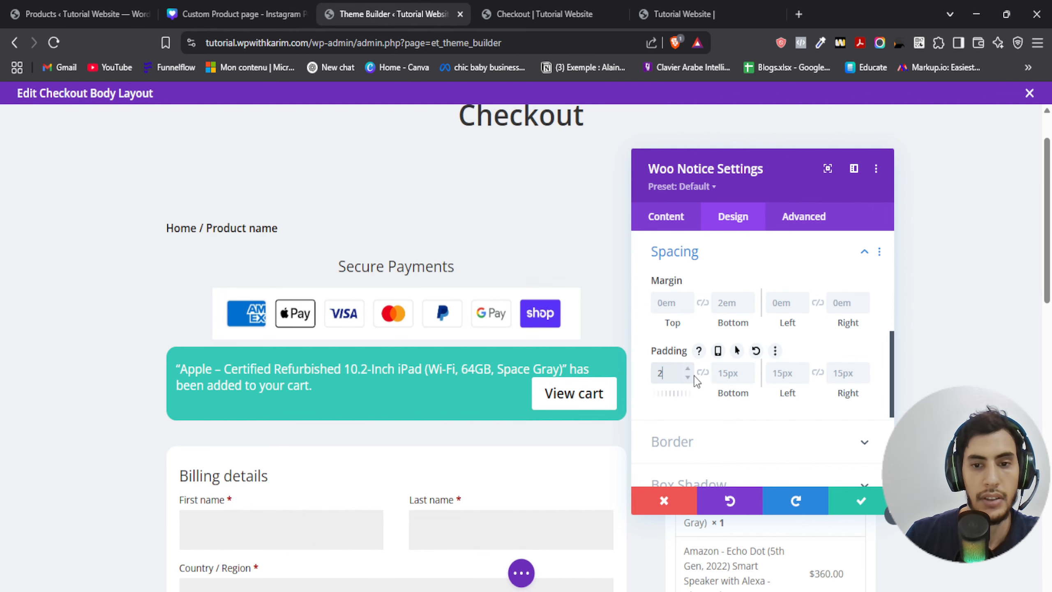
click(669, 303)
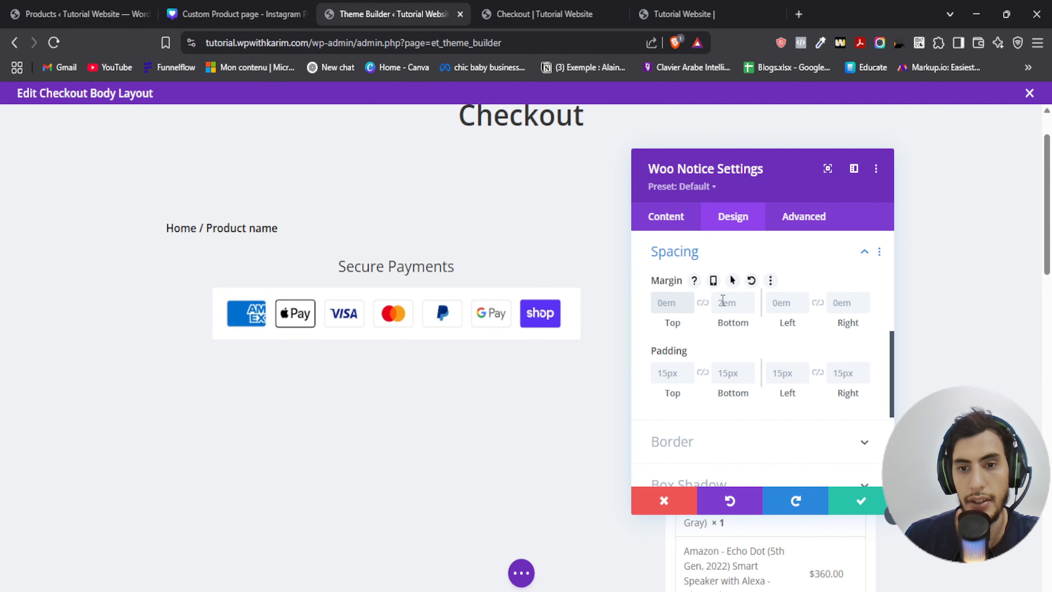
click(674, 303)
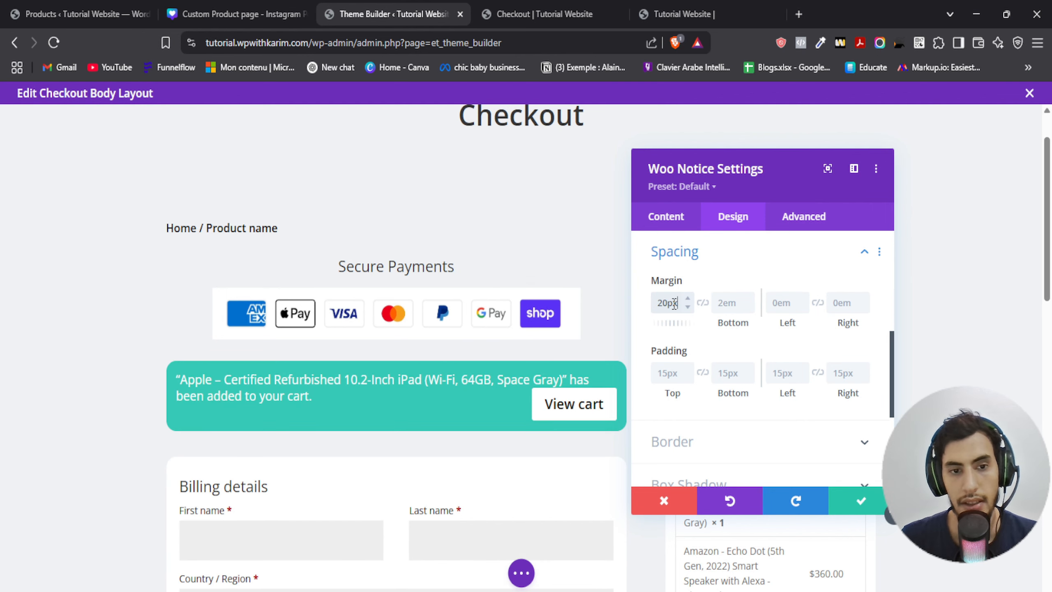
click(734, 298)
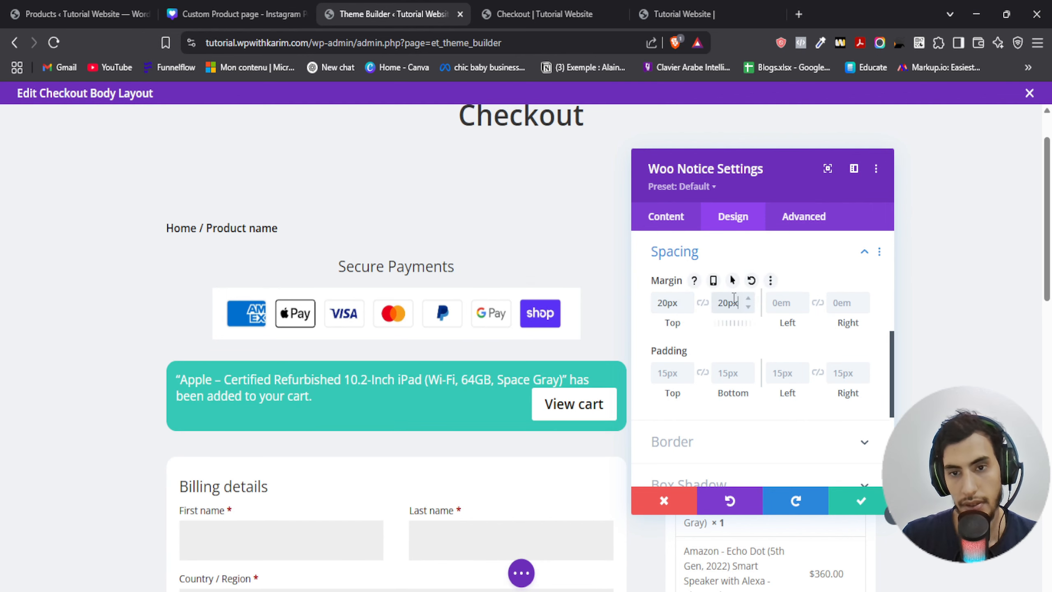
scroll(469, 368, down, 2)
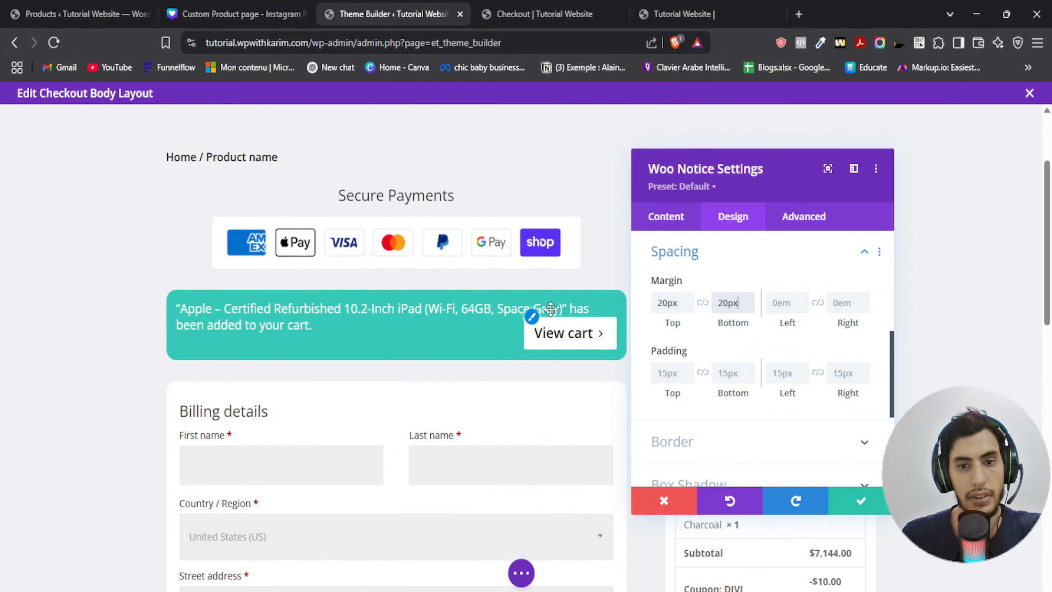
click(852, 513)
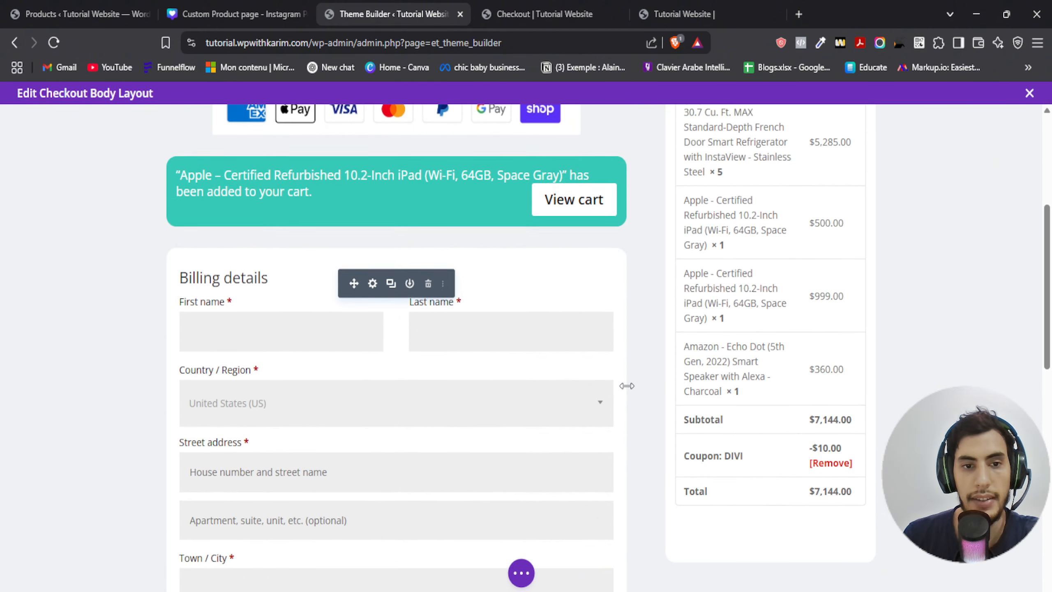
- Set the Woo Breadcrumbs module's bottom margin and bottom padding to 0px
scroll(94, 277, up, 4)
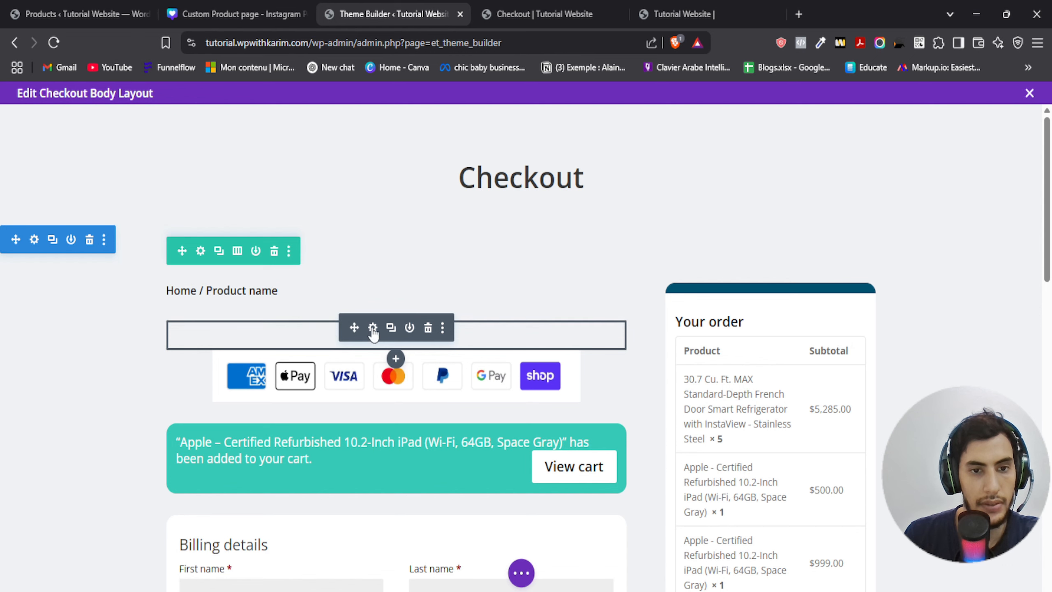
click(373, 289)
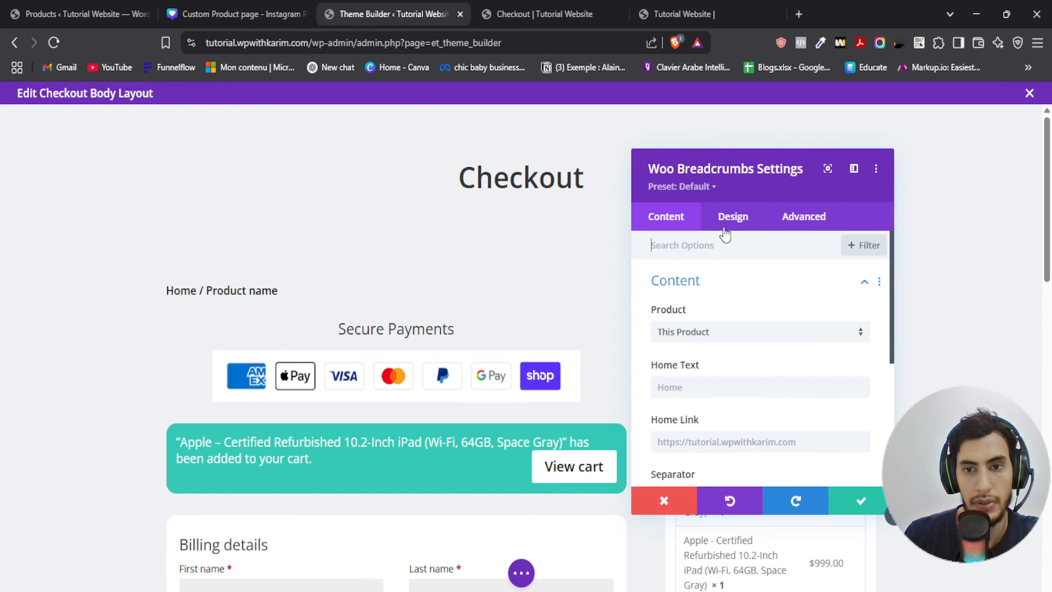
click(733, 215)
click(693, 373)
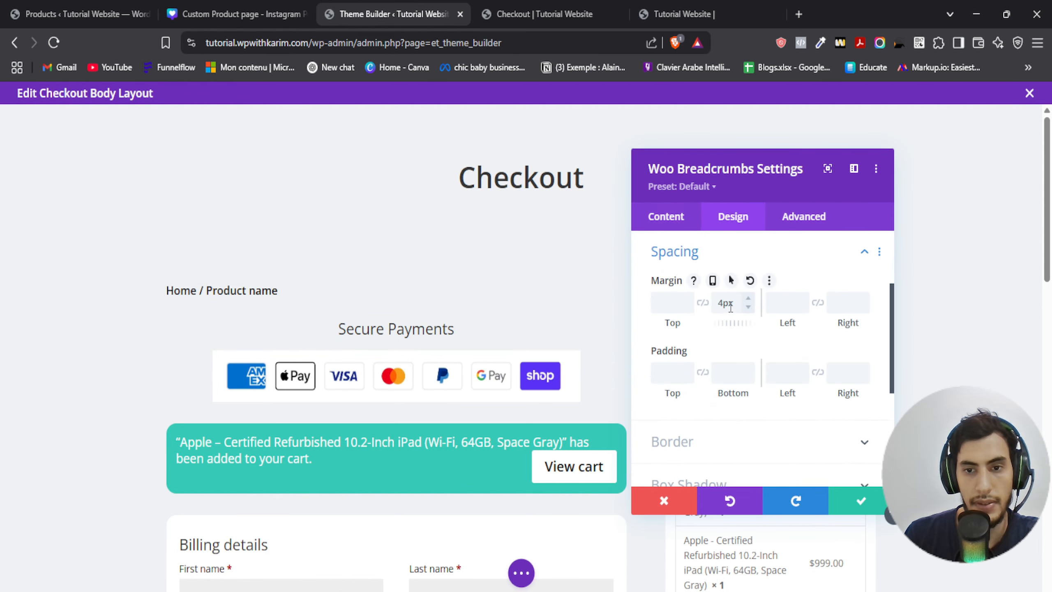
drag(718, 303, 797, 304)
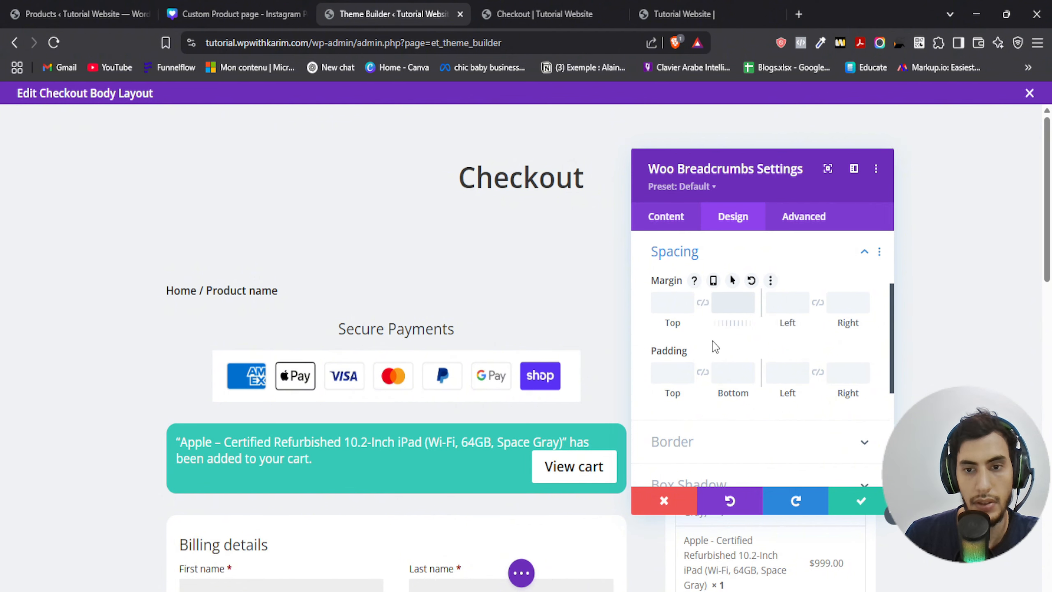
click(729, 301)
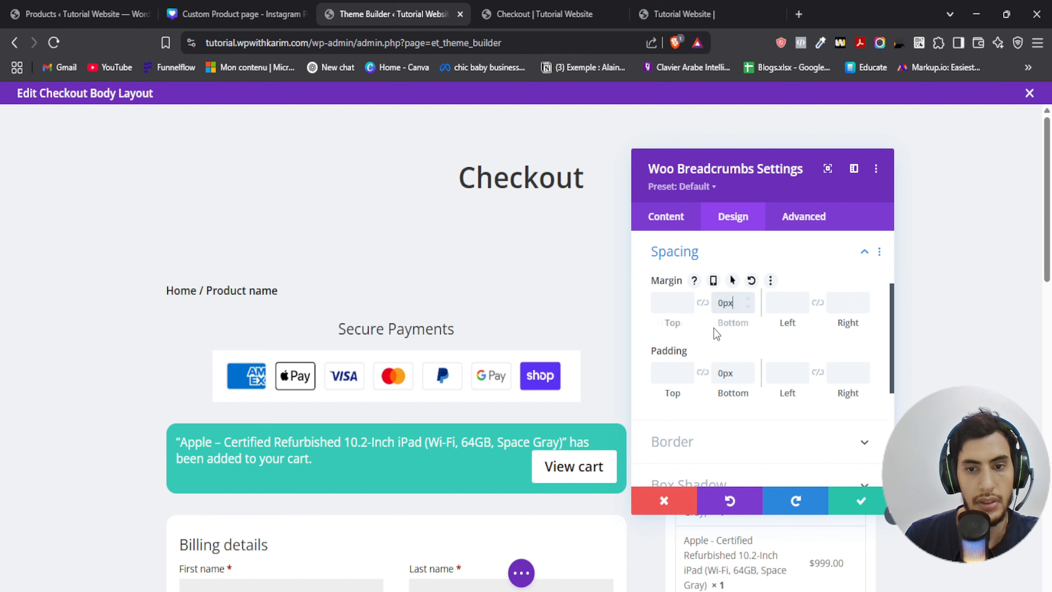
click(863, 510)
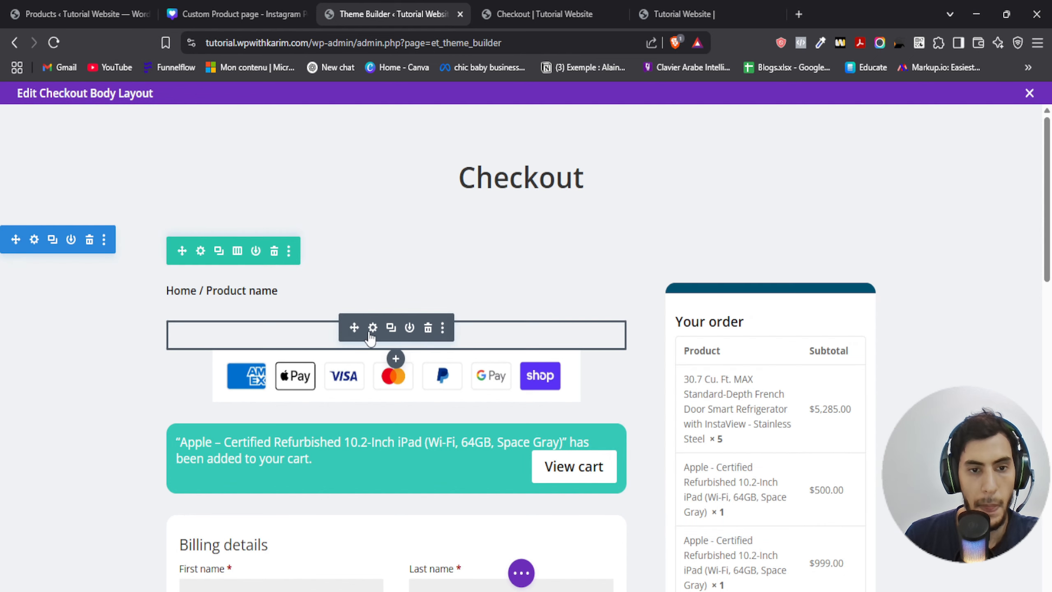
- Scroll through the edited layout and glance at the live checkout page tab for comparison
drag(290, 320, 291, 305)
scroll(913, 214, down, 2)
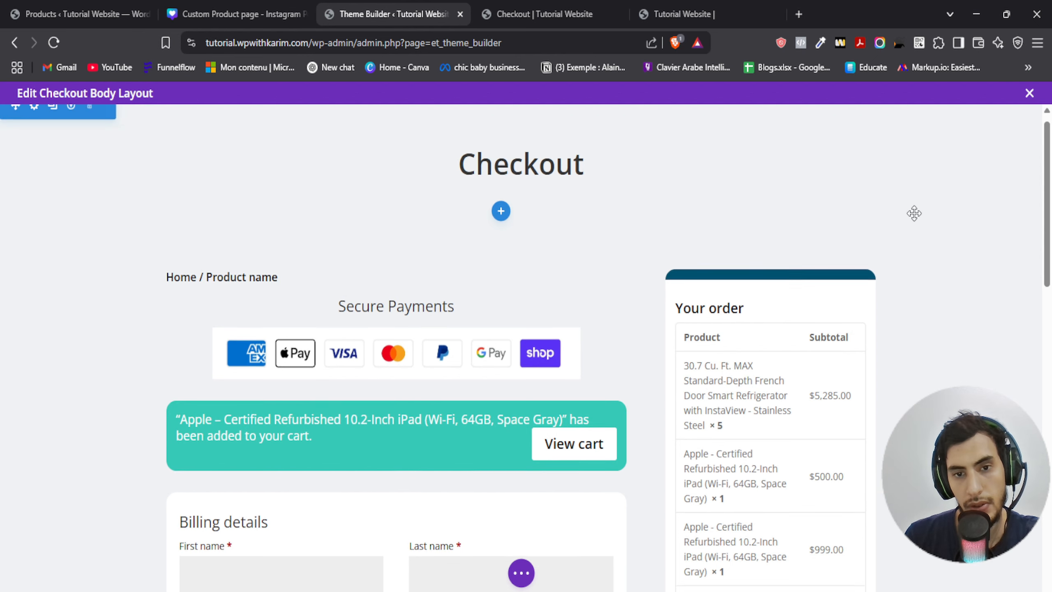
scroll(910, 218, down, 4)
scroll(956, 301, up, 6)
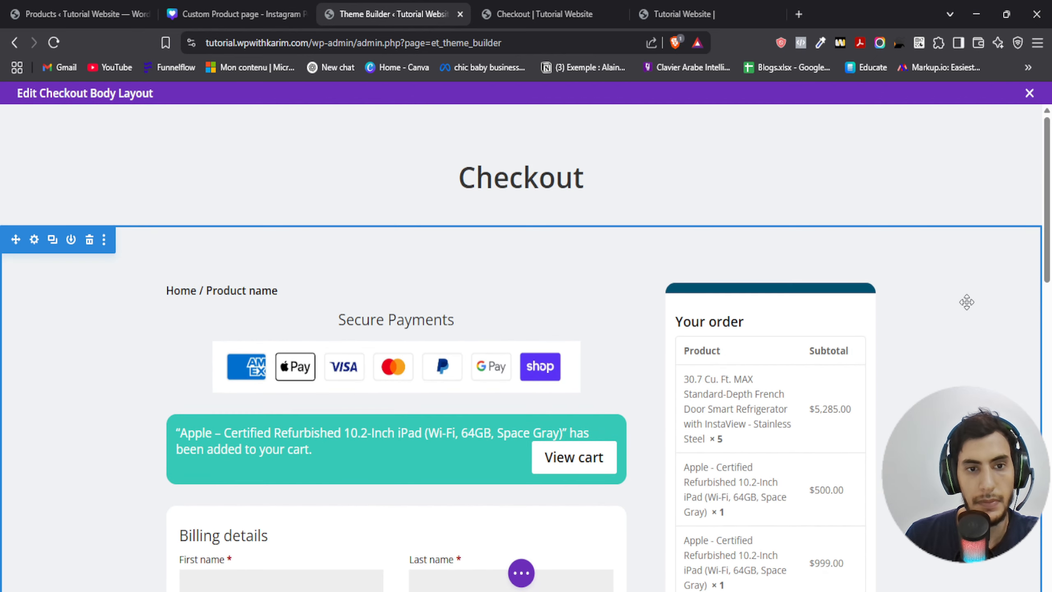
click(521, 573)
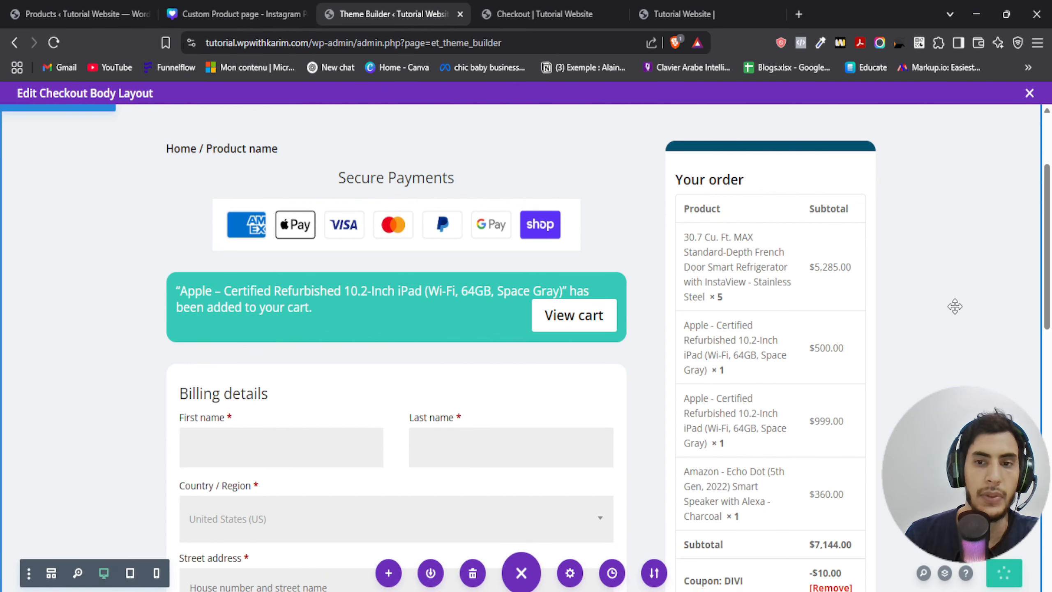
scroll(954, 290, down, 5)
scroll(953, 271, up, 8)
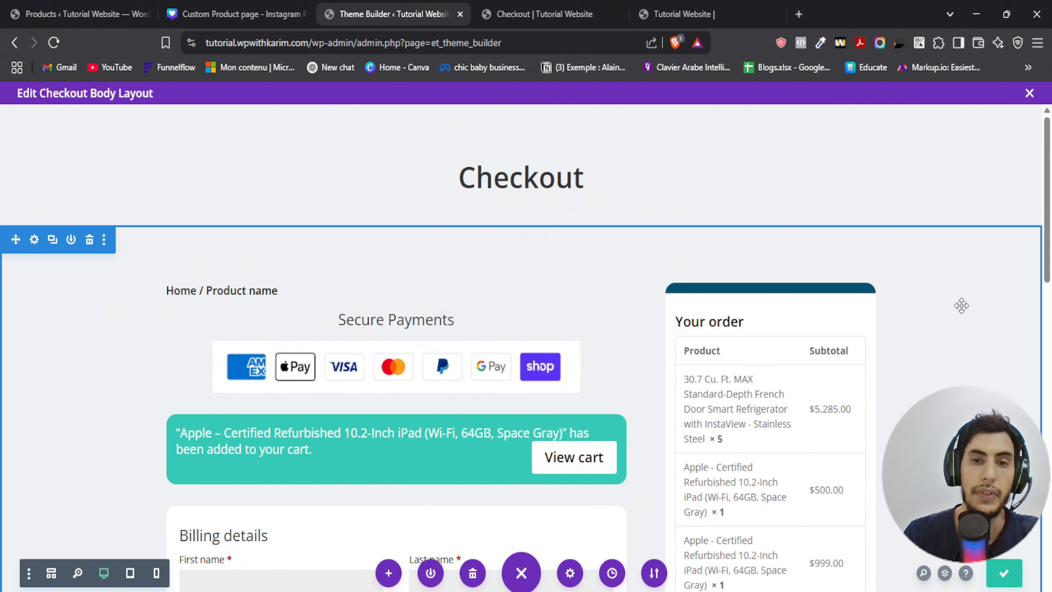
click(538, 14)
scroll(383, 227, up, 5)
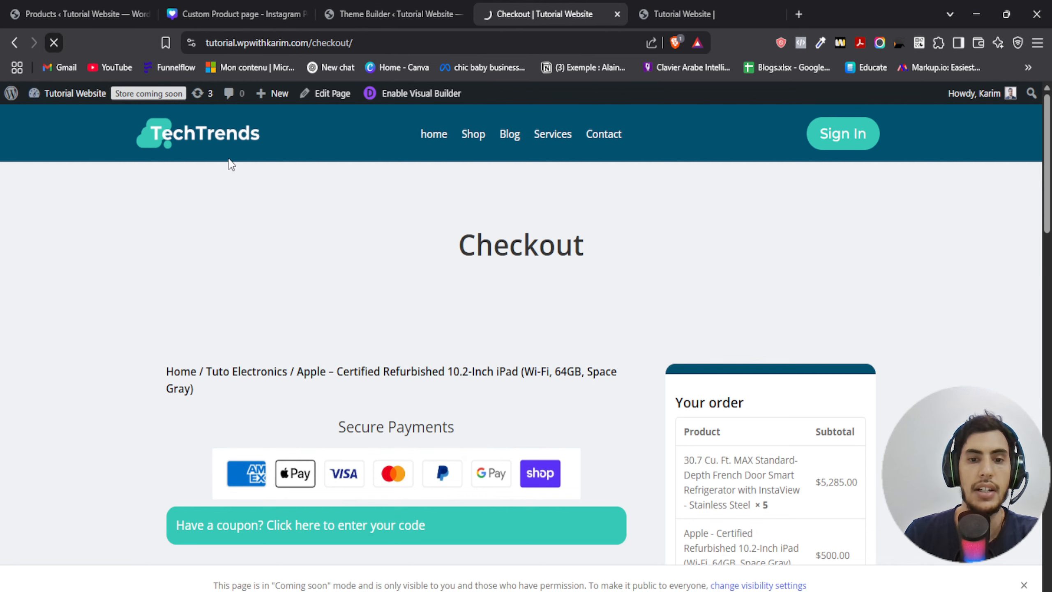
click(327, 12)
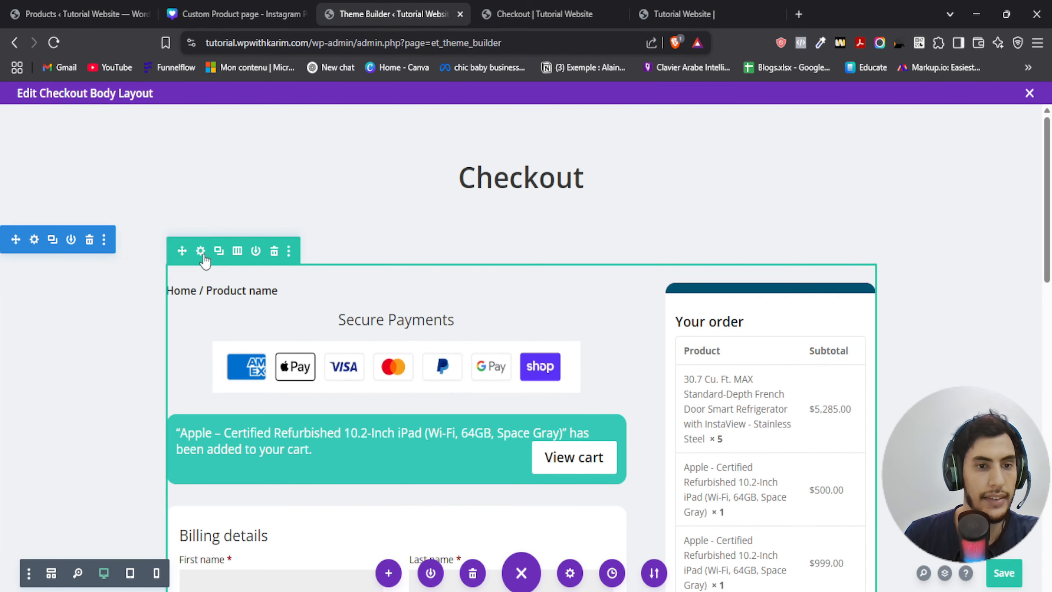
- Set the main row's max width to 100% and its width to 73%
click(203, 248)
click(704, 292)
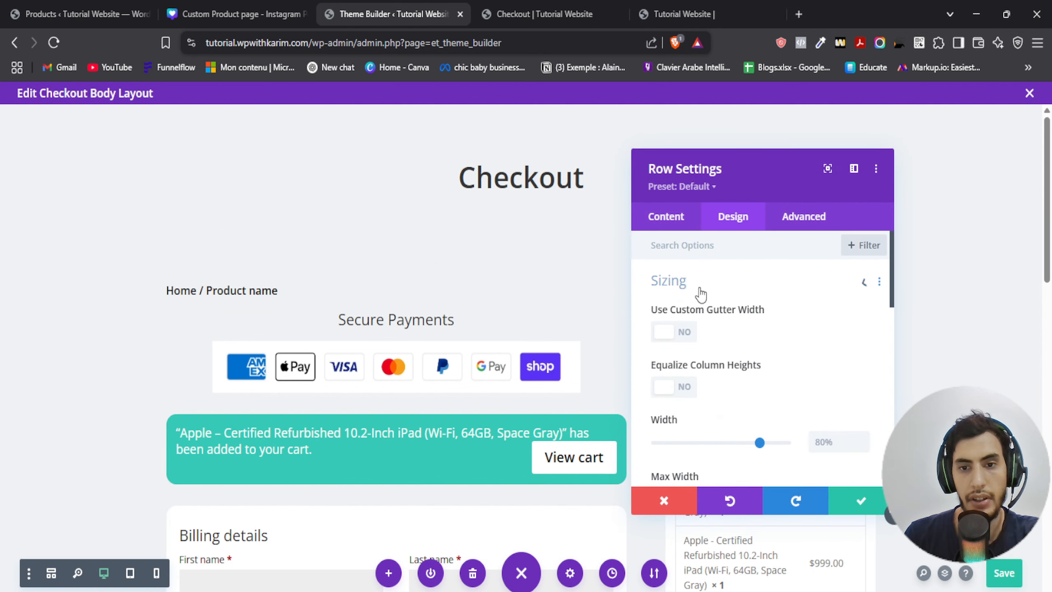
scroll(716, 376, down, 3)
double_click(844, 350)
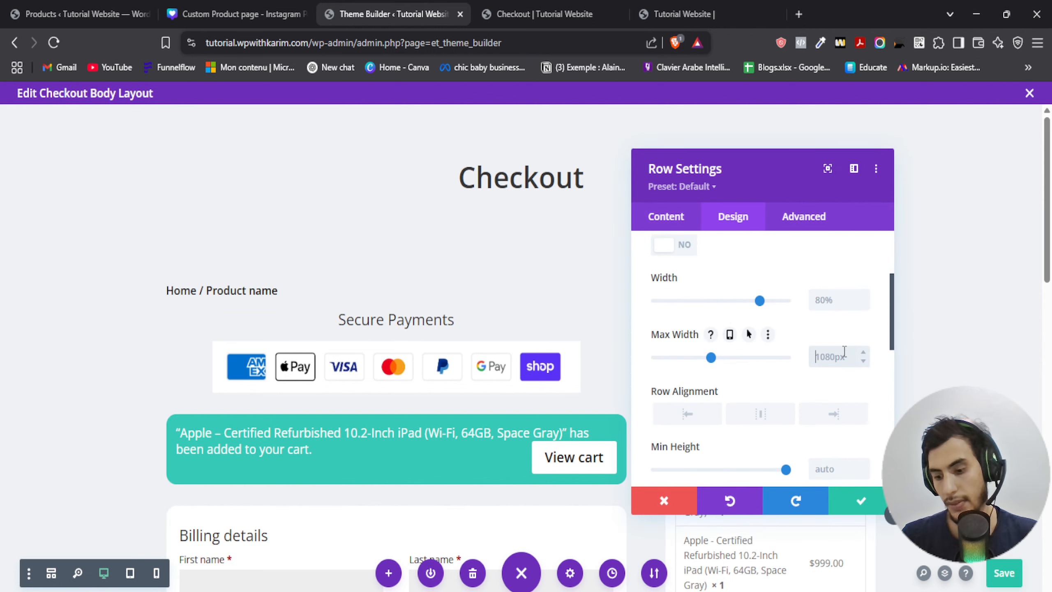
text(100)
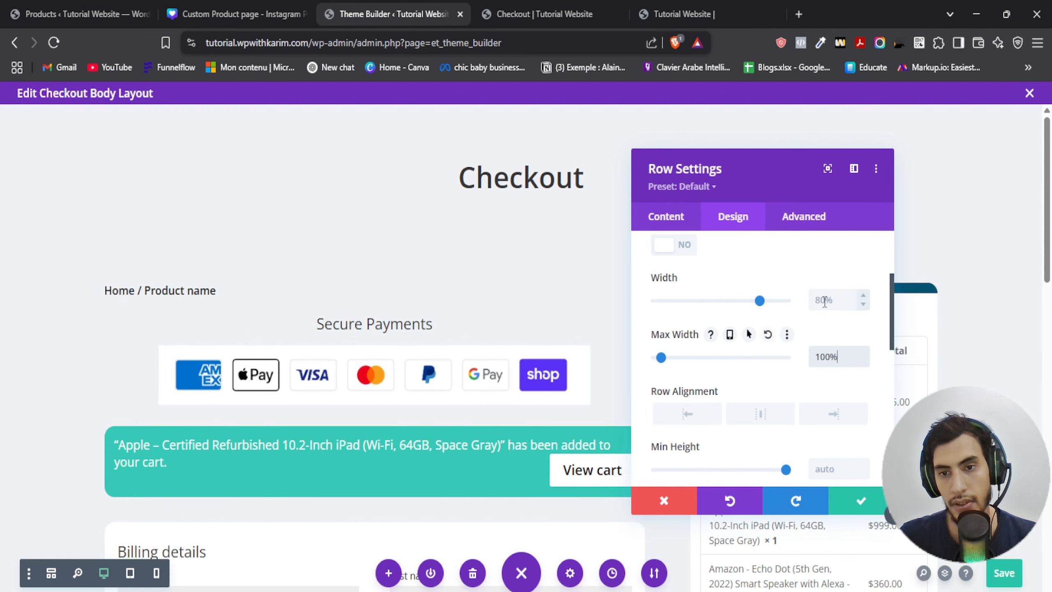
click(826, 301)
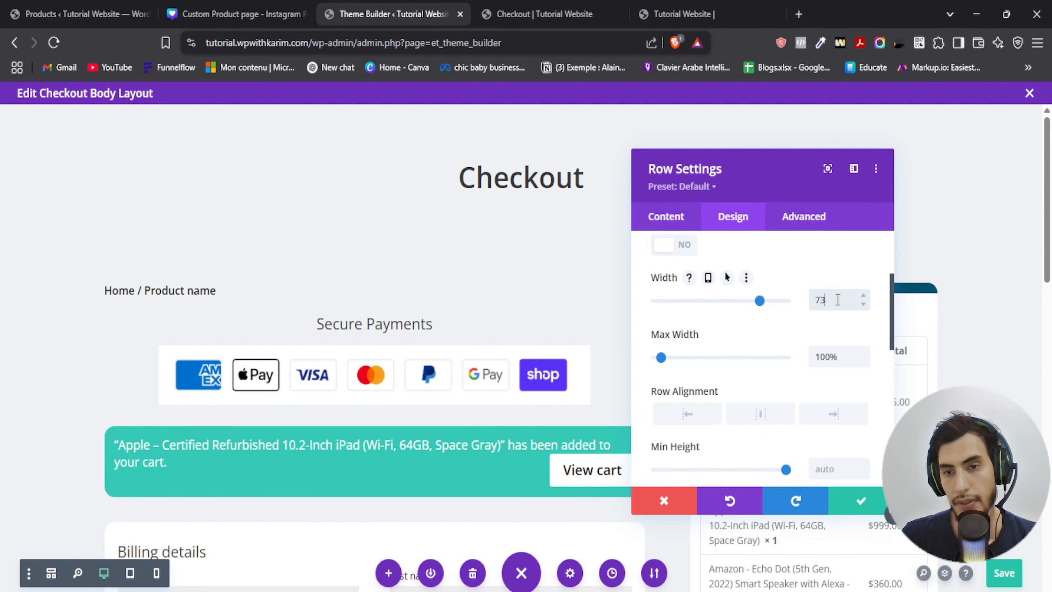
text(73%)
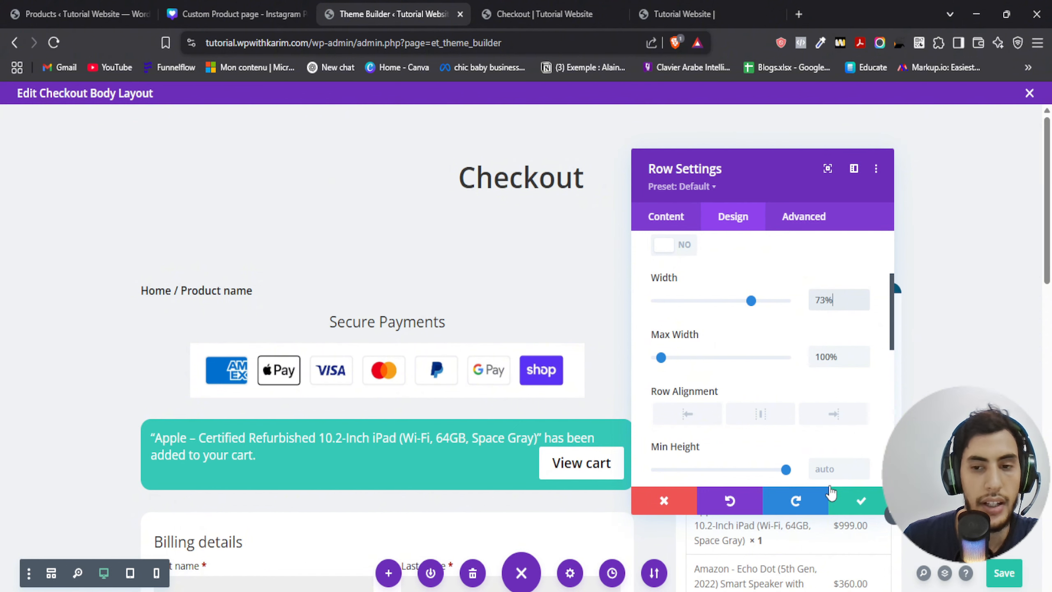
click(861, 500)
- Reload the live checkout page and scroll through it down to the payment section
scroll(787, 332, down, 3)
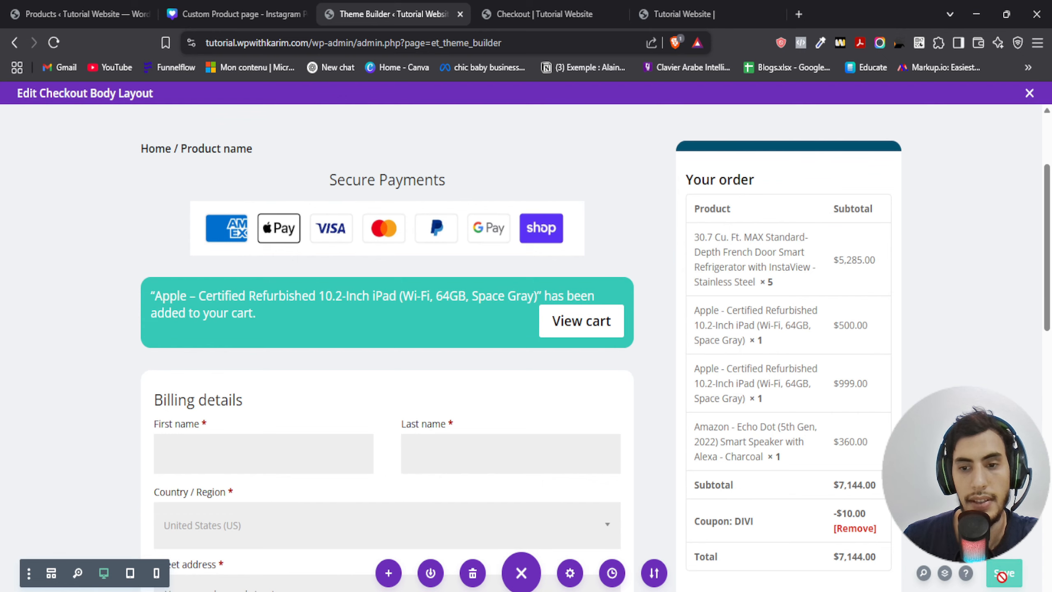
click(529, 13)
click(397, 6)
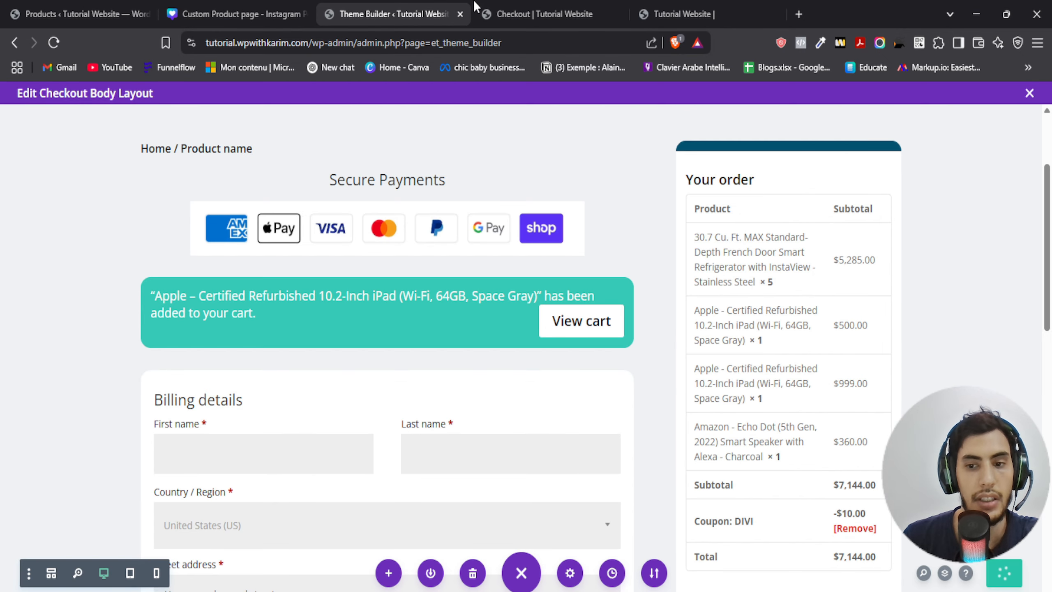
scroll(547, 249, up, 3)
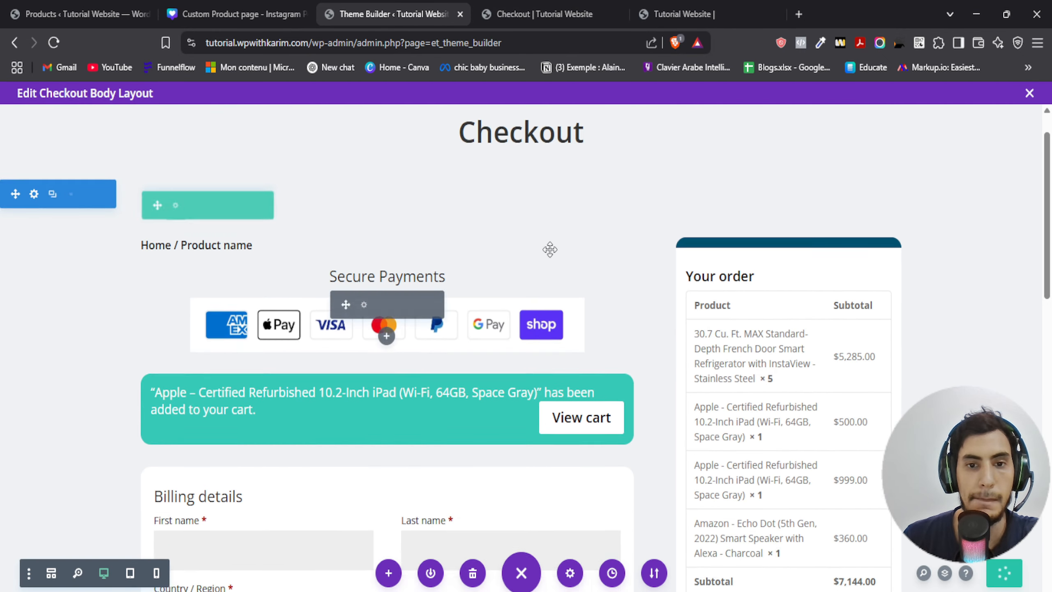
click(513, 12)
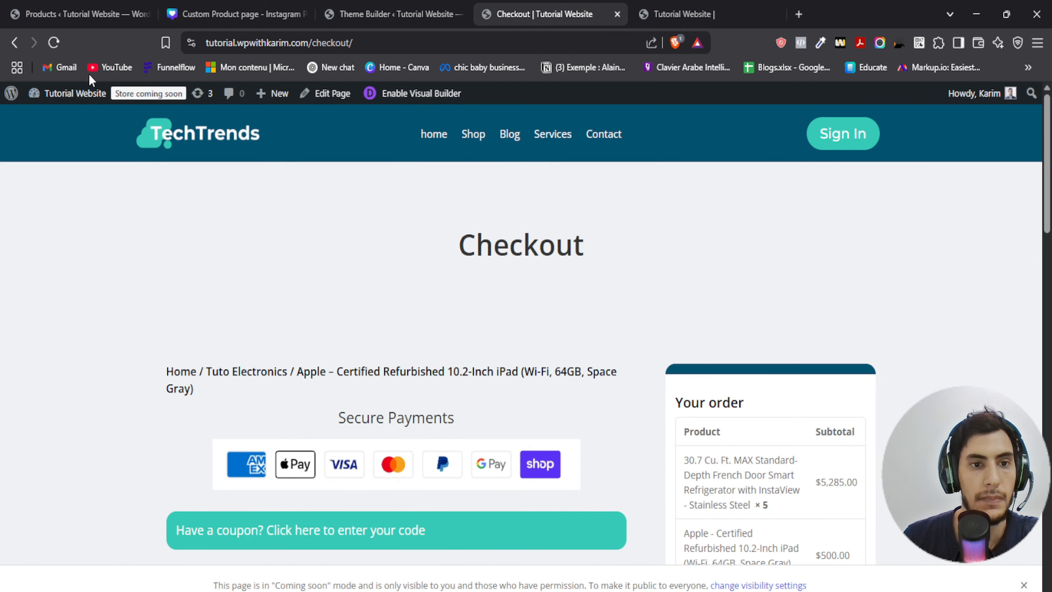
click(53, 43)
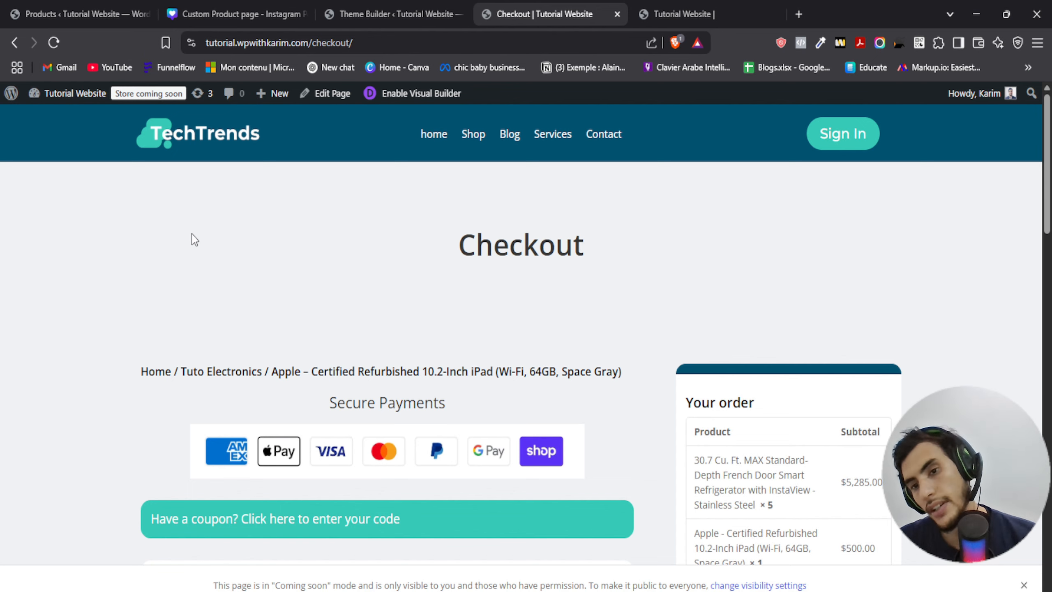
scroll(693, 218, down, 2)
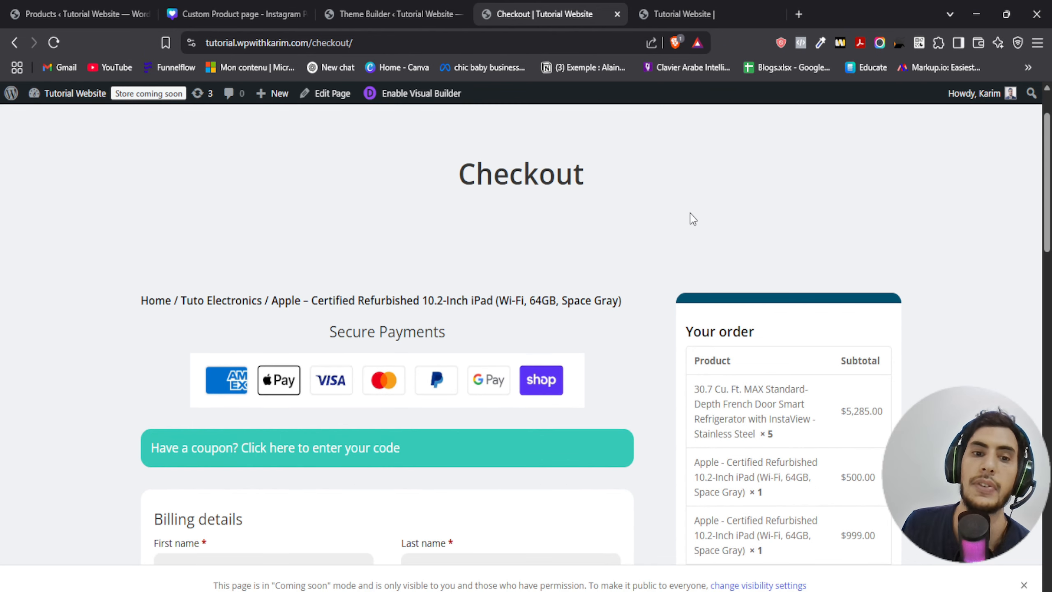
scroll(692, 219, down, 9)
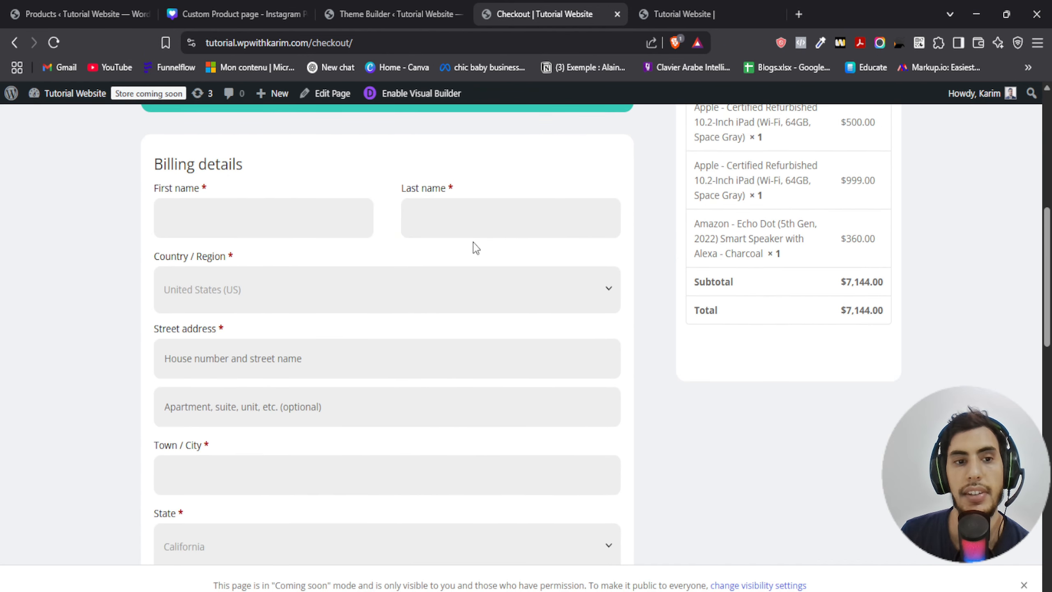
scroll(273, 244, down, 15)
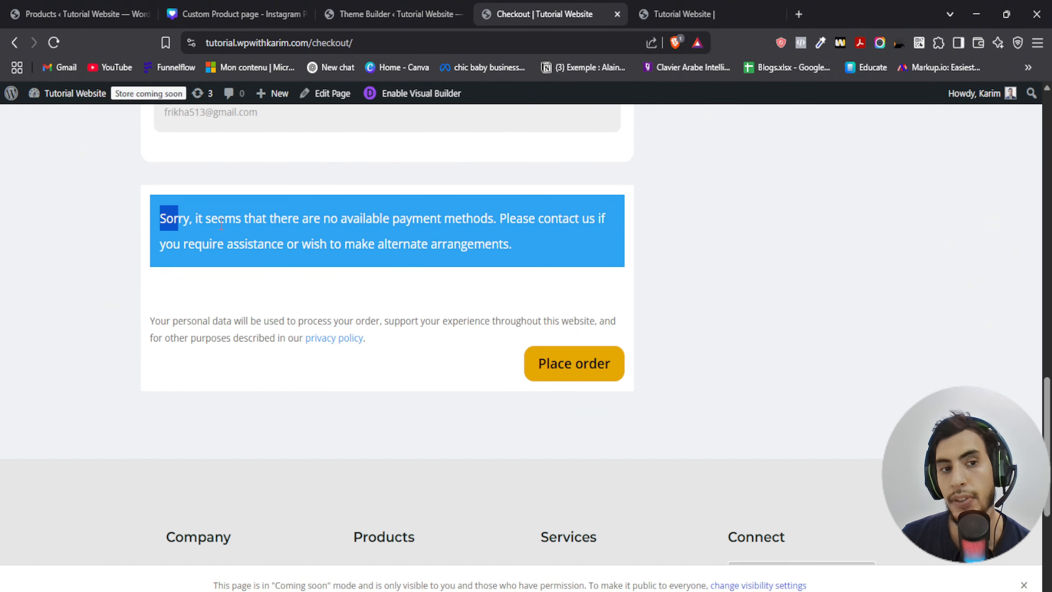
- Highlight the no-payment-methods notice, then scroll through the live checkout page back up to its header
drag(222, 224, 112, 206)
click(543, 259)
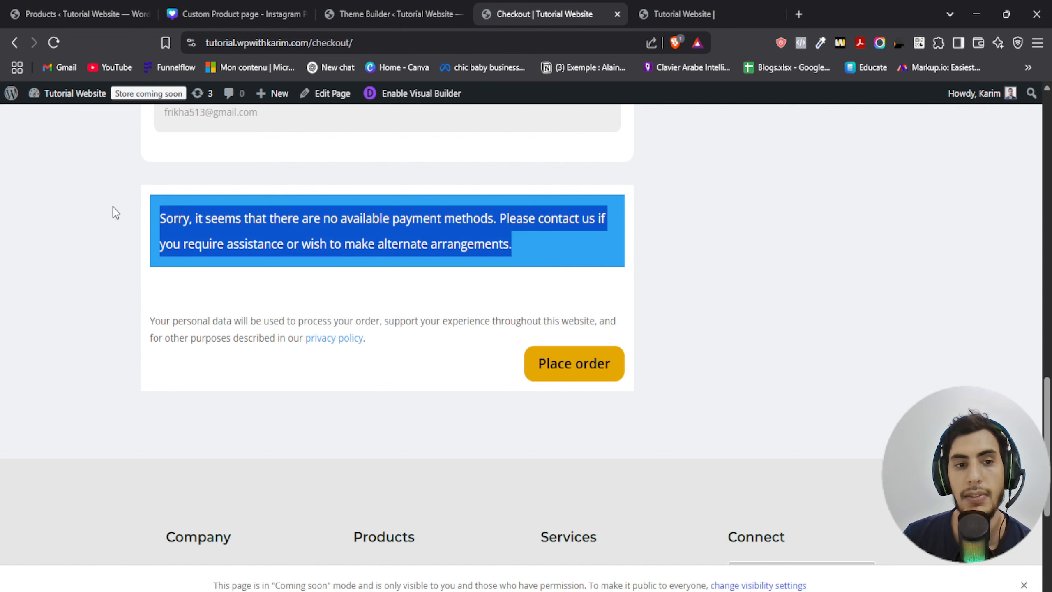
click(161, 217)
scroll(535, 187, up, 12)
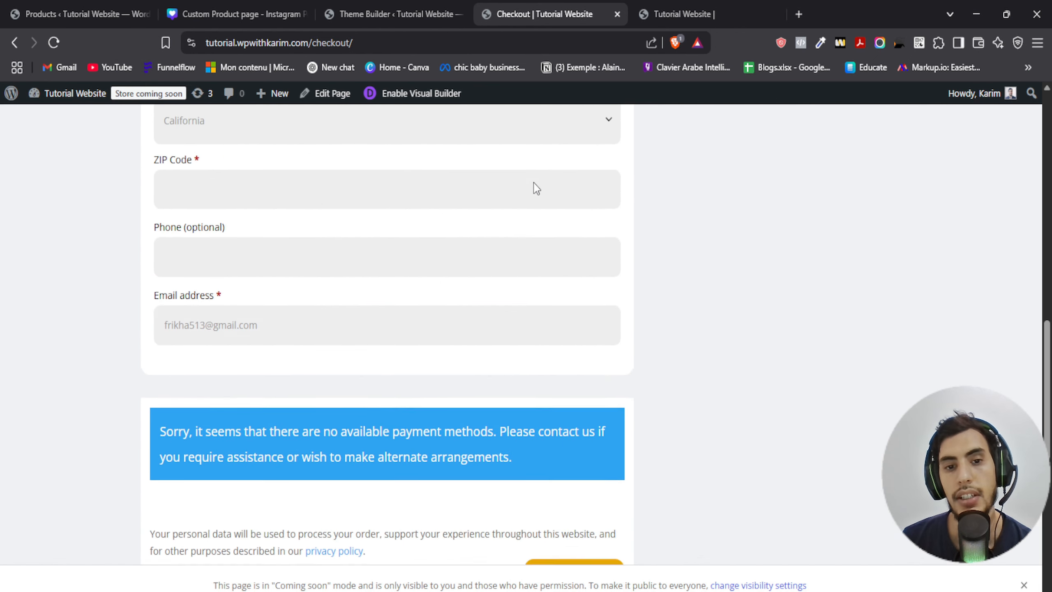
scroll(644, 283, up, 8)
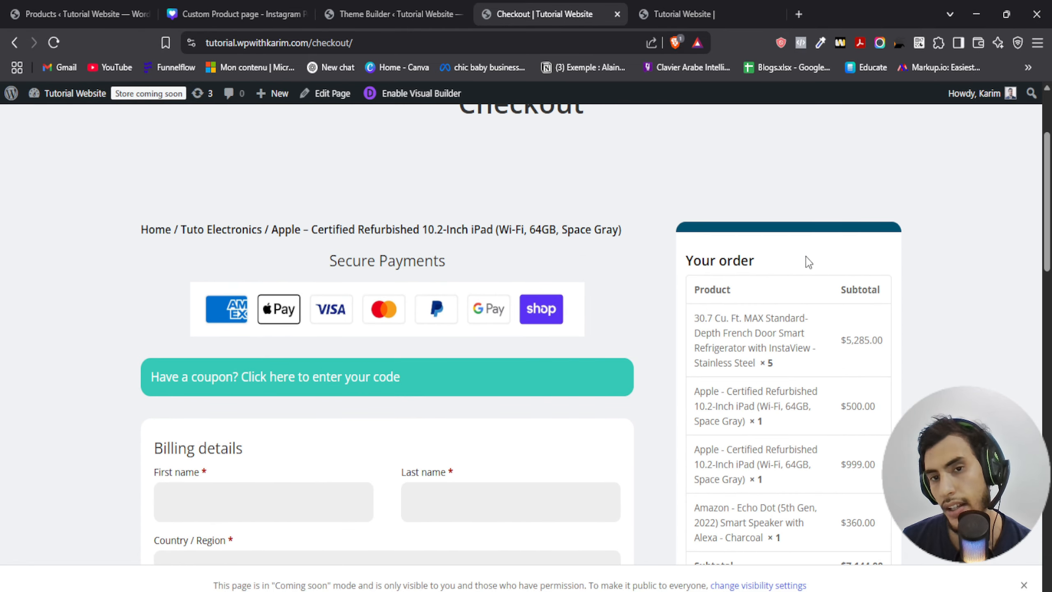
scroll(808, 262, down, 3)
scroll(795, 301, down, 3)
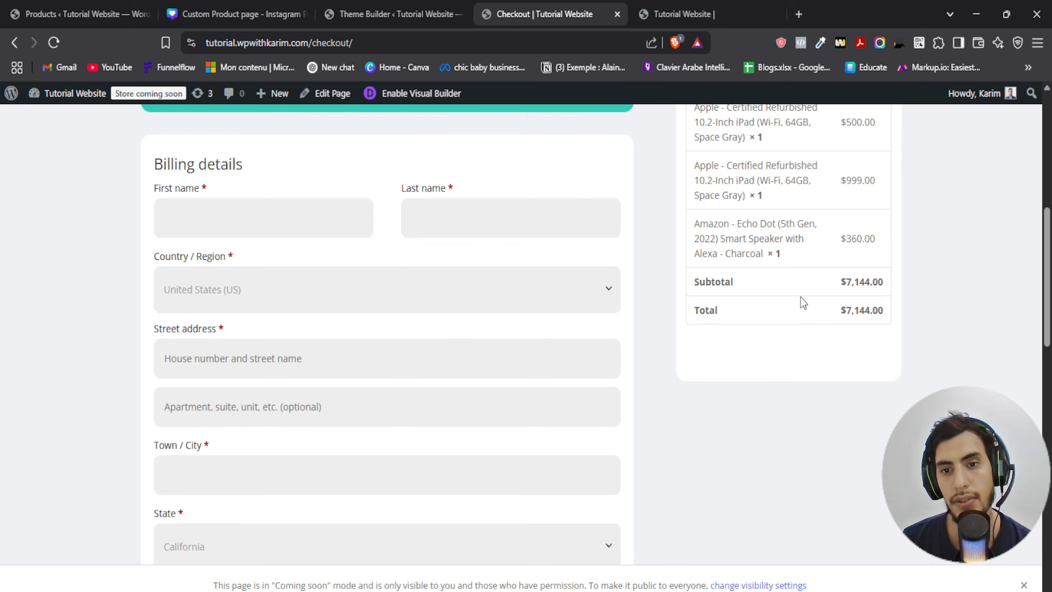
scroll(803, 303, up, 5)
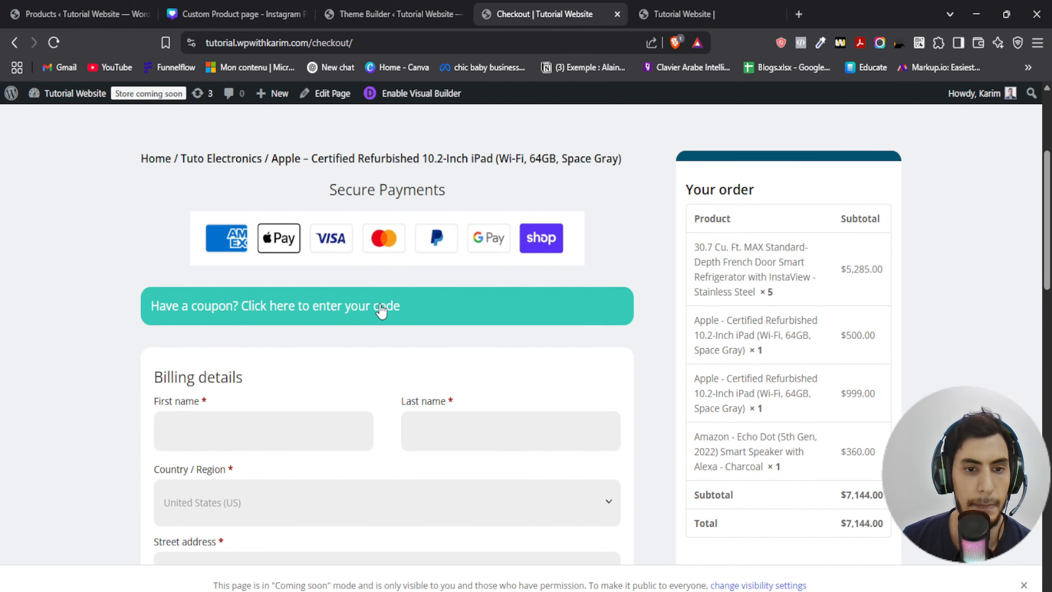
scroll(656, 296, up, 5)
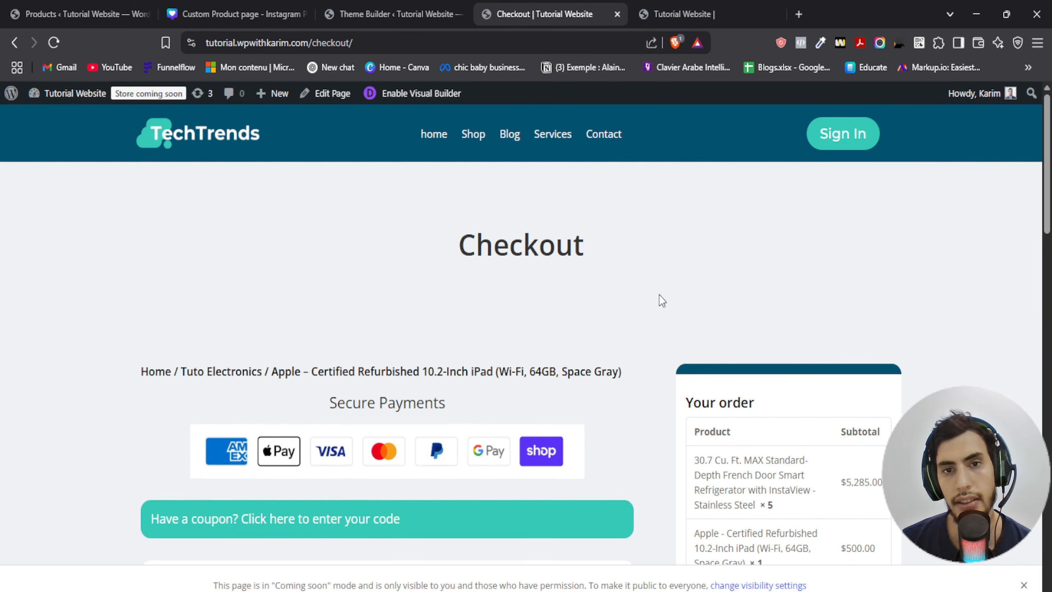